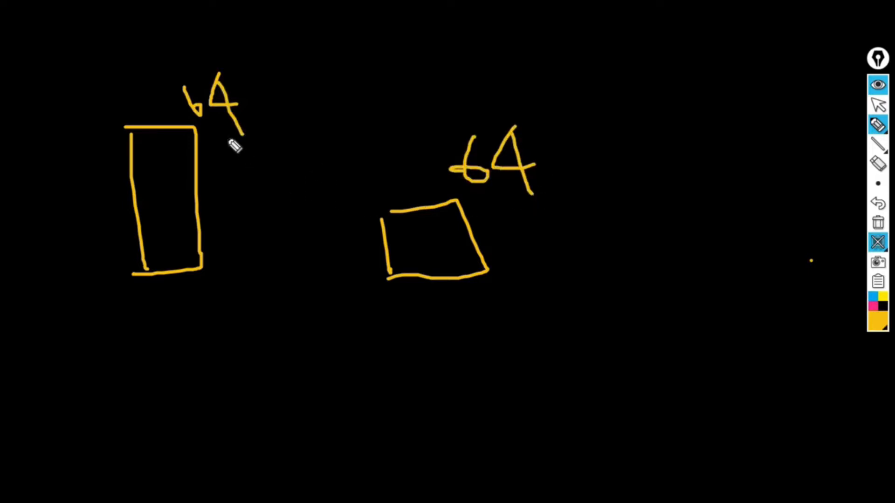
- Annotate the two 64 sketches: stroke beside the tall rectangle's label, split that rectangle into five rows, and add a check mark under the square
{"action": "left_click_drag", "start_coordinate": [224, 136], "coordinate": [295, 90]}
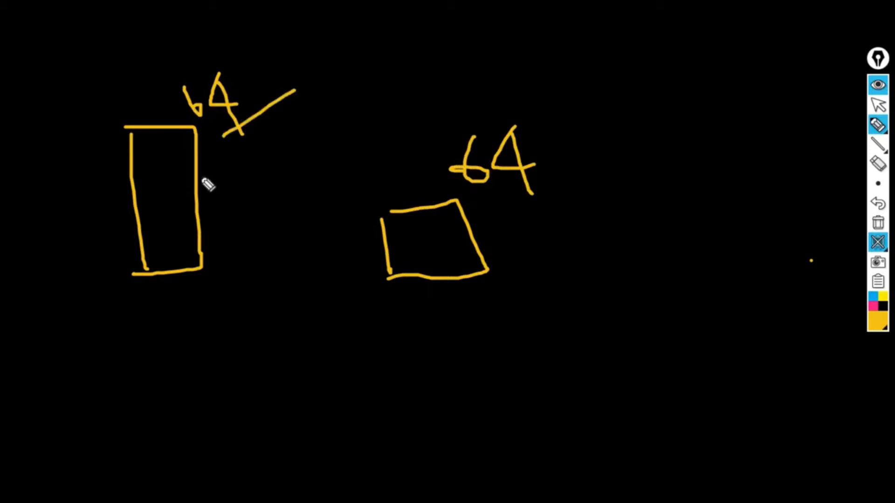
{"action": "left_click_drag", "start_coordinate": [135, 150], "coordinate": [186, 148]}
{"action": "left_click_drag", "start_coordinate": [137, 179], "coordinate": [193, 179]}
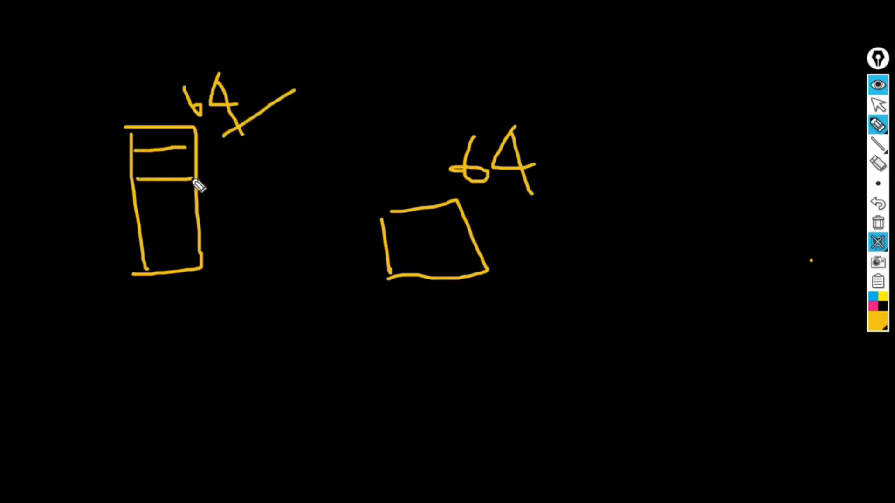
{"action": "left_click_drag", "start_coordinate": [135, 210], "coordinate": [194, 209]}
{"action": "left_click_drag", "start_coordinate": [142, 240], "coordinate": [198, 239]}
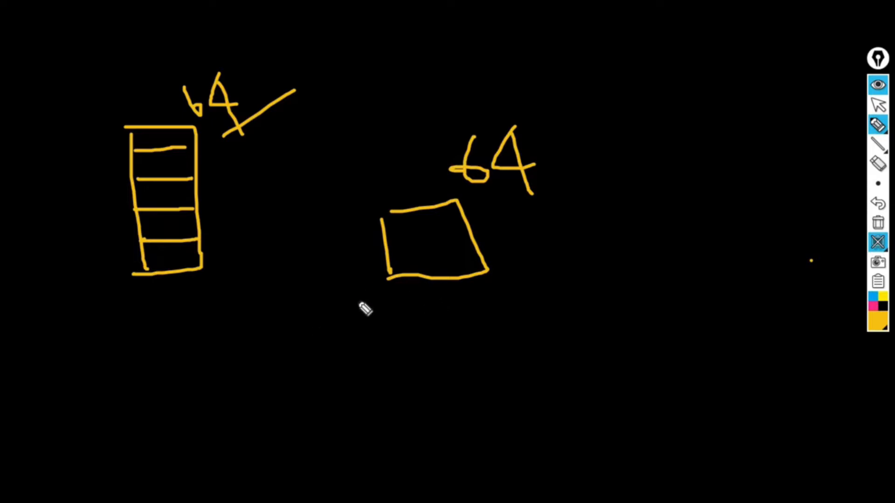
{"action": "left_click_drag", "start_coordinate": [363, 283], "coordinate": [437, 274]}
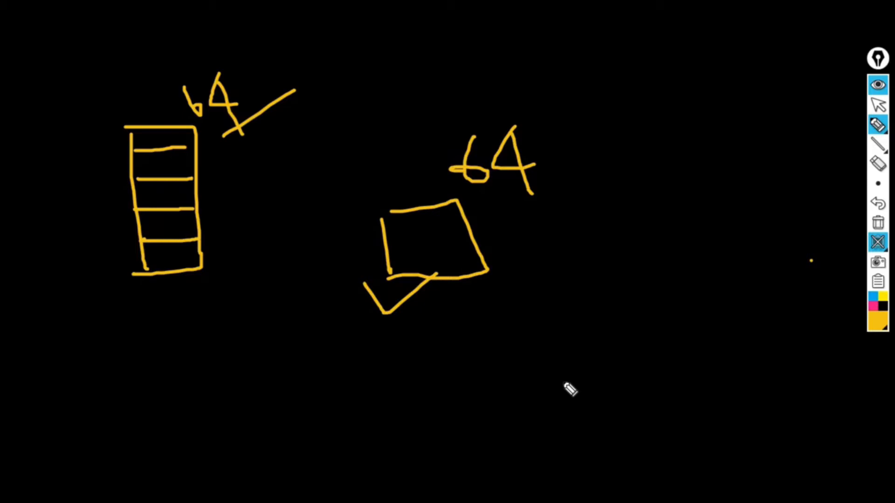
- Turn off the blackboard, clear all ink annotations, and return to the normal cursor
{"action": "left_click", "coordinate": [878, 242]}
{"action": "left_click", "coordinate": [878, 223]}
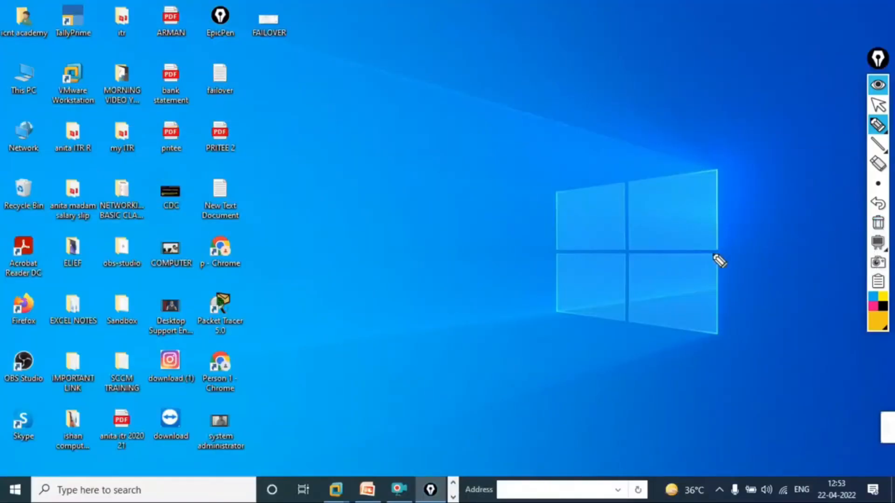
{"action": "left_click", "coordinate": [878, 107]}
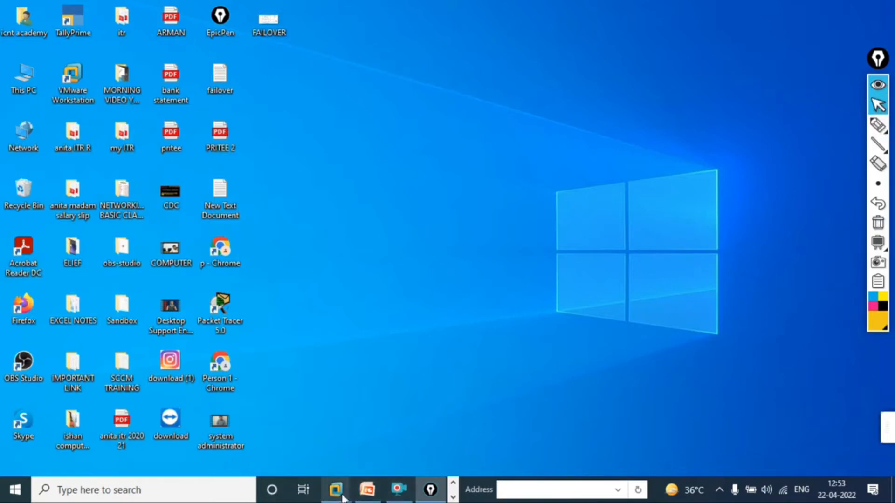
- Switch to VMware Workstation and unlock the DC & STORAGE server by entering the Administrator account password
{"action": "mouse_move", "coordinate": [343, 497]}
{"action": "left_click", "coordinate": [384, 420]}
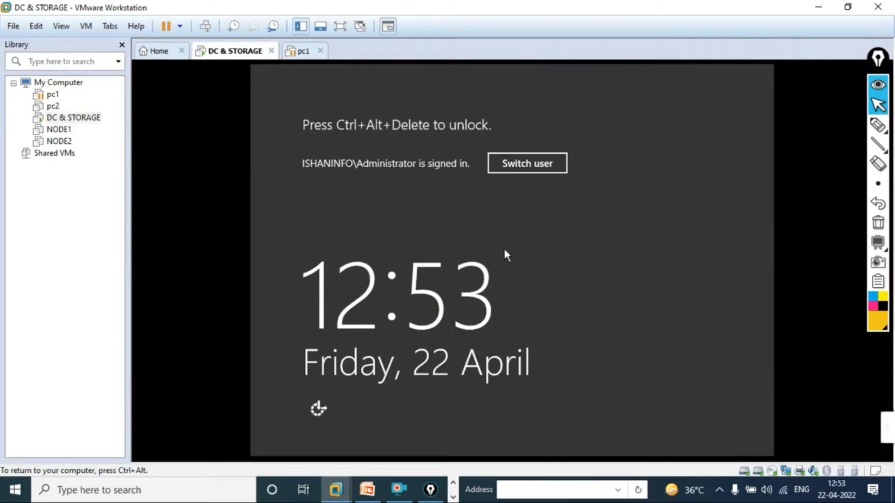
{"action": "key", "text": "ctrl+alt+Insert"}
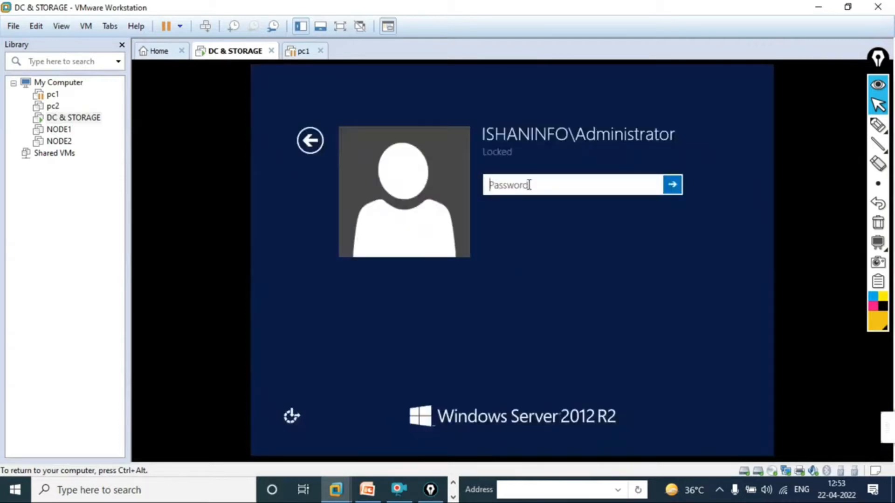
{"action": "type", "text": "Pa"}
{"action": "type", "text": "•••••••"}
{"action": "key", "text": "Return"}
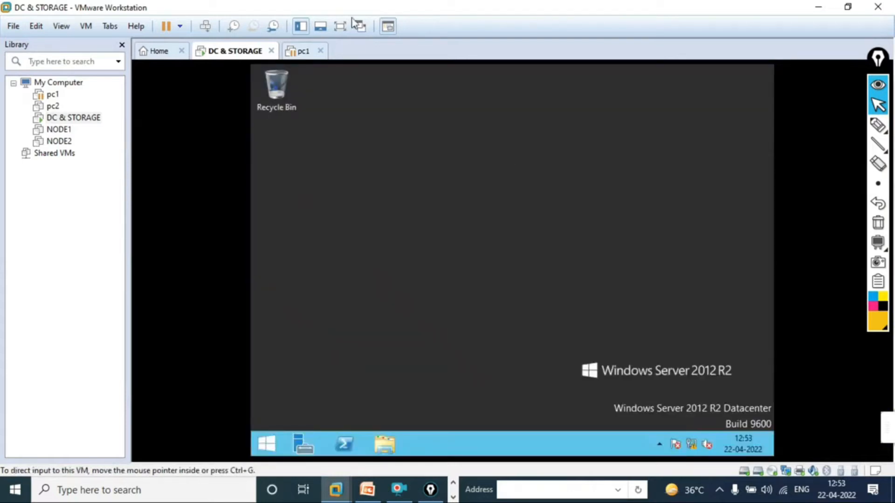
- Show the DC & STORAGE machine full screen and open Active Directory Users and Computers from Server Manager
{"action": "left_click", "coordinate": [302, 52]}
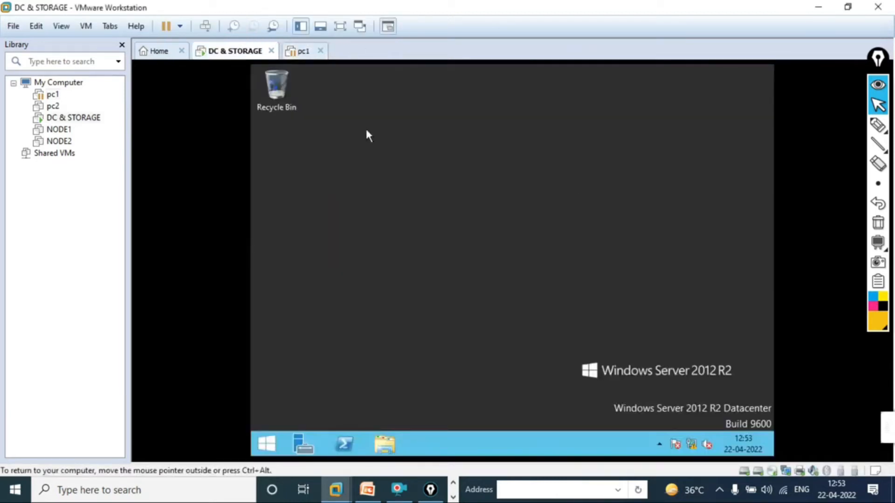
{"action": "left_click", "coordinate": [341, 26]}
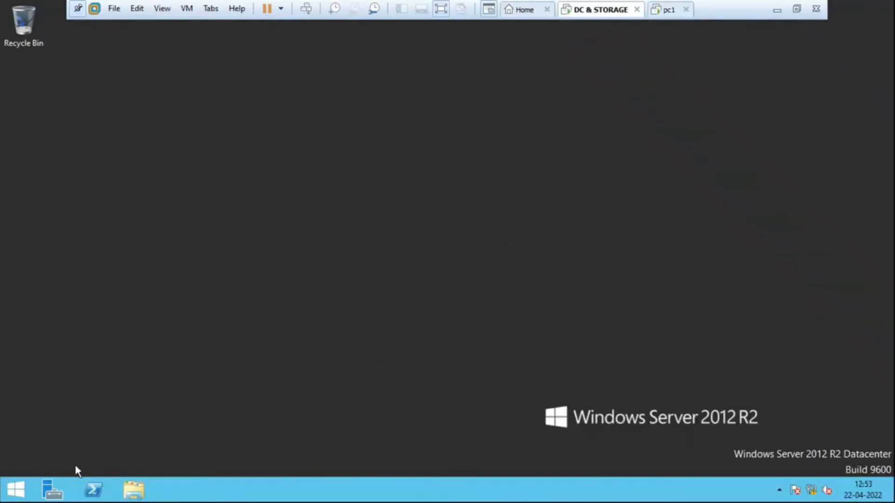
{"action": "left_click", "coordinate": [48, 497]}
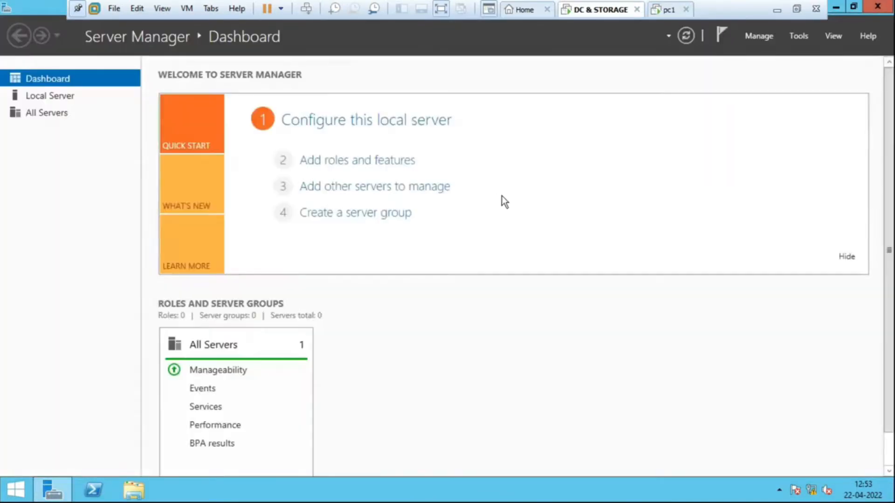
{"action": "left_click", "coordinate": [801, 37]}
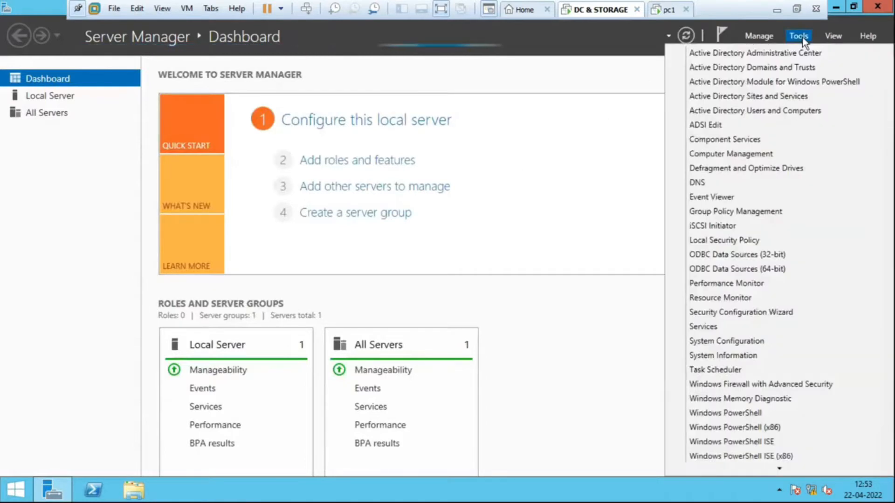
{"action": "left_click", "coordinate": [770, 116]}
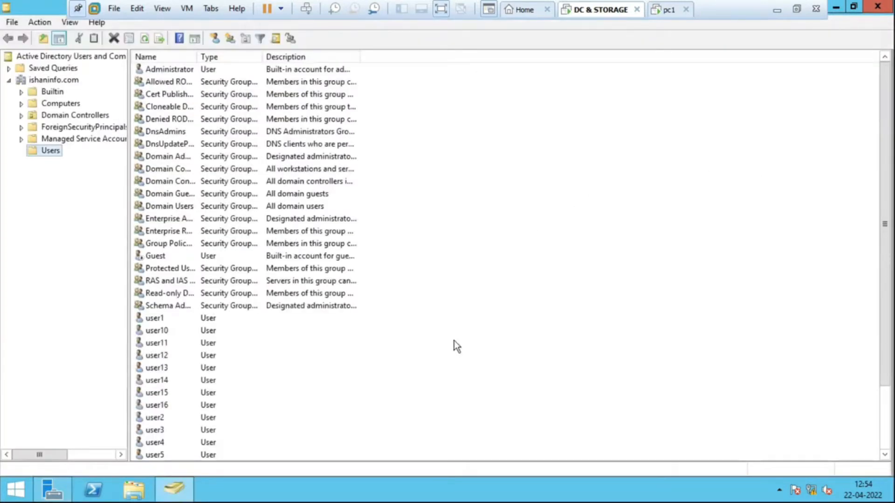
- Create an organizational unit named Account directly under the ishaninfo.com domain, without protection from accidental deletion
{"action": "left_click", "coordinate": [261, 331]}
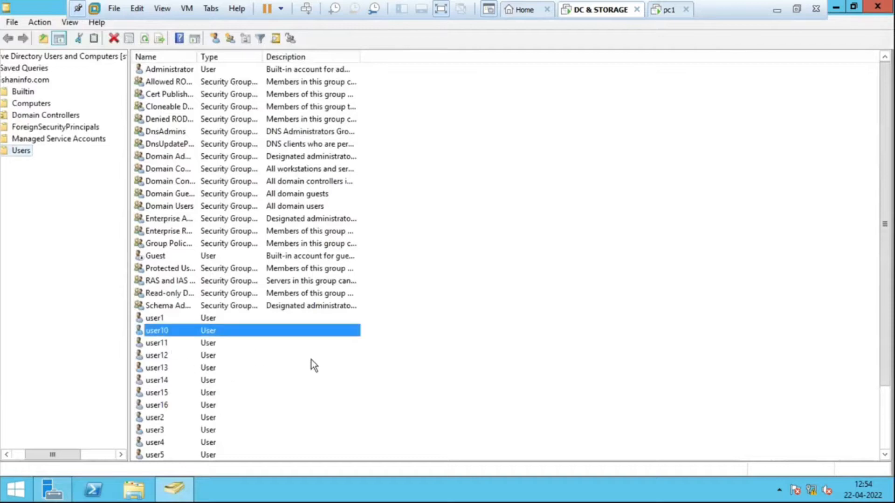
{"action": "scroll", "coordinate": [311, 361], "scroll_direction": "down", "scroll_amount": 2}
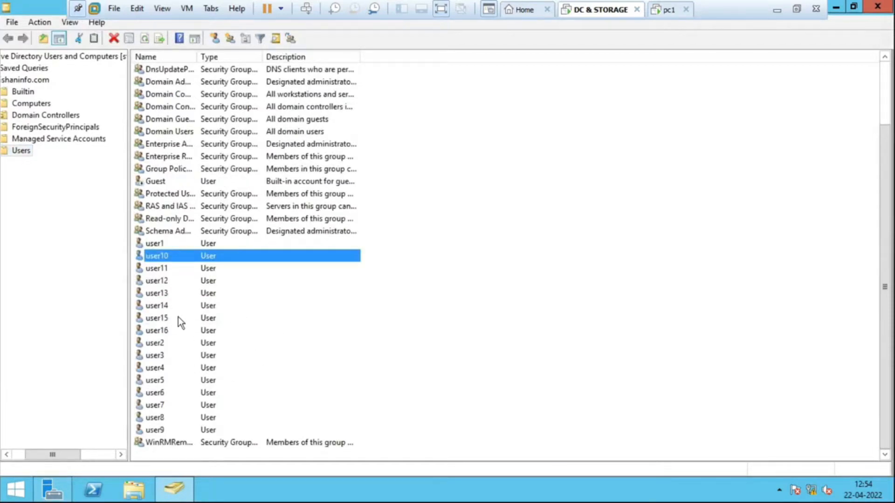
{"action": "scroll", "coordinate": [178, 317], "scroll_direction": "up", "scroll_amount": 2}
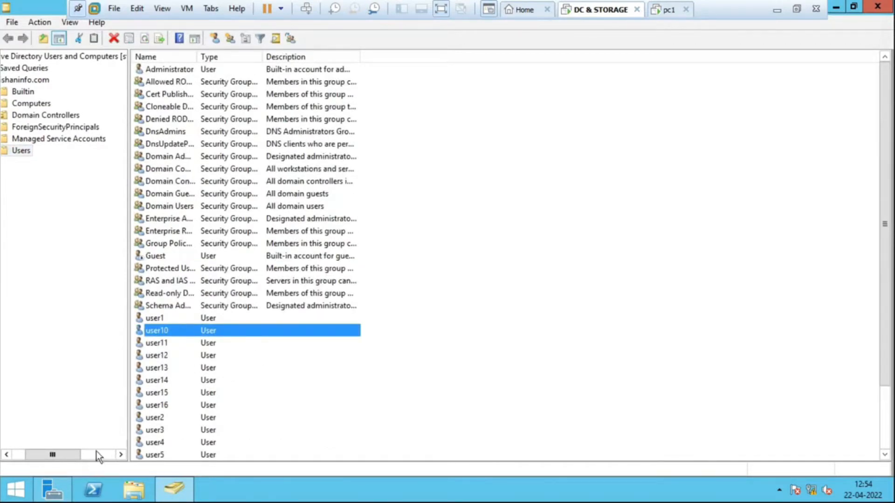
{"action": "left_click_drag", "start_coordinate": [79, 454], "coordinate": [42, 455]}
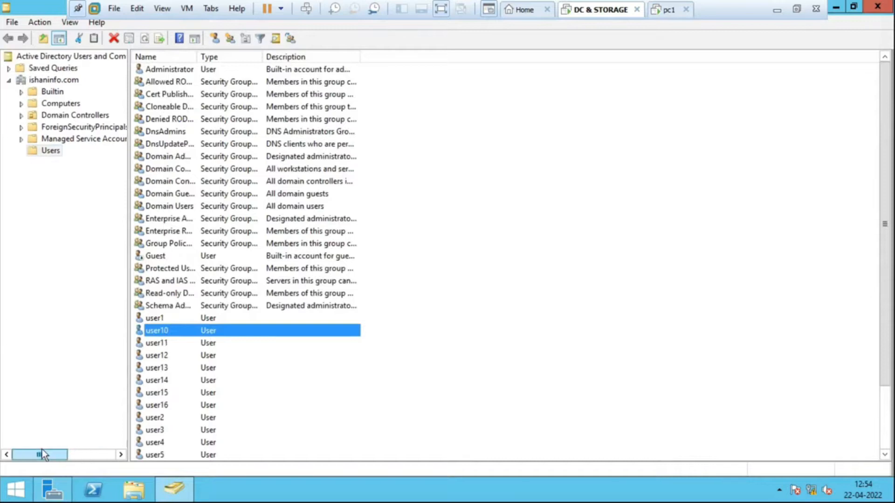
{"action": "right_click", "coordinate": [62, 81]}
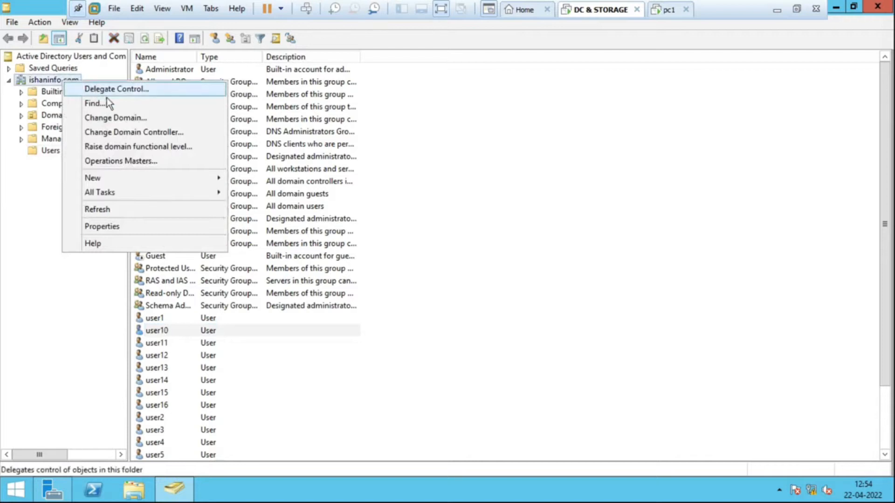
{"action": "mouse_move", "coordinate": [149, 183]}
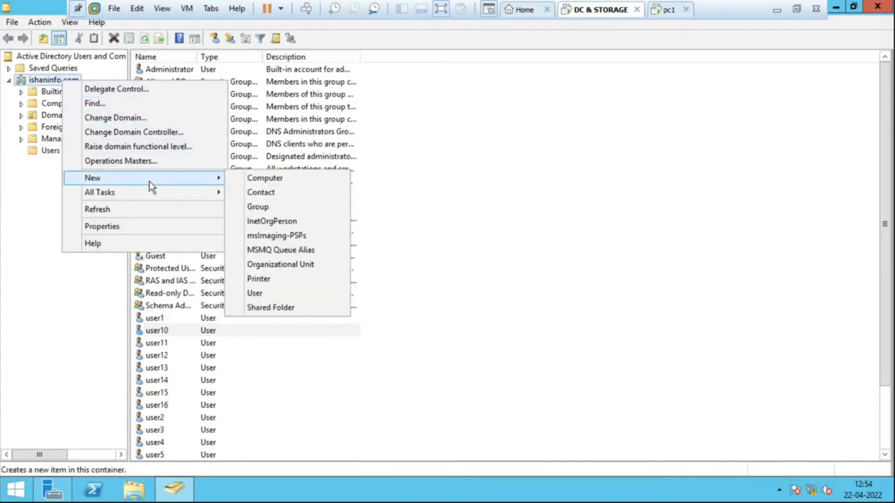
{"action": "left_click", "coordinate": [306, 266]}
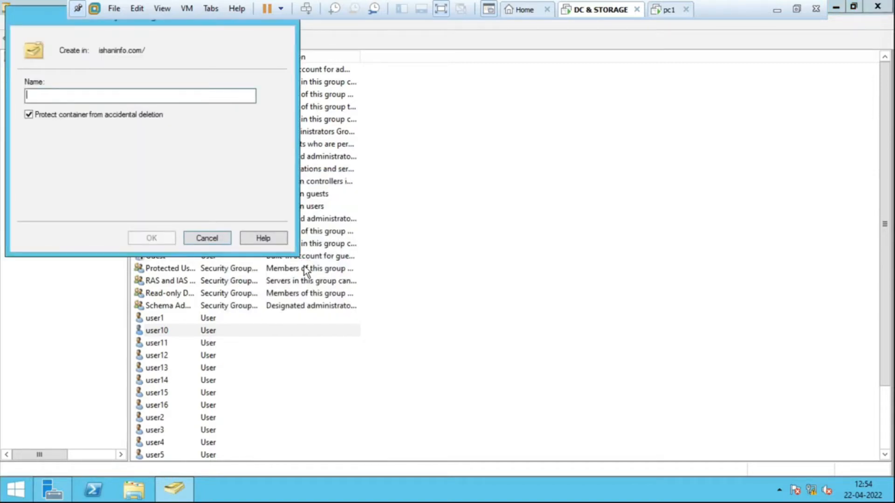
{"action": "type", "text": "Account"}
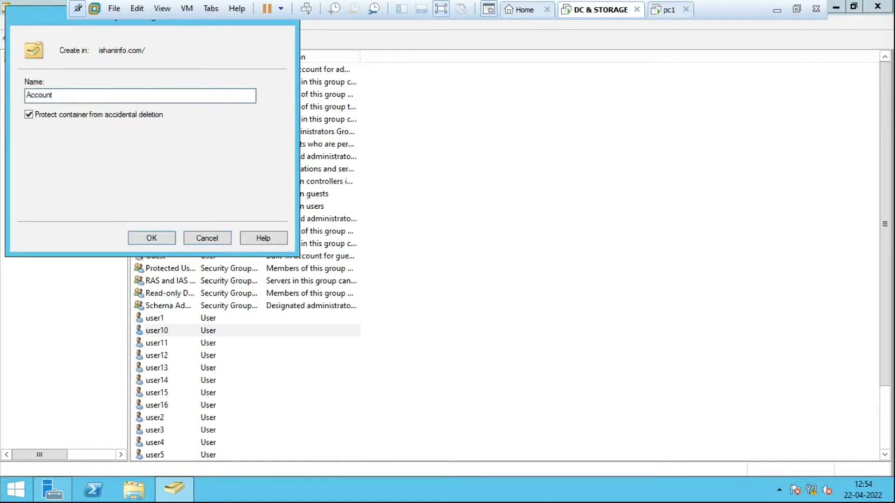
{"action": "left_click", "coordinate": [28, 114]}
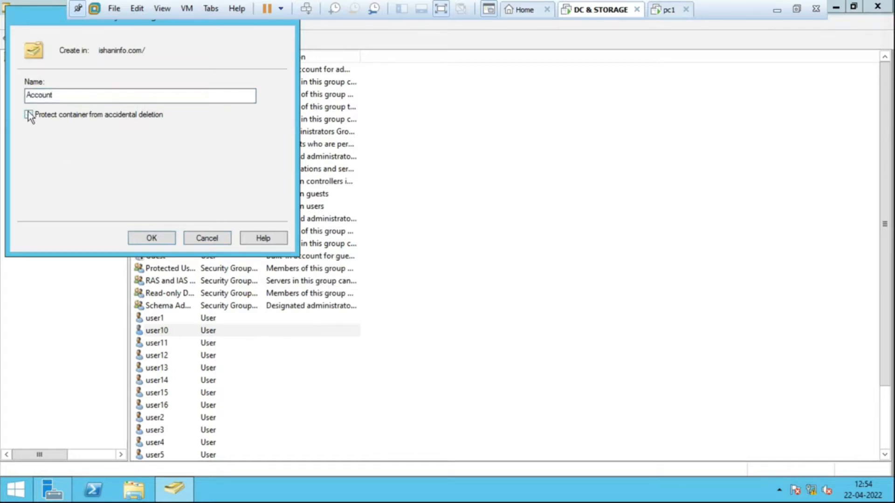
{"action": "left_click", "coordinate": [157, 237]}
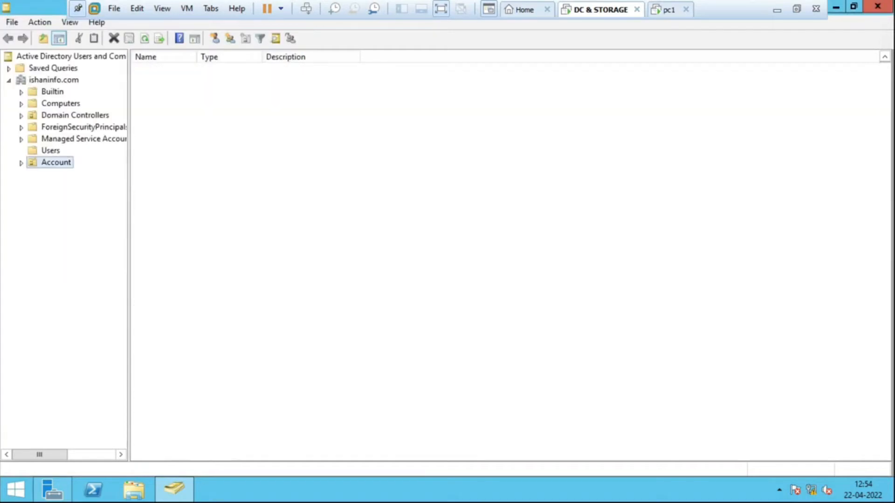
- Create a nested organizational unit named Hr inside Account, without protection from accidental deletion
{"action": "right_click", "coordinate": [66, 168]}
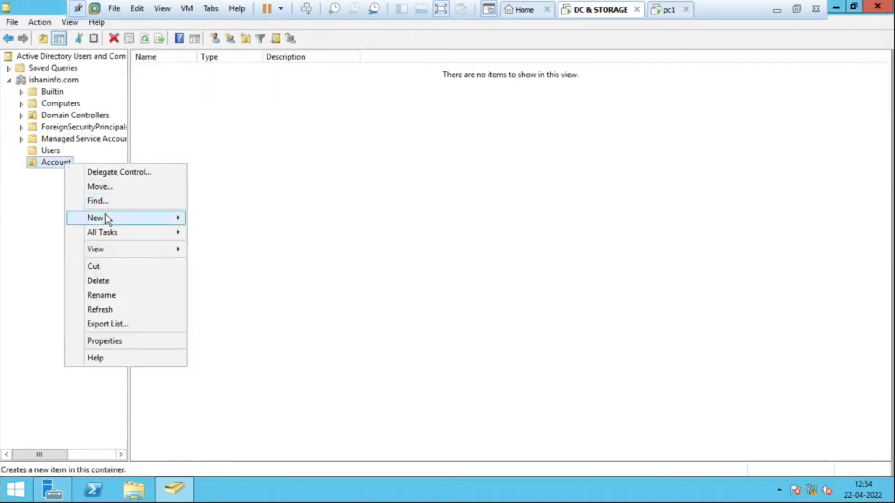
{"action": "mouse_move", "coordinate": [125, 215]}
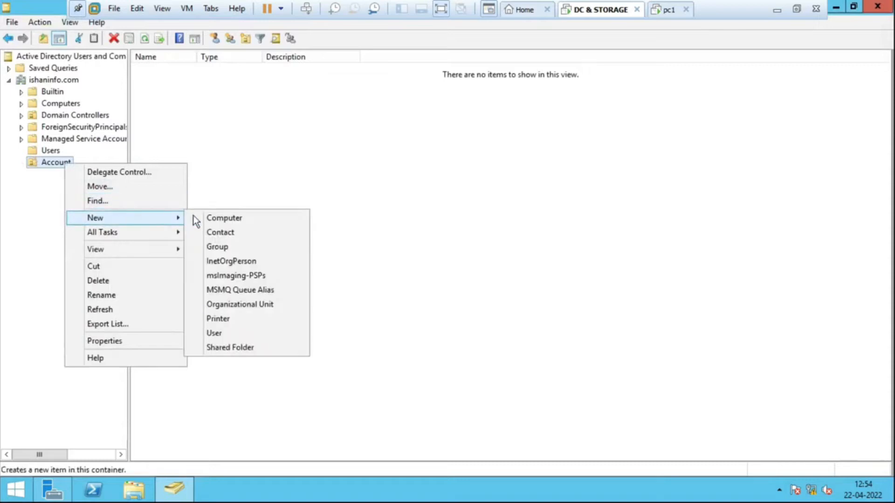
{"action": "left_click", "coordinate": [252, 305]}
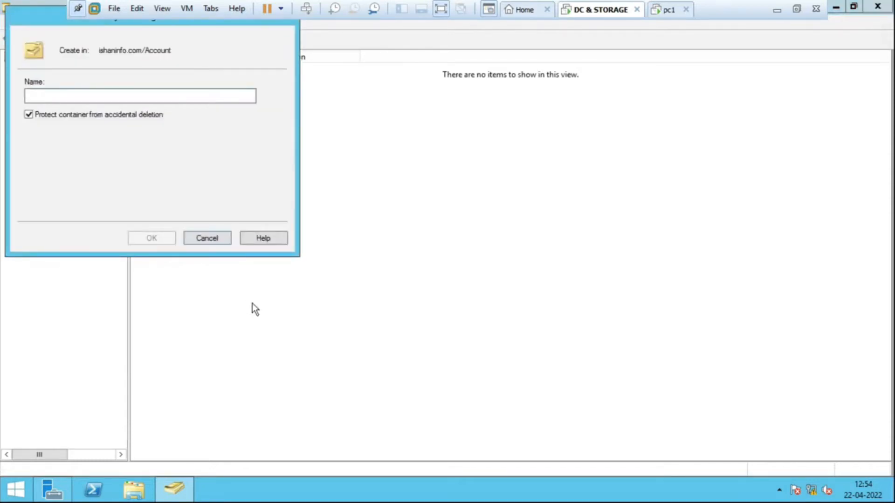
{"action": "type", "text": "H"}
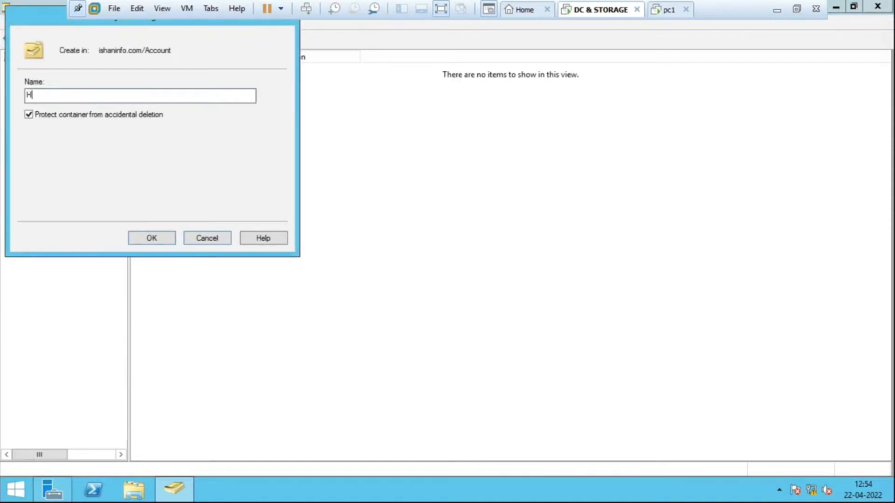
{"action": "type", "text": "r"}
{"action": "left_click", "coordinate": [30, 115]}
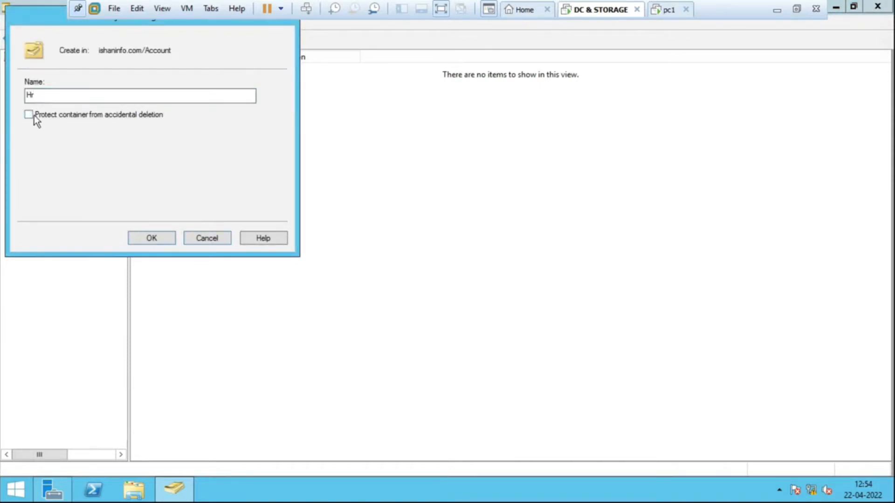
{"action": "left_click", "coordinate": [156, 245]}
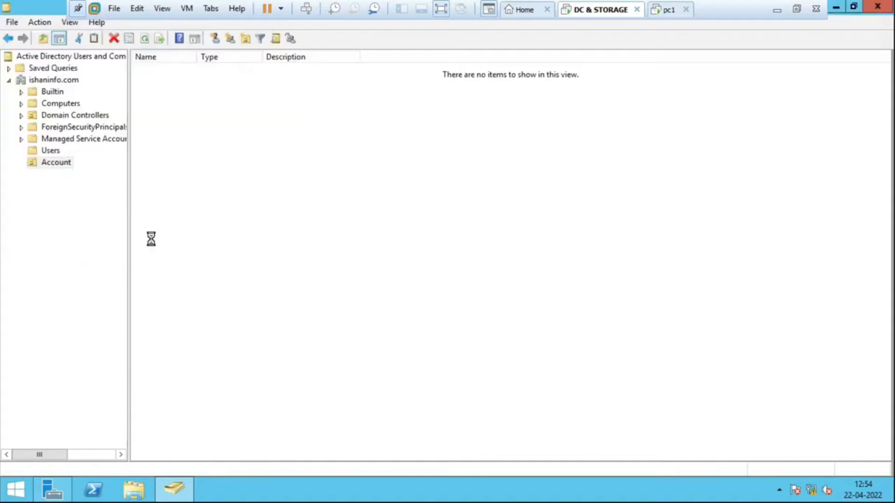
{"action": "right_click", "coordinate": [53, 161]}
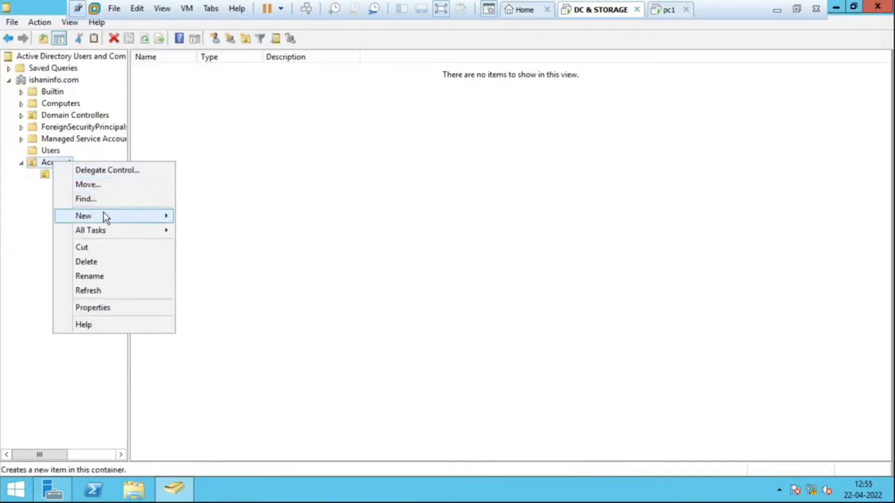
{"action": "mouse_move", "coordinate": [127, 225]}
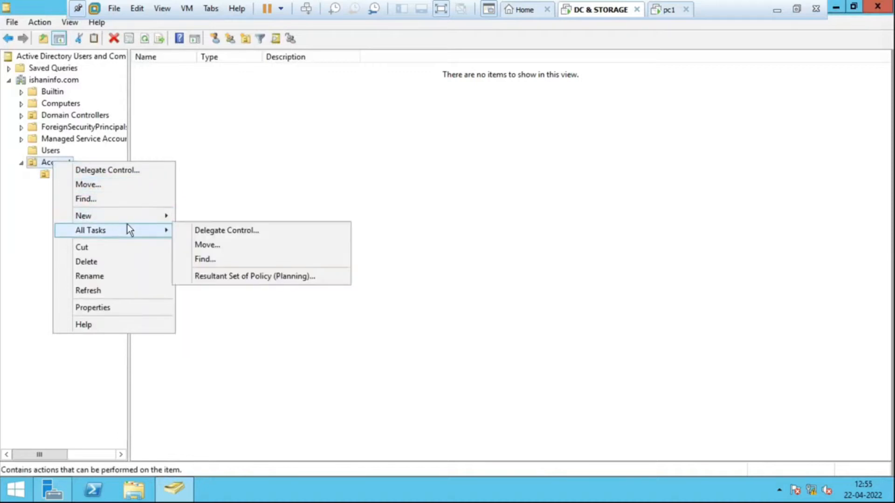
{"action": "left_click", "coordinate": [269, 161]}
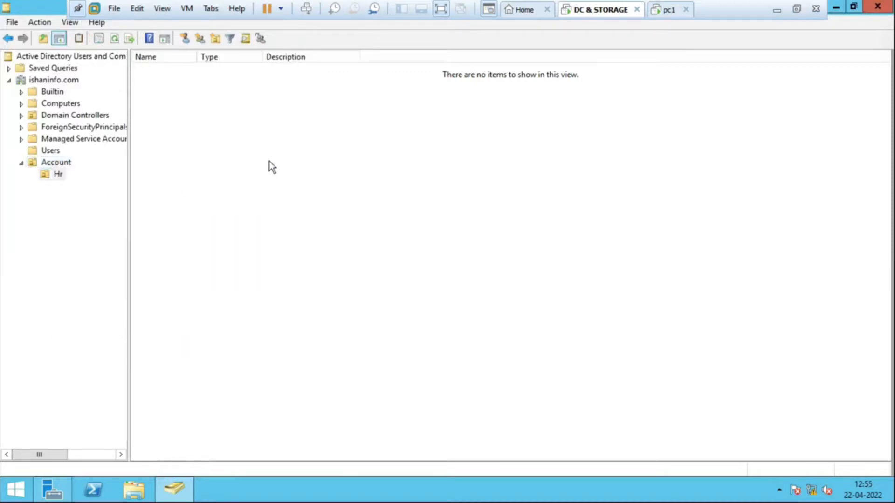
- Create a nested organizational unit named IT inside Account, without protection from accidental deletion
{"action": "left_click", "coordinate": [68, 162]}
{"action": "right_click", "coordinate": [68, 163]}
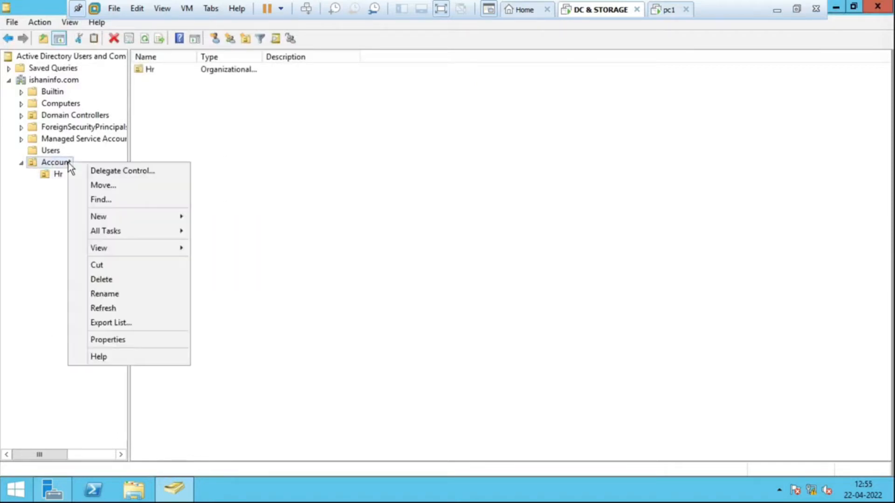
{"action": "mouse_move", "coordinate": [135, 230]}
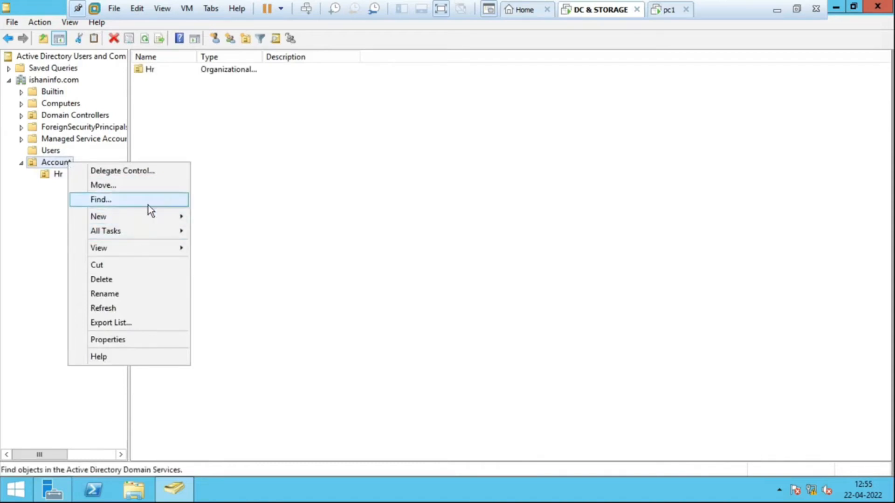
{"action": "mouse_move", "coordinate": [155, 217]}
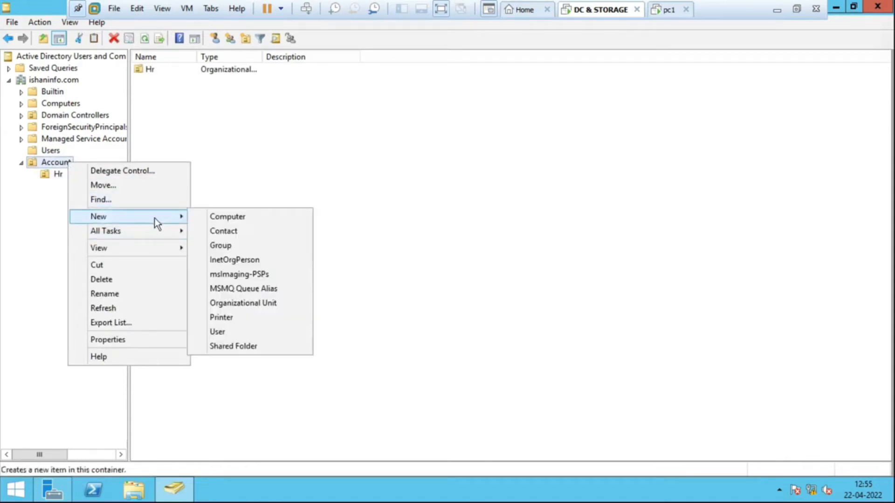
{"action": "left_click", "coordinate": [264, 303]}
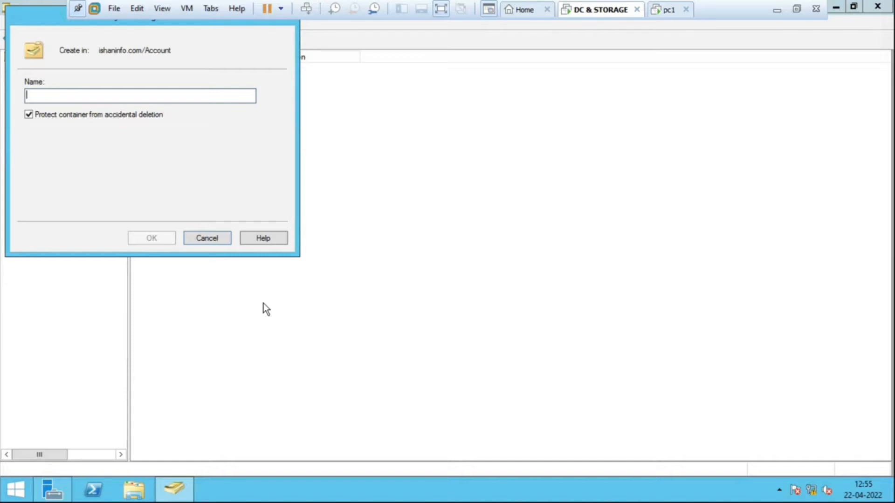
{"action": "type", "text": "i"}
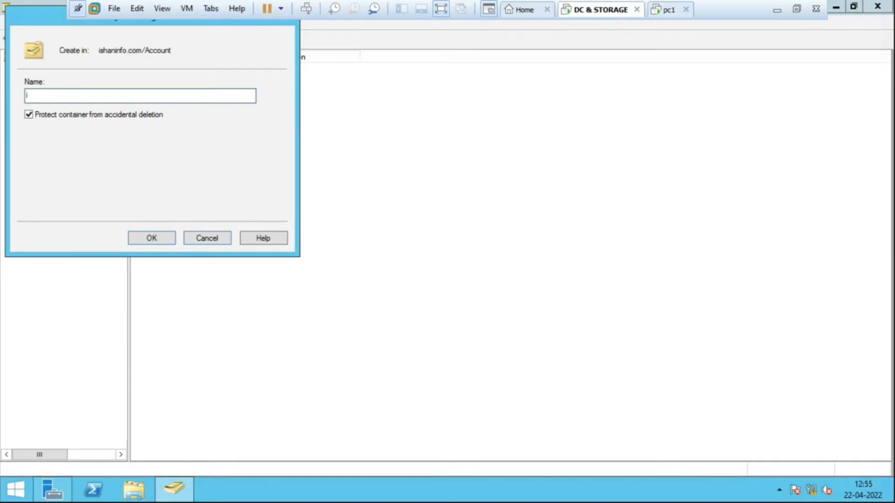
{"action": "key", "text": "BackSpace"}
{"action": "type", "text": "IT"}
{"action": "left_click", "coordinate": [28, 115]}
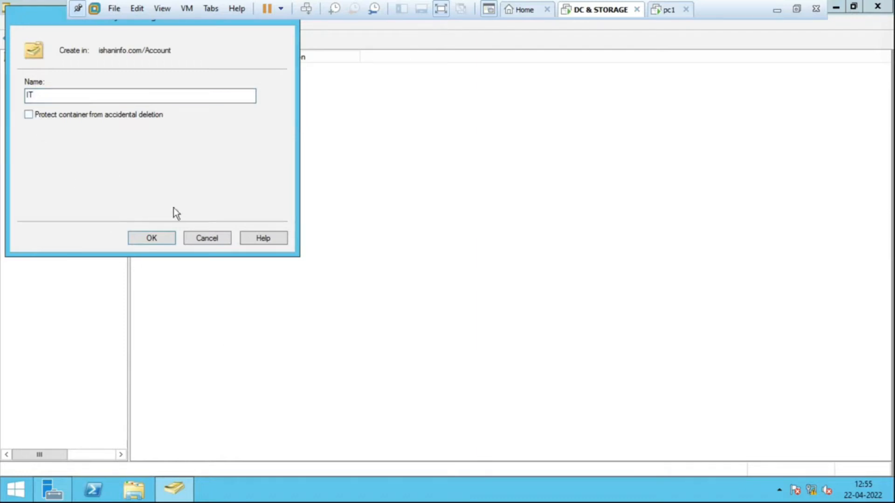
{"action": "left_click", "coordinate": [161, 239]}
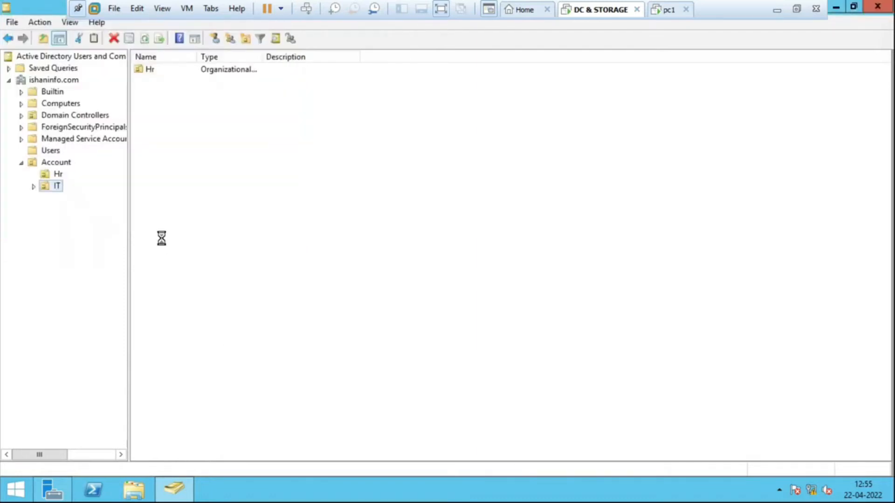
- Create a nested organizational unit named Sales inside Account, without protection from accidental deletion
{"action": "left_click", "coordinate": [65, 162]}
{"action": "right_click", "coordinate": [65, 162]}
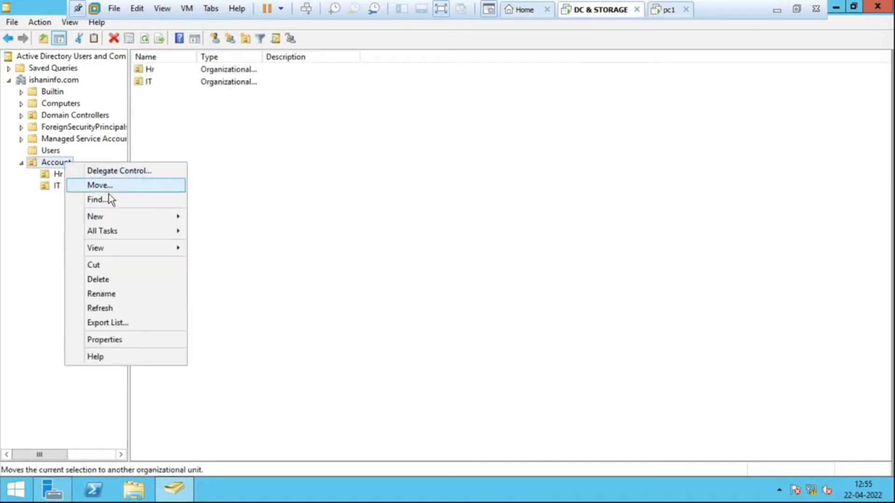
{"action": "mouse_move", "coordinate": [131, 218]}
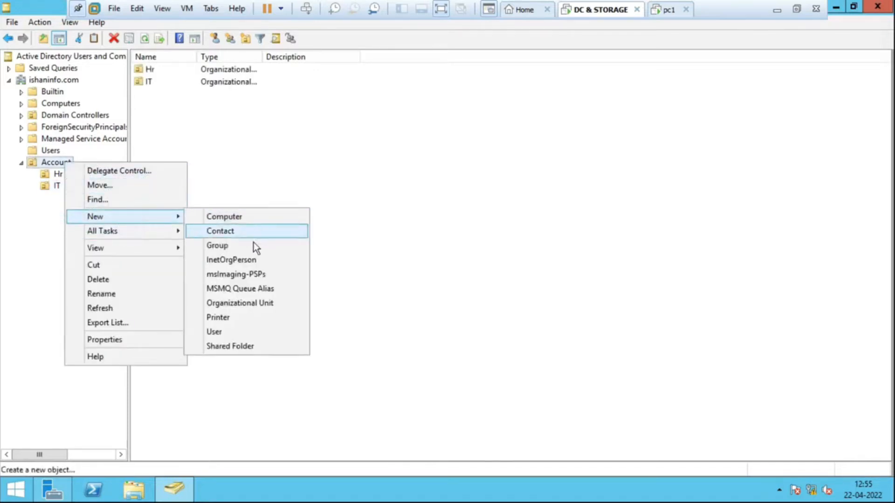
{"action": "left_click", "coordinate": [266, 305]}
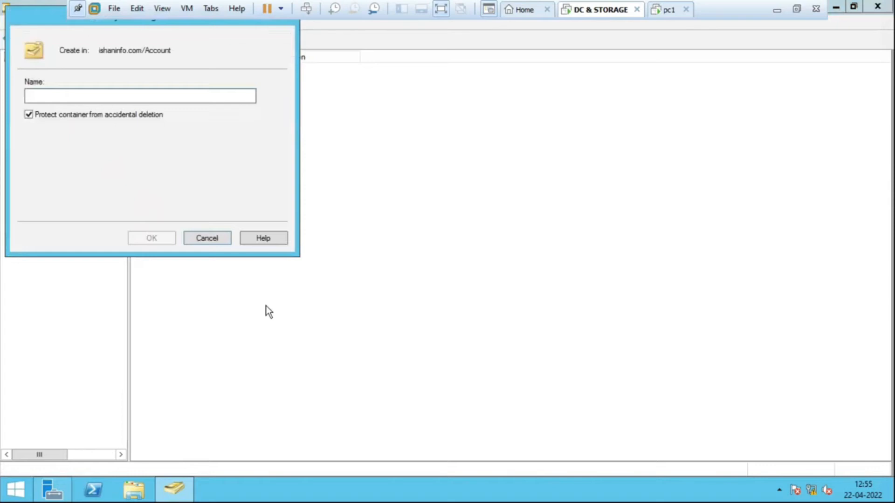
{"action": "type", "text": "Sa"}
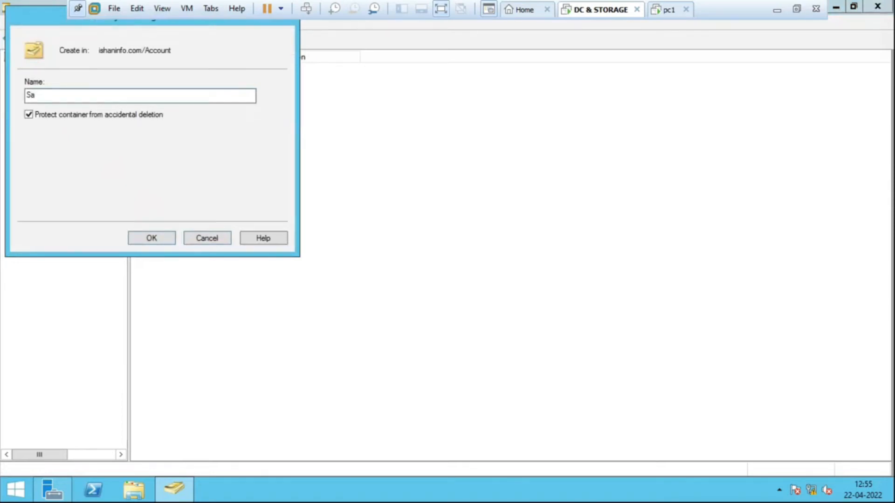
{"action": "type", "text": "les"}
{"action": "left_click", "coordinate": [30, 115]}
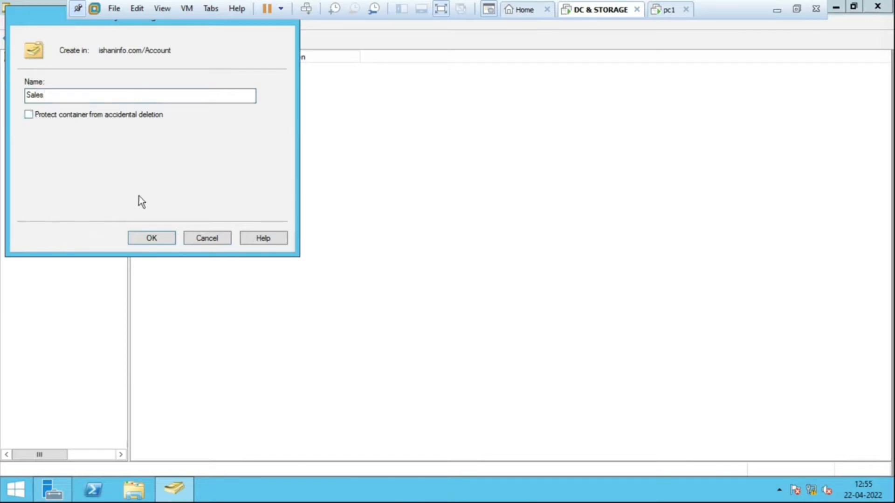
{"action": "left_click", "coordinate": [148, 238]}
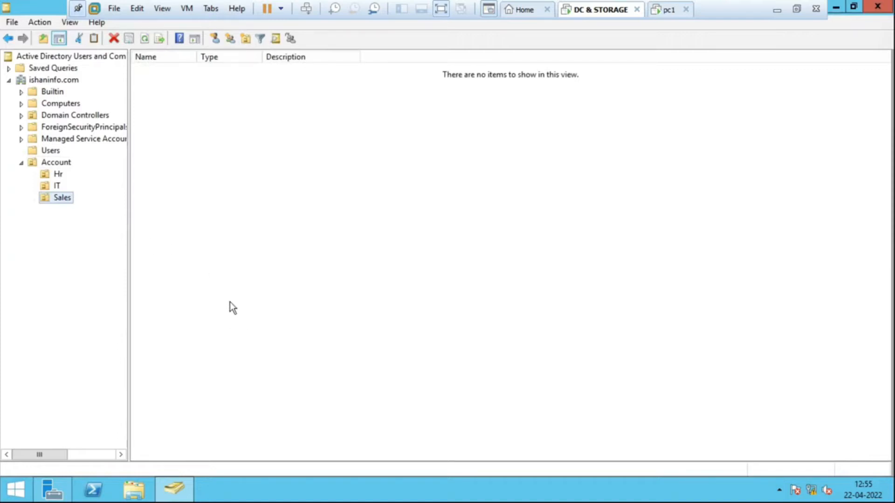
- Look through the user accounts listed in the domain's Users container
{"action": "left_click", "coordinate": [51, 152]}
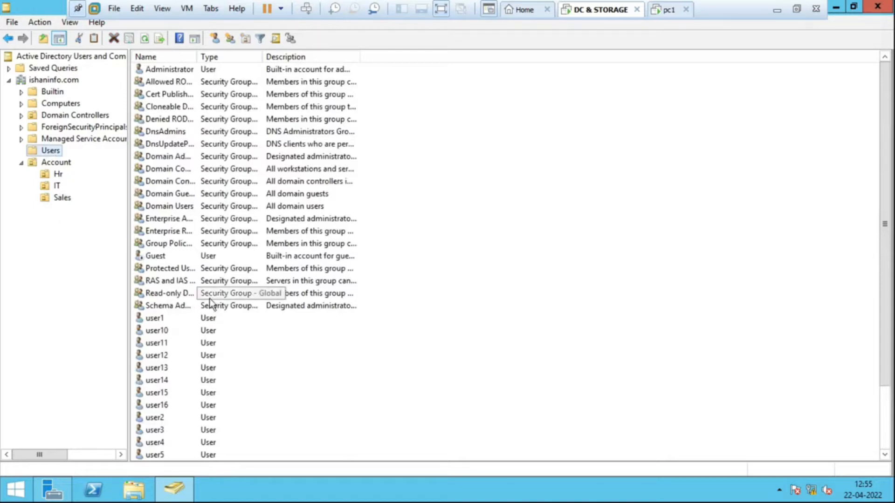
{"action": "scroll", "coordinate": [272, 343], "scroll_direction": "down", "scroll_amount": 4}
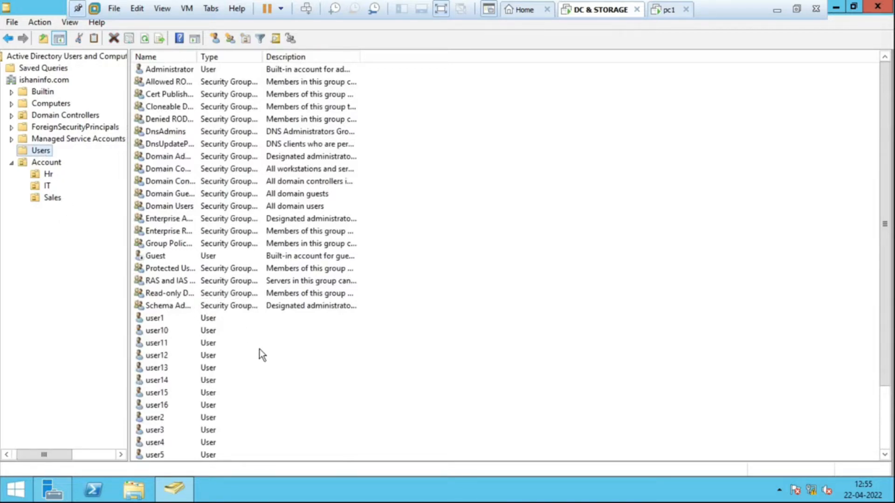
{"action": "scroll", "coordinate": [326, 388], "scroll_direction": "down", "scroll_amount": 3}
{"action": "scroll", "coordinate": [312, 381], "scroll_direction": "up", "scroll_amount": 5}
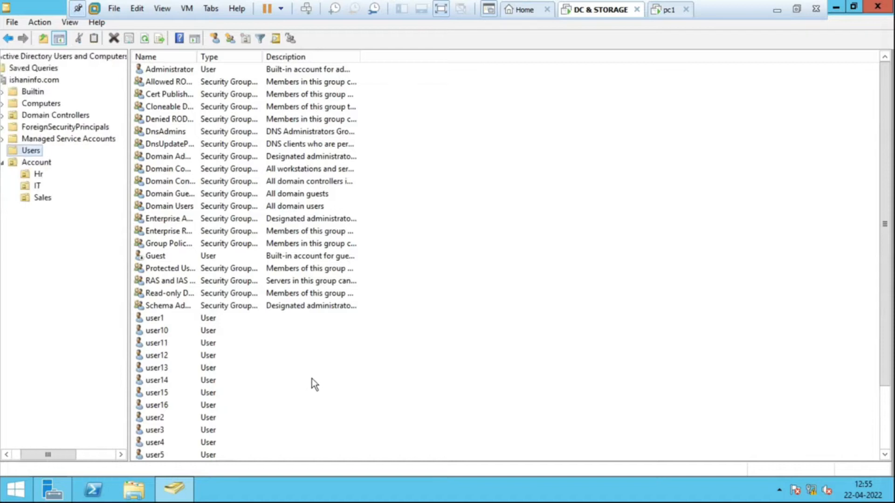
{"action": "scroll", "coordinate": [311, 379], "scroll_direction": "up", "scroll_amount": 2}
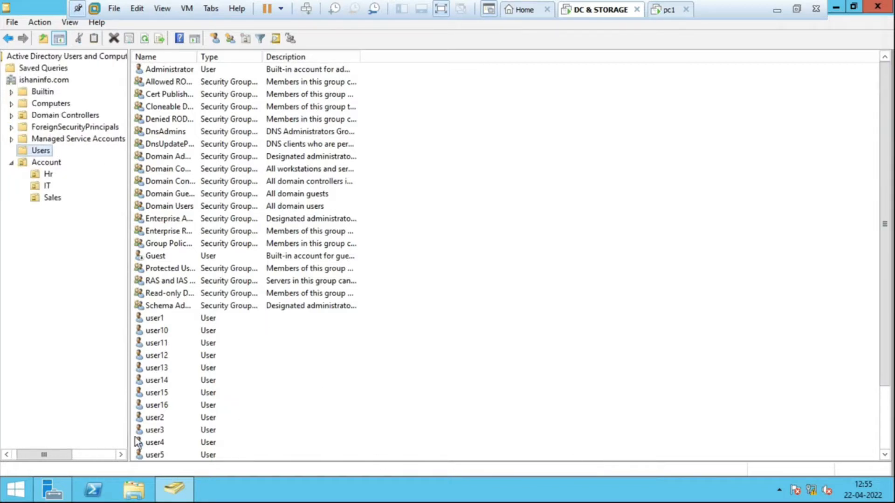
{"action": "left_click", "coordinate": [80, 456]}
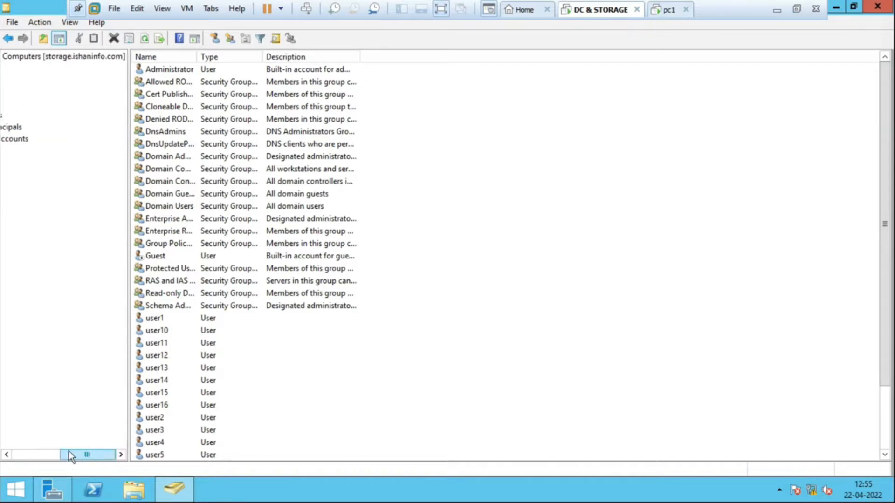
{"action": "left_click_drag", "start_coordinate": [84, 452], "coordinate": [23, 452]}
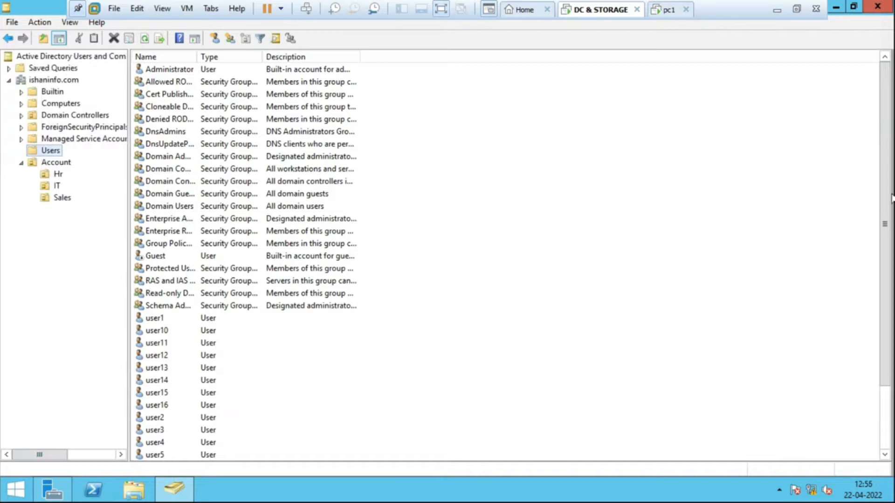
{"action": "left_click_drag", "start_coordinate": [881, 190], "coordinate": [886, 314]}
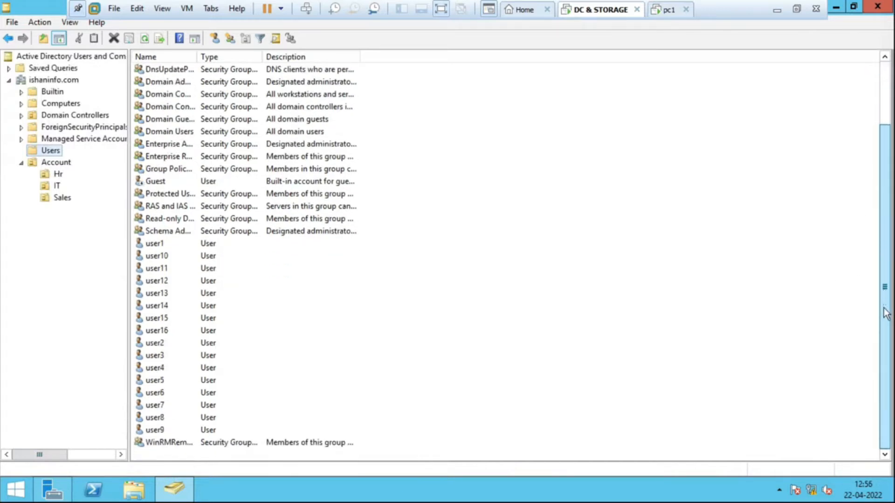
- Move user1, user12, user13 and user14 from Users into the Account organizational unit and show that unit's contents
{"action": "left_click", "coordinate": [153, 245]}
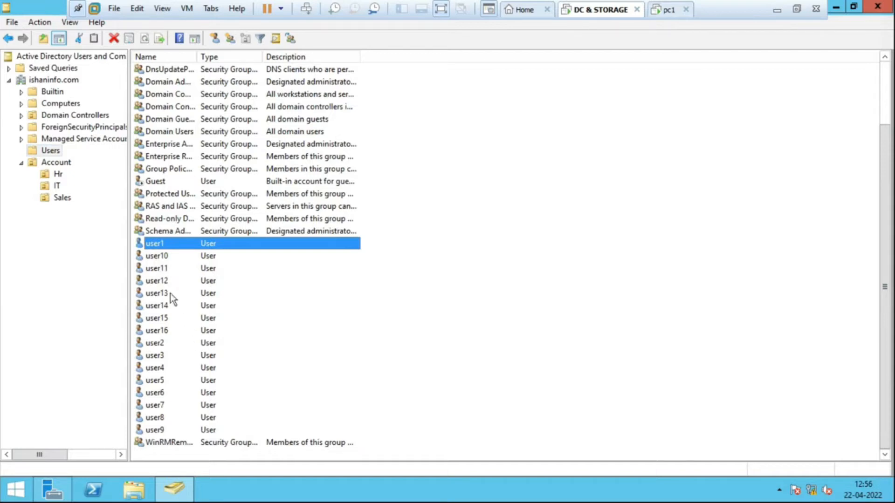
{"action": "left_click", "coordinate": [157, 282], "text": "ctrl"}
{"action": "left_click", "coordinate": [158, 295], "text": "ctrl"}
{"action": "left_click", "coordinate": [160, 307], "text": "ctrl"}
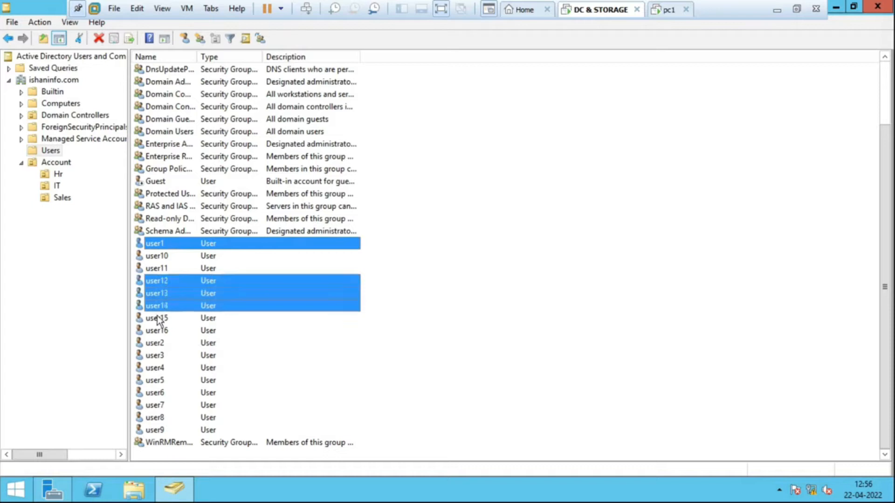
{"action": "right_click", "coordinate": [188, 297]}
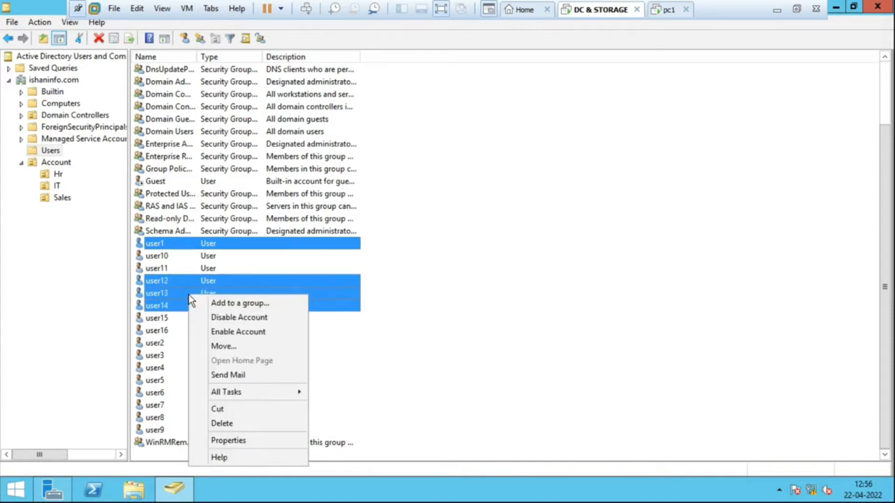
{"action": "left_click", "coordinate": [242, 348]}
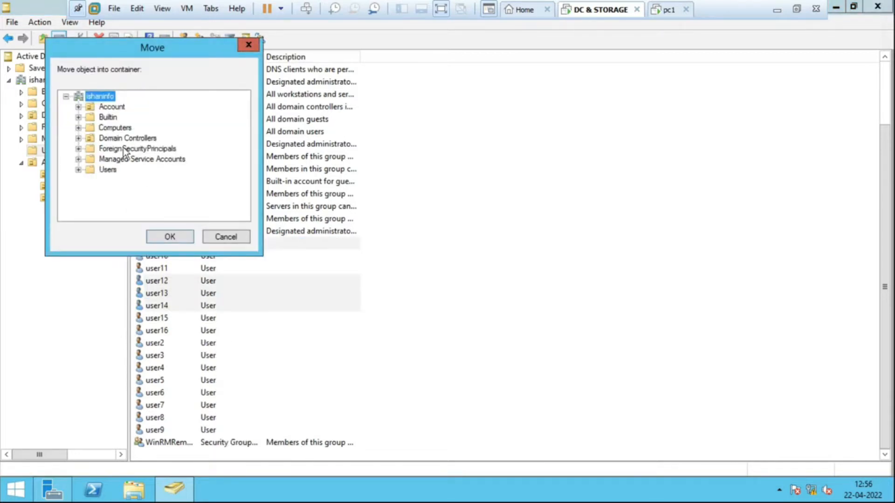
{"action": "left_click", "coordinate": [119, 107]}
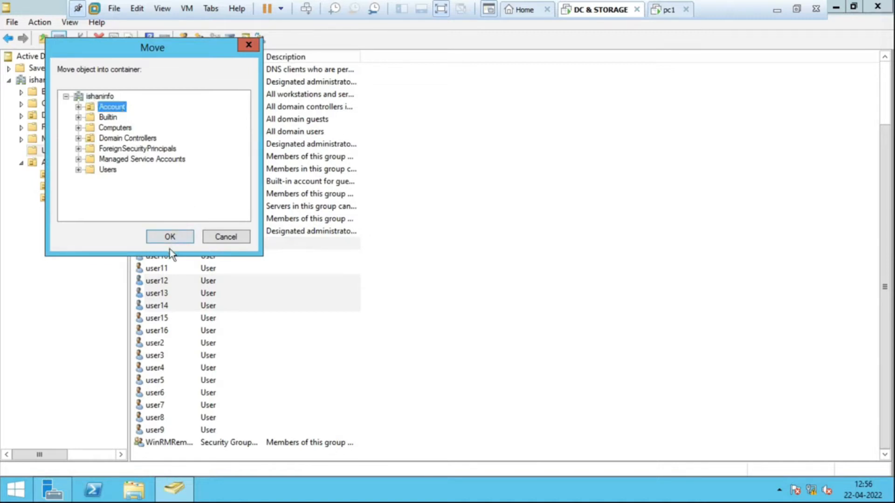
{"action": "left_click", "coordinate": [170, 237]}
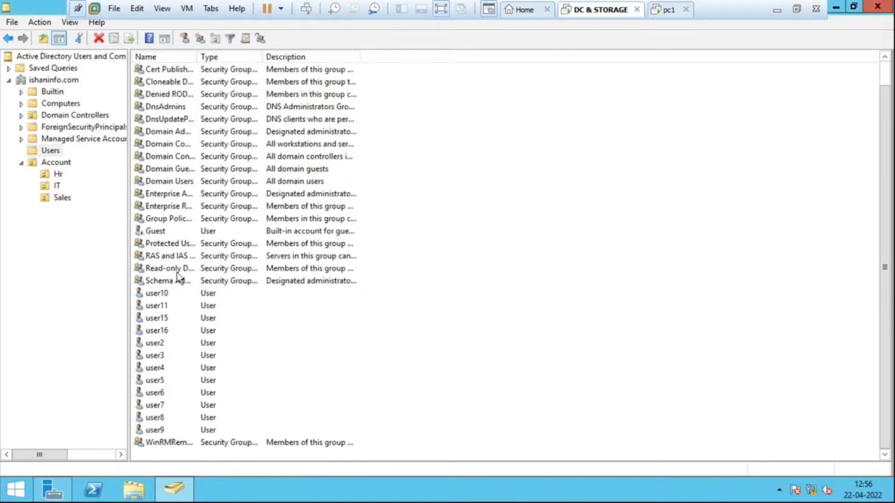
{"action": "left_click", "coordinate": [64, 160]}
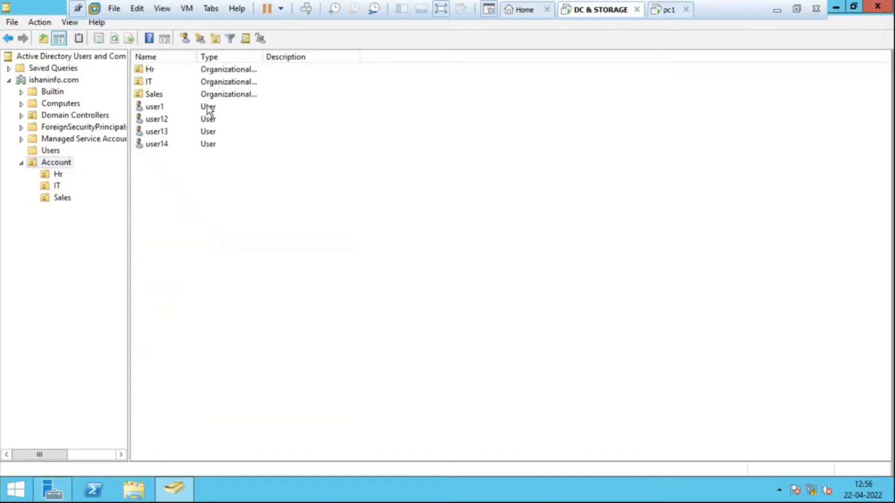
- Move user2, user3, user4, user5 and user6 from the Users container into the Hr unit inside Account
{"action": "left_click", "coordinate": [57, 150]}
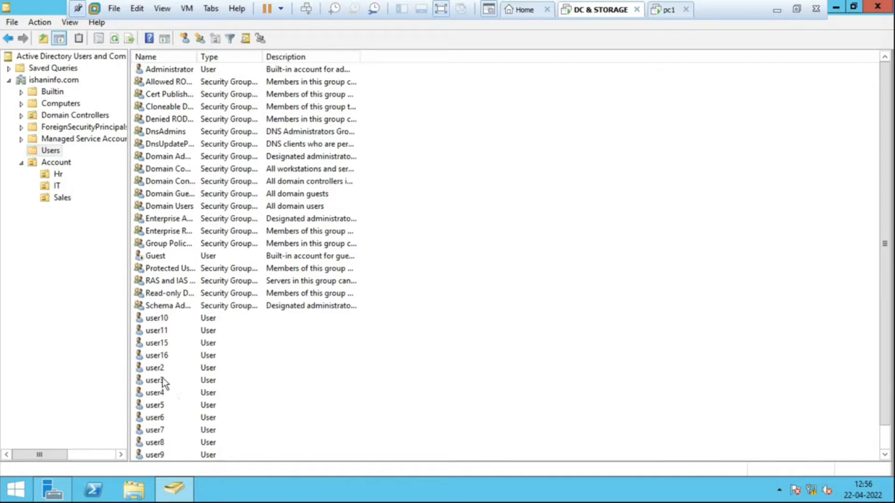
{"action": "left_click", "coordinate": [151, 369]}
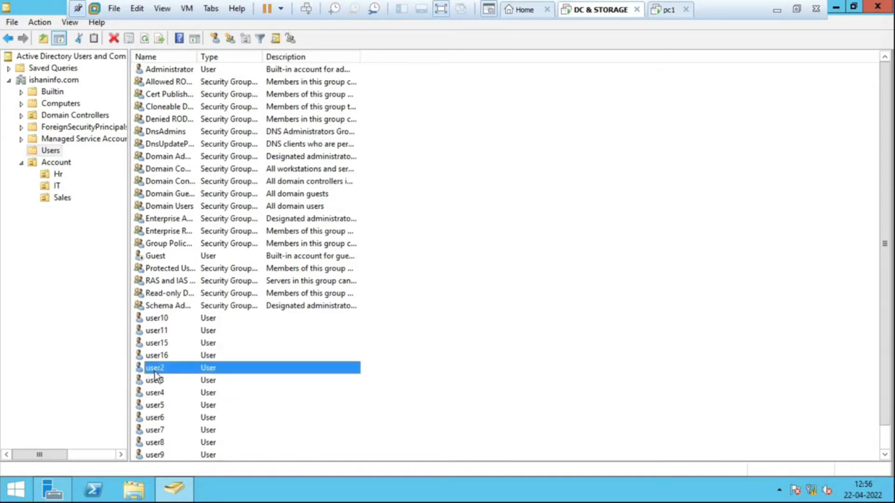
{"action": "left_click", "coordinate": [154, 383], "text": "shift"}
{"action": "left_click", "coordinate": [156, 394], "text": "shift"}
{"action": "left_click", "coordinate": [157, 418], "text": "ctrl"}
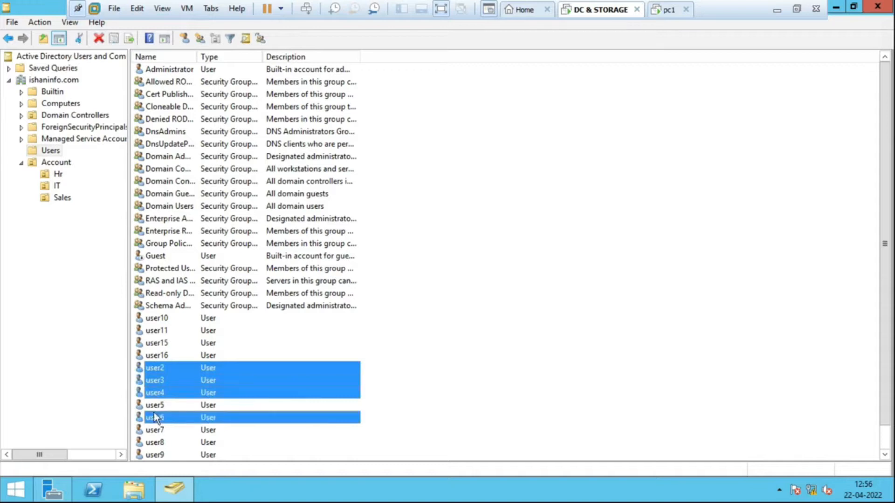
{"action": "left_click", "coordinate": [156, 406], "text": "ctrl"}
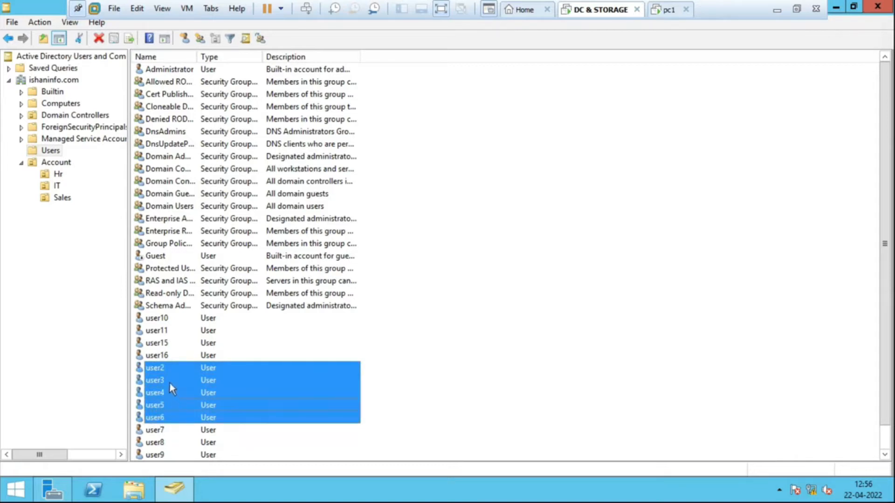
{"action": "right_click", "coordinate": [170, 383]}
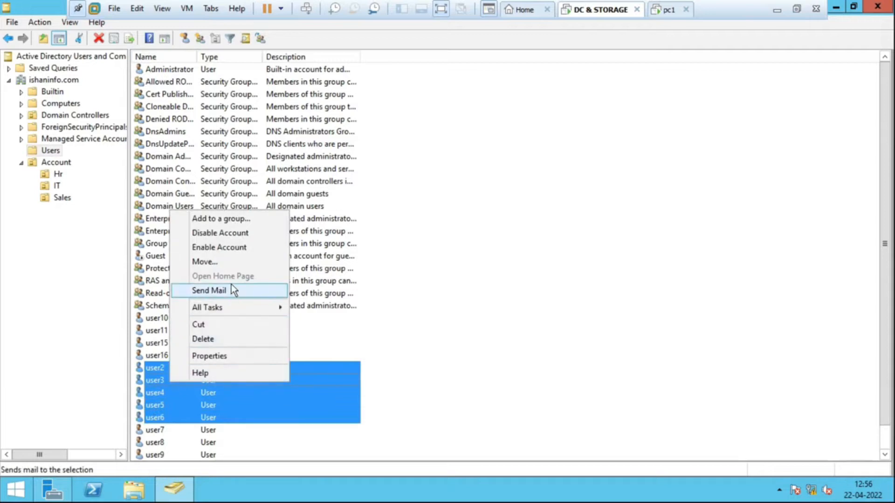
{"action": "left_click", "coordinate": [235, 264]}
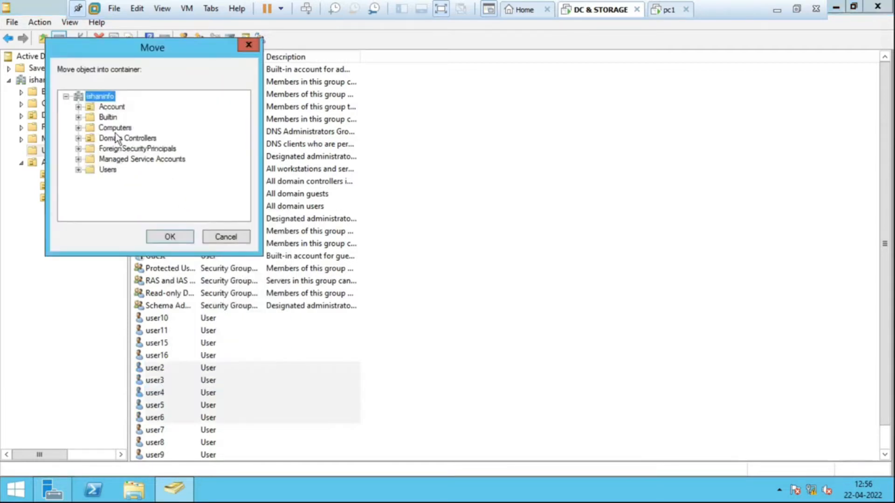
{"action": "left_click", "coordinate": [78, 106]}
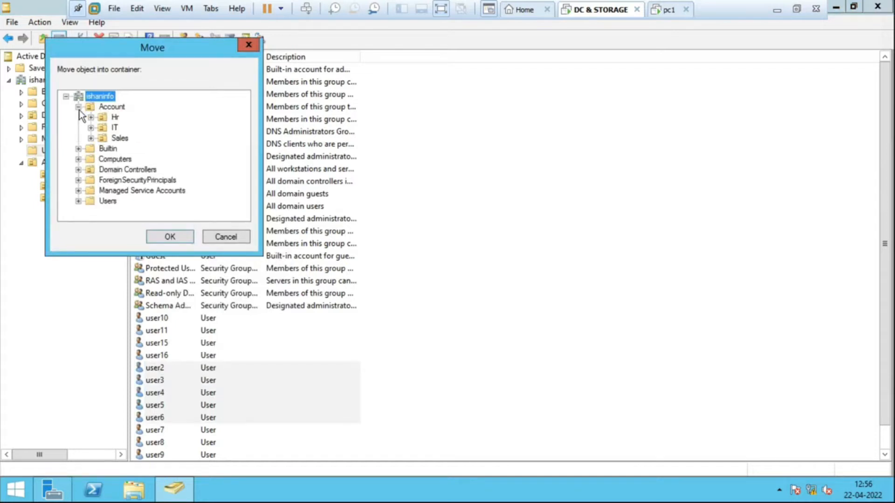
{"action": "left_click", "coordinate": [114, 117]}
{"action": "left_click", "coordinate": [176, 239]}
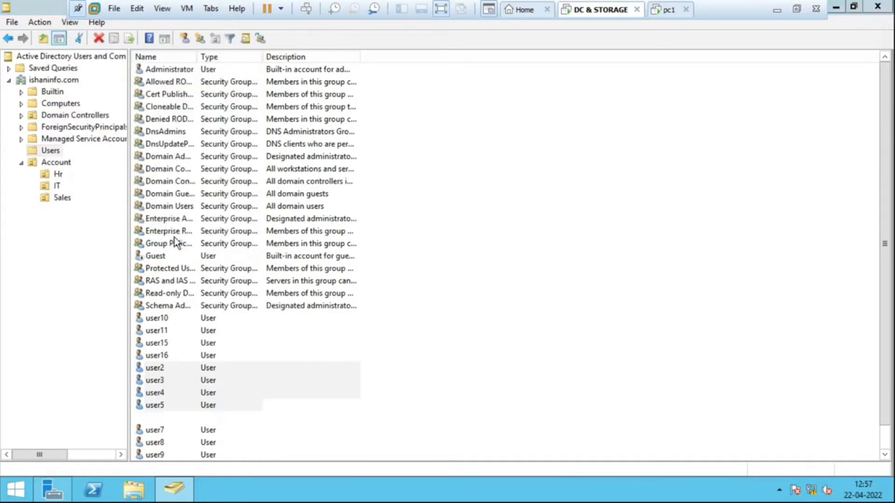
- Move user10, user11, user15 and user16 from Users into the IT unit inside Account
{"action": "left_click", "coordinate": [161, 320]}
{"action": "left_click", "coordinate": [159, 331], "text": "ctrl"}
{"action": "left_click", "coordinate": [160, 343], "text": "ctrl"}
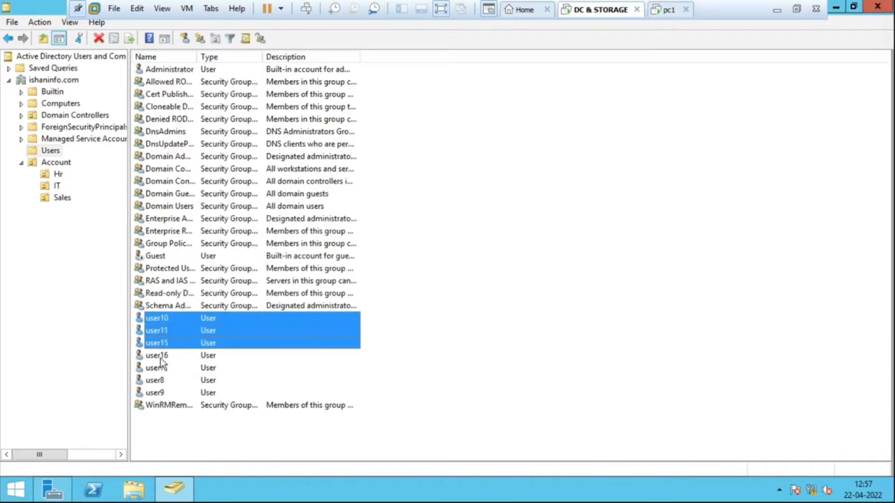
{"action": "left_click", "coordinate": [161, 356], "text": "ctrl"}
{"action": "right_click", "coordinate": [185, 337]}
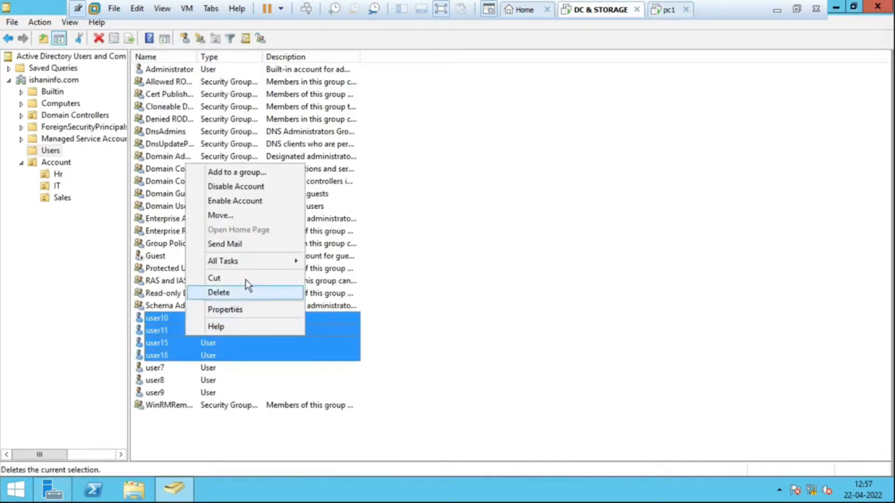
{"action": "mouse_move", "coordinate": [253, 268]}
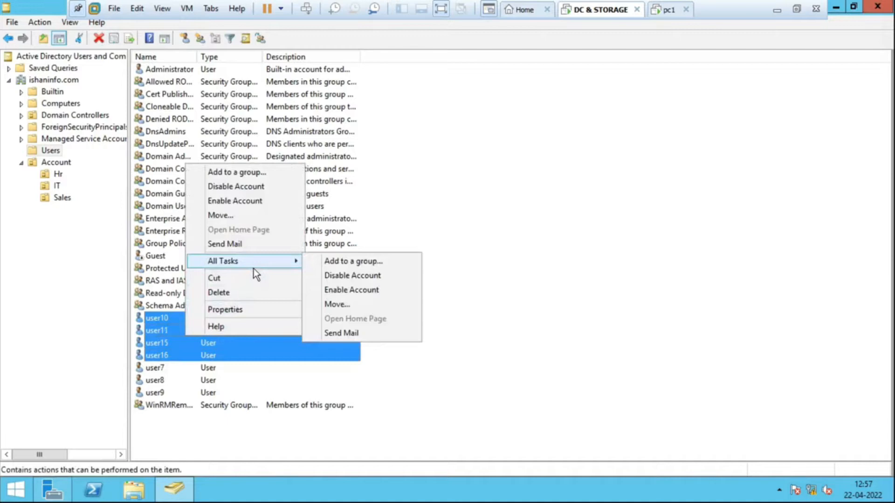
{"action": "left_click", "coordinate": [268, 219]}
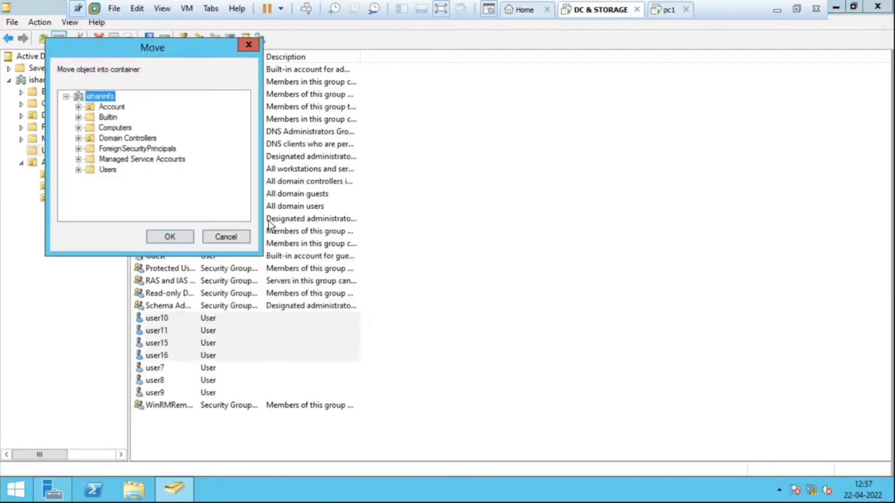
{"action": "left_click", "coordinate": [80, 108]}
{"action": "left_click", "coordinate": [115, 127]}
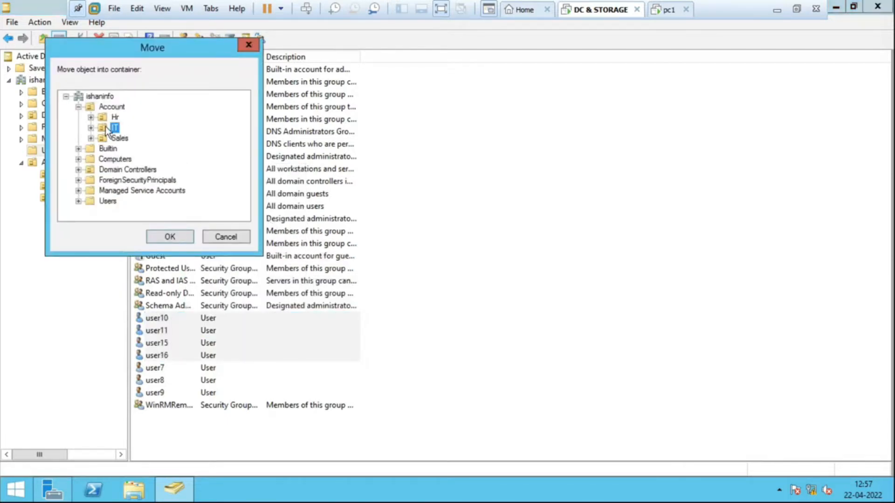
{"action": "left_click", "coordinate": [170, 237]}
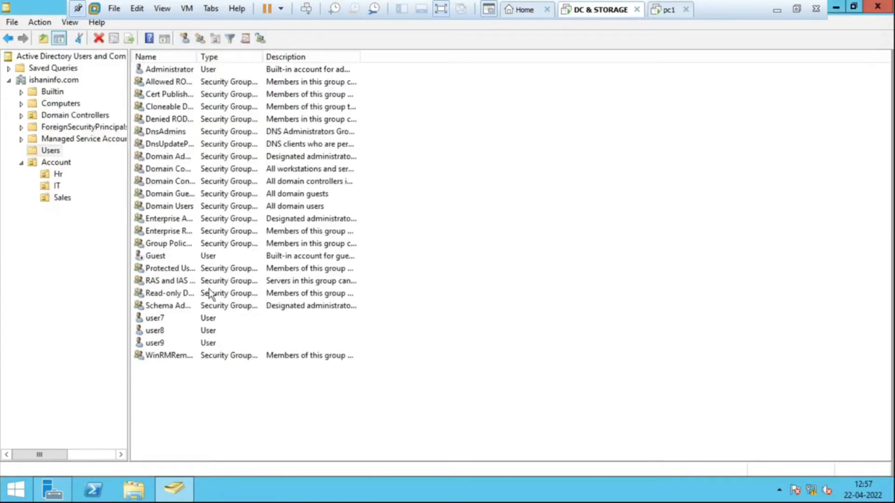
- Move user7, user8 and user9 from Users into the Sales unit inside Account
{"action": "left_click", "coordinate": [156, 320]}
{"action": "left_click", "coordinate": [158, 330], "text": "ctrl"}
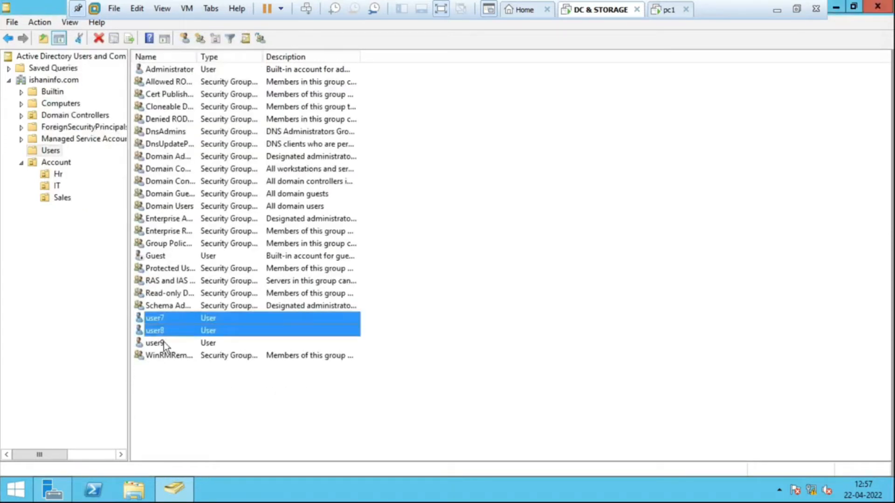
{"action": "left_click", "coordinate": [164, 343], "text": "ctrl"}
{"action": "right_click", "coordinate": [164, 319]}
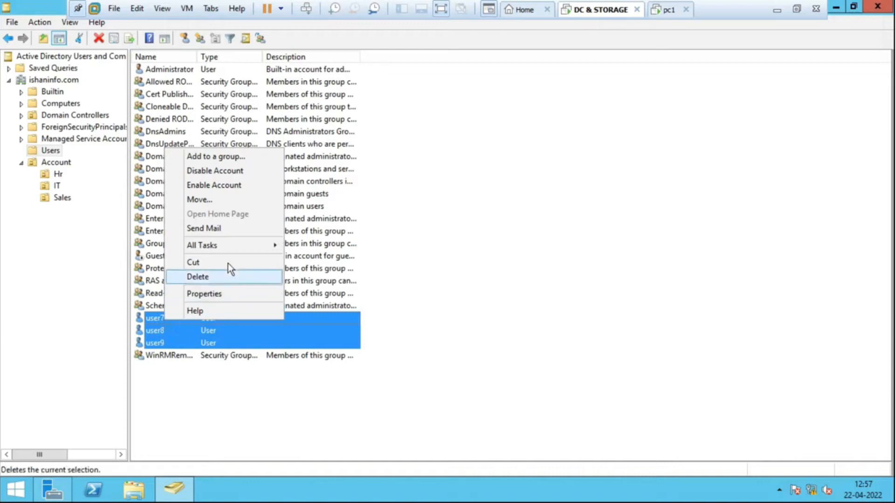
{"action": "left_click", "coordinate": [200, 199]}
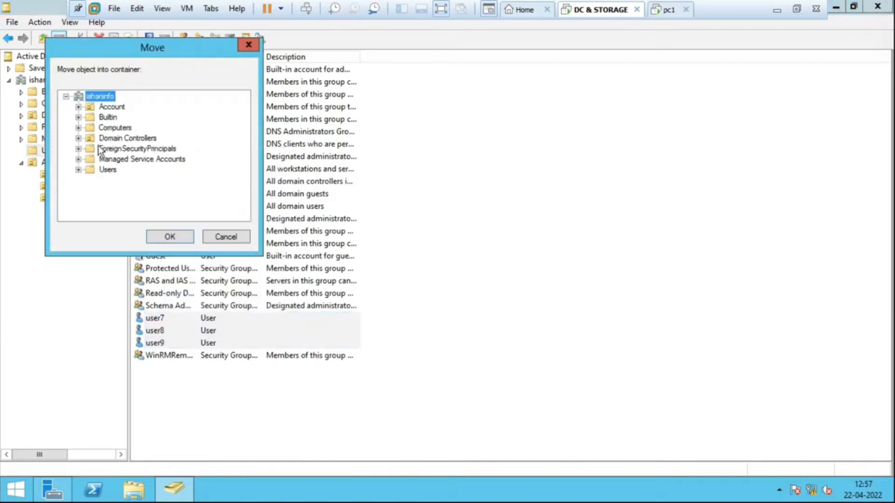
{"action": "left_click", "coordinate": [79, 107]}
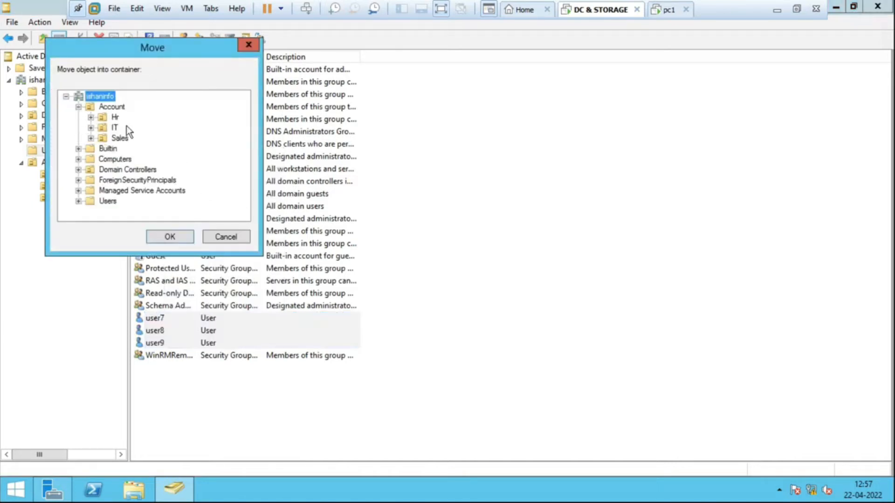
{"action": "left_click", "coordinate": [119, 139]}
{"action": "left_click", "coordinate": [171, 238]}
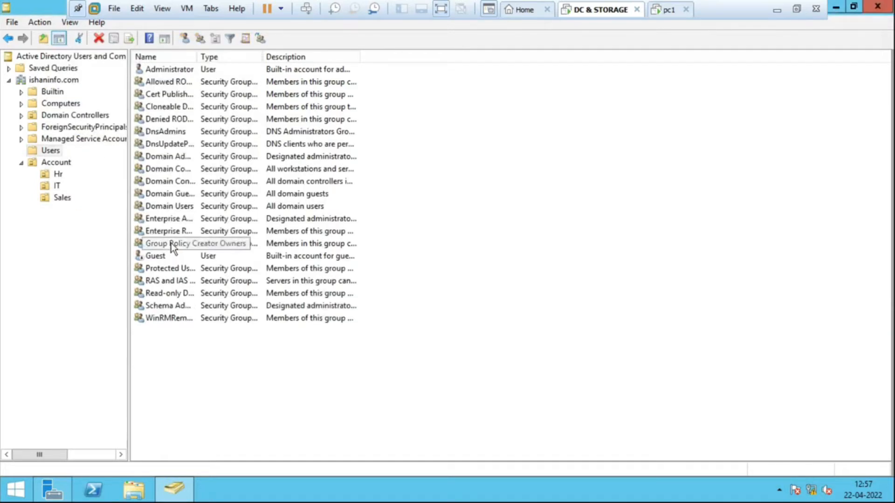
- Check which accounts are in the Account organizational unit and in its nested Hr, IT and Sales units
{"action": "left_click", "coordinate": [65, 164]}
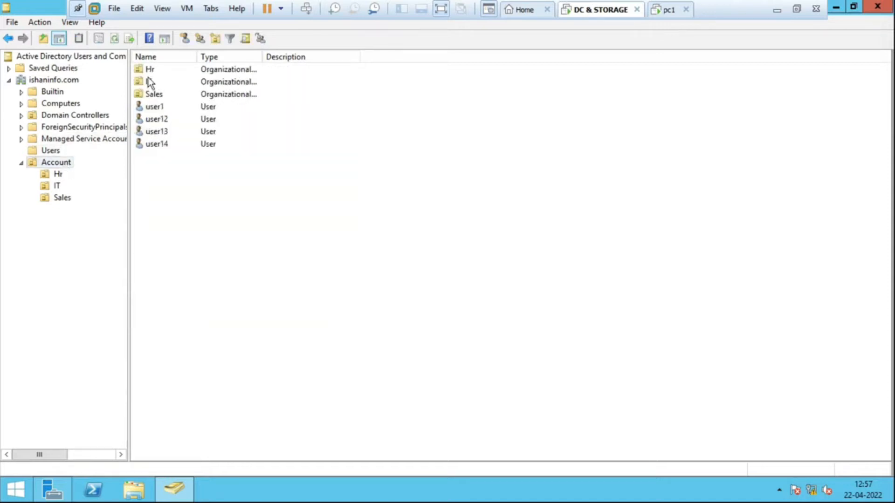
{"action": "left_click", "coordinate": [58, 175]}
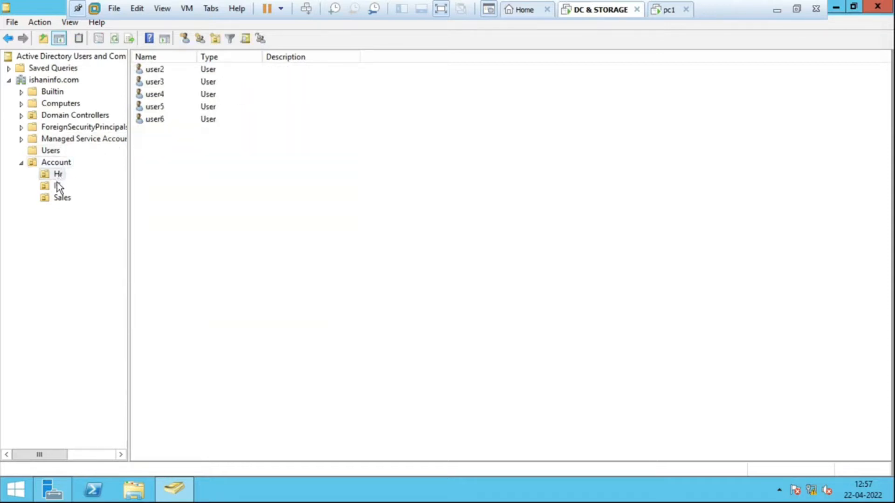
{"action": "left_click", "coordinate": [57, 184]}
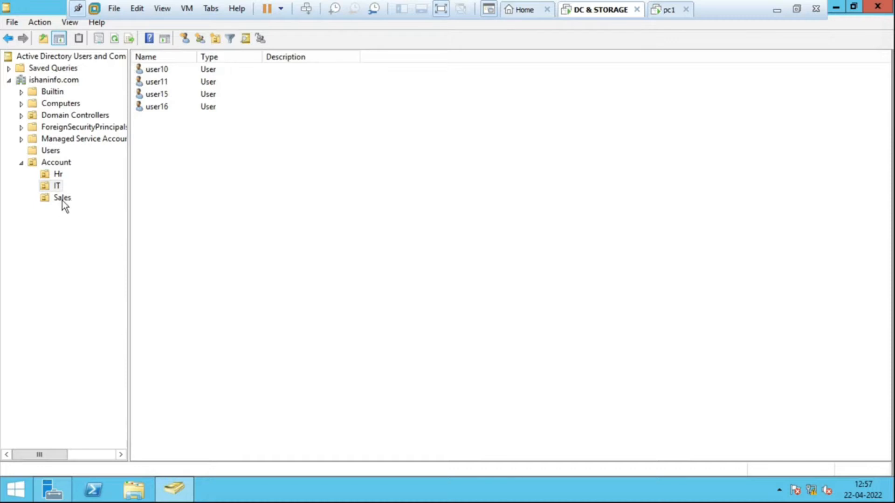
{"action": "left_click", "coordinate": [63, 198]}
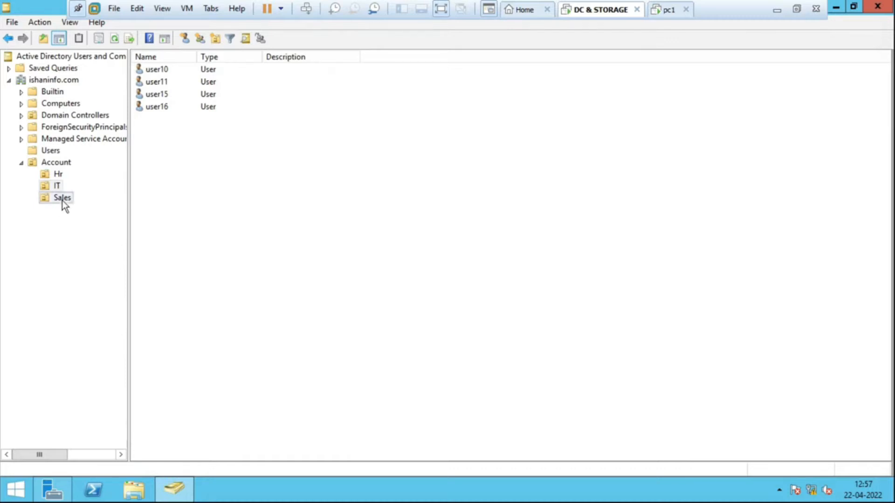
{"action": "left_click", "coordinate": [58, 163]}
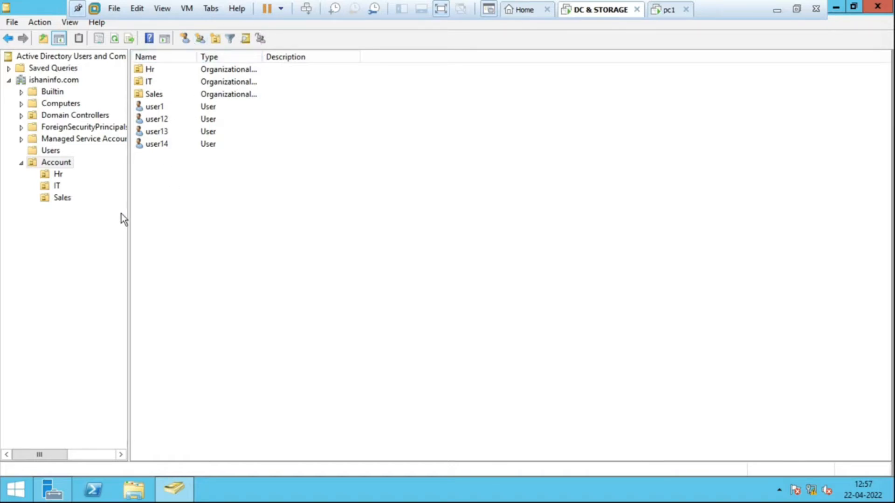
{"action": "left_click", "coordinate": [46, 185]}
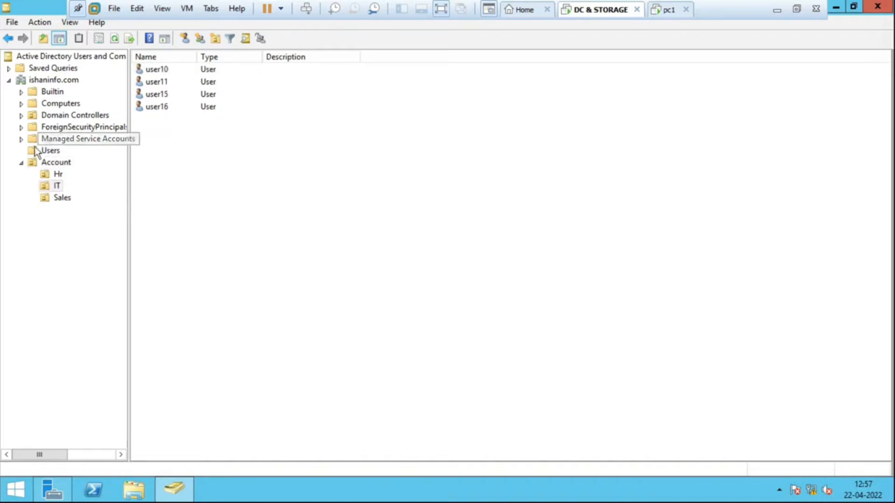
{"action": "left_click", "coordinate": [61, 166]}
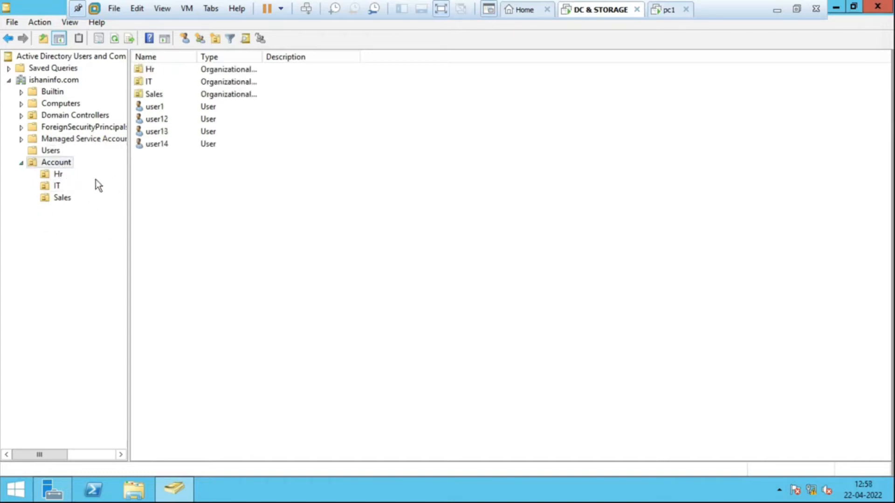
{"action": "left_click", "coordinate": [70, 163]}
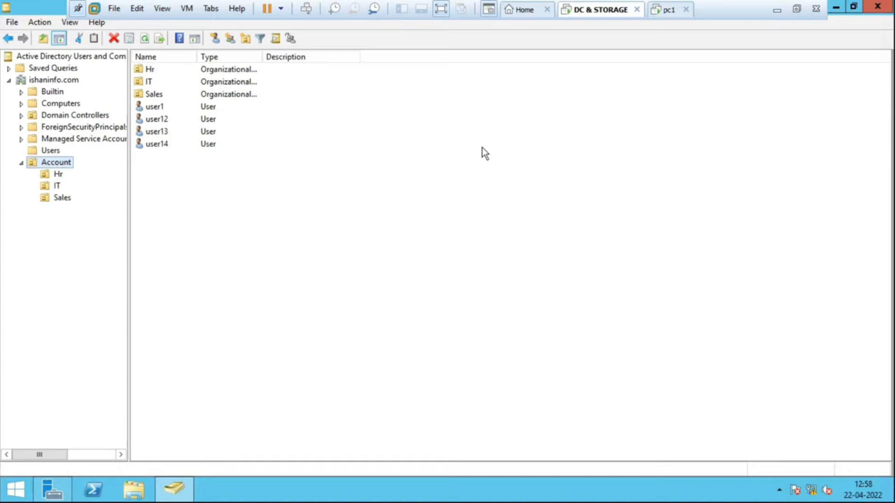
- Launch the Group Policy Management console by running gpmc.msc and reposition its window clear of the directory tree
{"action": "key", "text": "super+r"}
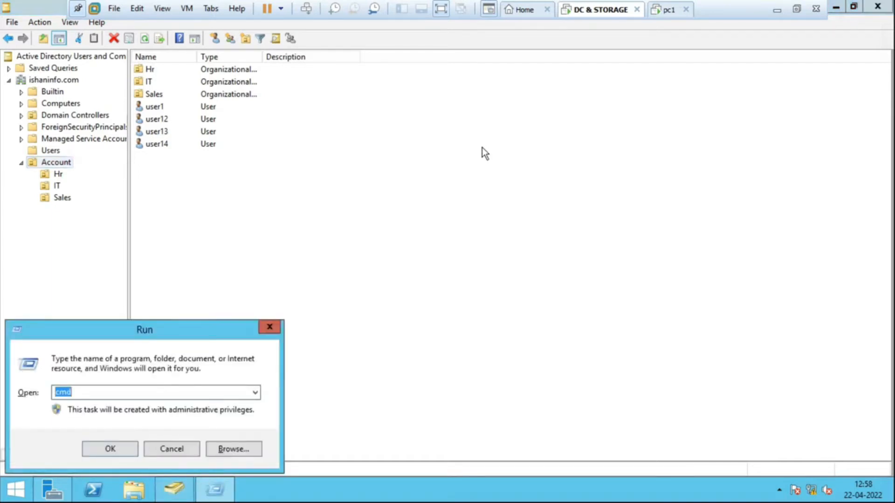
{"action": "type", "text": "gpm"}
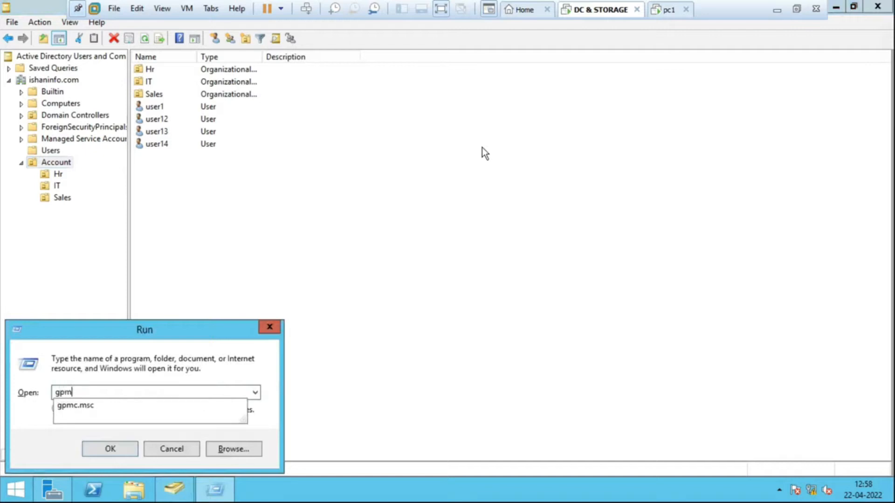
{"action": "type", "text": "c.msc"}
{"action": "key", "text": "Return"}
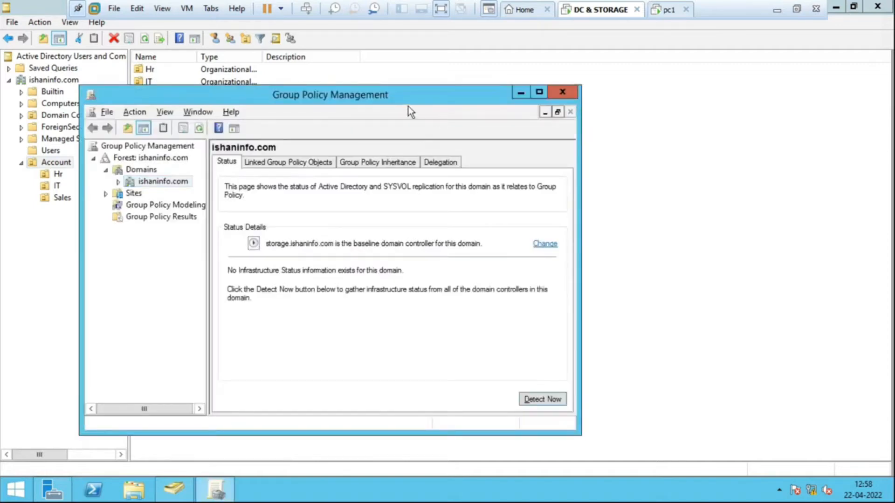
{"action": "left_click_drag", "start_coordinate": [404, 100], "coordinate": [521, 74]}
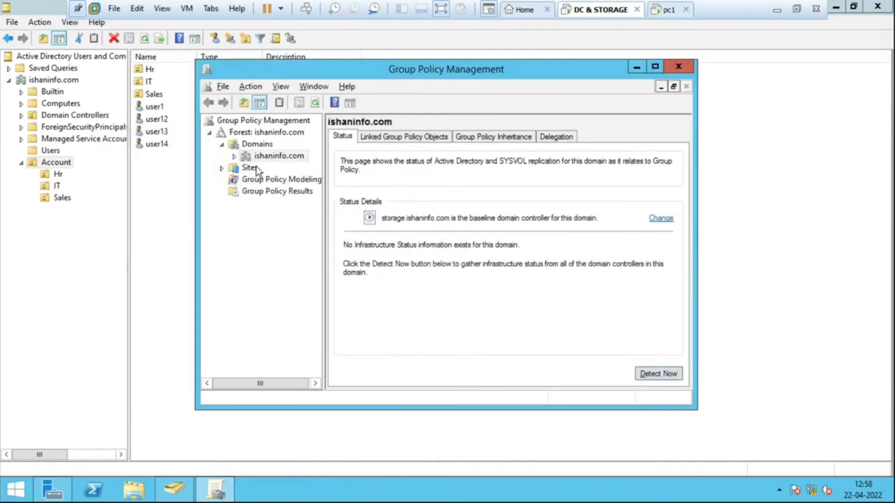
{"action": "left_click", "coordinate": [222, 144]}
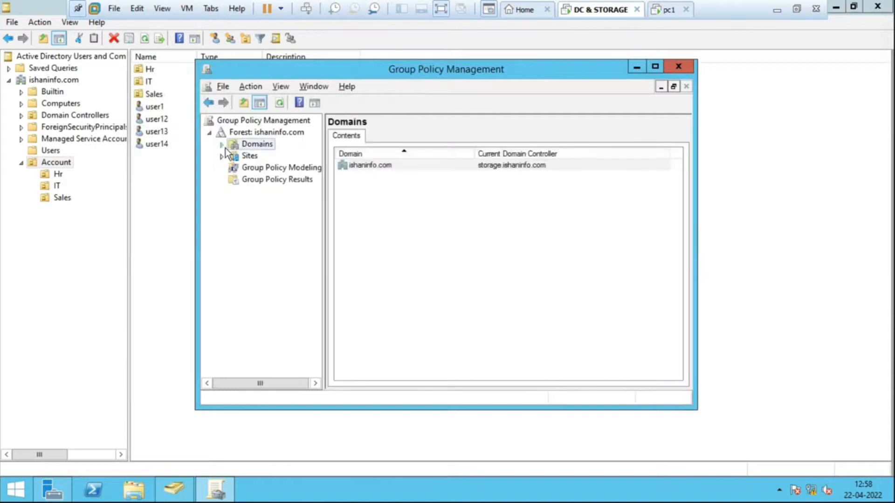
{"action": "left_click", "coordinate": [222, 144]}
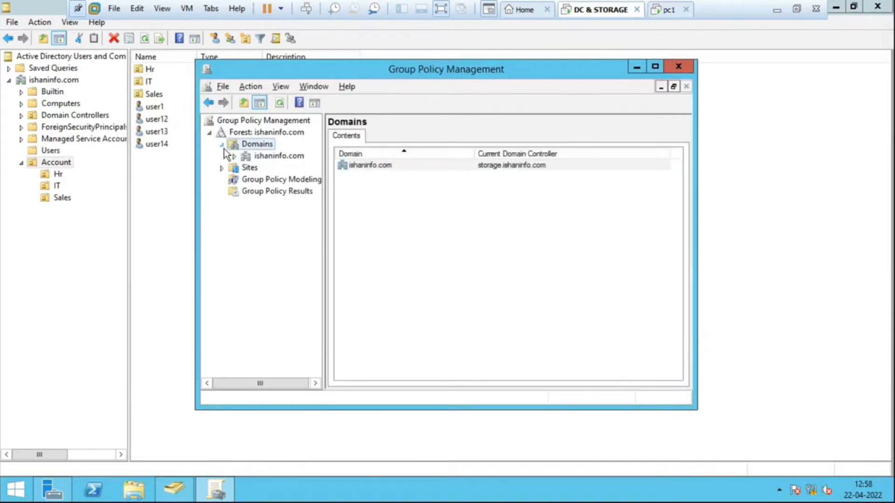
{"action": "left_click", "coordinate": [283, 158]}
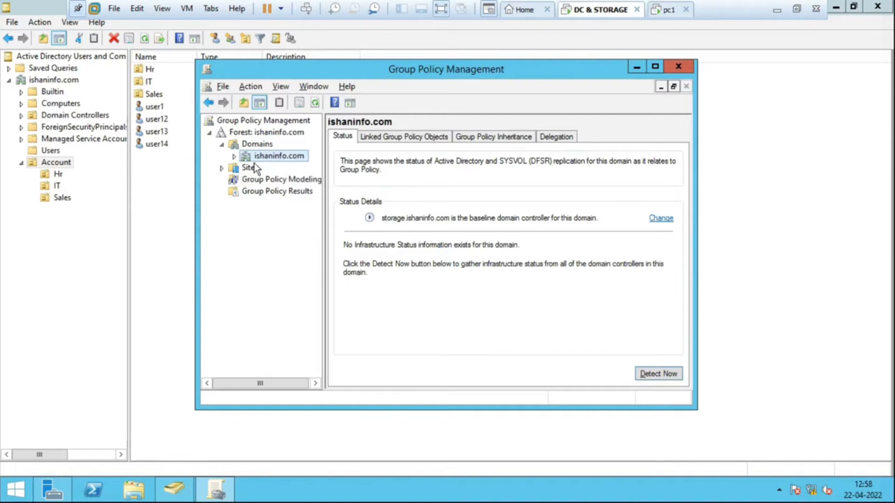
{"action": "right_click", "coordinate": [279, 159]}
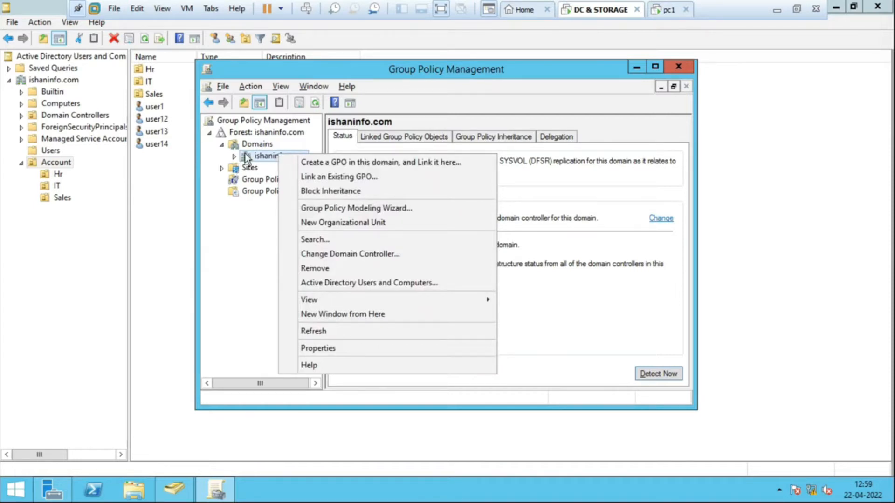
{"action": "left_click", "coordinate": [257, 160]}
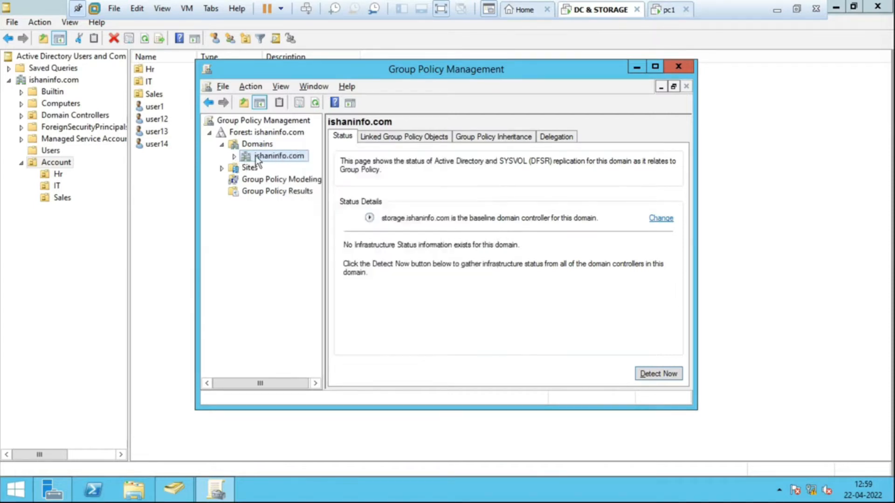
{"action": "left_click", "coordinate": [225, 147]}
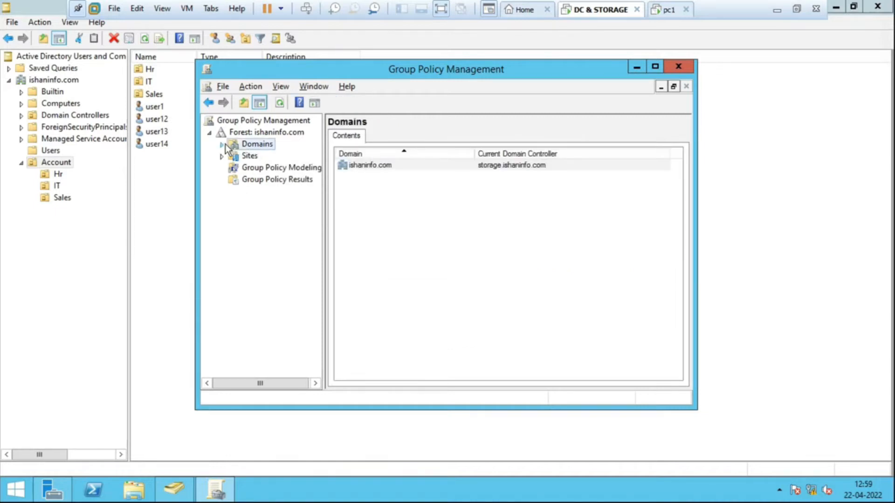
{"action": "left_click", "coordinate": [223, 145]}
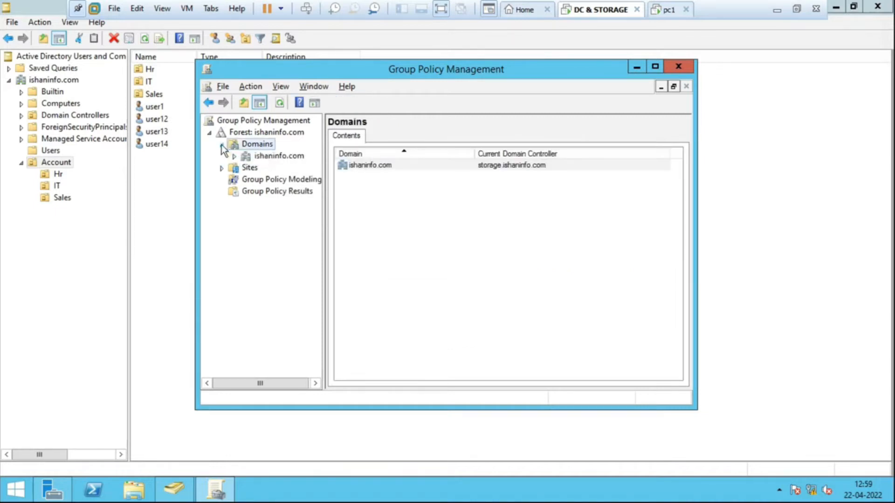
- Expand the ishaninfo.com domain in the console tree, then maximize the console and widen its tree pane
{"action": "left_click", "coordinate": [280, 156]}
{"action": "double_click", "coordinate": [283, 158]}
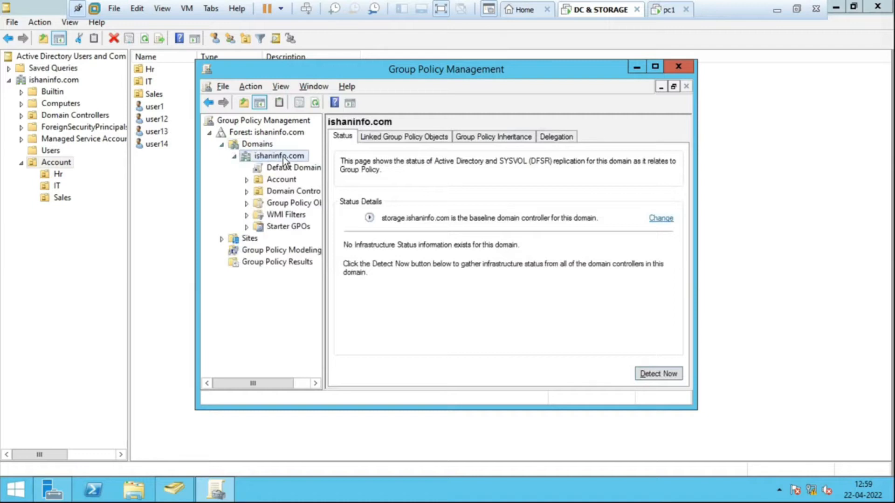
{"action": "left_click", "coordinate": [244, 146]}
{"action": "double_click", "coordinate": [245, 158]}
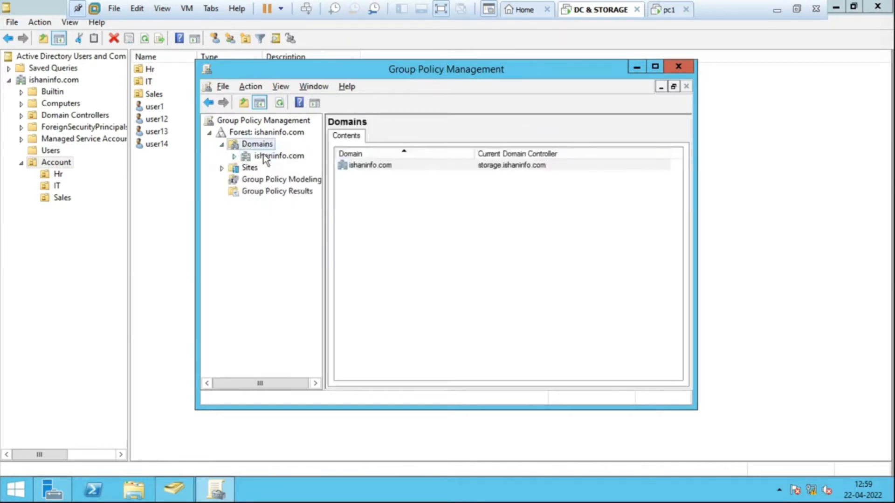
{"action": "double_click", "coordinate": [246, 158]}
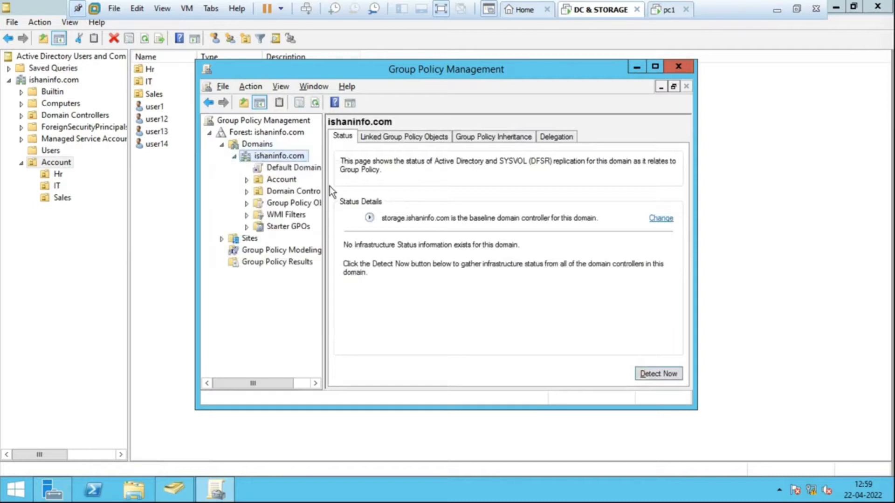
{"action": "double_click", "coordinate": [413, 68]}
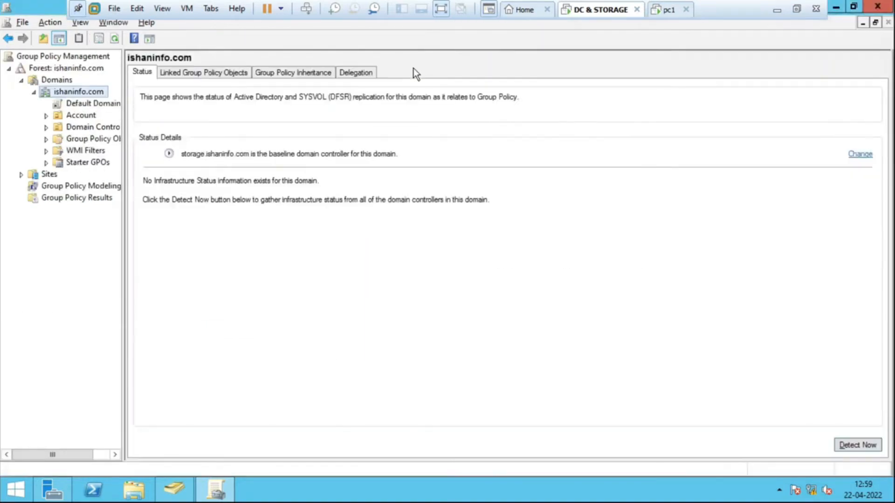
{"action": "left_click_drag", "start_coordinate": [123, 238], "coordinate": [233, 223]}
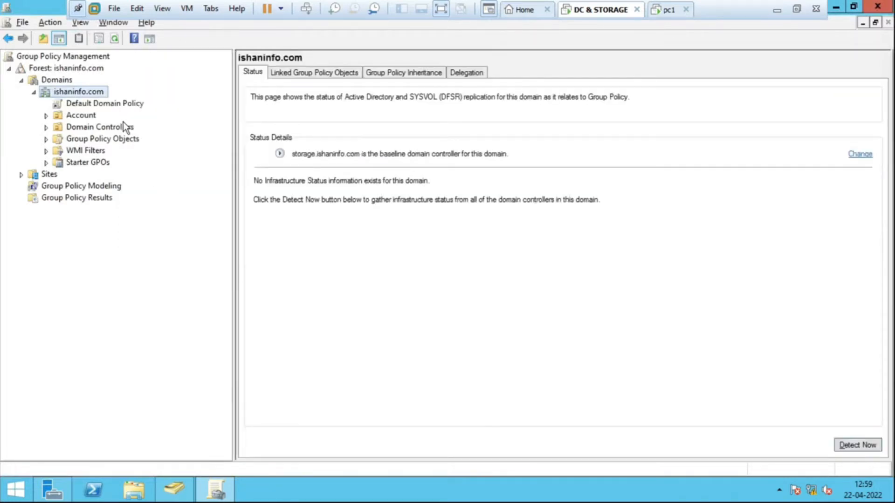
- Review the scope of the Default Domain Policy and expand the Account organizational unit to show its nested units
{"action": "left_click", "coordinate": [94, 104]}
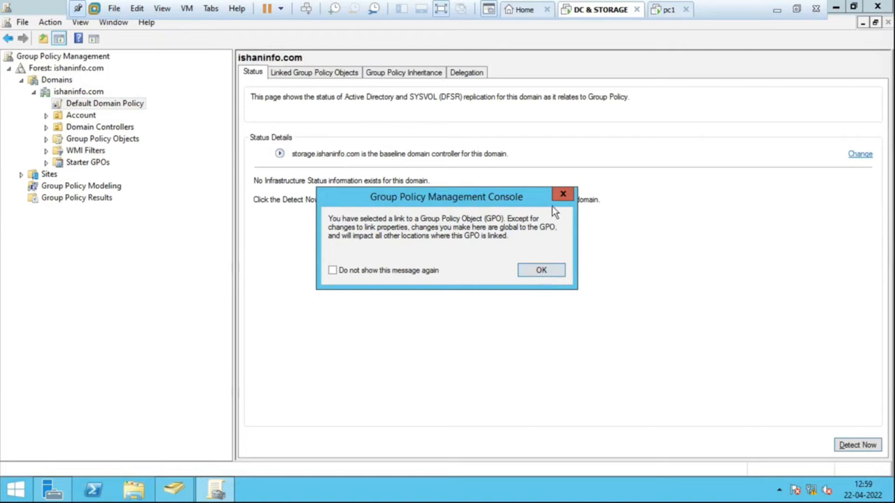
{"action": "left_click", "coordinate": [563, 193]}
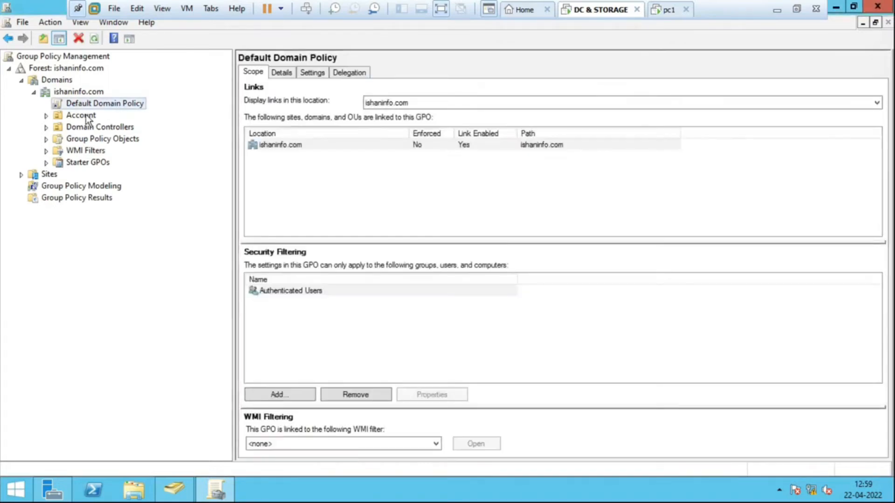
{"action": "left_click", "coordinate": [87, 118]}
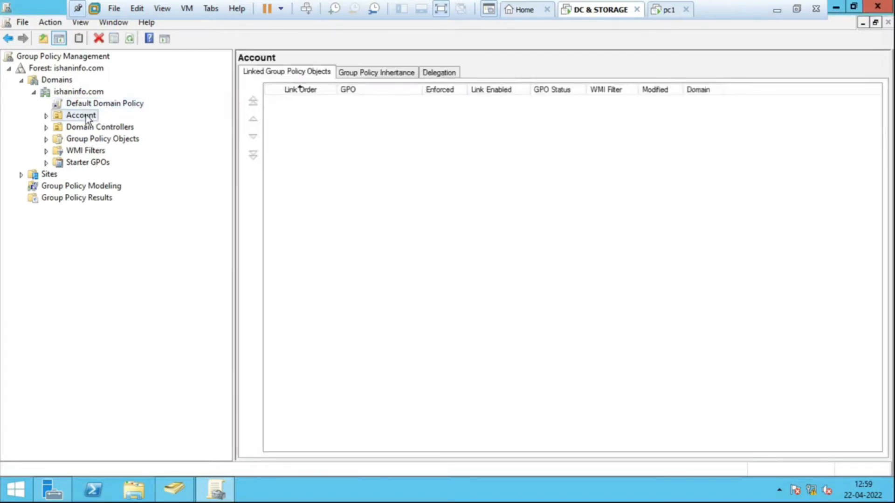
{"action": "left_click", "coordinate": [47, 116]}
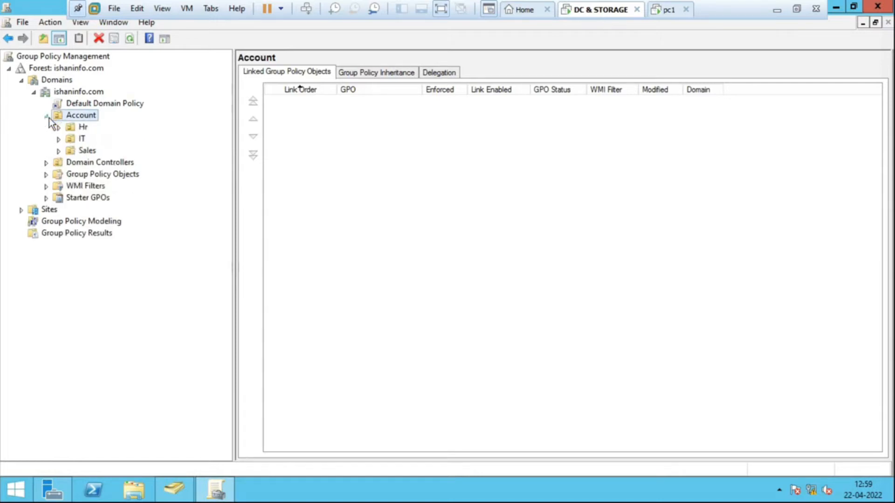
- Create a new GPO named "desktop setting" with no starter GPO and link it to the Account organizational unit
{"action": "right_click", "coordinate": [92, 122]}
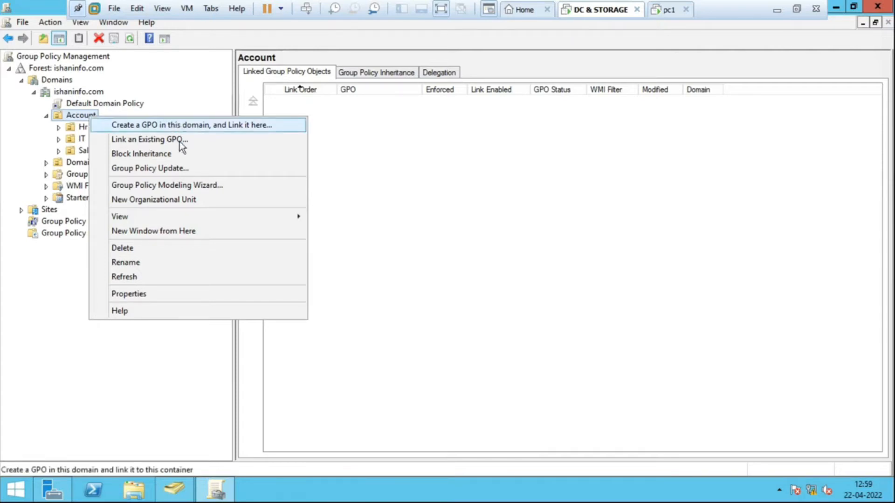
{"action": "left_click", "coordinate": [197, 125]}
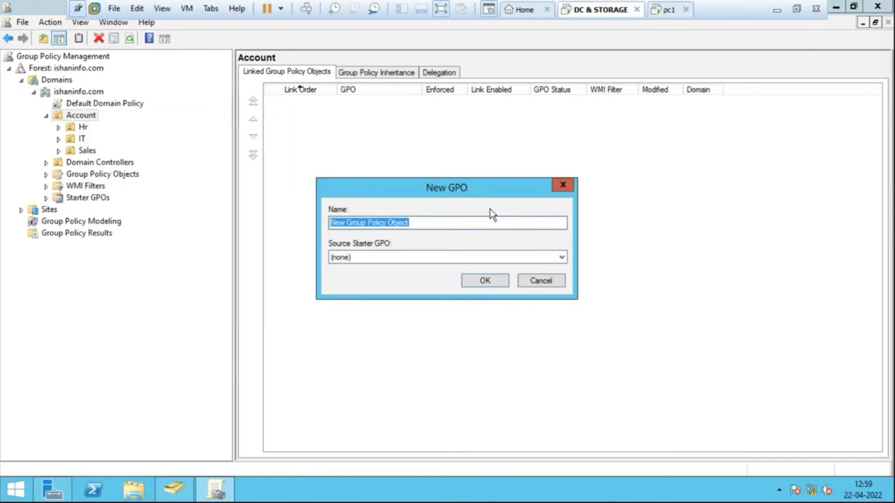
{"action": "type", "text": "desk"}
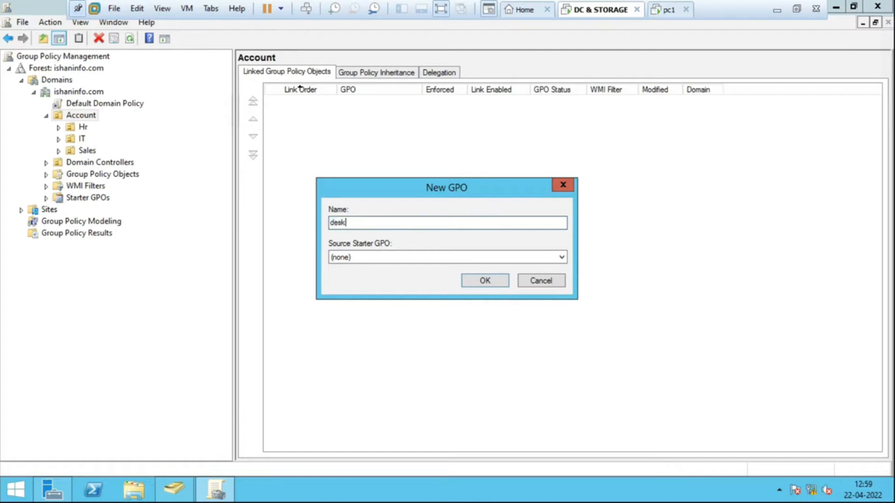
{"action": "type", "text": "top setting"}
{"action": "left_click", "coordinate": [476, 281]}
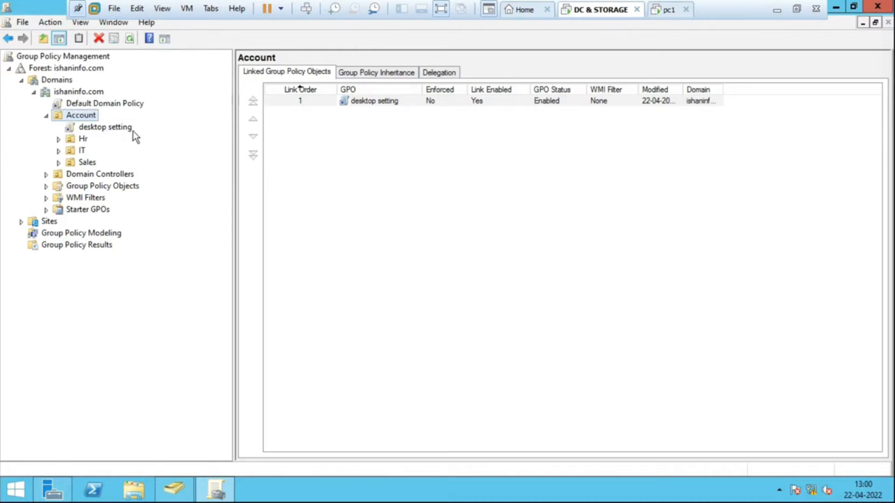
- Display the scope of the desktop setting GPO and disable its link to the Account organizational unit
{"action": "left_click", "coordinate": [121, 131]}
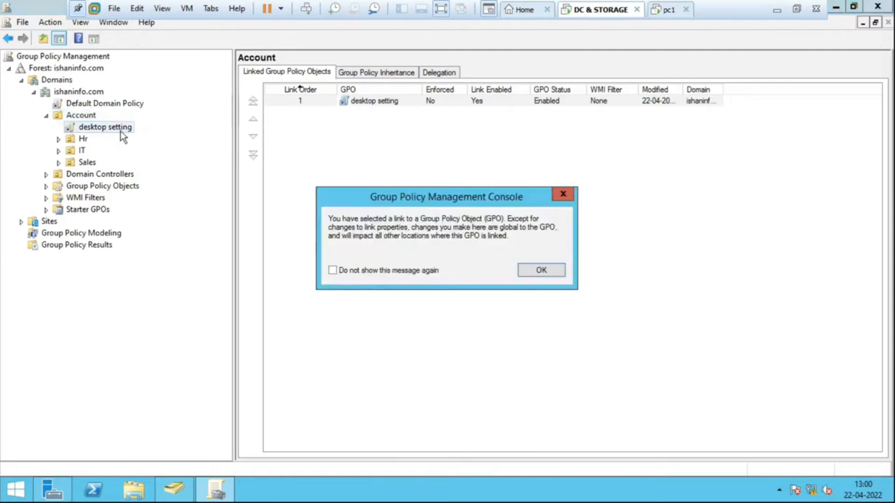
{"action": "left_click", "coordinate": [523, 269]}
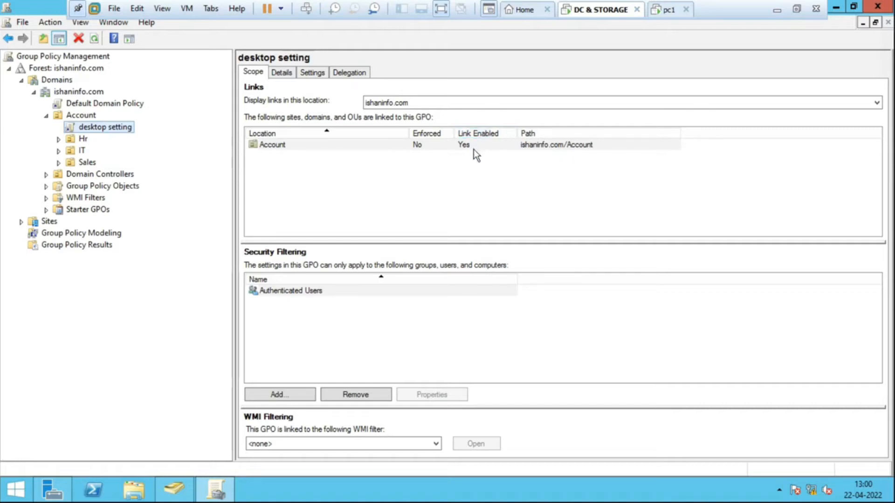
{"action": "right_click", "coordinate": [105, 128]}
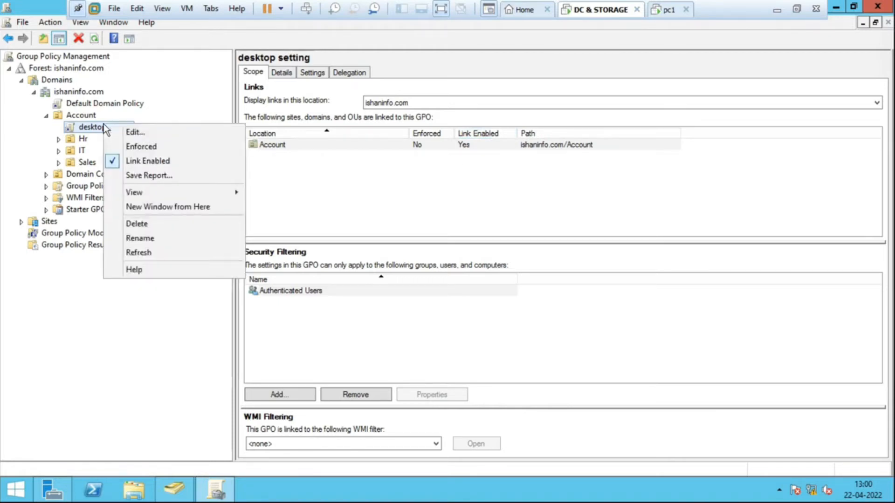
{"action": "left_click", "coordinate": [135, 163]}
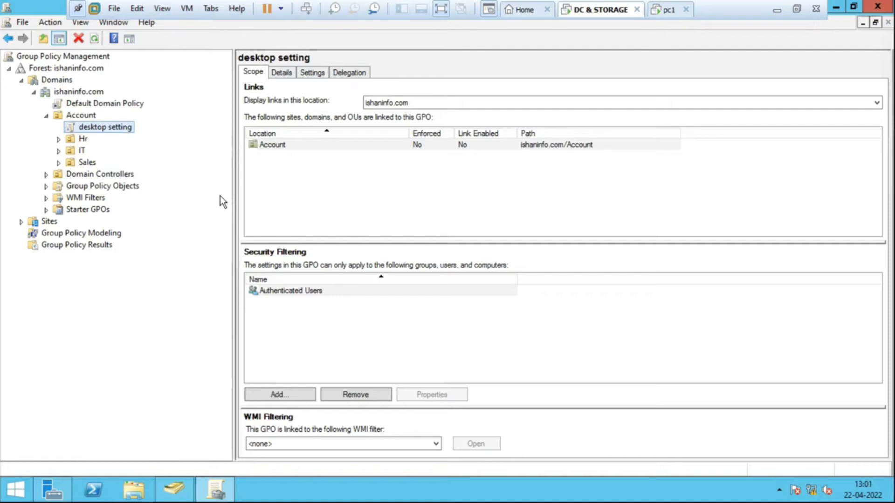
{"action": "right_click", "coordinate": [121, 127]}
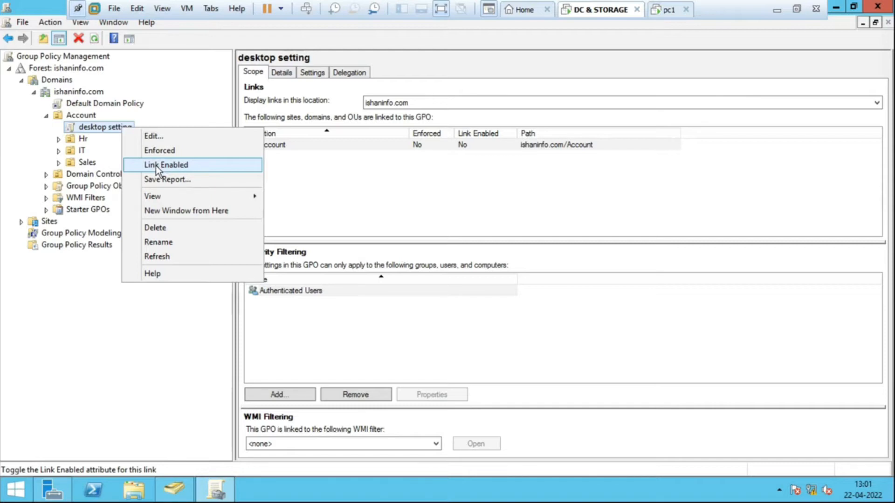
{"action": "left_click", "coordinate": [183, 87]}
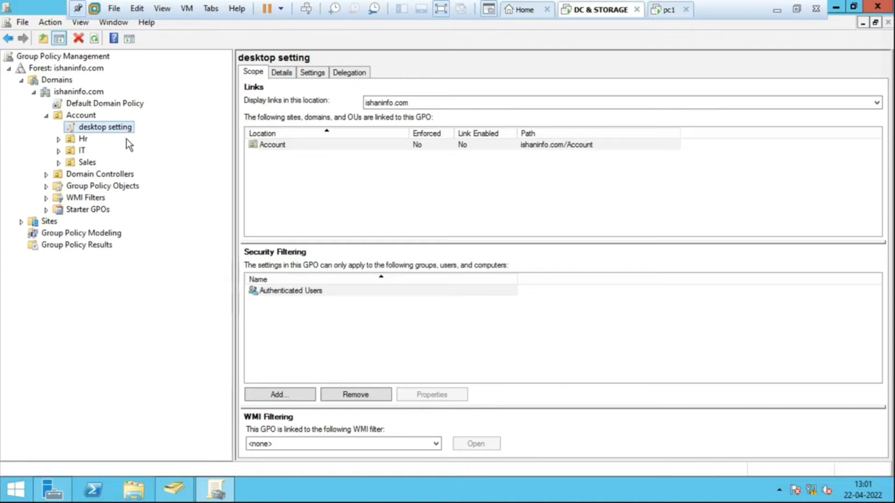
- Open the desktop setting GPO for editing and expand Policies under User Configuration
{"action": "right_click", "coordinate": [100, 133]}
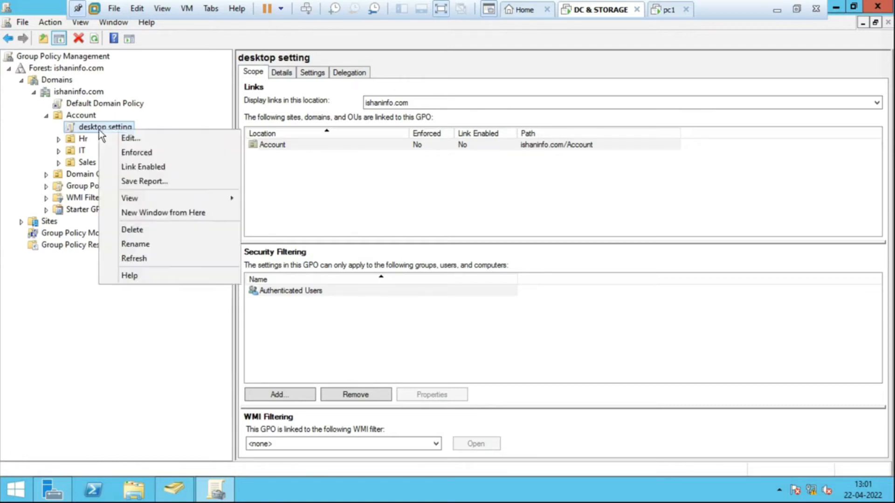
{"action": "left_click", "coordinate": [127, 139]}
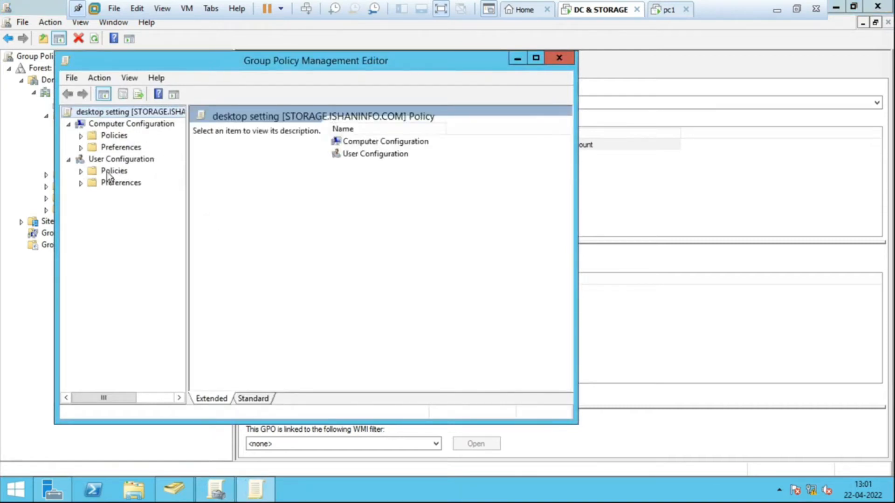
{"action": "left_click", "coordinate": [98, 161]}
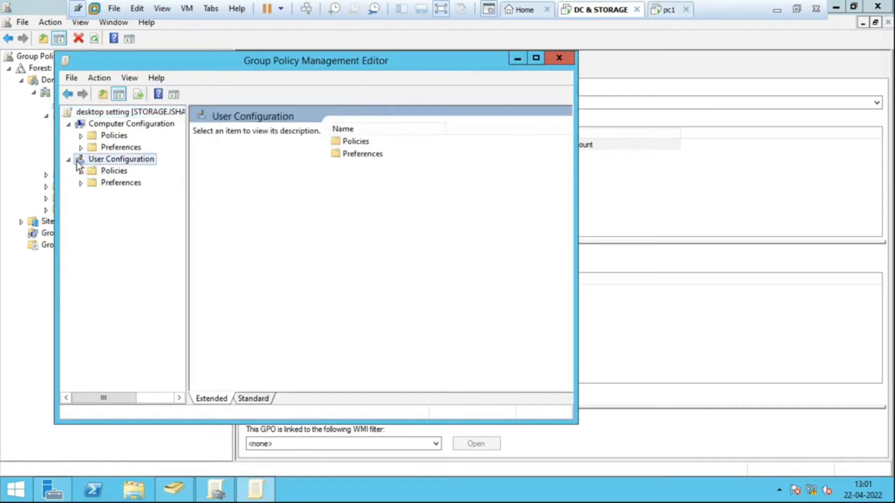
{"action": "left_click", "coordinate": [70, 160]}
{"action": "left_click", "coordinate": [70, 160]}
{"action": "left_click", "coordinate": [116, 172]}
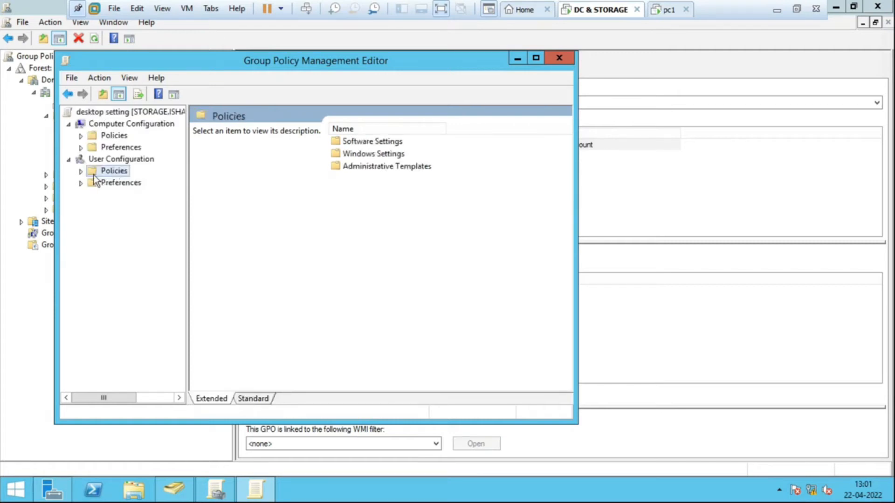
{"action": "left_click", "coordinate": [81, 171]}
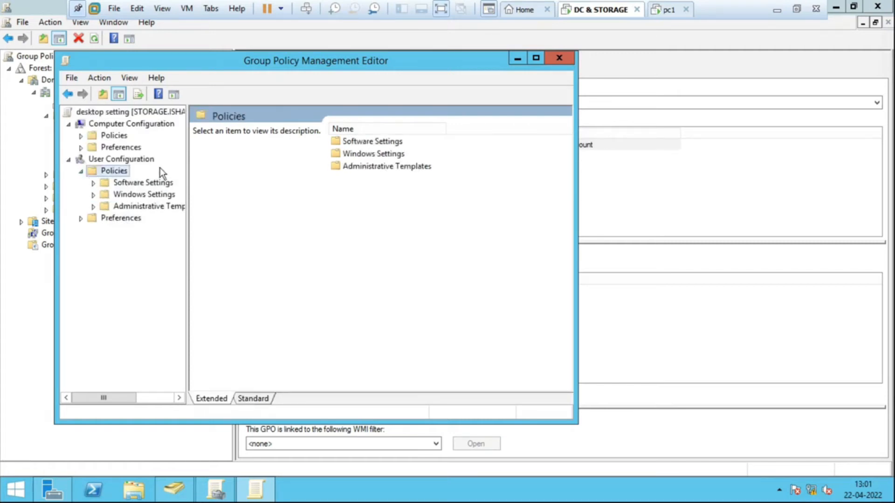
- Maximize the policy editor, widen its tree pane and expand Administrative Templates under the User Configuration policies
{"action": "double_click", "coordinate": [312, 61]}
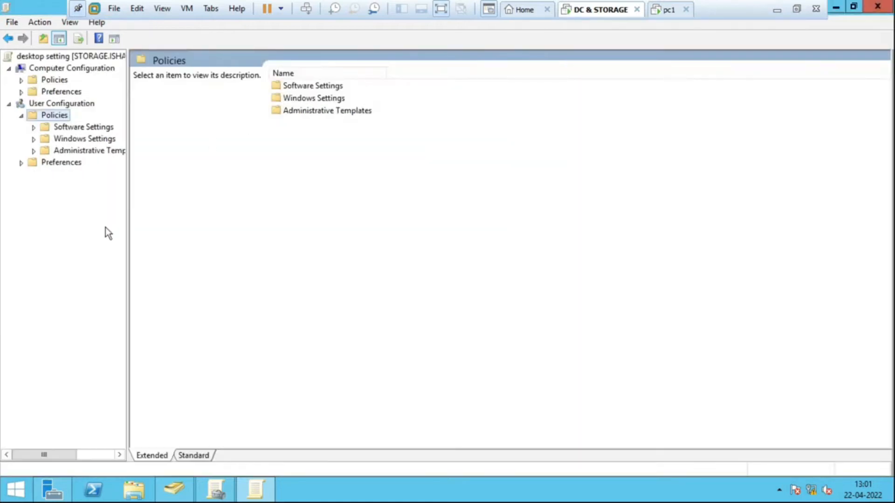
{"action": "left_click_drag", "start_coordinate": [128, 207], "coordinate": [133, 205]}
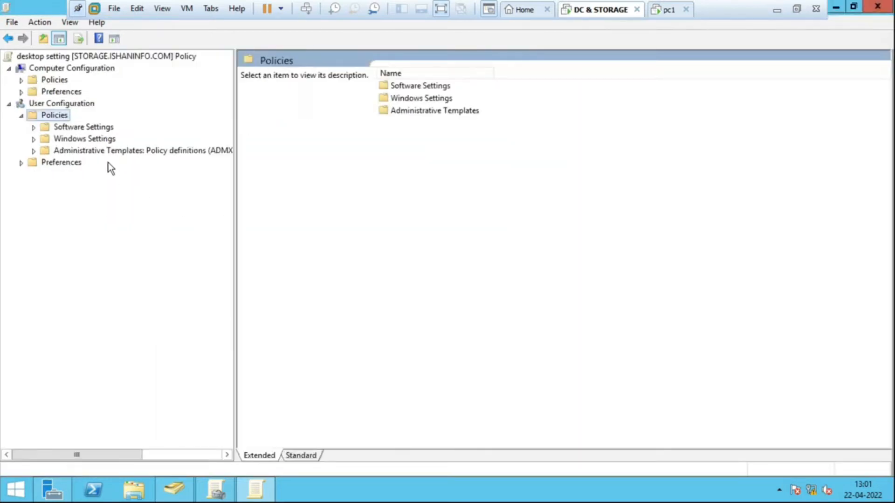
{"action": "left_click", "coordinate": [99, 152]}
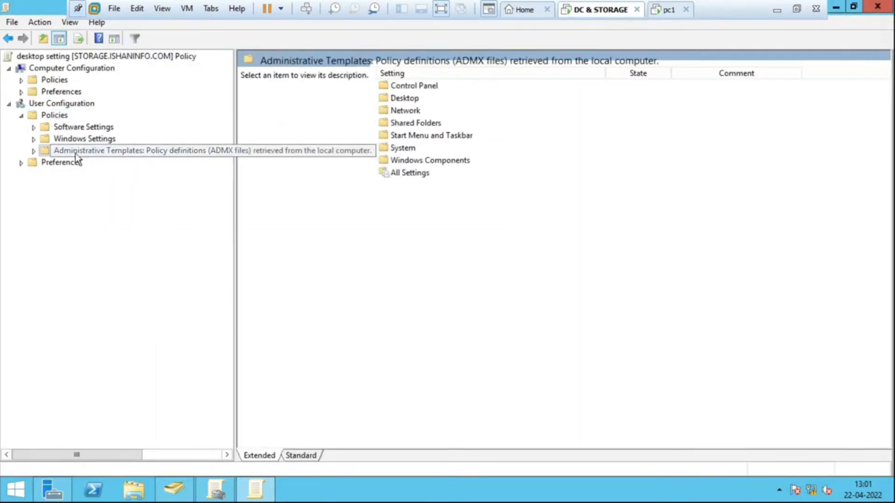
{"action": "left_click", "coordinate": [34, 151]}
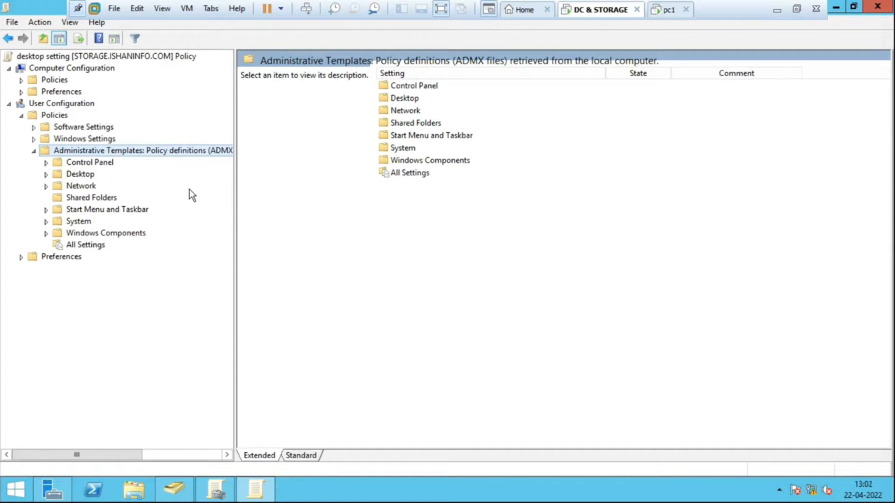
- Open the Start Menu and Taskbar policies under User Configuration's Administrative Templates and look through the available taskbar settings
{"action": "left_click", "coordinate": [110, 212]}
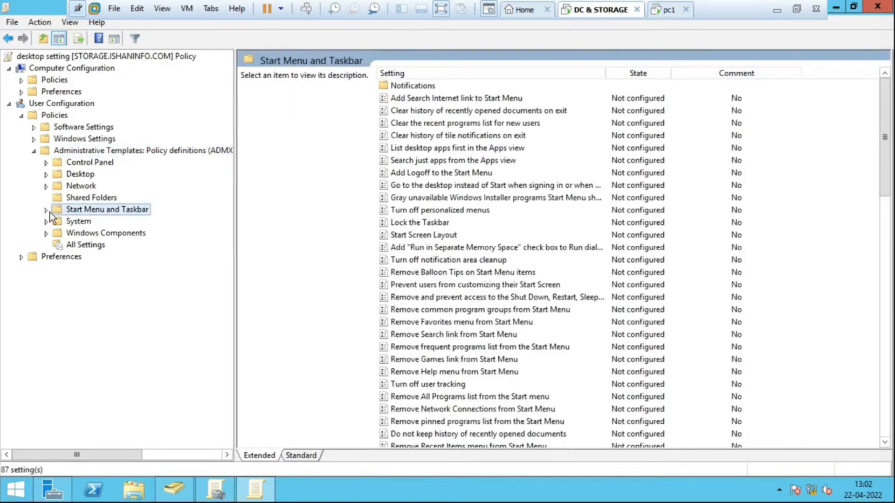
{"action": "left_click", "coordinate": [46, 211]}
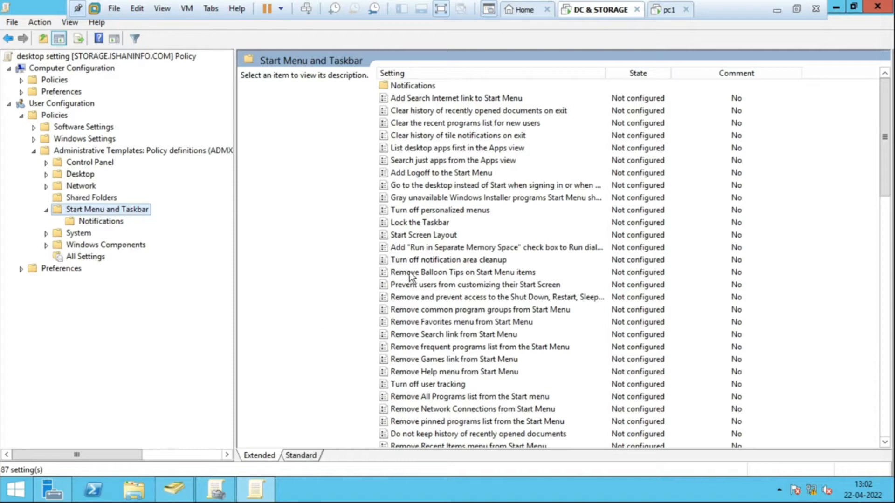
{"action": "left_click", "coordinate": [412, 245]}
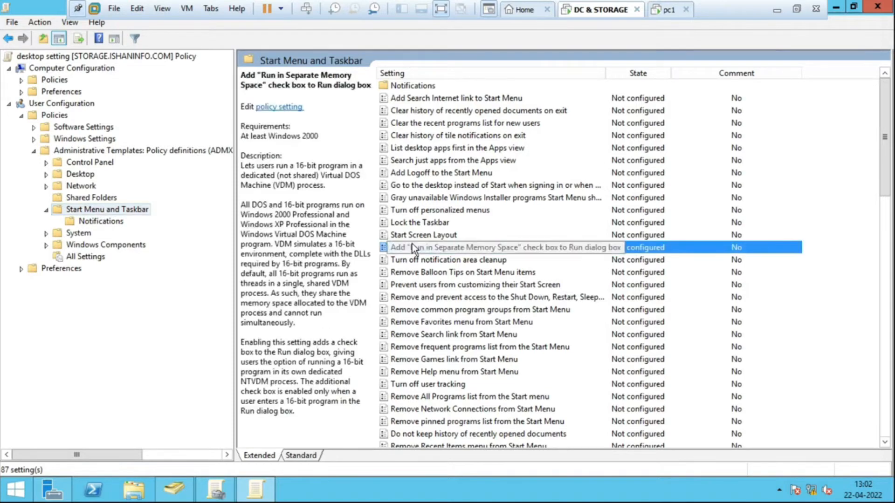
{"action": "key", "text": "Down"}
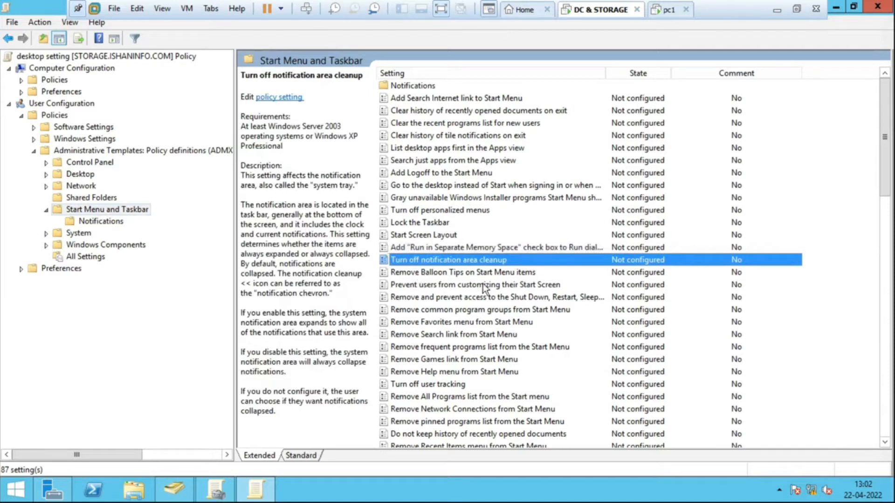
{"action": "key", "text": "t"}
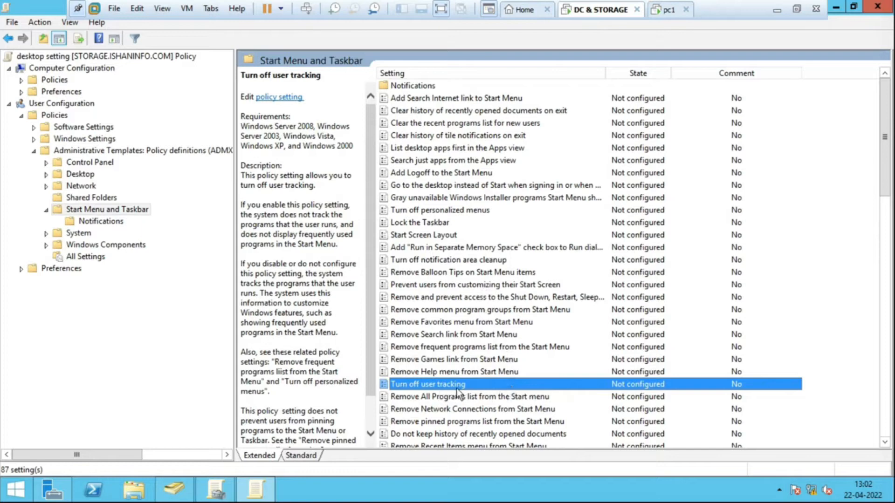
{"action": "key", "text": "t"}
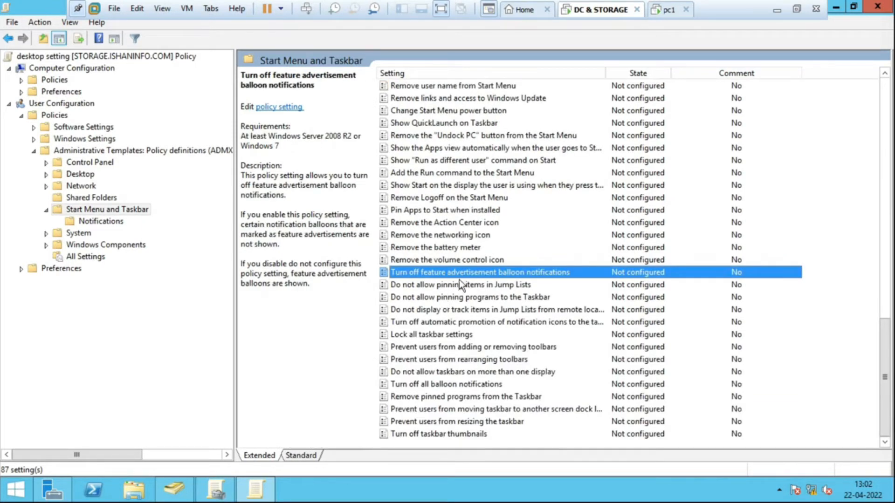
{"action": "key", "text": "t"}
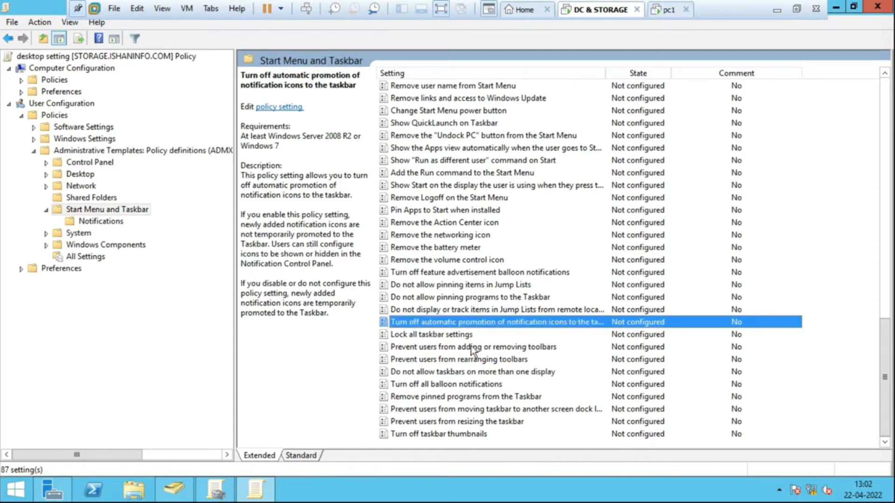
- Enable the "Lock all taskbar settings" policy and apply it
{"action": "left_click", "coordinate": [443, 339]}
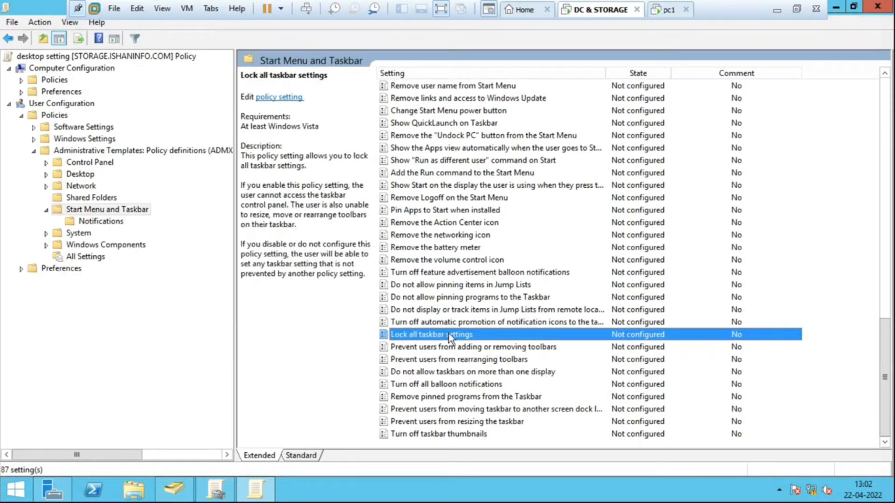
{"action": "double_click", "coordinate": [449, 334]}
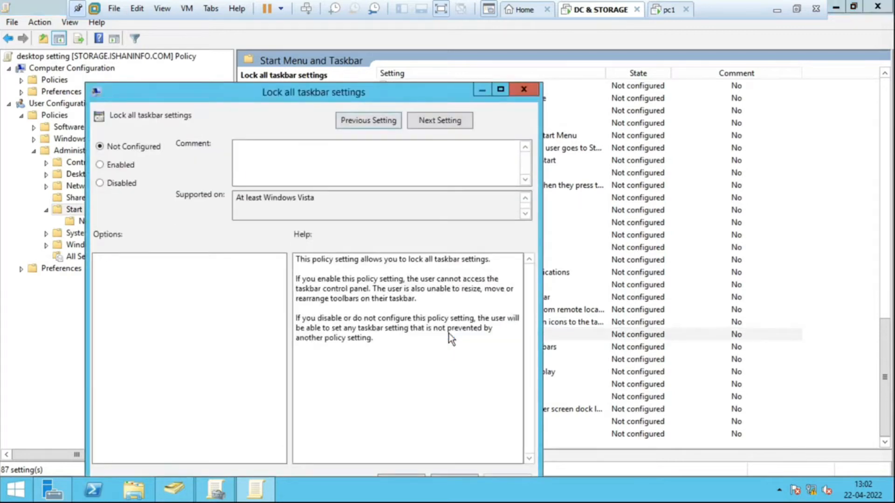
{"action": "left_click", "coordinate": [108, 166]}
{"action": "left_click_drag", "start_coordinate": [321, 97], "coordinate": [338, 42]}
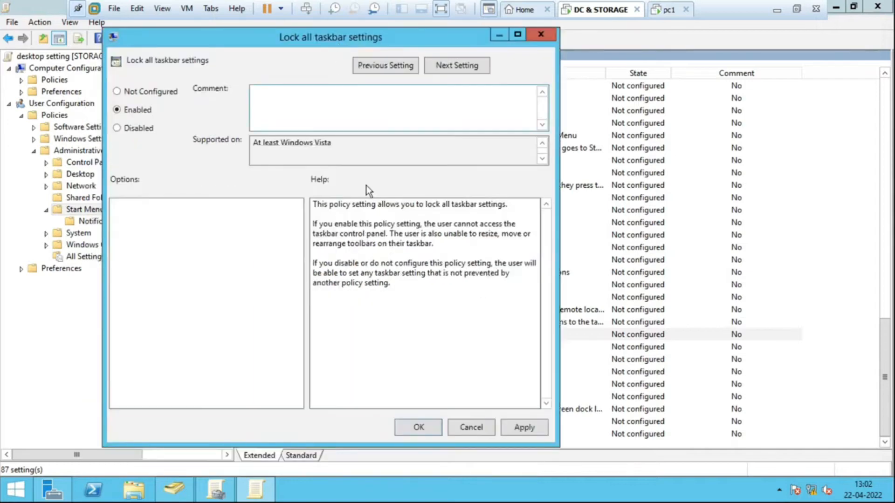
{"action": "left_click", "coordinate": [417, 428]}
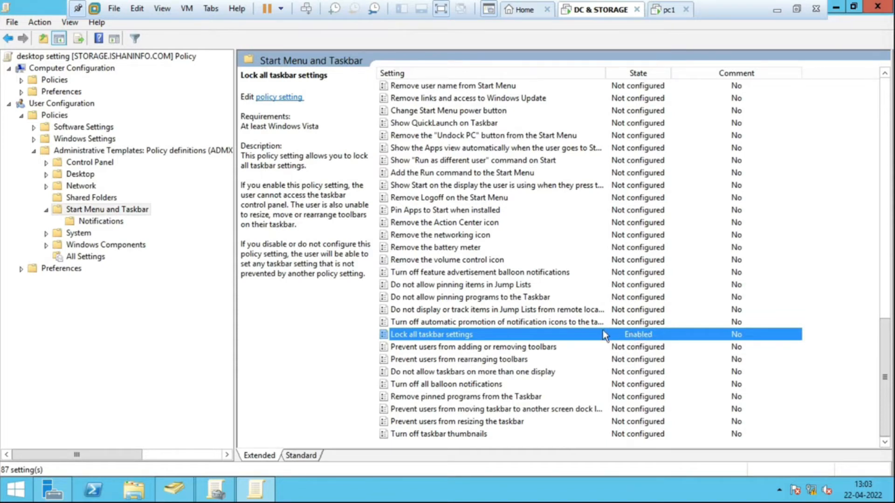
- Review the descriptions of the remaining taskbar policies and the policies that remove items from the Start Menu
{"action": "left_click", "coordinate": [452, 359]}
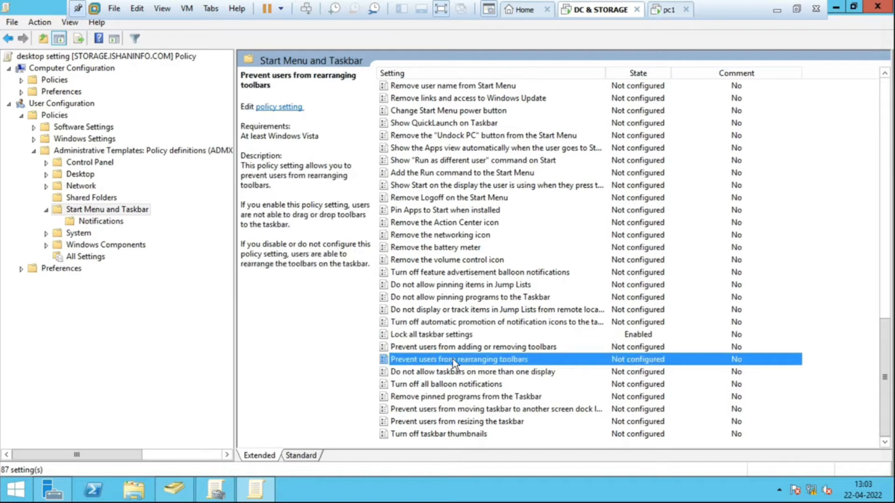
{"action": "left_click", "coordinate": [452, 373]}
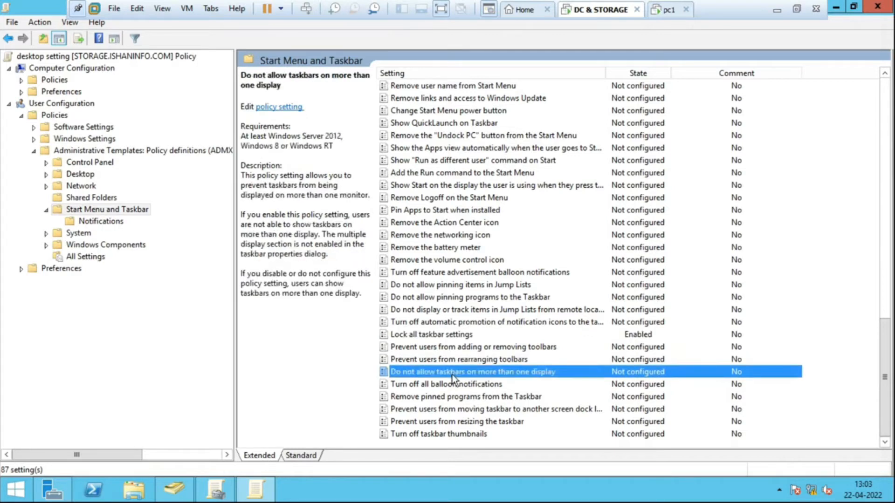
{"action": "key", "text": "Down"}
{"action": "key", "text": "Down"}
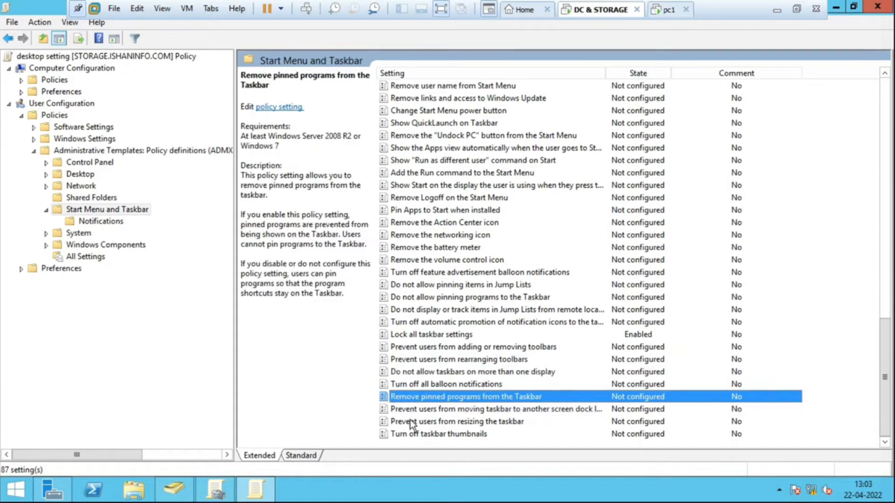
{"action": "key", "text": "Home"}
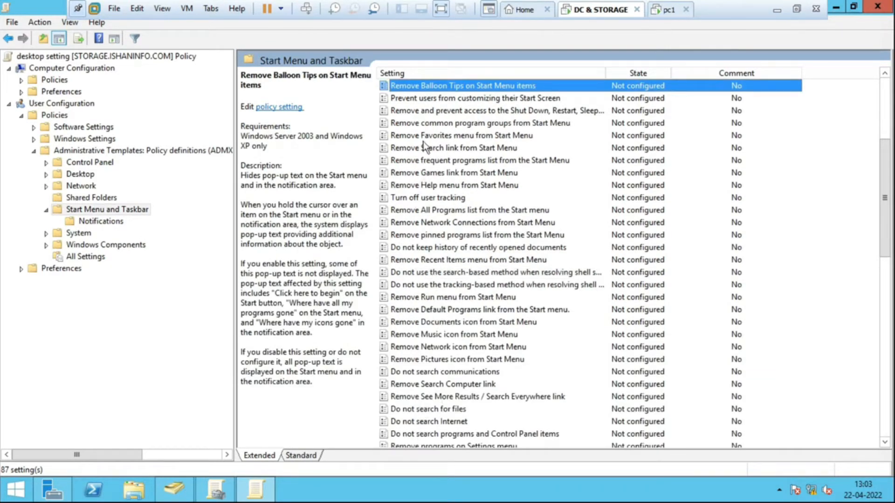
{"action": "left_click", "coordinate": [441, 111]}
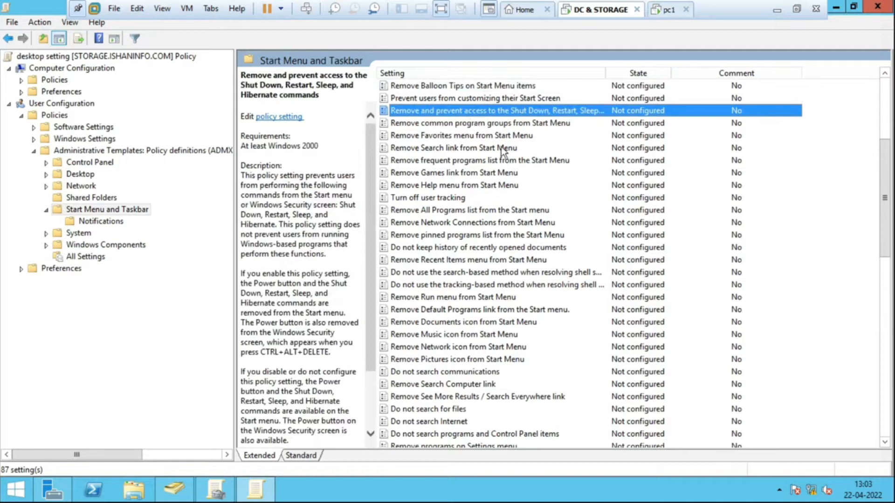
{"action": "key", "text": "Down"}
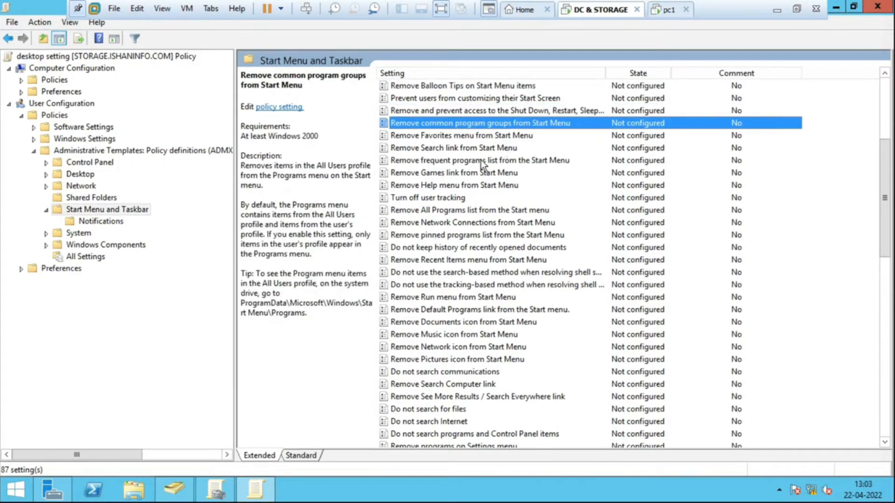
{"action": "key", "text": "Down"}
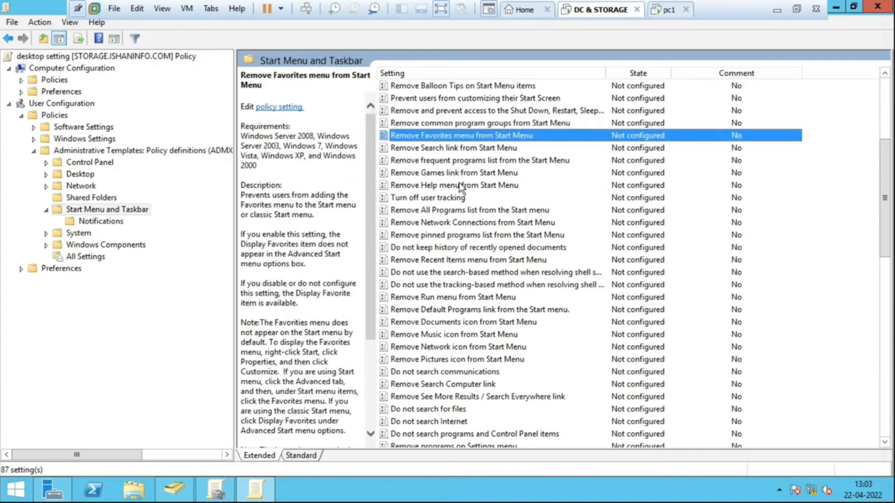
{"action": "key", "text": "Down"}
{"action": "key", "text": "Down"}
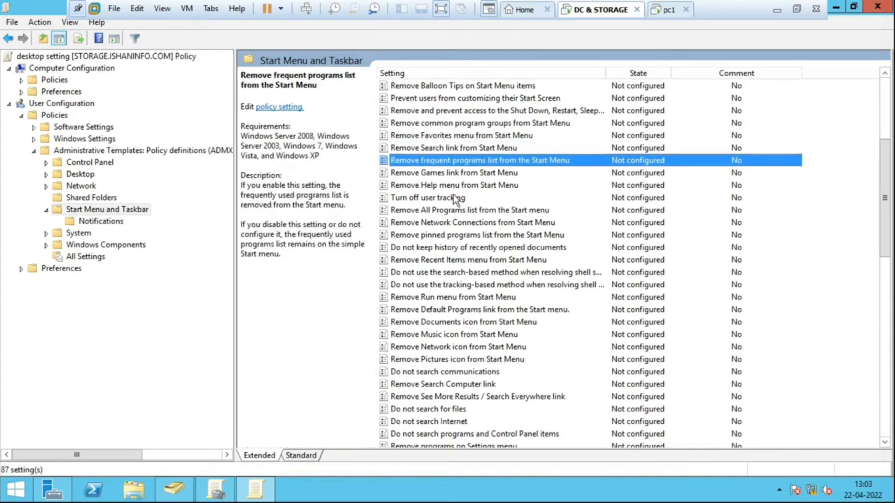
{"action": "key", "text": "Down"}
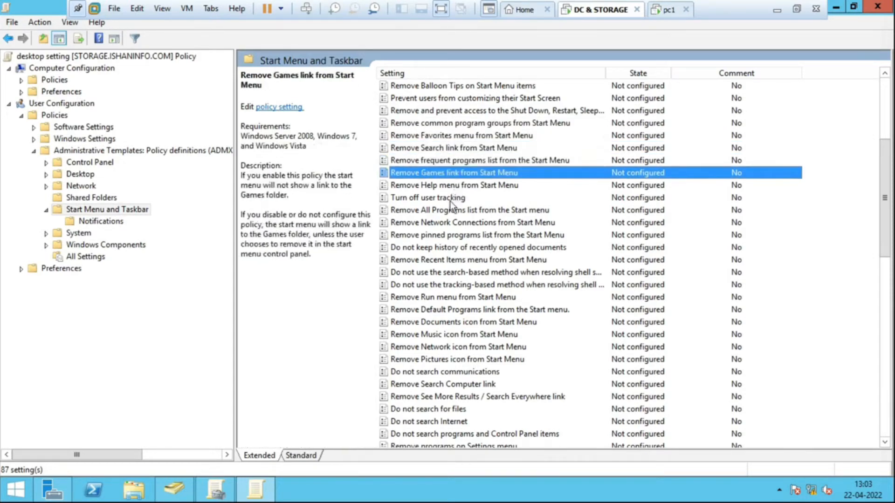
{"action": "key", "text": "Down"}
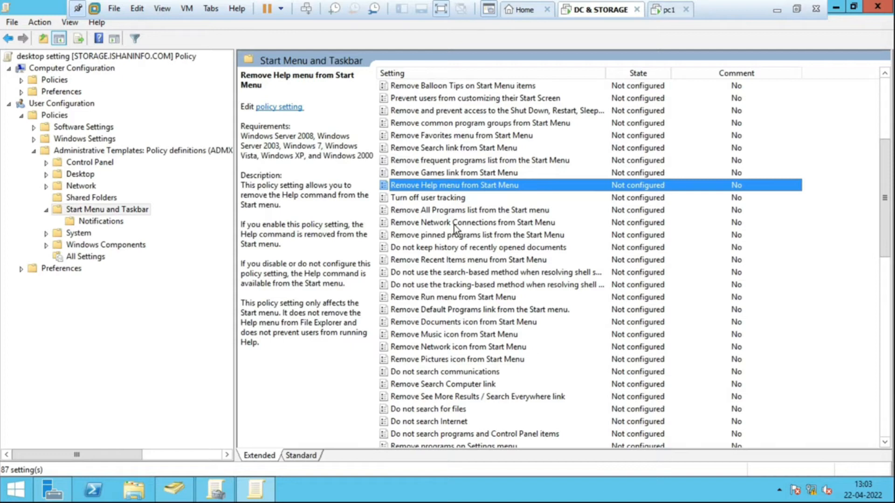
{"action": "key", "text": "Down"}
{"action": "key", "text": "Down"}
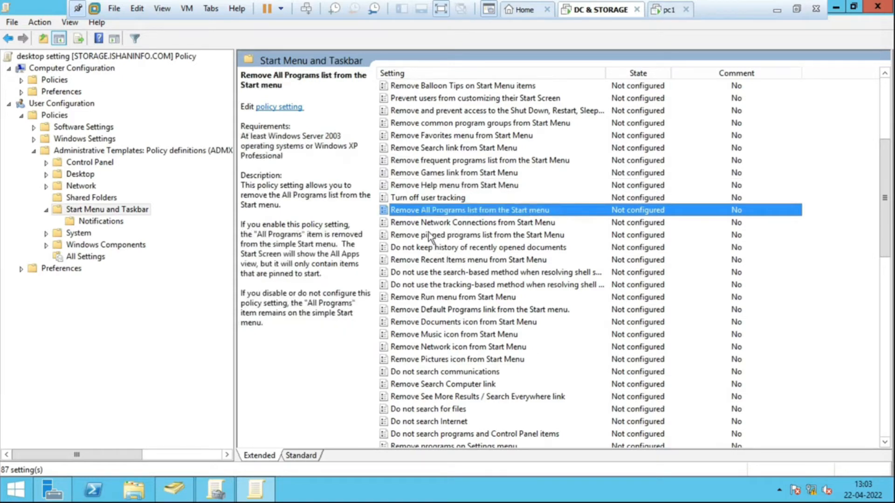
{"action": "key", "text": "Down"}
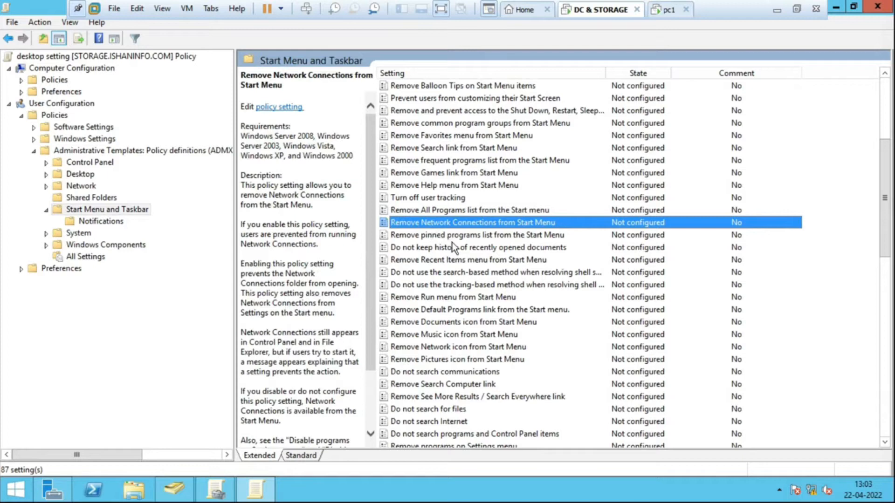
{"action": "key", "text": "Down"}
{"action": "key", "text": "Down"}
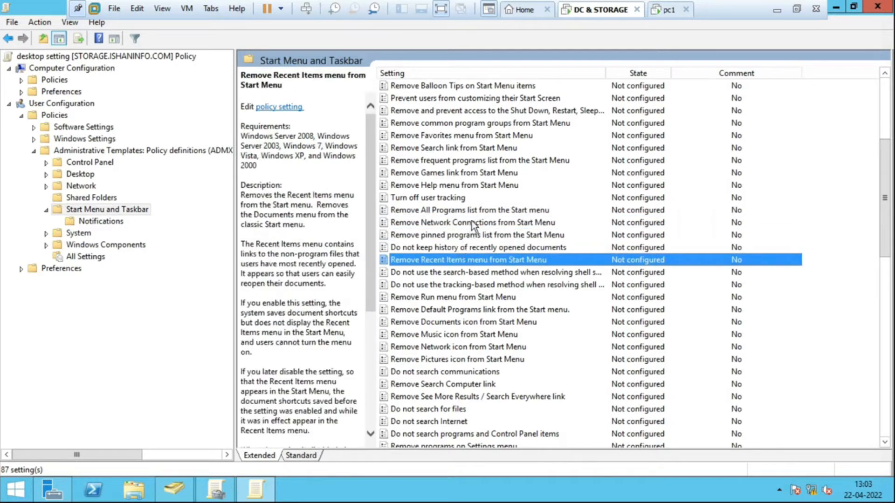
- Enable the "Remove Run menu from Start Menu" policy and apply it
{"action": "key", "text": "Down"}
{"action": "key", "text": "Down"}
{"action": "key", "text": "Down"}
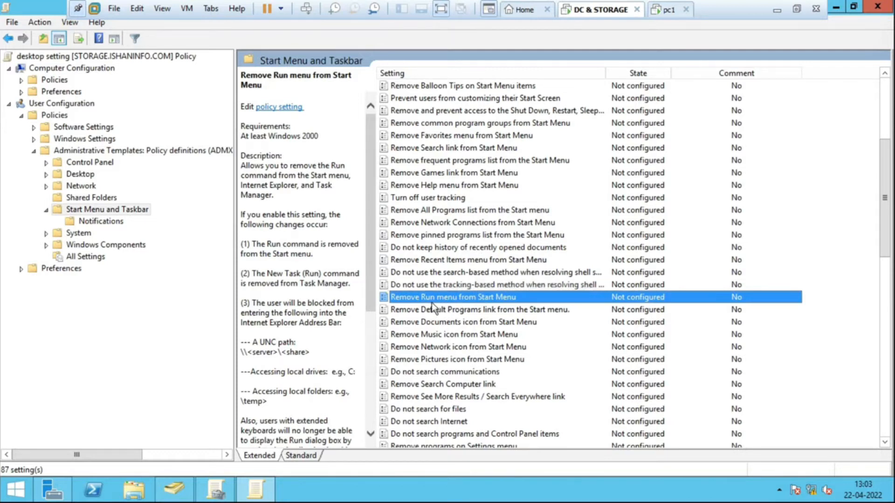
{"action": "double_click", "coordinate": [470, 298]}
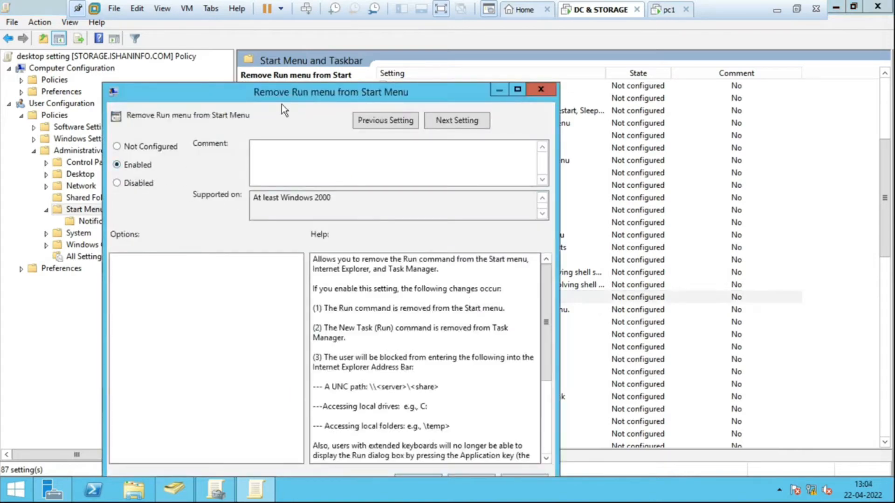
{"action": "left_click_drag", "start_coordinate": [299, 96], "coordinate": [300, 23]}
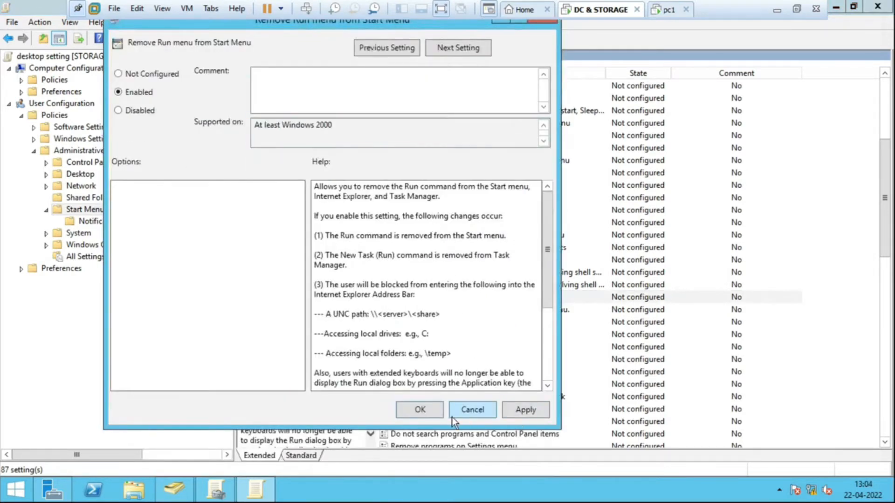
{"action": "left_click", "coordinate": [422, 412]}
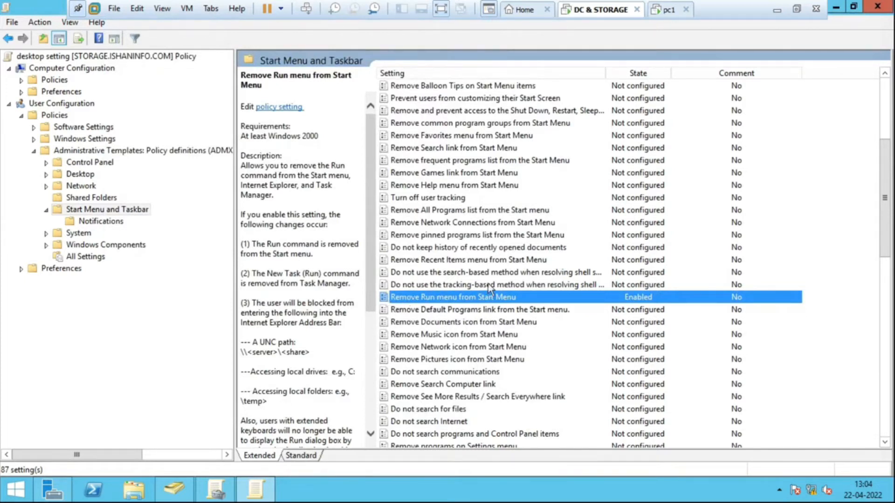
- Expand the Desktop policies under Administrative Templates and enable "Remove Recycle Bin icon from desktop"
{"action": "left_click", "coordinate": [469, 247]}
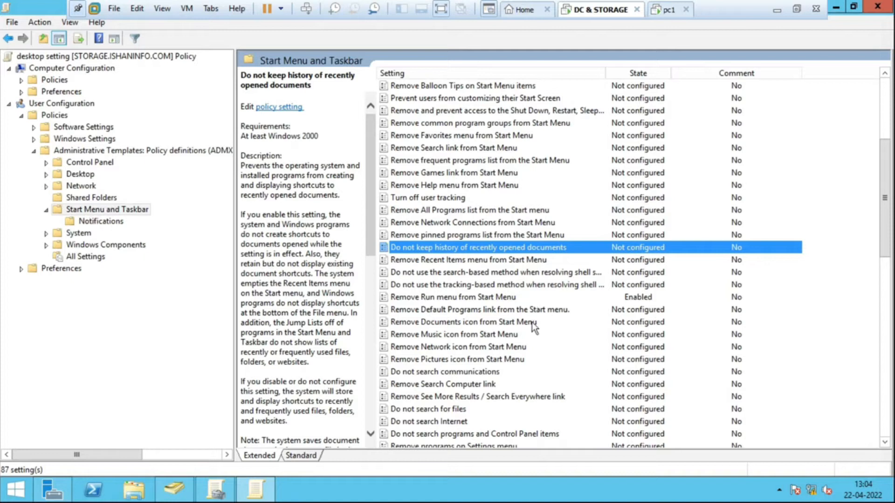
{"action": "left_click", "coordinate": [74, 175]}
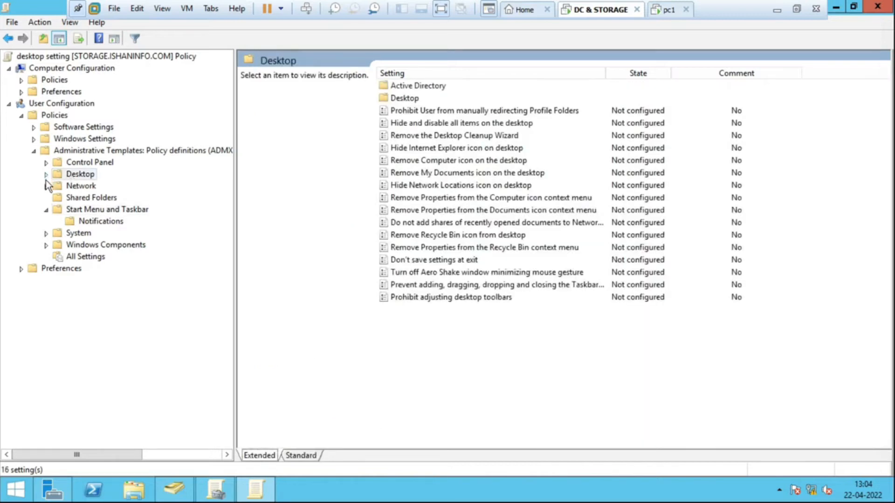
{"action": "left_click", "coordinate": [45, 176]}
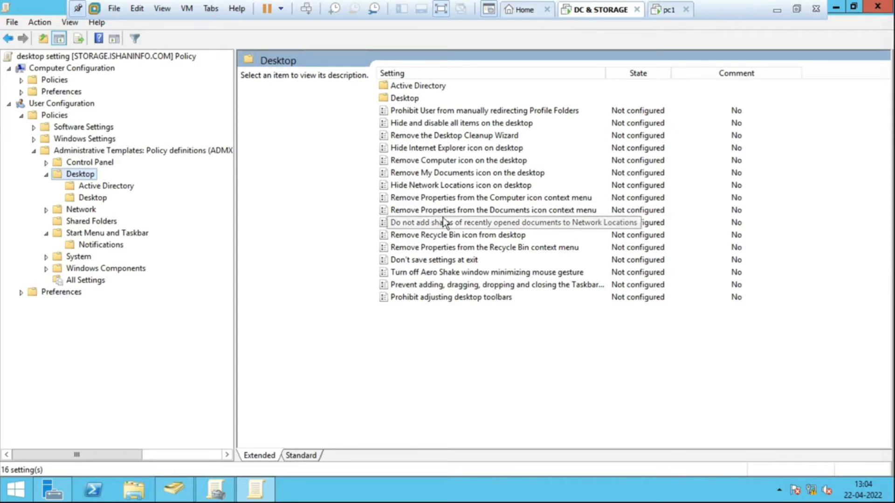
{"action": "left_click", "coordinate": [440, 234]}
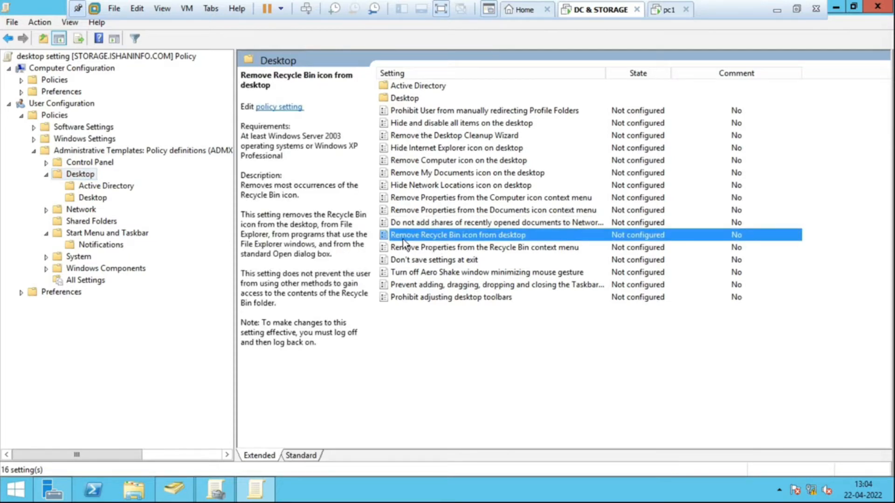
{"action": "double_click", "coordinate": [464, 236]}
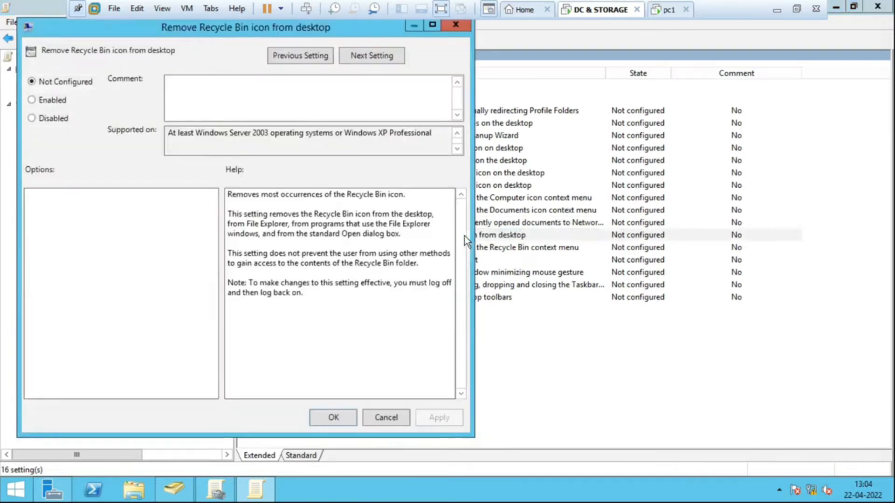
{"action": "left_click", "coordinate": [53, 101]}
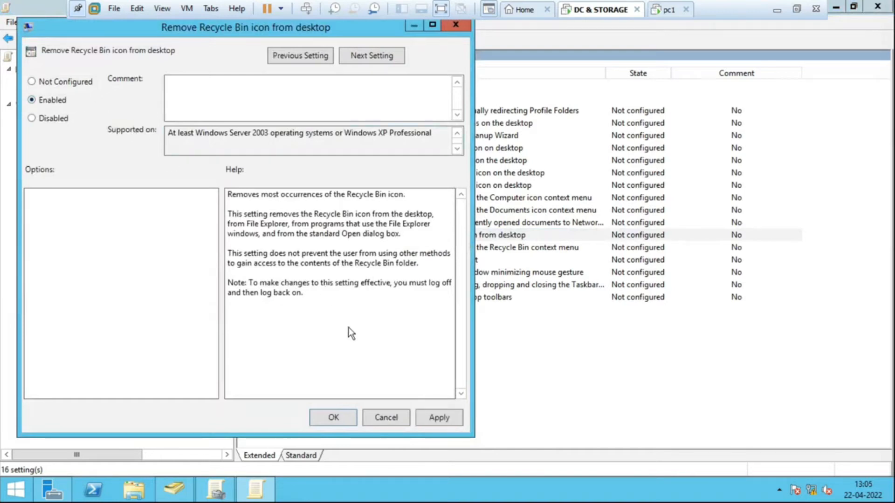
{"action": "left_click", "coordinate": [334, 417]}
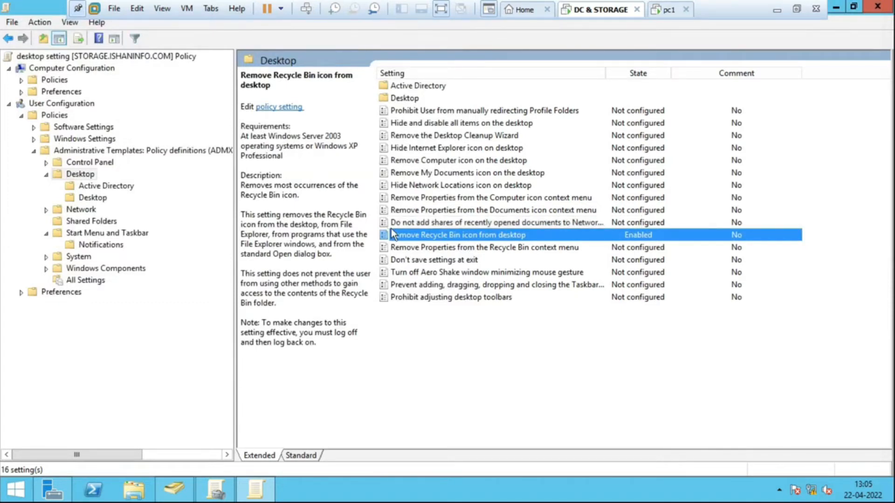
- Shrink the policy editor window aside and enable the "desktop setting" GPO link under the Account OU
{"action": "left_click", "coordinate": [850, 8]}
{"action": "left_click_drag", "start_coordinate": [312, 63], "coordinate": [502, 72]}
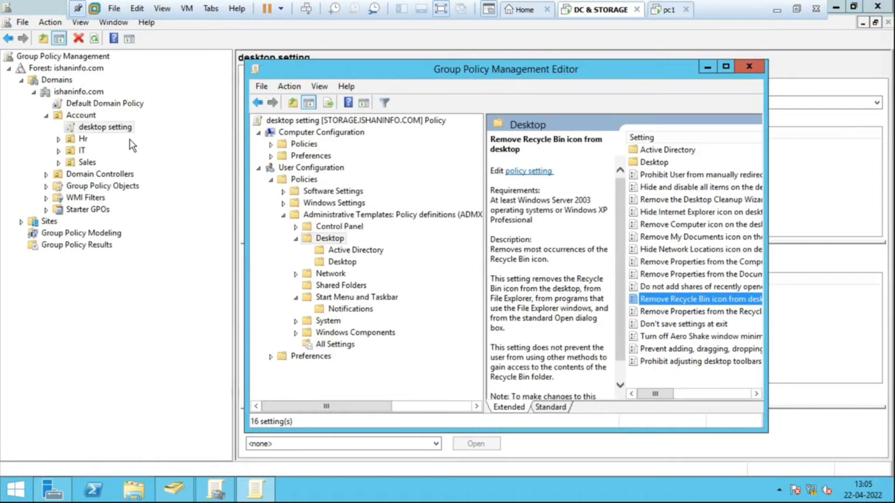
{"action": "left_click", "coordinate": [99, 128]}
{"action": "right_click", "coordinate": [99, 128]}
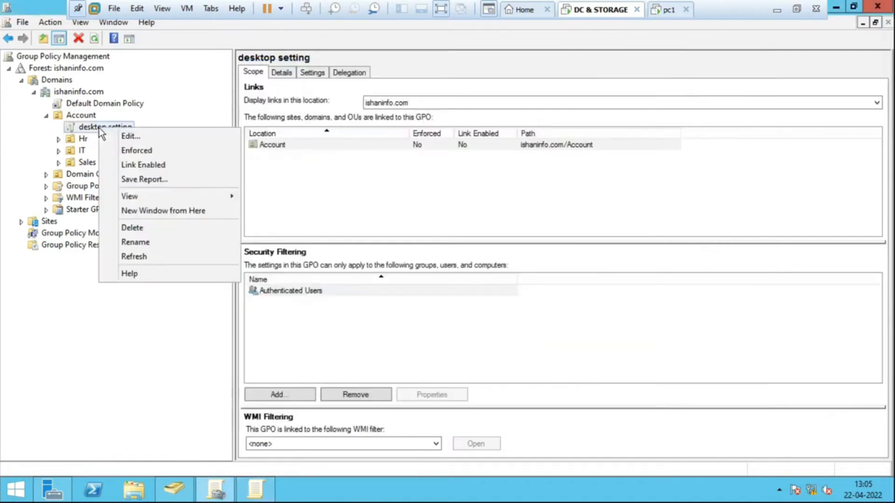
{"action": "left_click", "coordinate": [114, 167]}
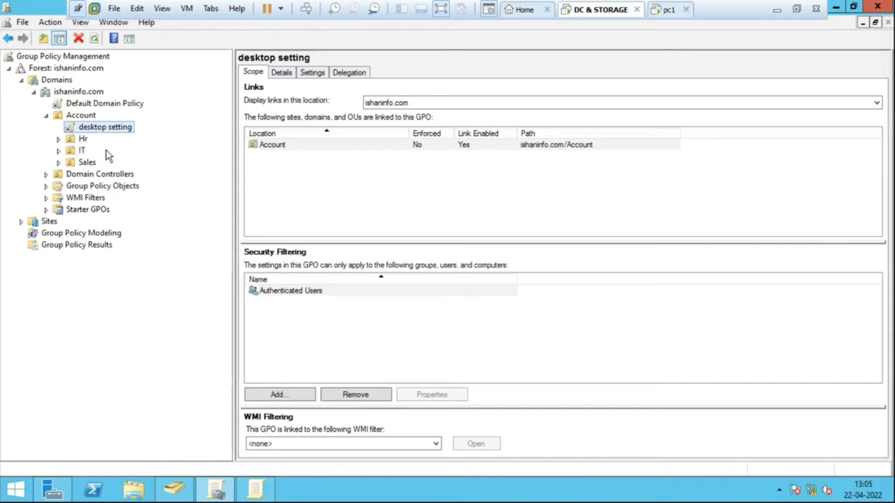
- Review the linked GPOs of the Account, Hr and IT OUs and the scope of "desktop setting"
{"action": "left_click", "coordinate": [75, 118]}
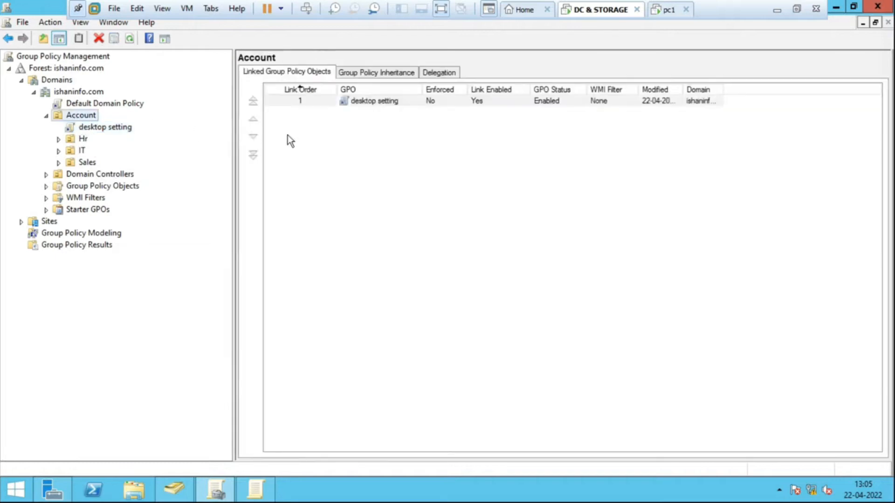
{"action": "left_click", "coordinate": [86, 142]}
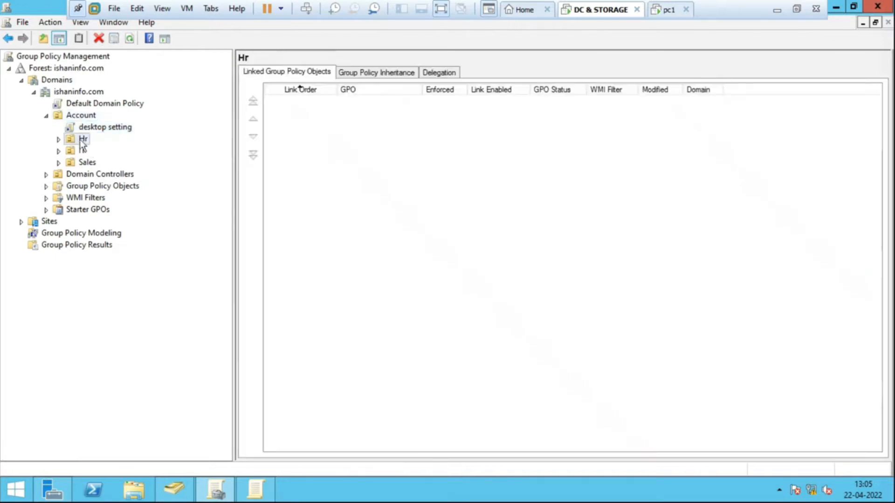
{"action": "left_click", "coordinate": [85, 152]}
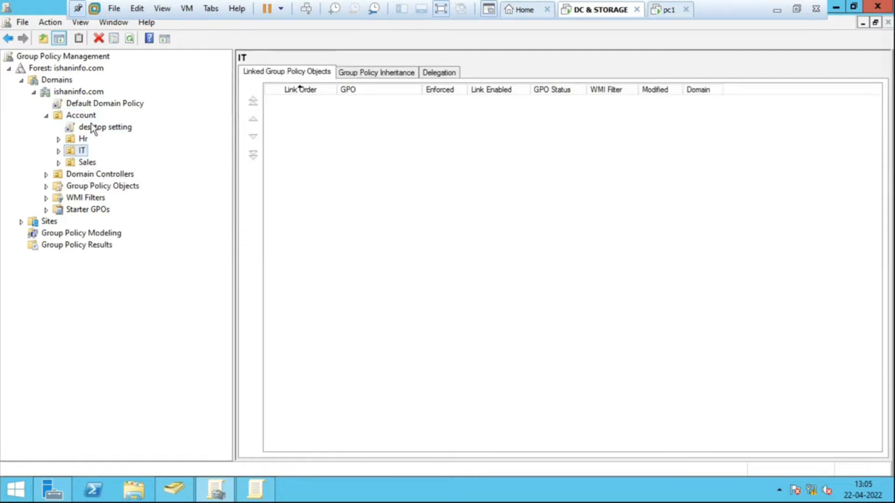
{"action": "left_click", "coordinate": [115, 126]}
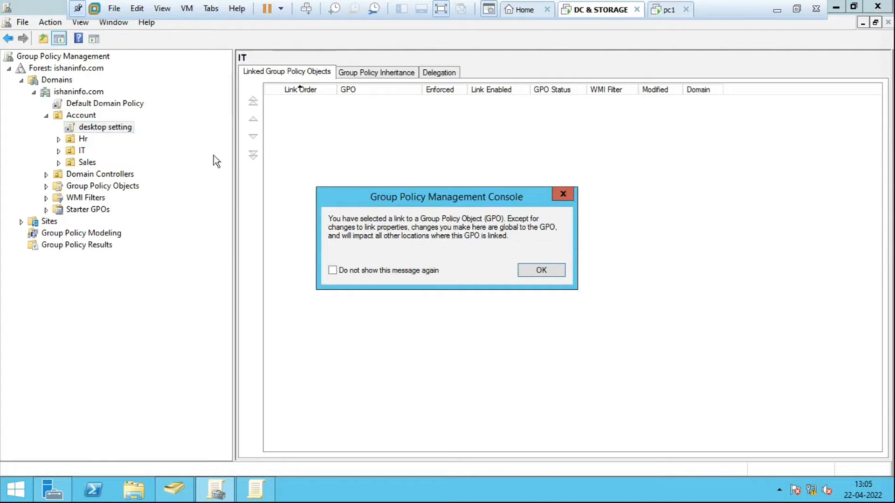
{"action": "left_click", "coordinate": [566, 193]}
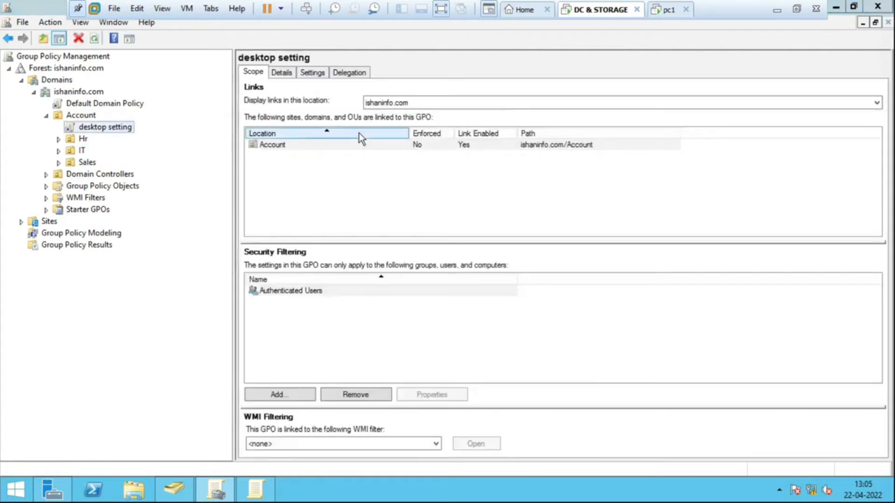
- Force a Group Policy refresh on the server by running gpupdate /force
{"action": "key", "text": "super+r"}
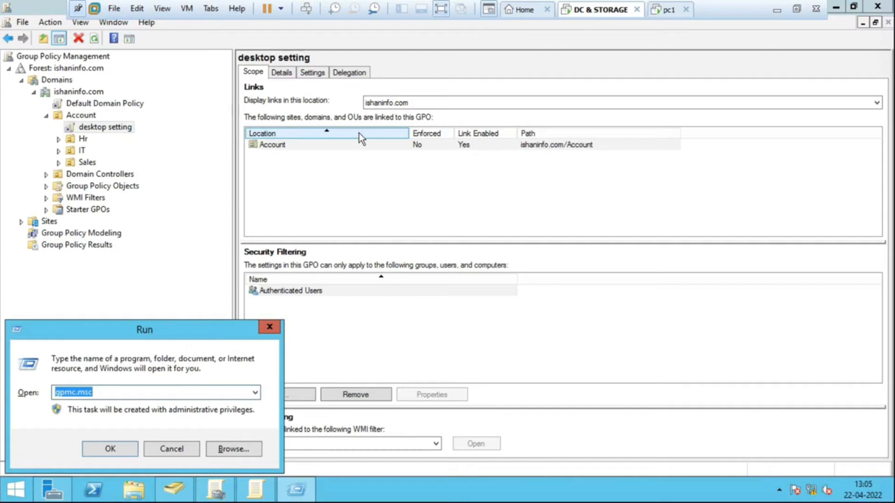
{"action": "type", "text": "gp"}
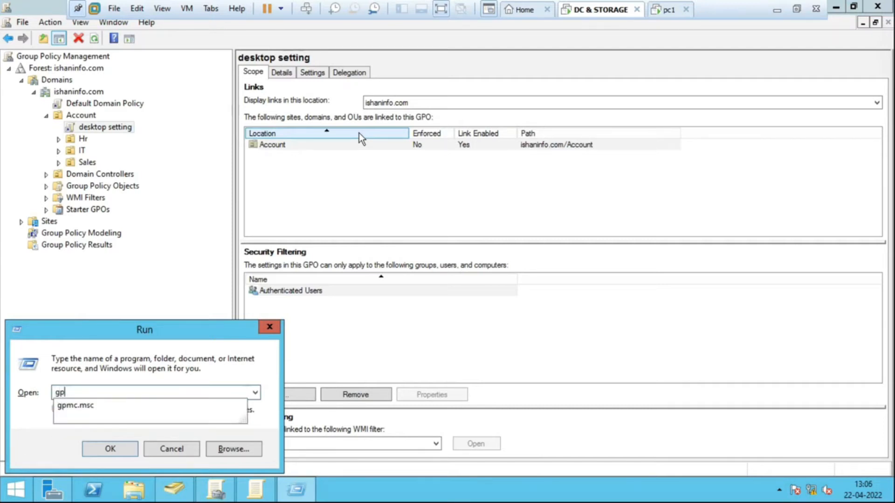
{"action": "type", "text": "u"}
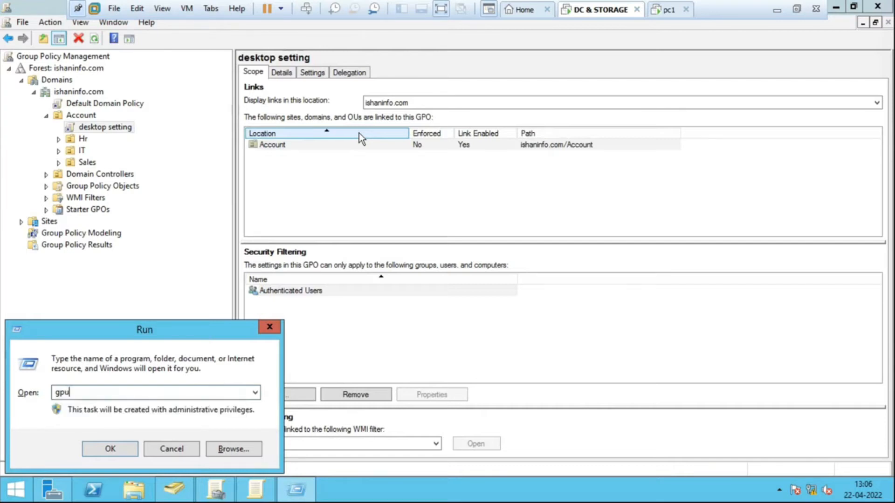
{"action": "type", "text": "pdate /force"}
{"action": "key", "text": "Return"}
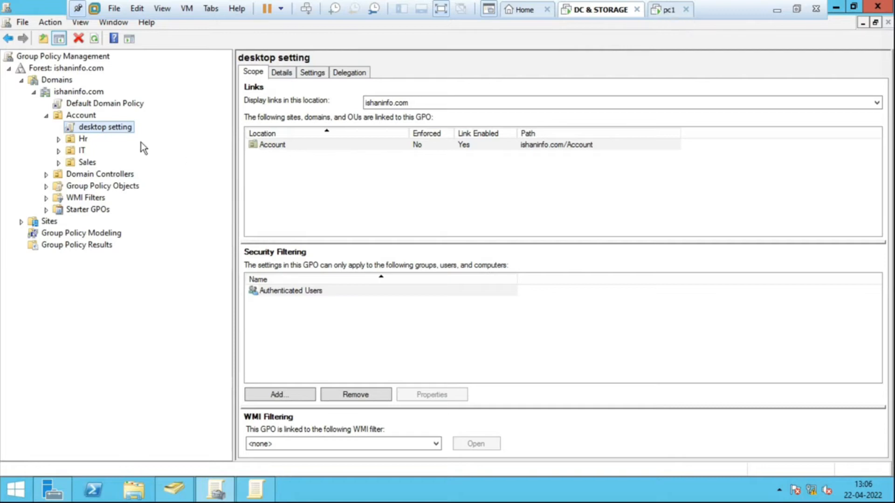
- Check the Account and Hr policy links and the users in Account, Hr and IT in Active Directory Users and Computers
{"action": "left_click", "coordinate": [78, 115]}
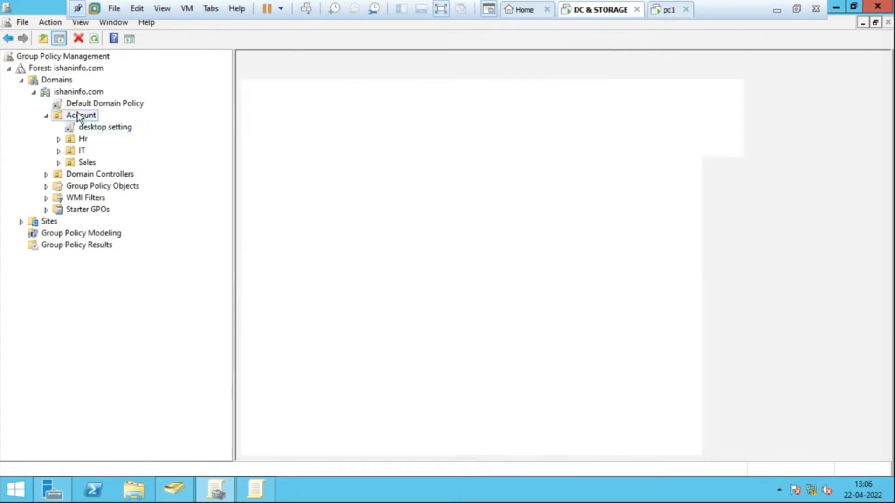
{"action": "left_click", "coordinate": [80, 139]}
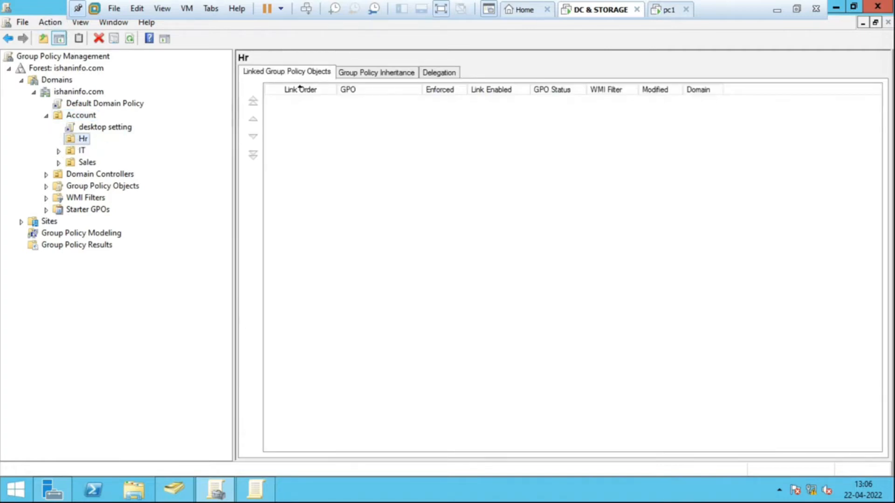
{"action": "left_click", "coordinate": [174, 490]}
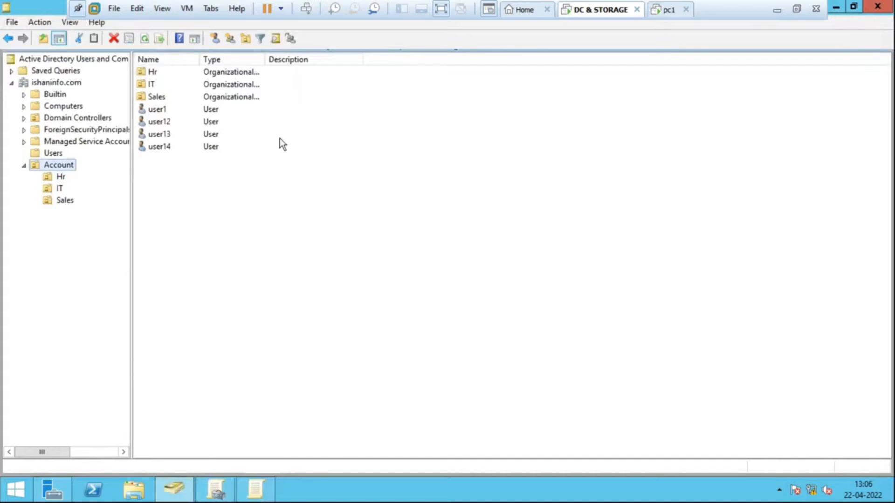
{"action": "left_click", "coordinate": [165, 111]}
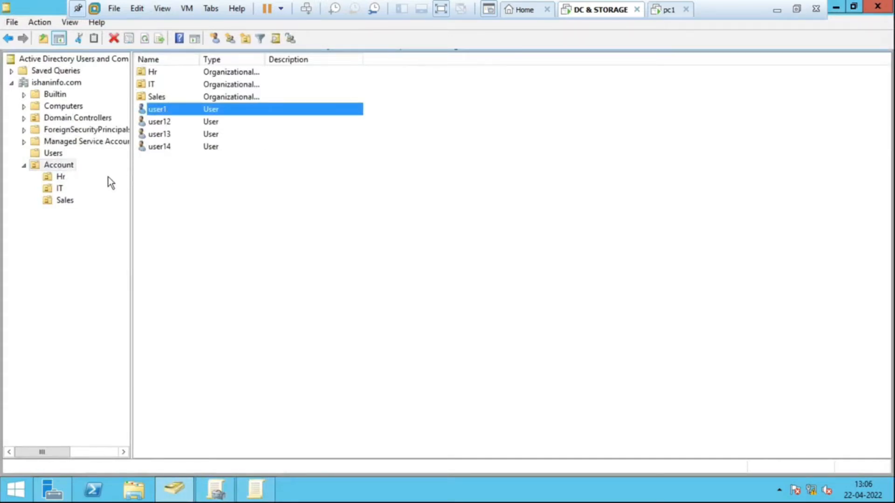
{"action": "left_click", "coordinate": [62, 176]}
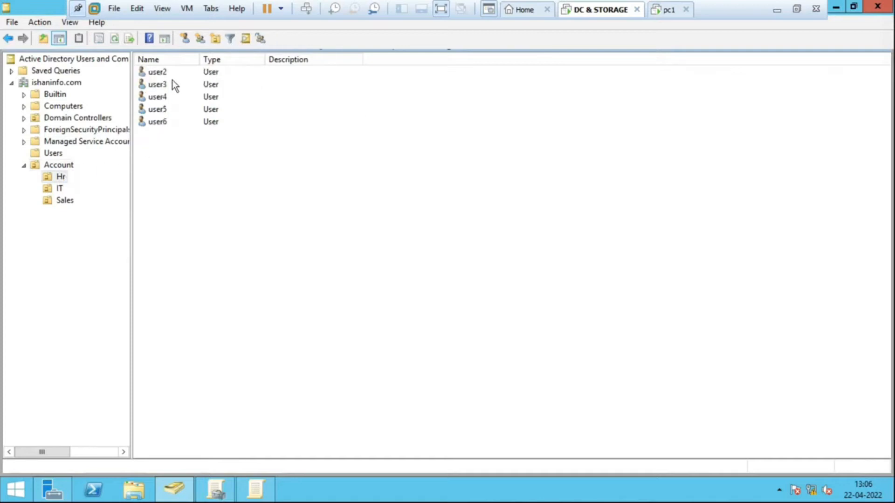
{"action": "left_click", "coordinate": [160, 72]}
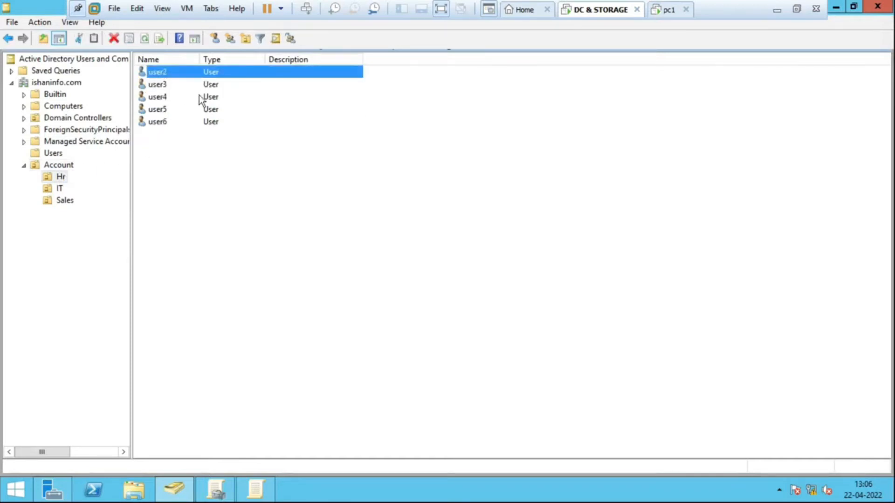
{"action": "left_click", "coordinate": [160, 86]}
{"action": "left_click", "coordinate": [160, 73]}
{"action": "left_click", "coordinate": [55, 189]}
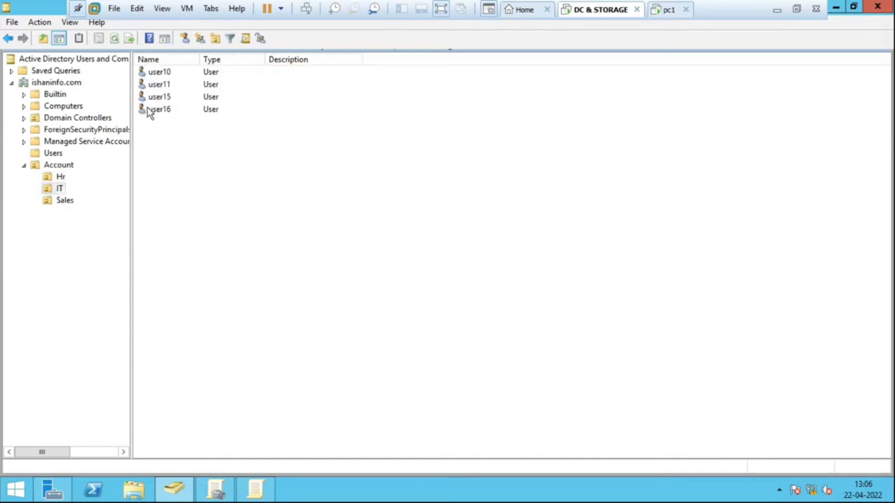
{"action": "left_click", "coordinate": [160, 97]}
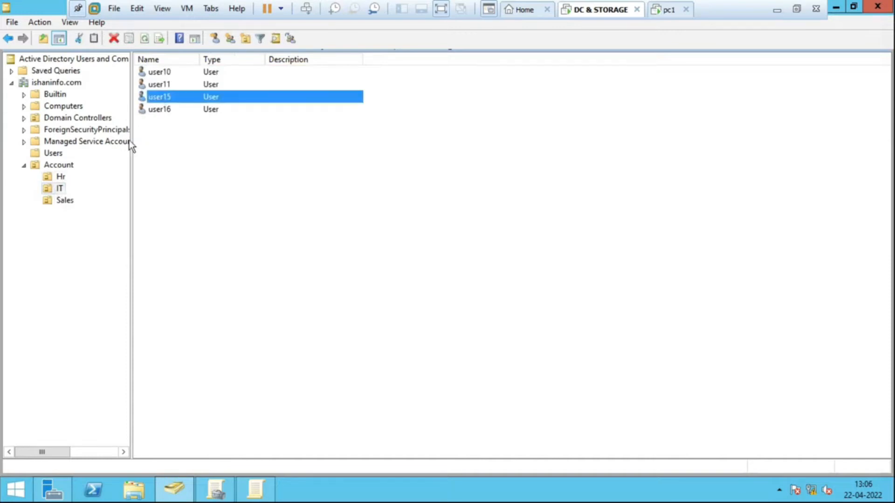
- Switch to the pc1 virtual machine and log on to the ISHANINFO domain as user2 with the account password
{"action": "left_click", "coordinate": [667, 10]}
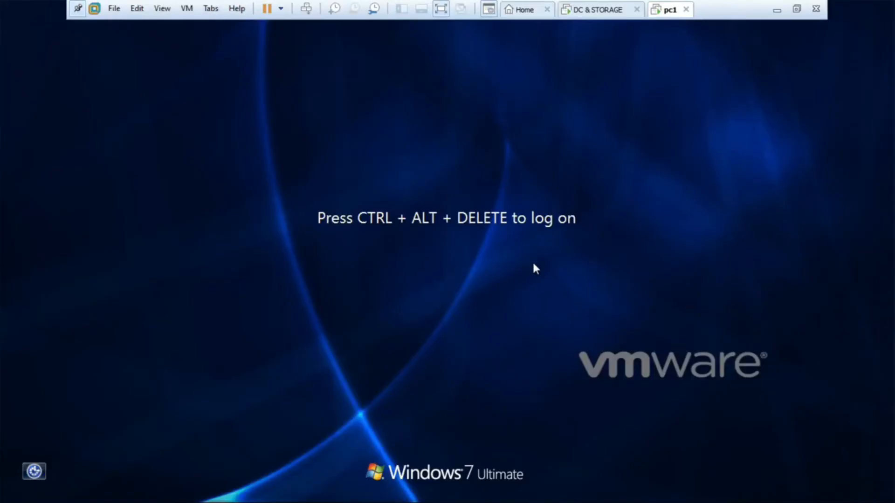
{"action": "key", "text": "ctrl+alt+Insert"}
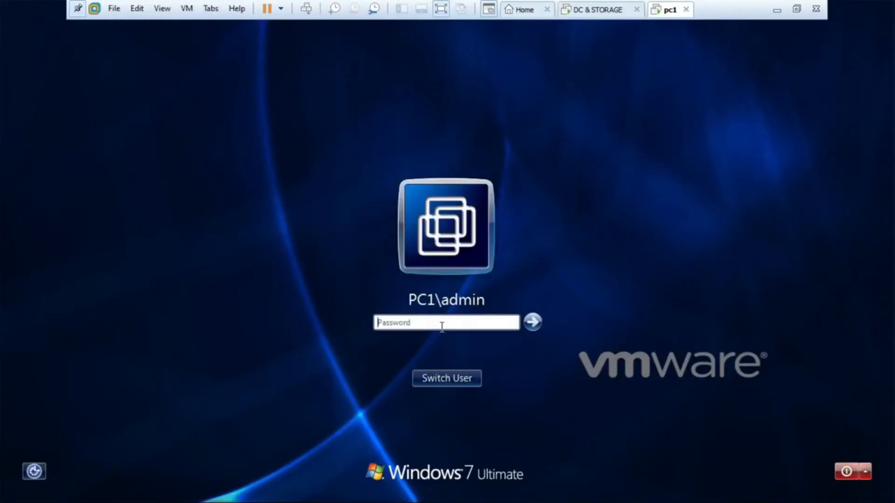
{"action": "left_click", "coordinate": [452, 378]}
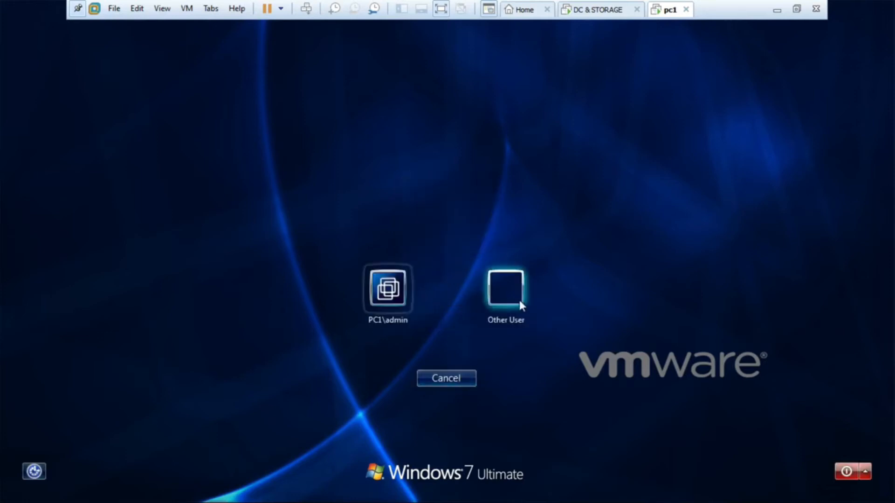
{"action": "left_click", "coordinate": [521, 305]}
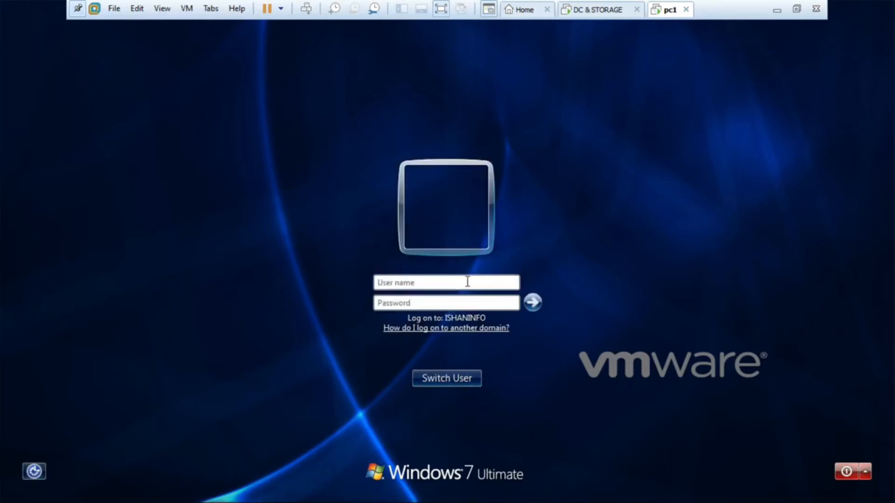
{"action": "type", "text": "user2"}
{"action": "key", "text": "Tab"}
{"action": "type", "text": "Passw0rd"}
{"action": "key", "text": "Return"}
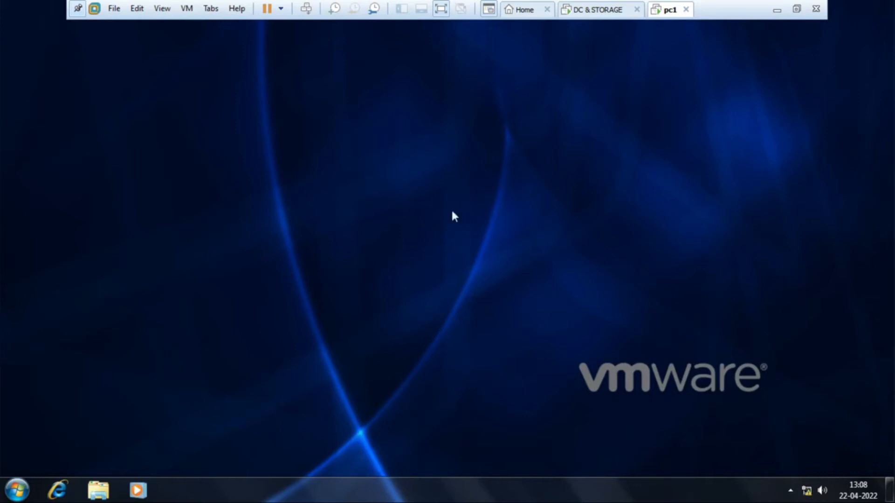
- Test the restrictions on pc1 by checking the taskbar options, the Start menu and the Run command
{"action": "right_click", "coordinate": [528, 491]}
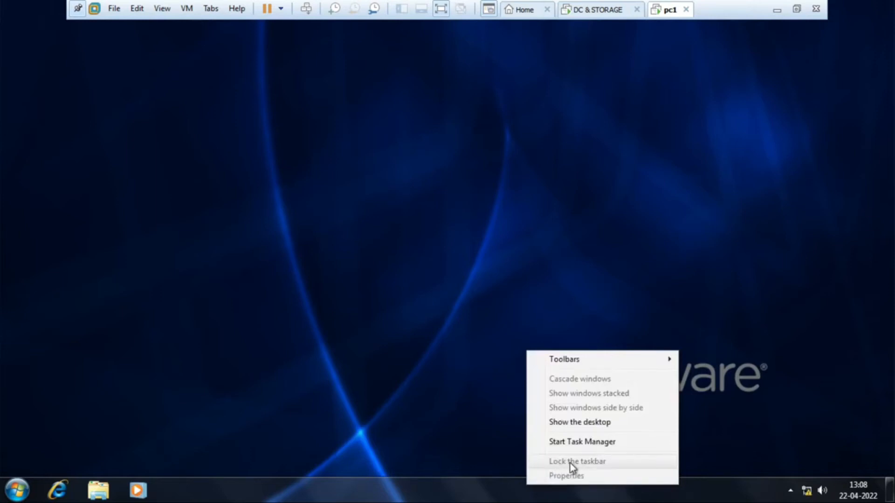
{"action": "left_click", "coordinate": [395, 385]}
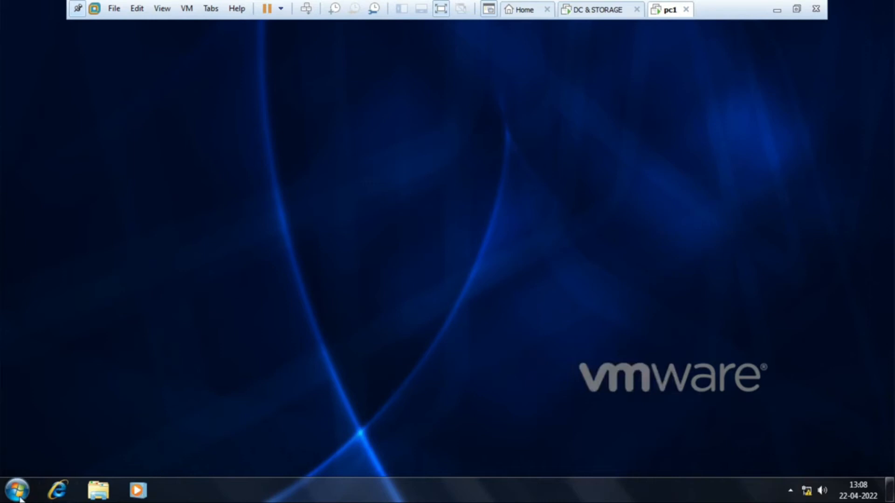
{"action": "key", "text": "super"}
{"action": "left_click", "coordinate": [397, 421]}
{"action": "key", "text": "super+r"}
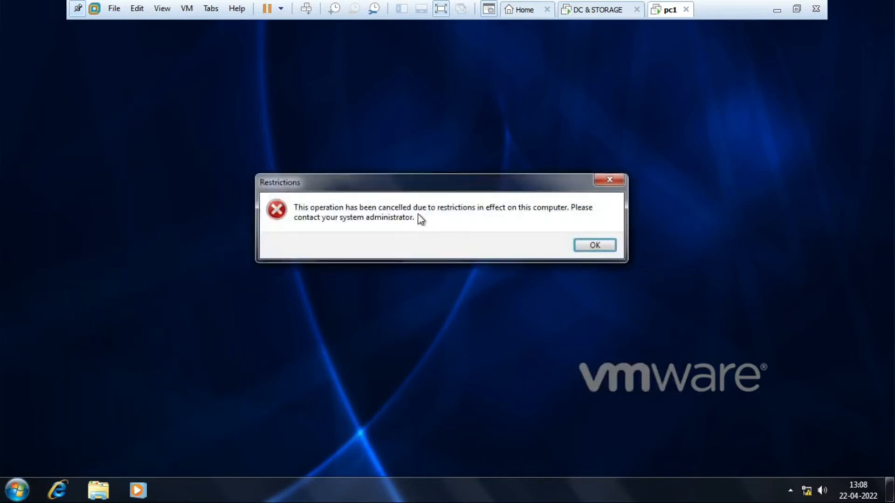
{"action": "left_click", "coordinate": [609, 181]}
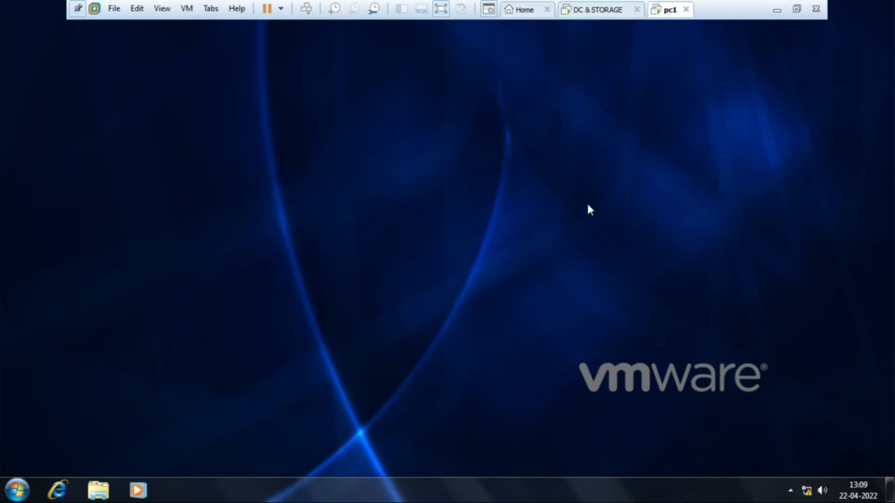
- Switch to the DC & STORAGE virtual machine and look up the users in the Hr and IT OUs
{"action": "left_click", "coordinate": [596, 9]}
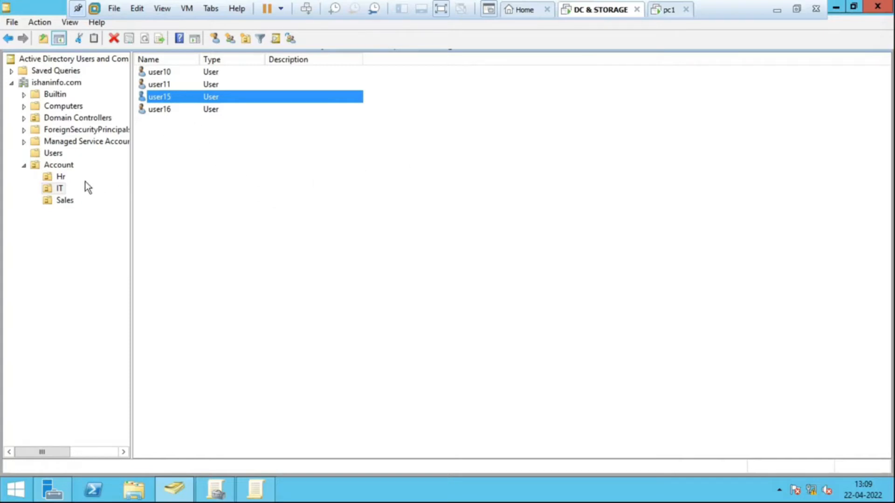
{"action": "left_click", "coordinate": [61, 177]}
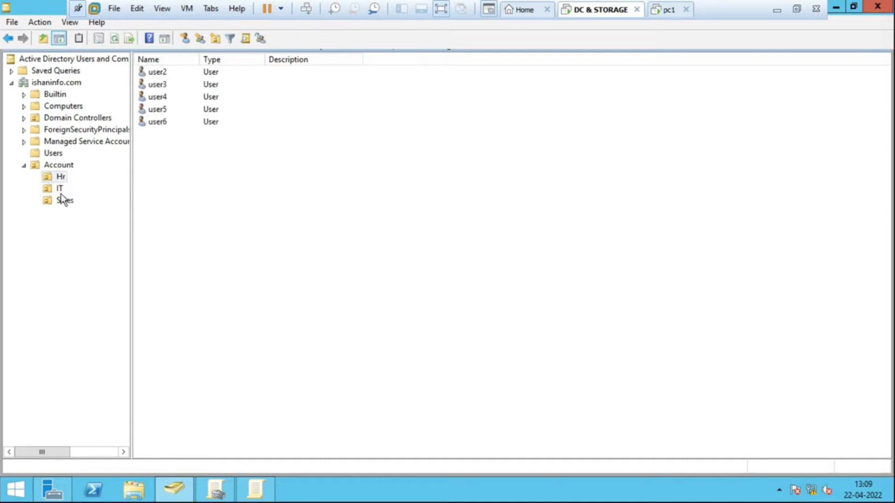
{"action": "left_click", "coordinate": [49, 190]}
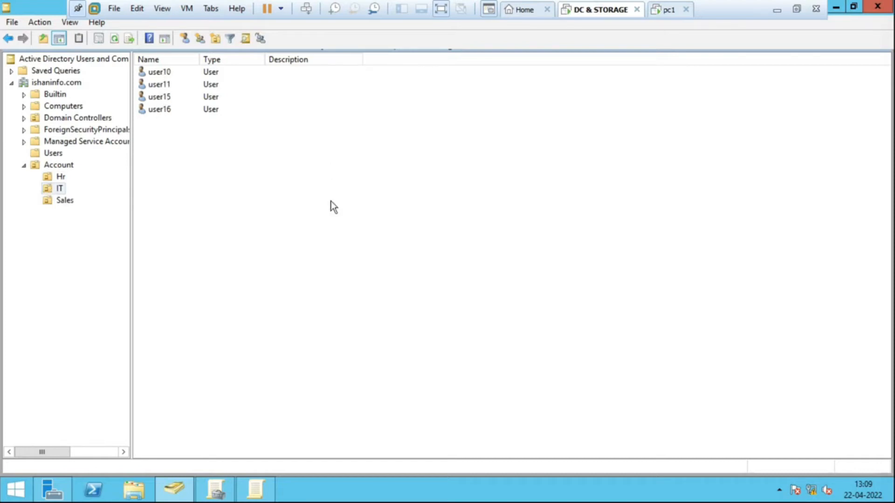
- Switch to the pc1 virtual machine and log off user2
{"action": "left_click", "coordinate": [664, 10]}
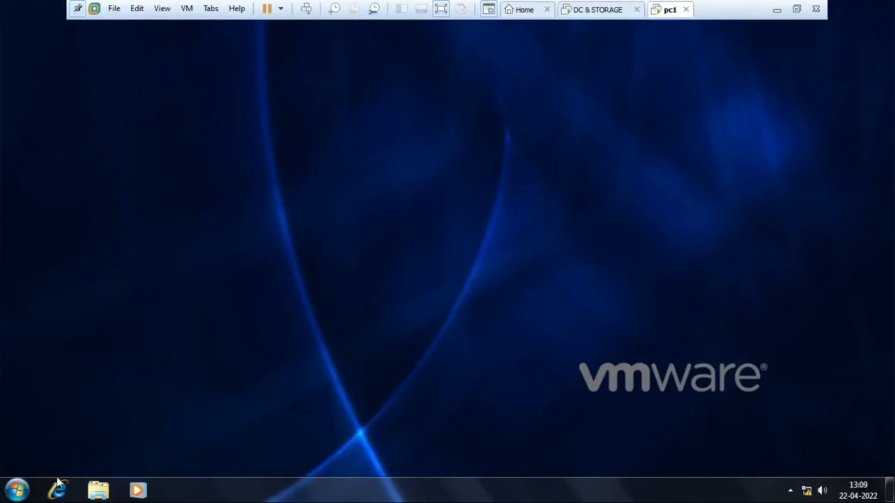
{"action": "left_click", "coordinate": [17, 489]}
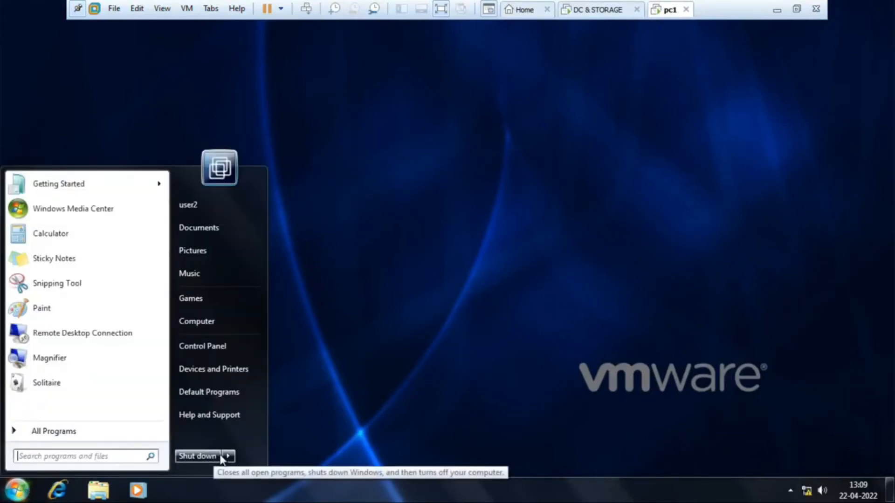
{"action": "mouse_move", "coordinate": [225, 454]}
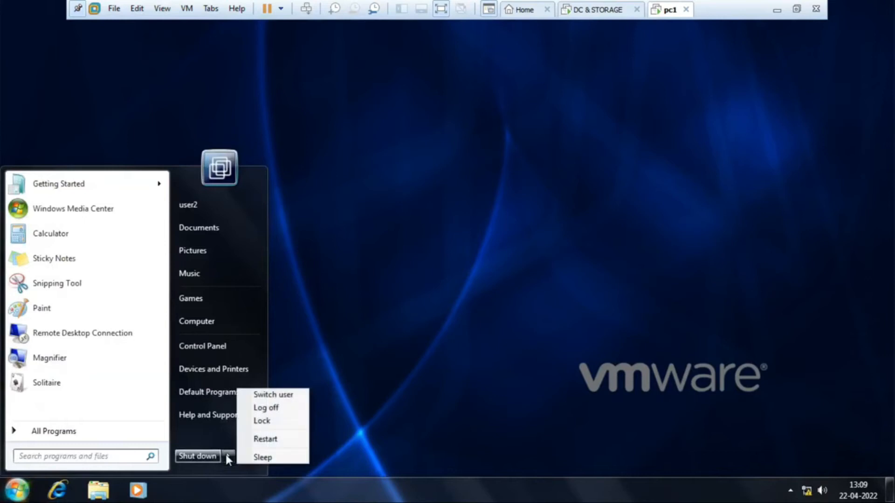
{"action": "left_click", "coordinate": [274, 409]}
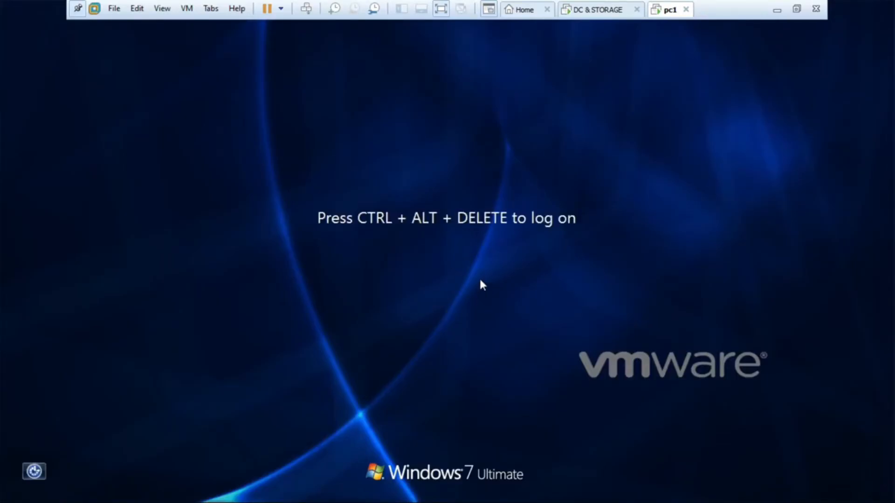
- Log on to the ISHANINFO domain on pc1 as user10 with the account password
{"action": "key", "text": "ctrl+alt+Insert"}
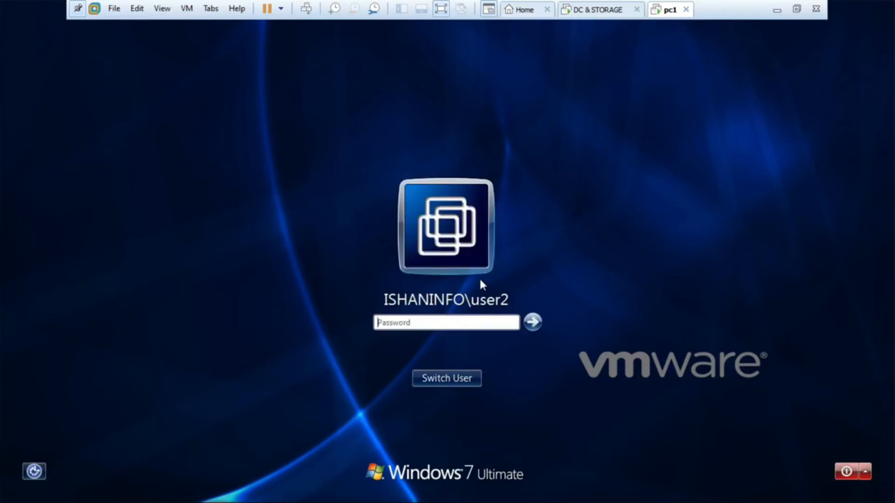
{"action": "left_click", "coordinate": [455, 375]}
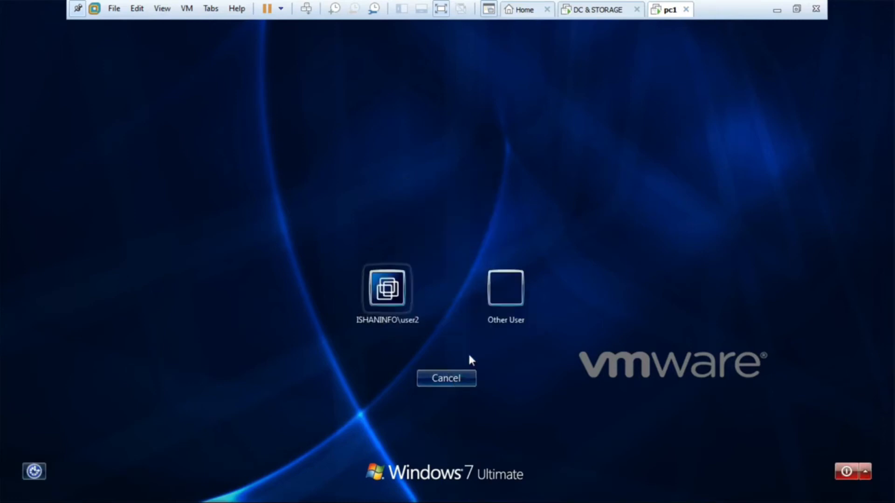
{"action": "left_click", "coordinate": [509, 284]}
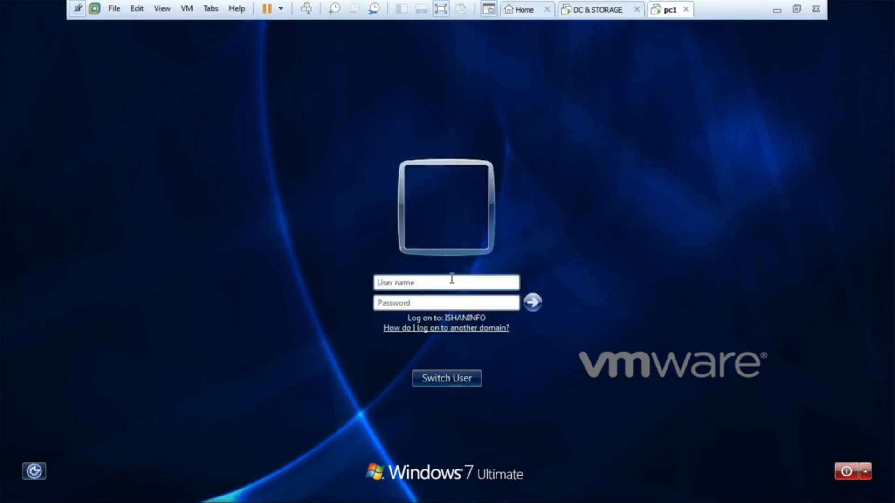
{"action": "type", "text": "user10"}
{"action": "key", "text": "Tab"}
{"action": "type", "text": "P@"}
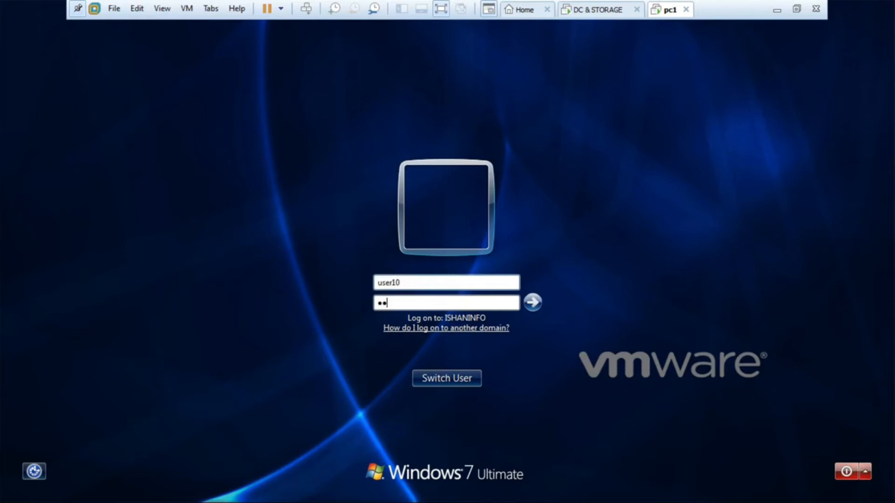
{"action": "type", "text": "ssw0rd1"}
{"action": "key", "text": "Return"}
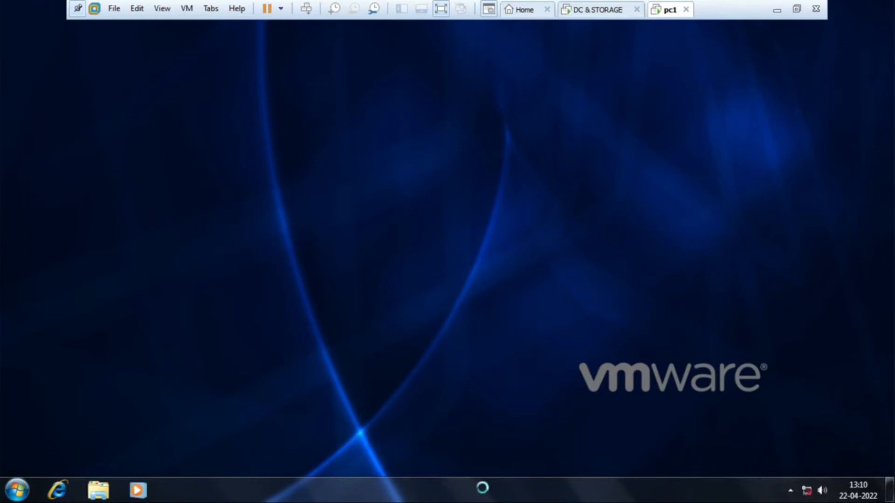
- Test the desktop restrictions for user10 on pc1 by checking the taskbar options and trying the Run command
{"action": "right_click", "coordinate": [484, 493]}
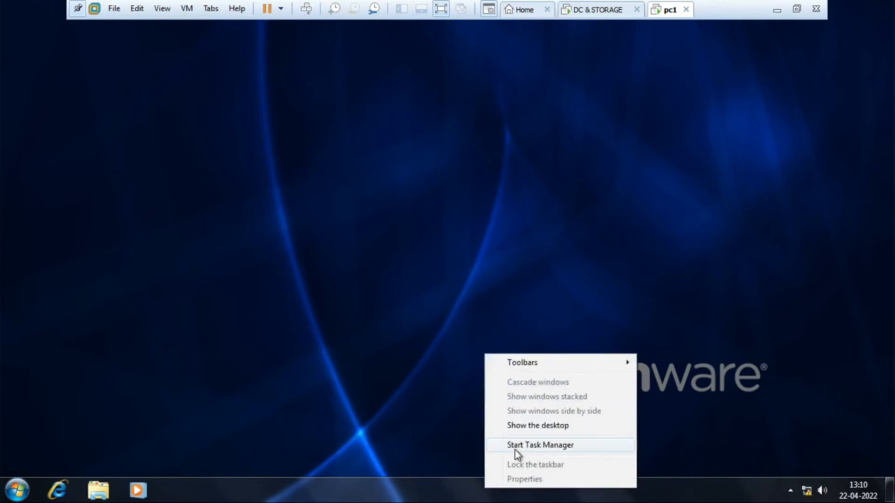
{"action": "left_click", "coordinate": [289, 297]}
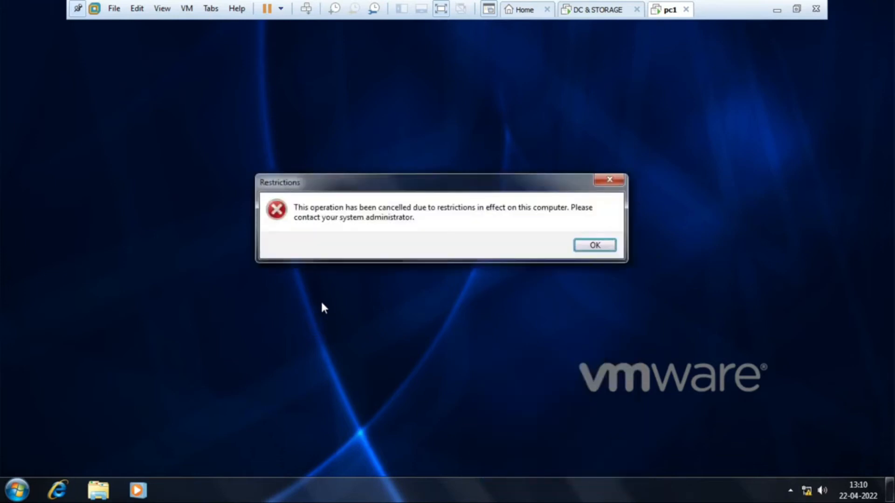
{"action": "left_click", "coordinate": [589, 246]}
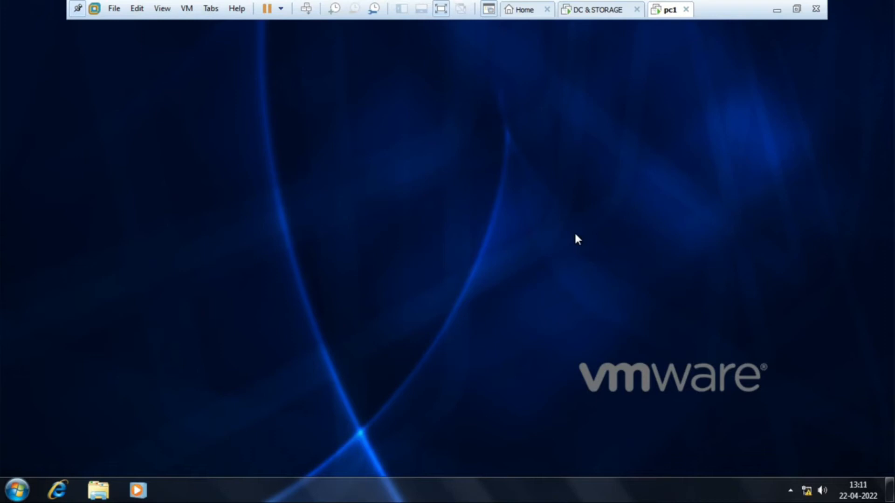
- Switch to the DC & STORAGE virtual machine and review the contents of the Account, Hr, IT and Sales OUs
{"action": "left_click", "coordinate": [586, 10]}
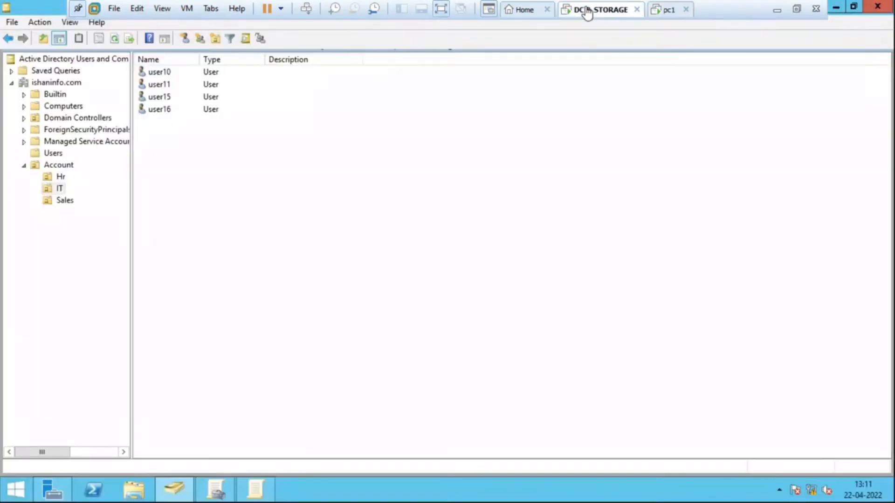
{"action": "left_click", "coordinate": [65, 167]}
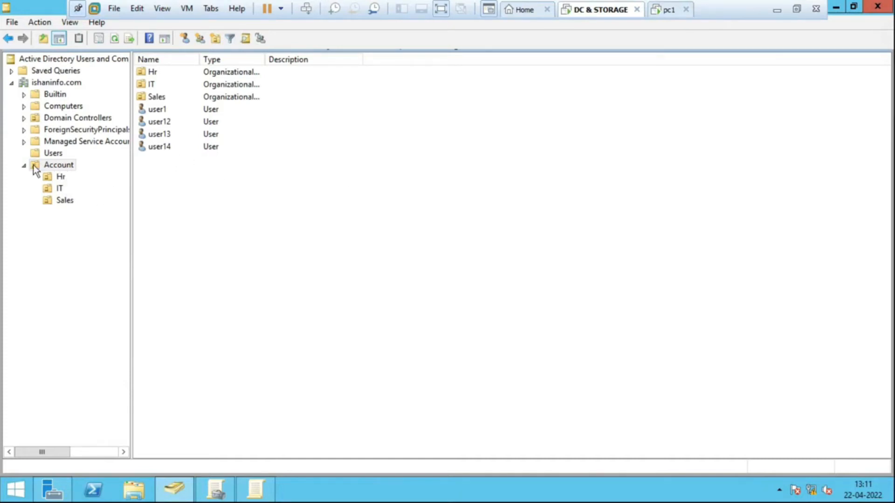
{"action": "left_click", "coordinate": [57, 188]}
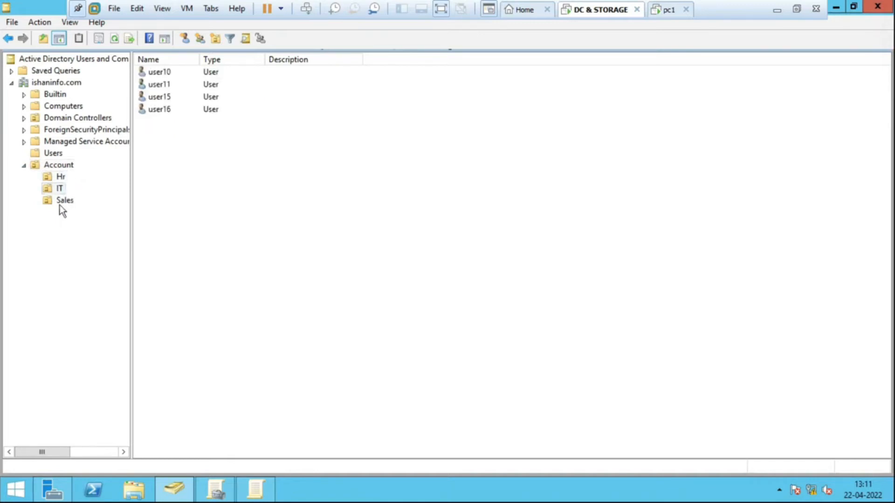
{"action": "left_click", "coordinate": [60, 190]}
{"action": "left_click", "coordinate": [61, 179]}
{"action": "left_click", "coordinate": [63, 199]}
{"action": "left_click", "coordinate": [54, 189]}
{"action": "left_click", "coordinate": [54, 190]}
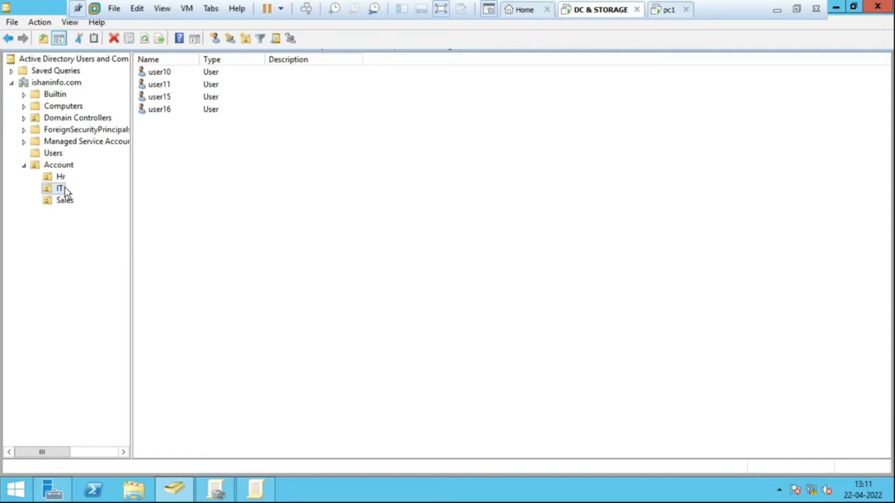
- Check the IT OU's policy links in Group Policy Management and the IT and Sales users in Active Directory Users and Computers
{"action": "left_click", "coordinate": [225, 489]}
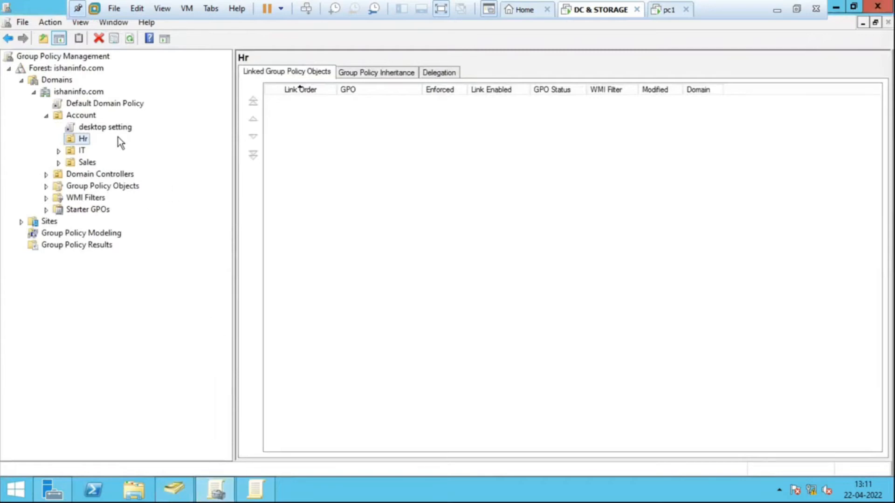
{"action": "left_click", "coordinate": [82, 151]}
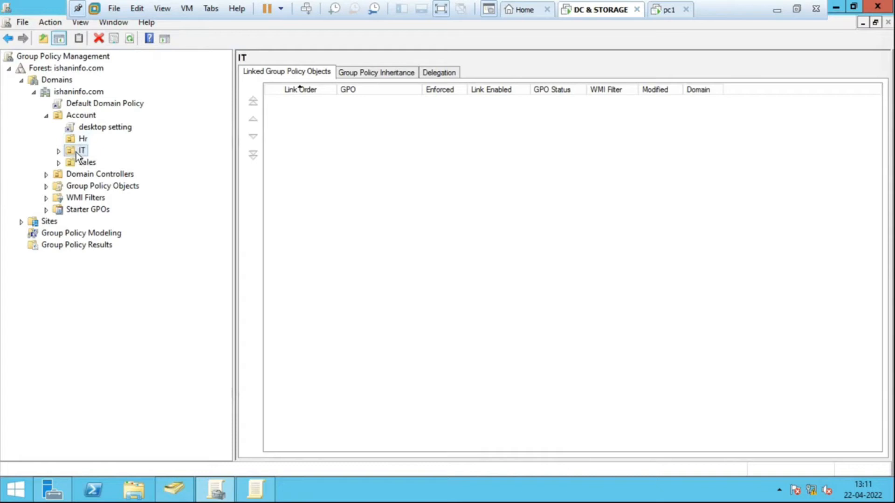
{"action": "right_click", "coordinate": [77, 151]}
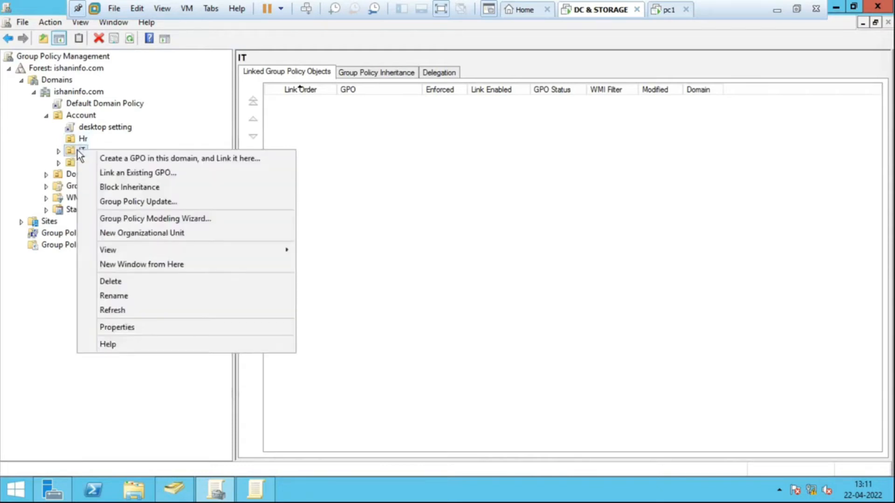
{"action": "left_click", "coordinate": [77, 149]}
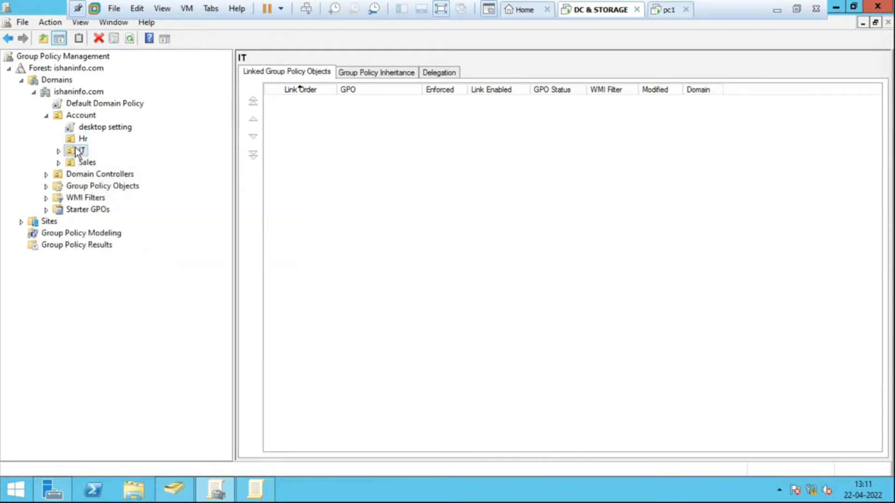
{"action": "left_click", "coordinate": [173, 488]}
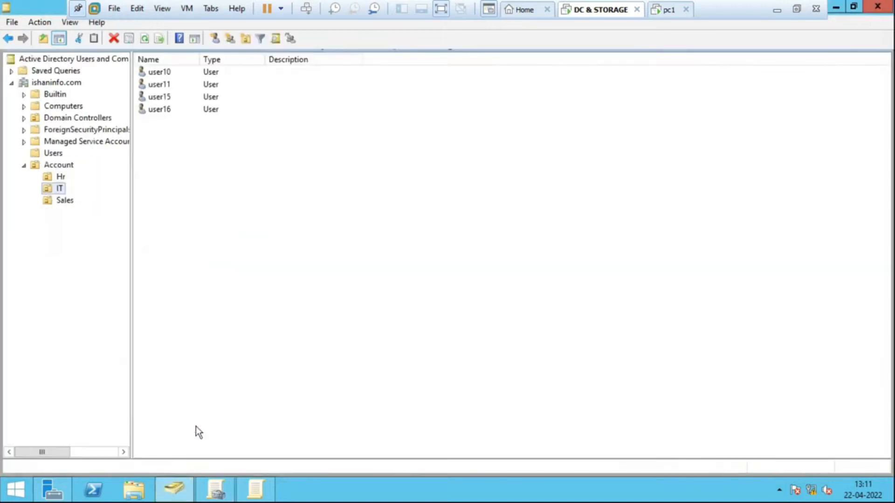
{"action": "left_click", "coordinate": [62, 188]}
{"action": "left_click", "coordinate": [68, 200]}
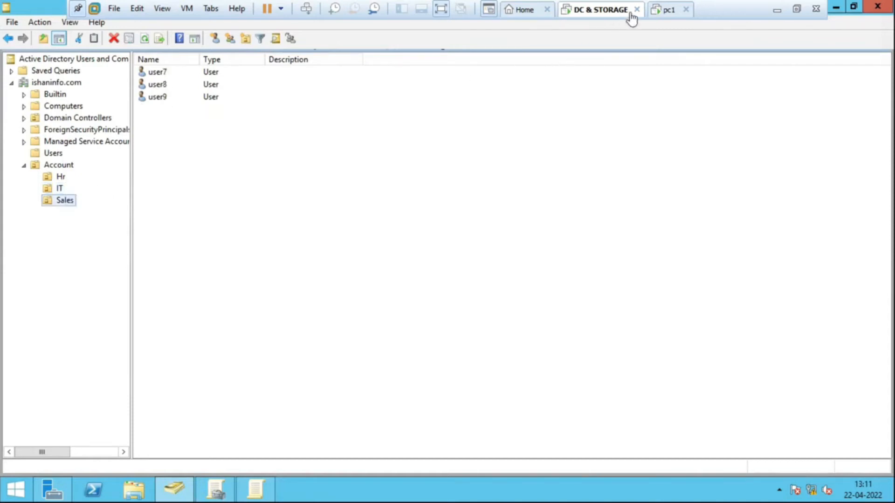
- Switch to the pc1 virtual machine and log off user10
{"action": "left_click", "coordinate": [665, 10]}
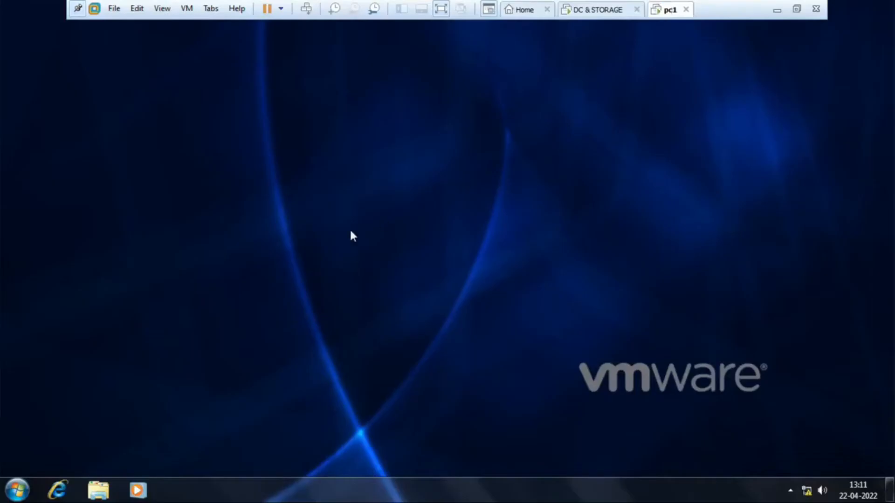
{"action": "left_click", "coordinate": [17, 490]}
{"action": "left_click", "coordinate": [228, 456]}
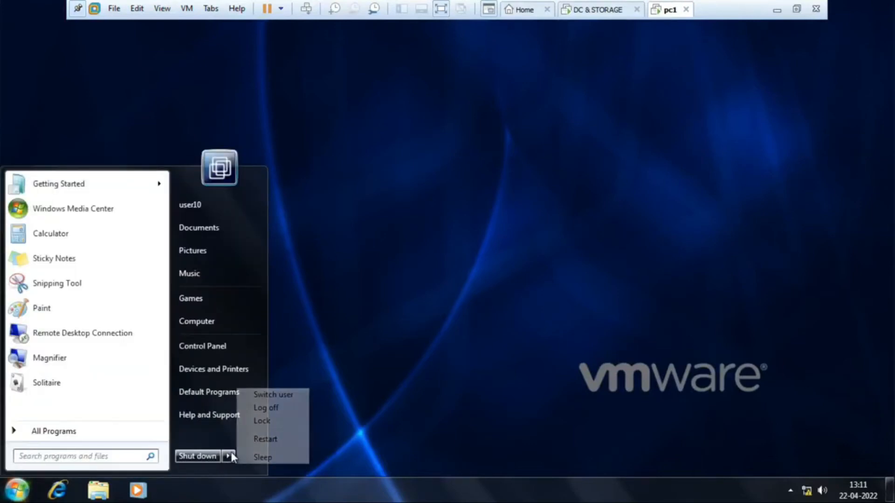
{"action": "left_click", "coordinate": [270, 407]}
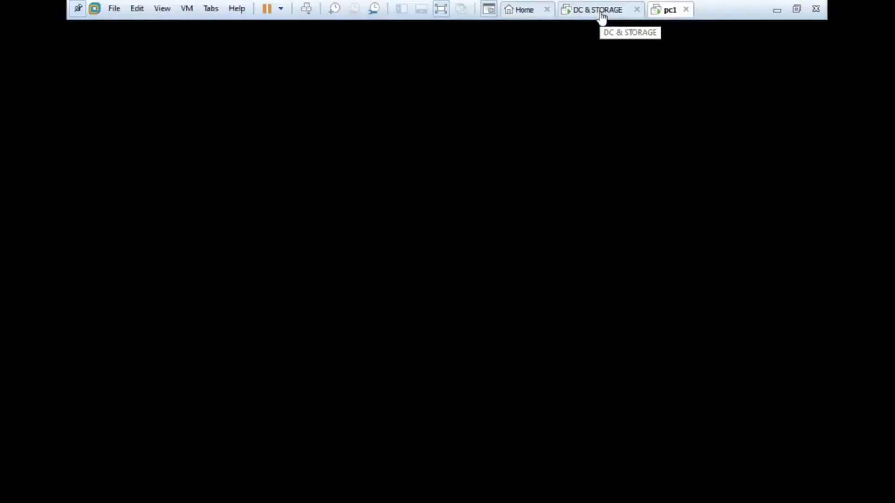
- On the DC & STORAGE virtual machine, block policy inheritance on the IT OU in Group Policy Management
{"action": "left_click", "coordinate": [600, 14]}
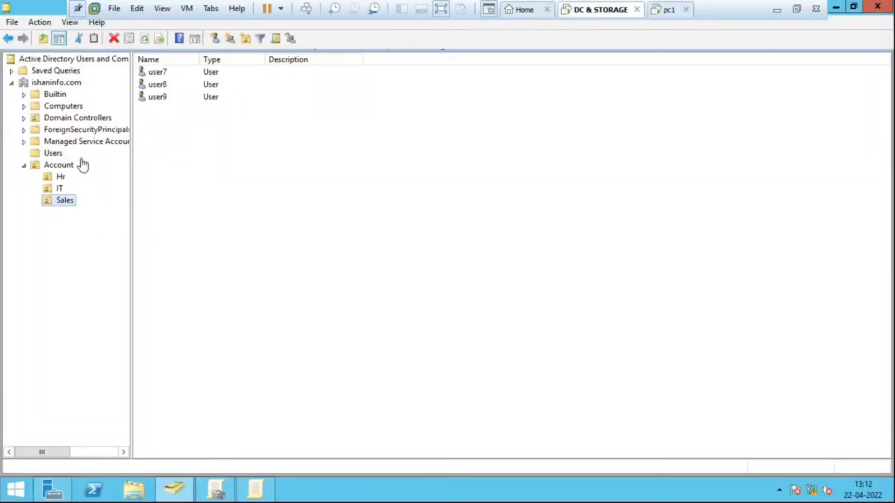
{"action": "left_click", "coordinate": [177, 494]}
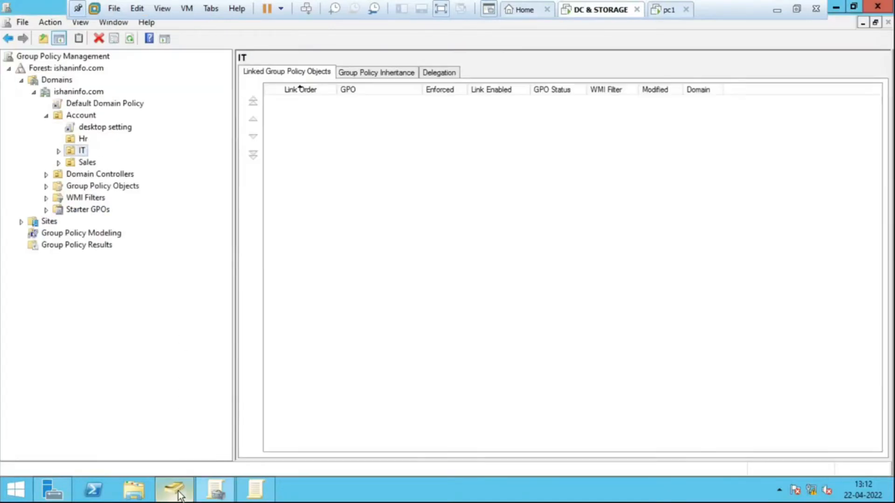
{"action": "right_click", "coordinate": [78, 150]}
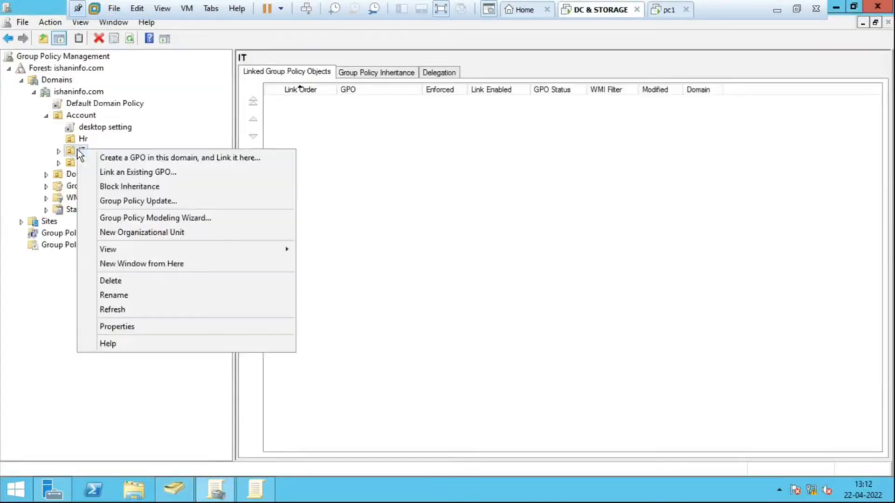
{"action": "left_click", "coordinate": [139, 186]}
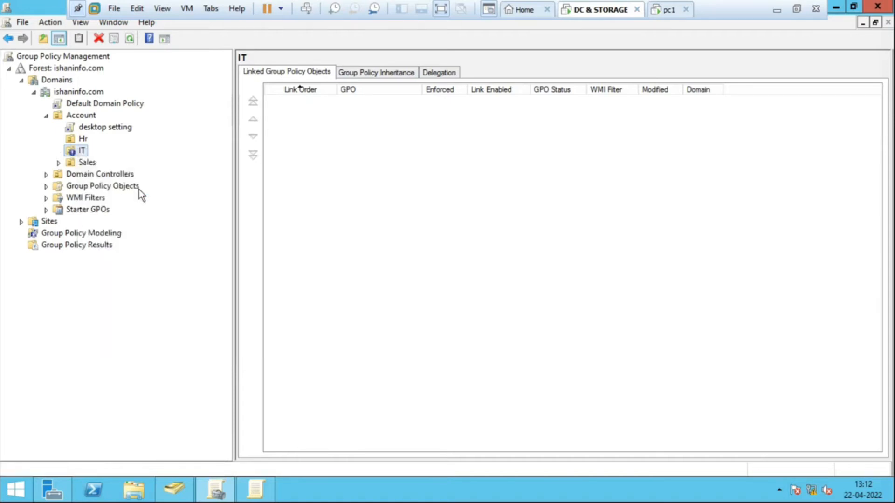
{"action": "left_click", "coordinate": [83, 153]}
{"action": "right_click", "coordinate": [82, 152]}
{"action": "left_click", "coordinate": [146, 138]}
- Look up user10 in the IT OU in Active Directory Users and Computers and check pc1's logon screen
{"action": "left_click", "coordinate": [180, 496]}
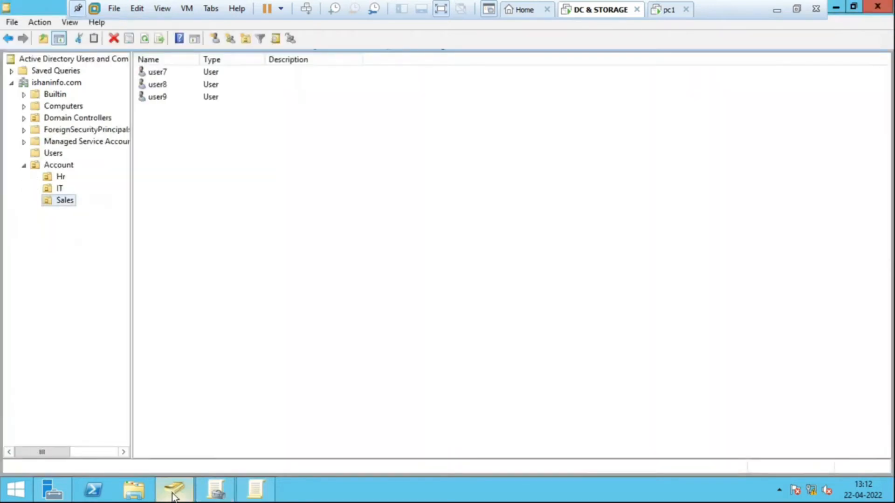
{"action": "left_click", "coordinate": [59, 188]}
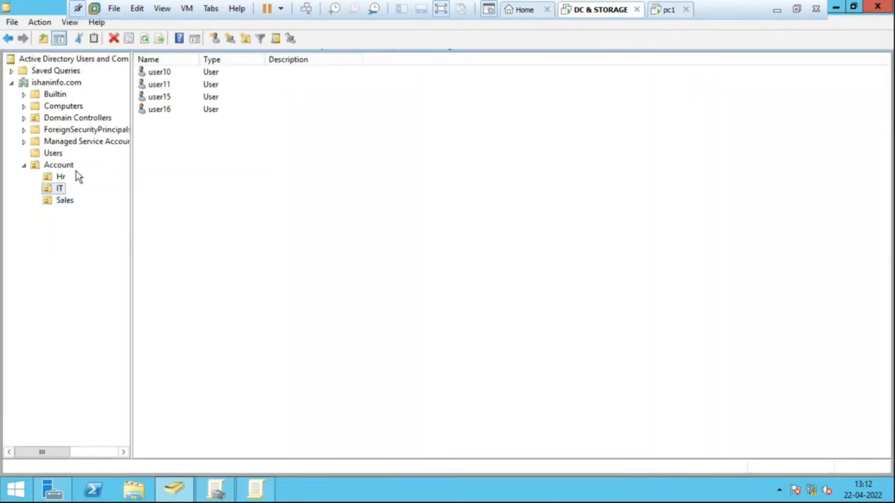
{"action": "left_click", "coordinate": [168, 74]}
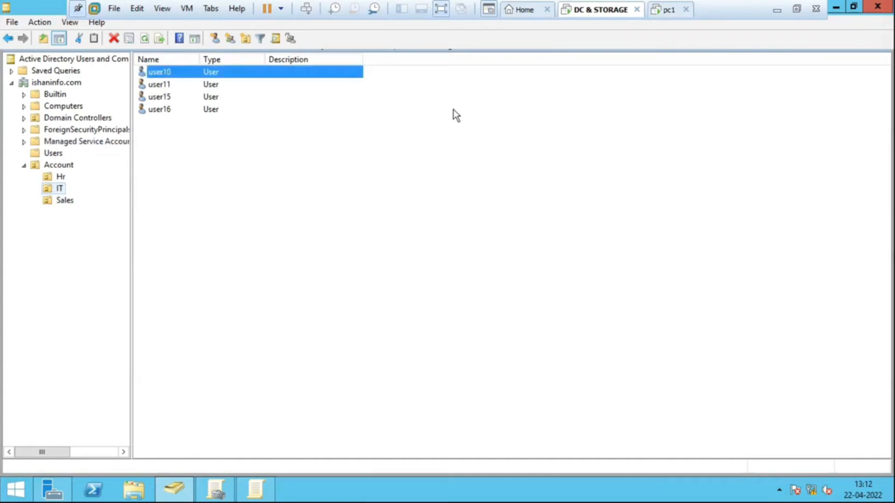
{"action": "left_click", "coordinate": [666, 9]}
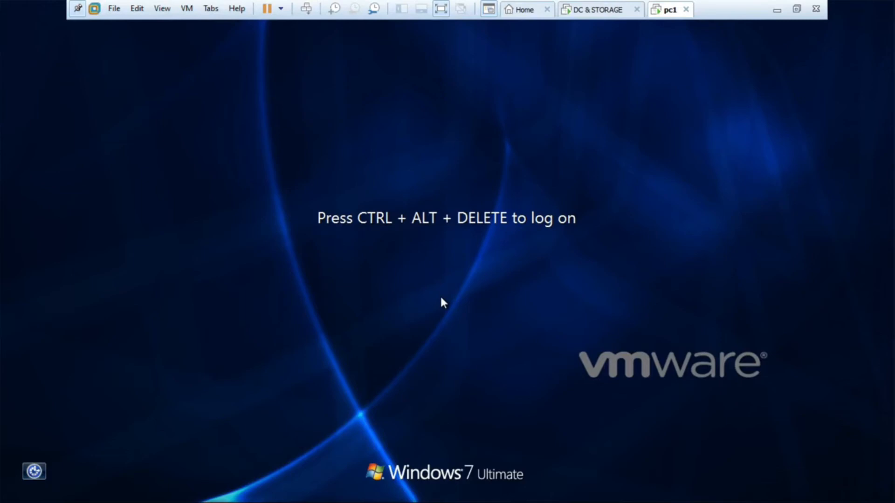
- Switch to the DC & STORAGE virtual machine and force a Group Policy update by running gpupdate /force
{"action": "left_click", "coordinate": [601, 12]}
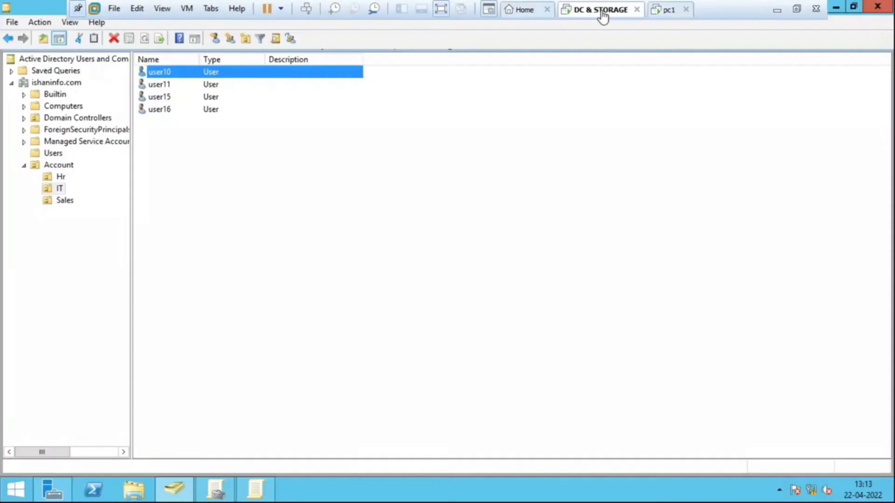
{"action": "left_click", "coordinate": [313, 289]}
{"action": "key", "text": "super+r"}
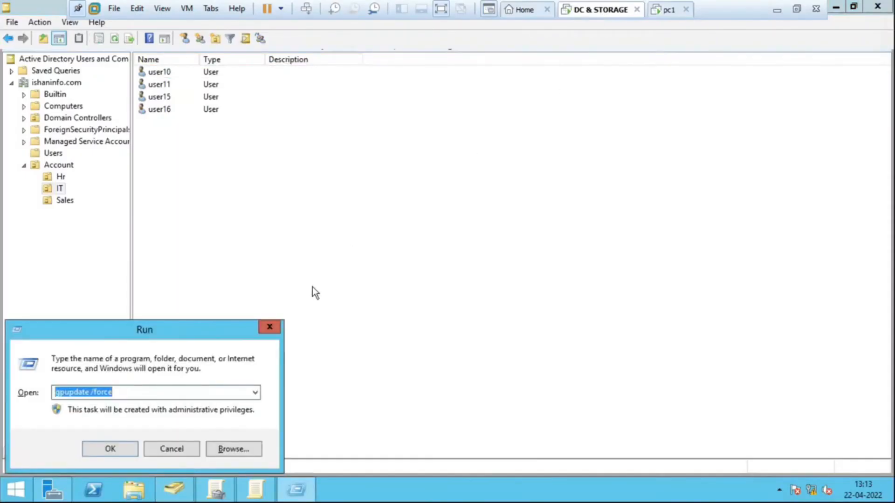
{"action": "key", "text": "Return"}
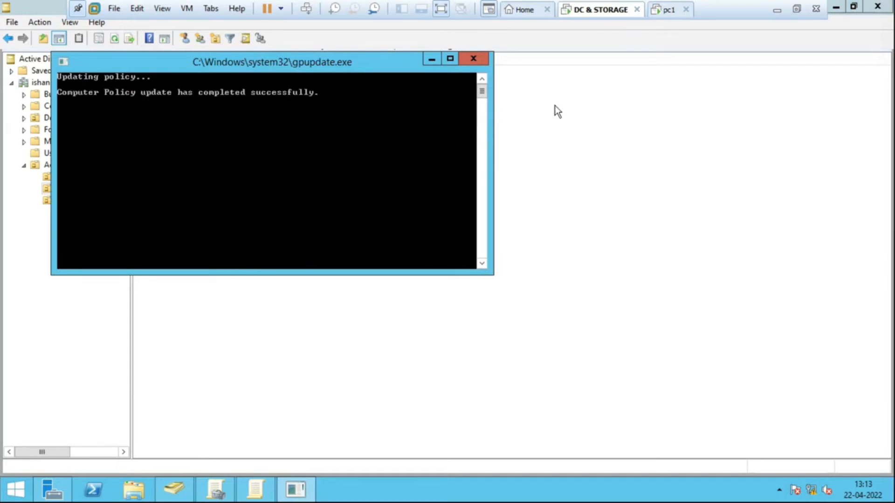
- Switch to the pc1 virtual machine and log on to the ISHANINFO domain as user10 with the account password
{"action": "left_click", "coordinate": [671, 10]}
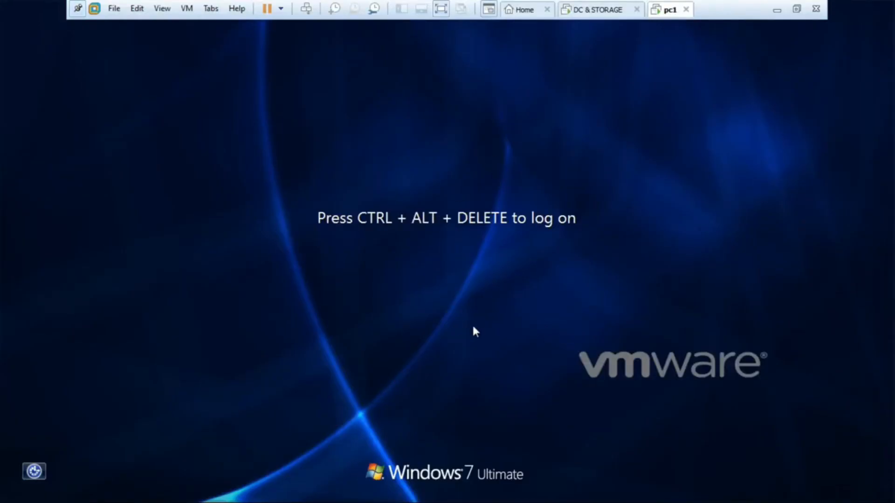
{"action": "key", "text": "ctrl+alt+Insert"}
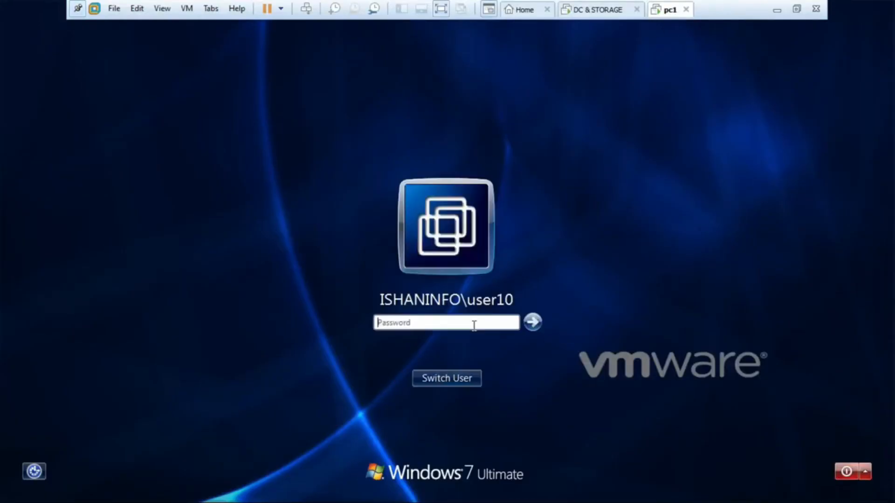
{"action": "left_click", "coordinate": [448, 380]}
{"action": "left_click", "coordinate": [499, 293]}
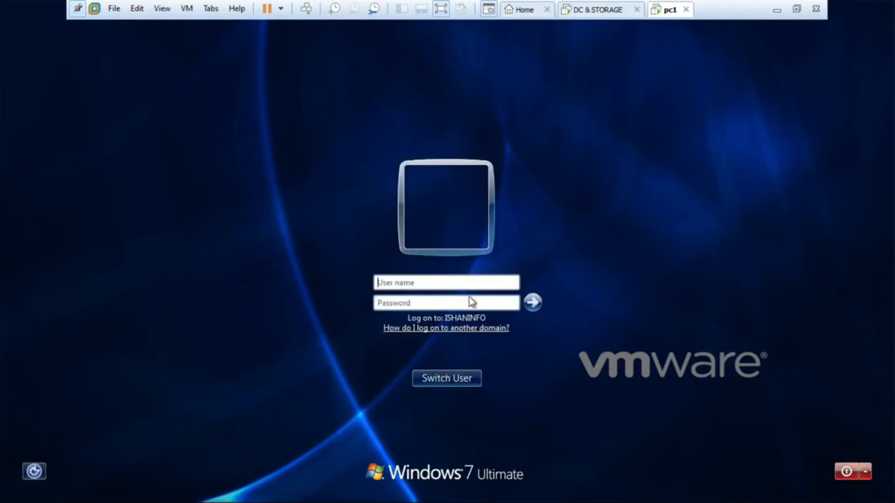
{"action": "left_click", "coordinate": [420, 282]}
{"action": "type", "text": "user10"}
{"action": "key", "text": "Tab"}
{"action": "type", "text": "***"}
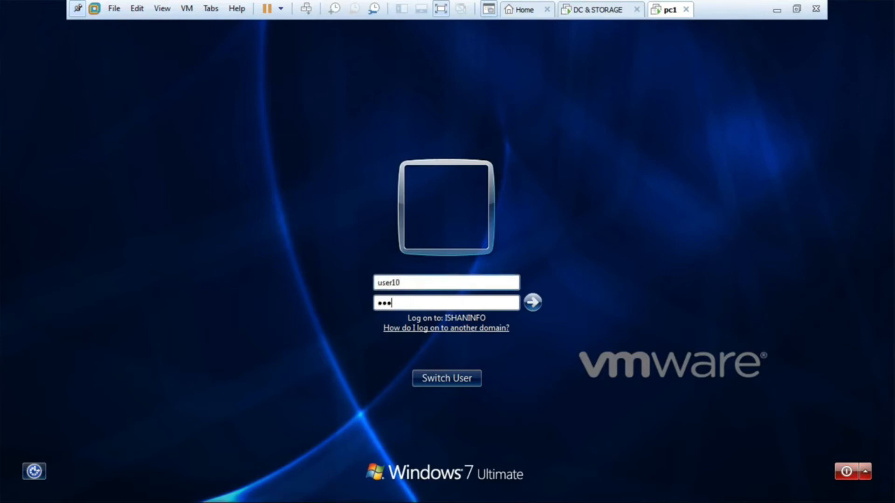
{"action": "type", "text": "******"}
{"action": "key", "text": "Return"}
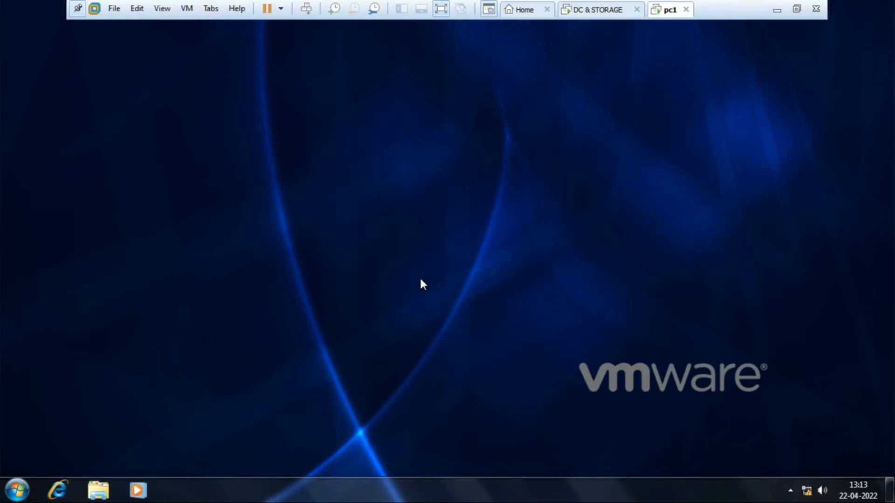
- Check whether the Lock the taskbar and Properties commands of the taskbar are available to user10 on pc1
{"action": "right_click", "coordinate": [482, 492]}
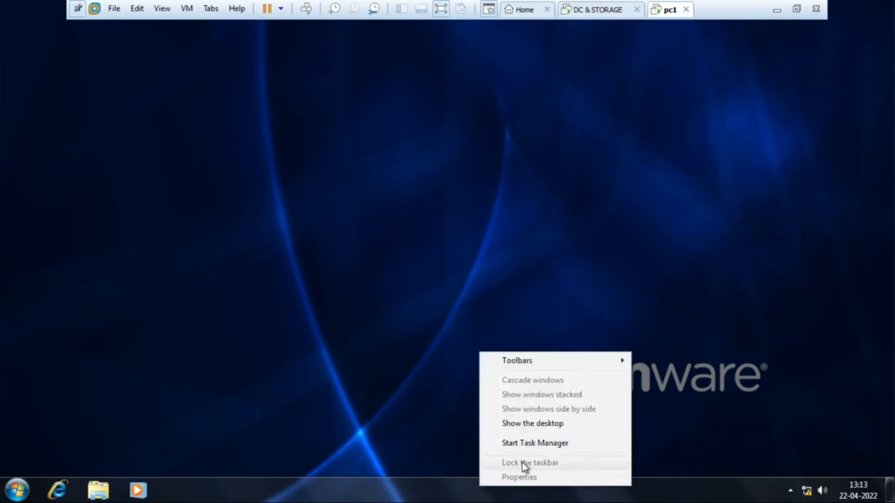
{"action": "left_click", "coordinate": [433, 358]}
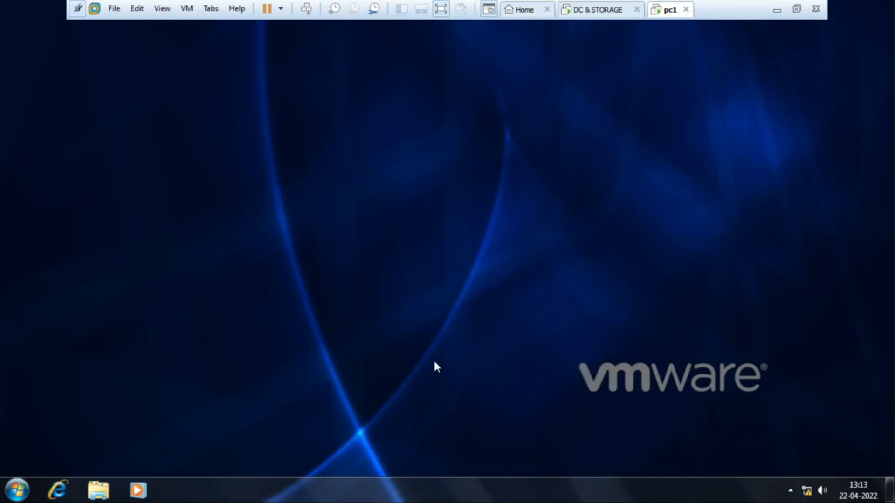
{"action": "right_click", "coordinate": [561, 501]}
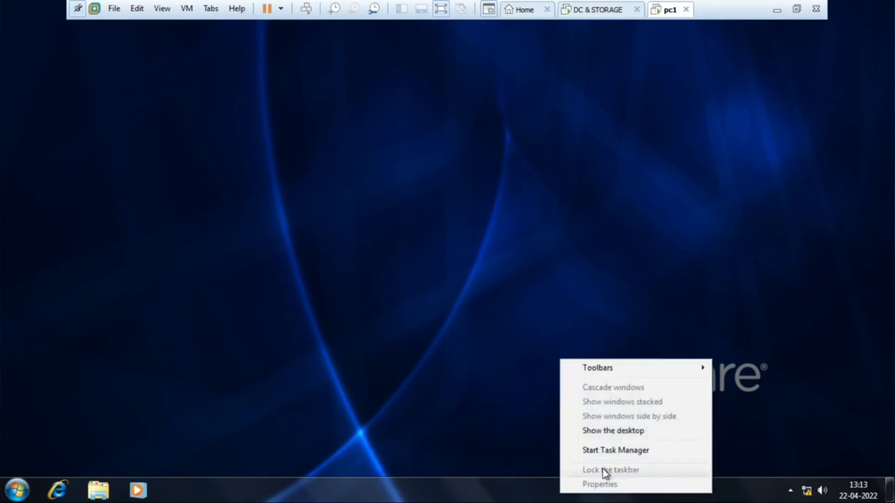
{"action": "left_click", "coordinate": [522, 455]}
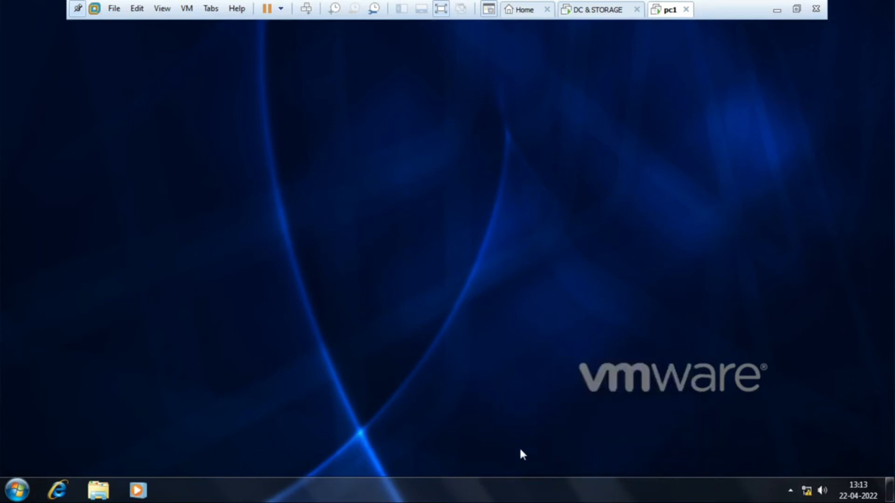
{"action": "right_click", "coordinate": [542, 492]}
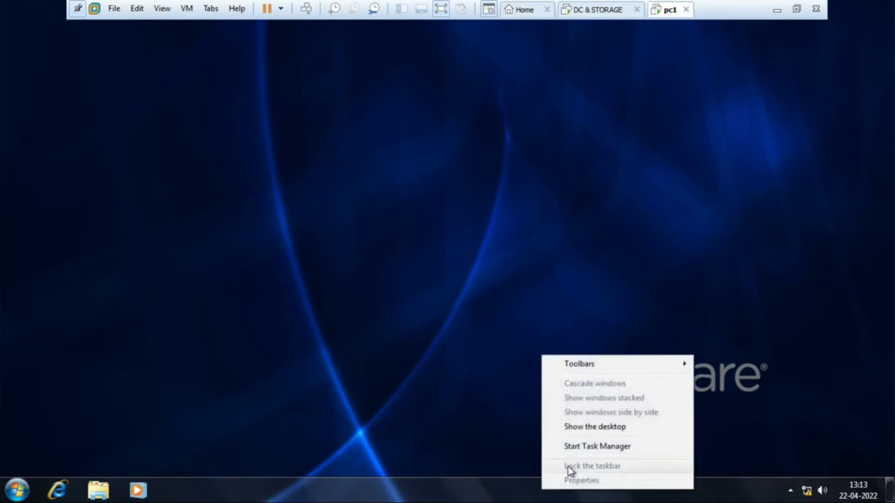
{"action": "left_click", "coordinate": [486, 414]}
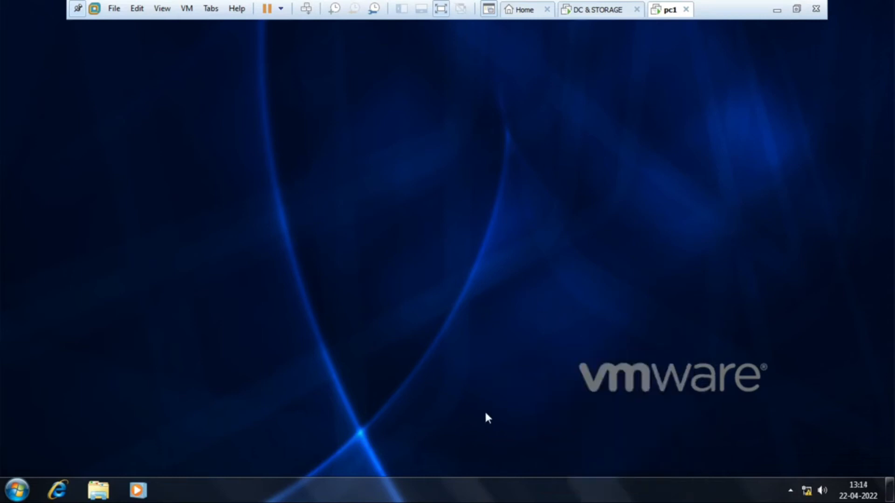
- On the DC & STORAGE virtual machine, check the IT OU's Block Inheritance setting in Group Policy Management
{"action": "left_click", "coordinate": [608, 10]}
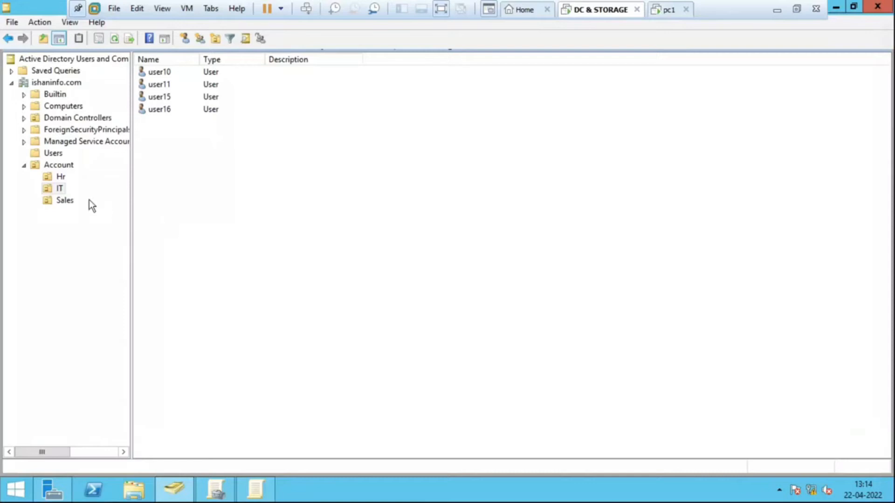
{"action": "left_click", "coordinate": [49, 185]}
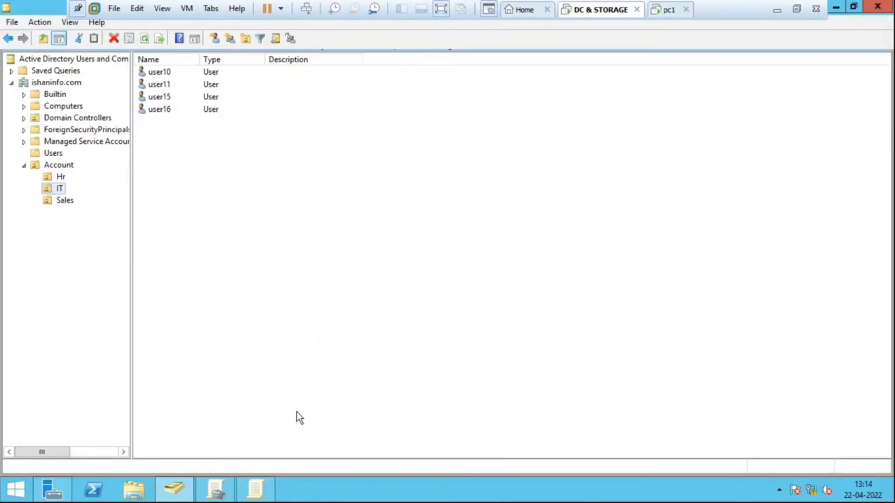
{"action": "left_click", "coordinate": [216, 490]}
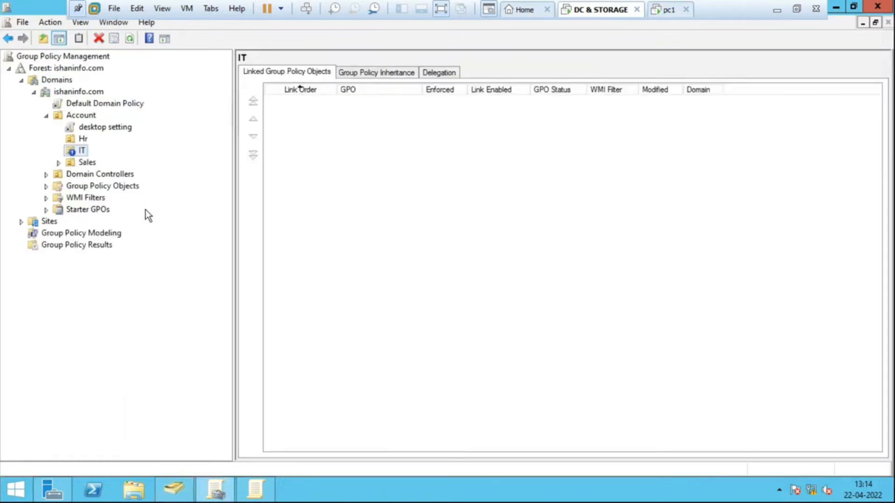
{"action": "right_click", "coordinate": [81, 153]}
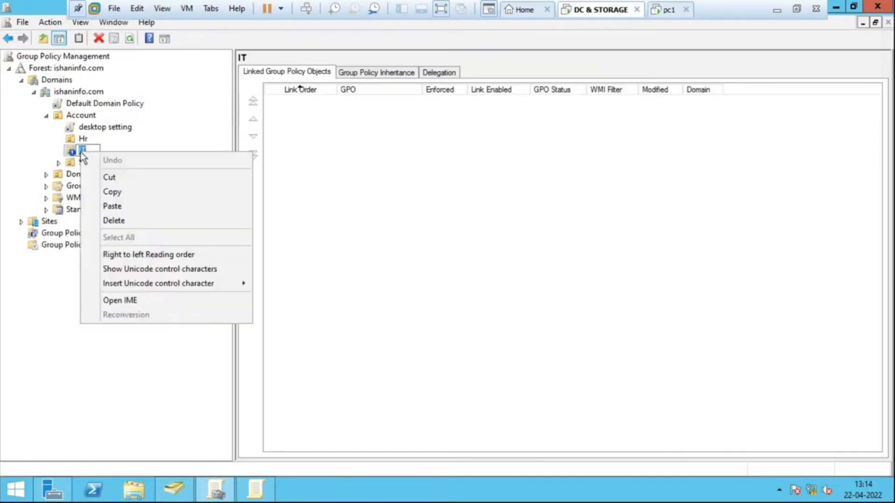
{"action": "left_click", "coordinate": [157, 158]}
{"action": "left_click", "coordinate": [116, 175]}
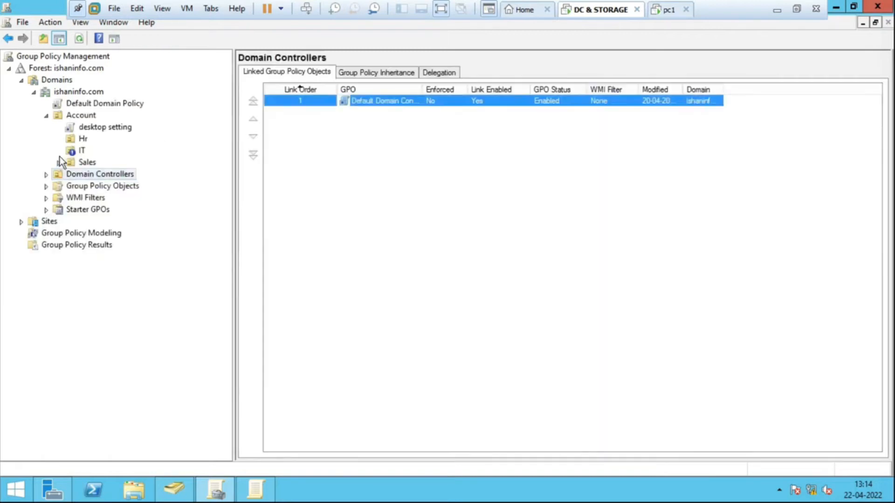
{"action": "left_click", "coordinate": [78, 154]}
{"action": "right_click", "coordinate": [78, 156]}
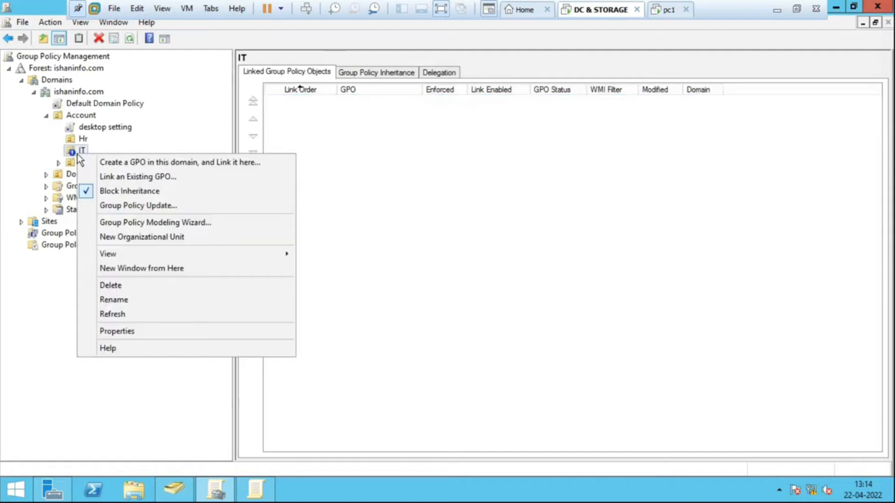
{"action": "left_click", "coordinate": [480, 205]}
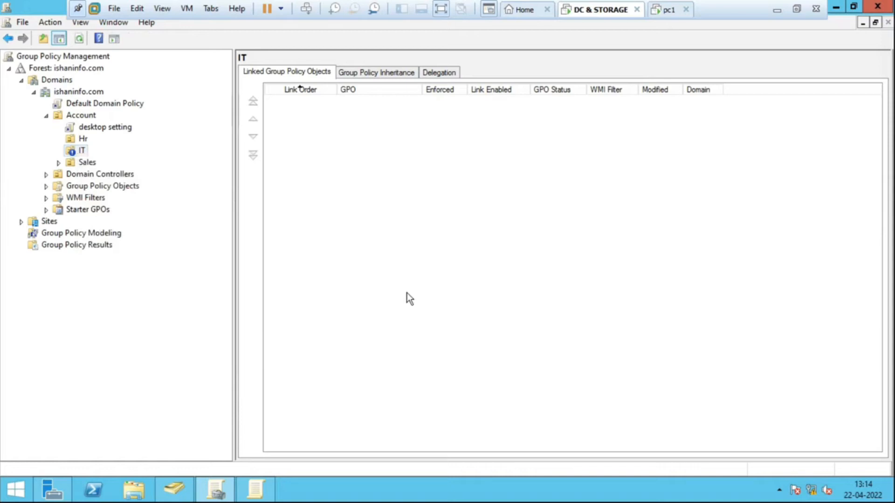
- Rerun the forced Group Policy update and look up user11 in the IT OU in Active Directory Users and Computers
{"action": "key", "text": "super+r"}
{"action": "key", "text": "Return"}
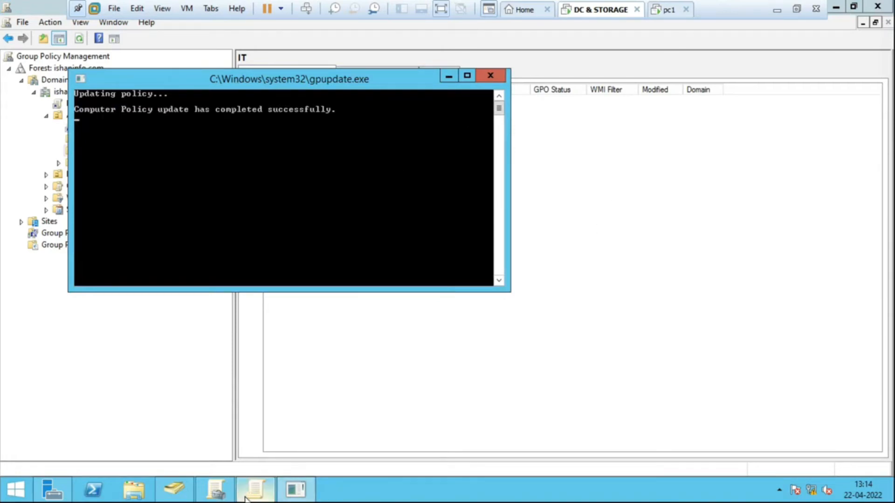
{"action": "left_click", "coordinate": [181, 497]}
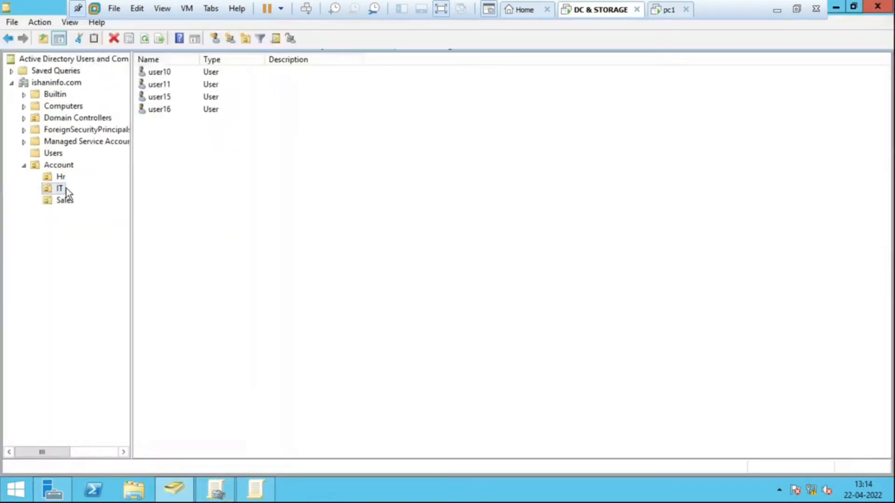
{"action": "left_click", "coordinate": [319, 86]}
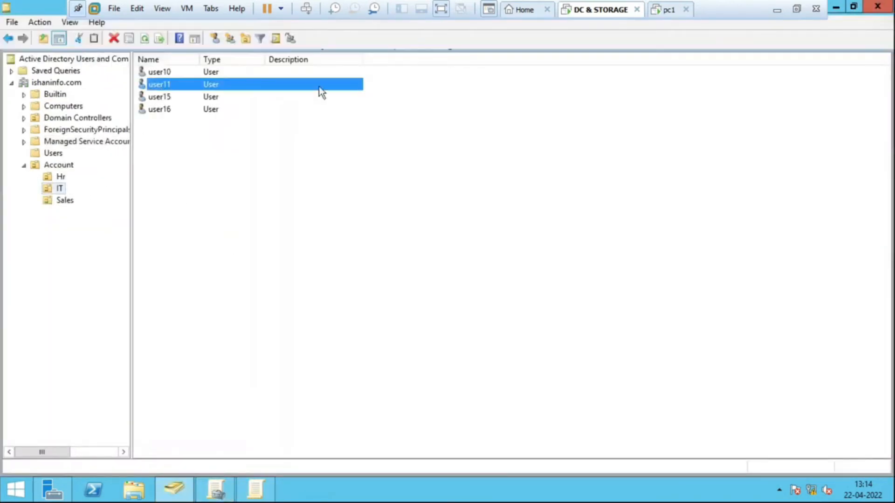
- Switch to the pc1 virtual machine and exit user10's session to the logon screen
{"action": "left_click", "coordinate": [671, 11]}
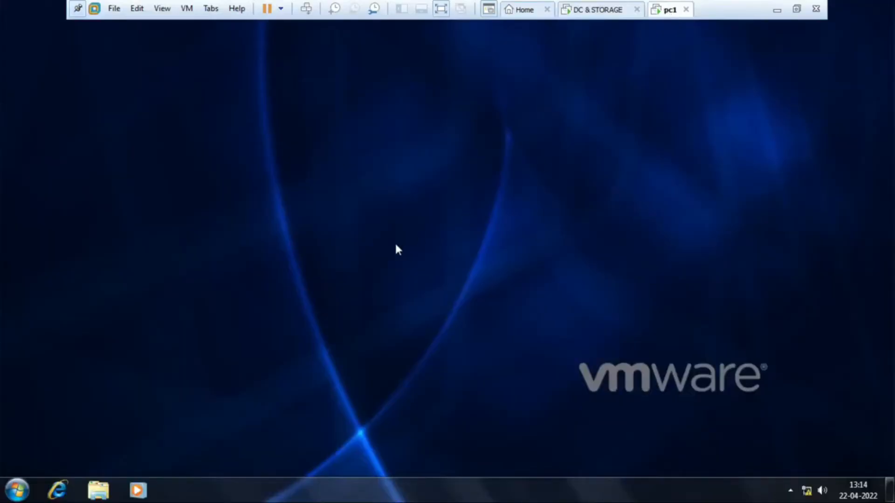
{"action": "left_click", "coordinate": [17, 489]}
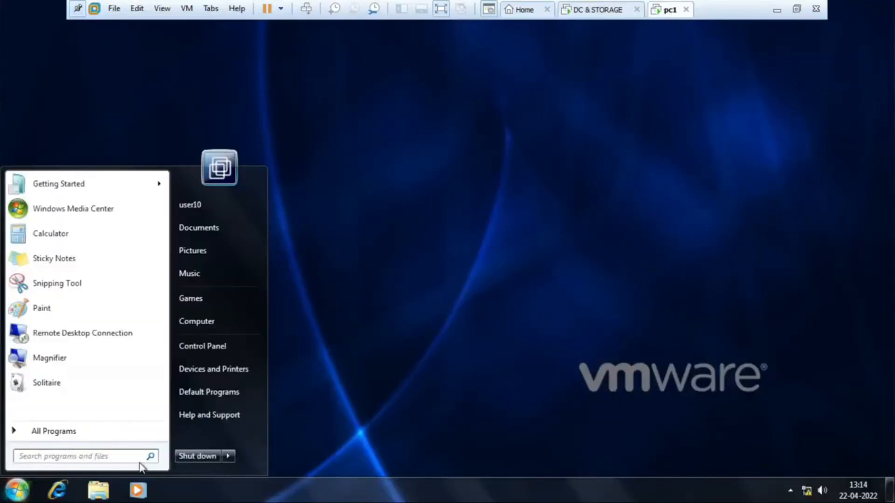
{"action": "left_click", "coordinate": [228, 456]}
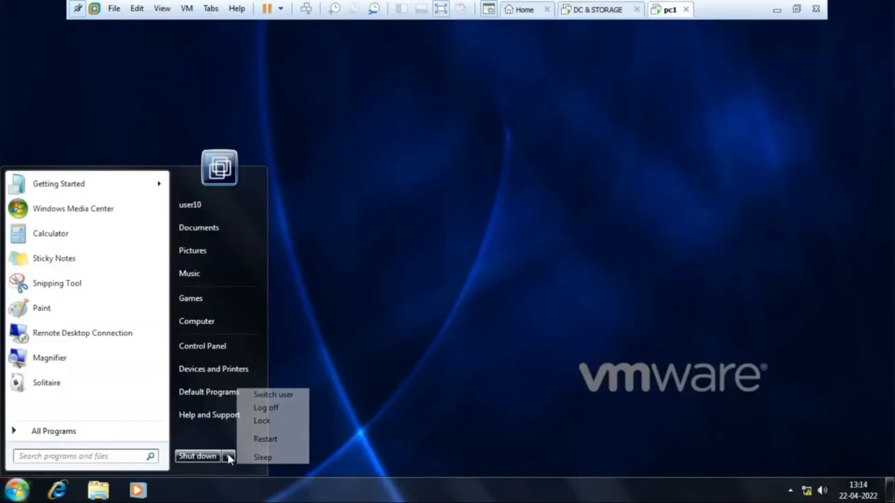
{"action": "left_click", "coordinate": [276, 407]}
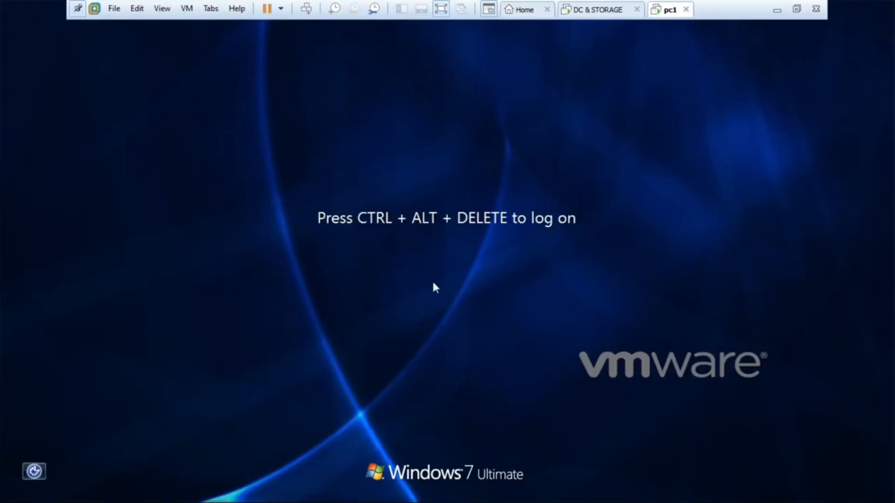
- Log on to pc1 in the ISHANINFO domain as another user, user11, with the account password
{"action": "key", "text": "ctrl+alt+Insert"}
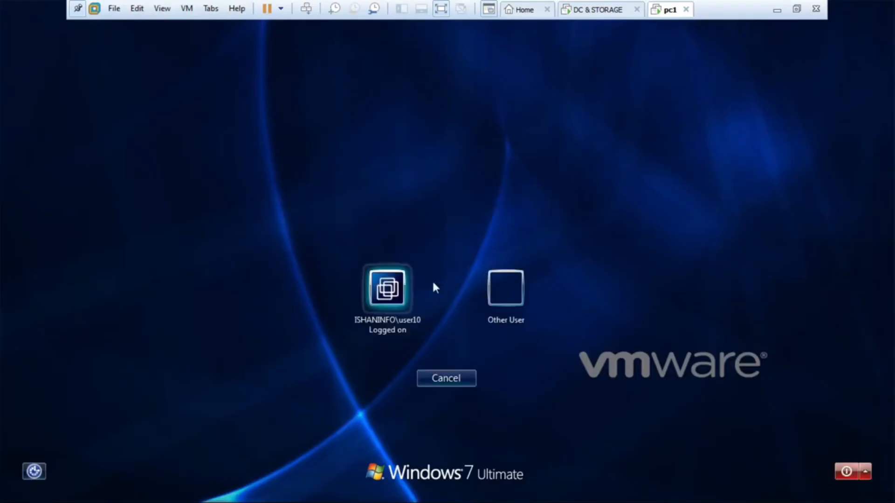
{"action": "left_click", "coordinate": [526, 306]}
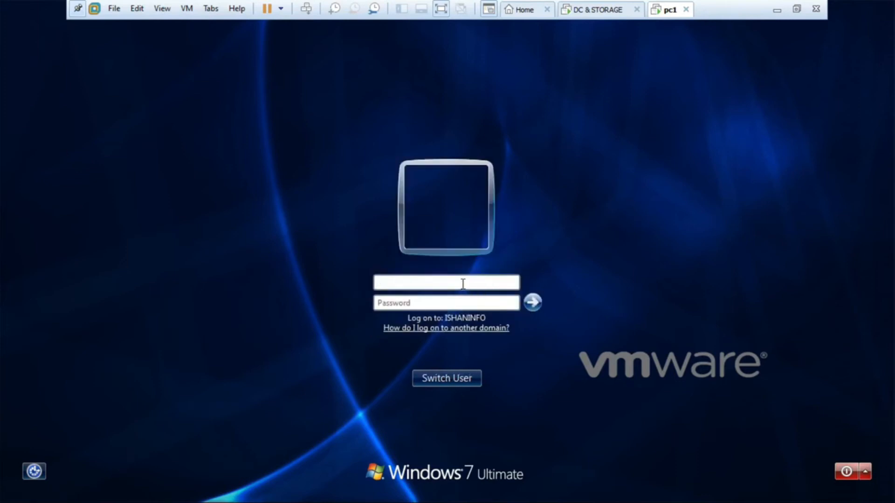
{"action": "type", "text": "user11"}
{"action": "key", "text": "Tab"}
{"action": "type", "text": "*****"}
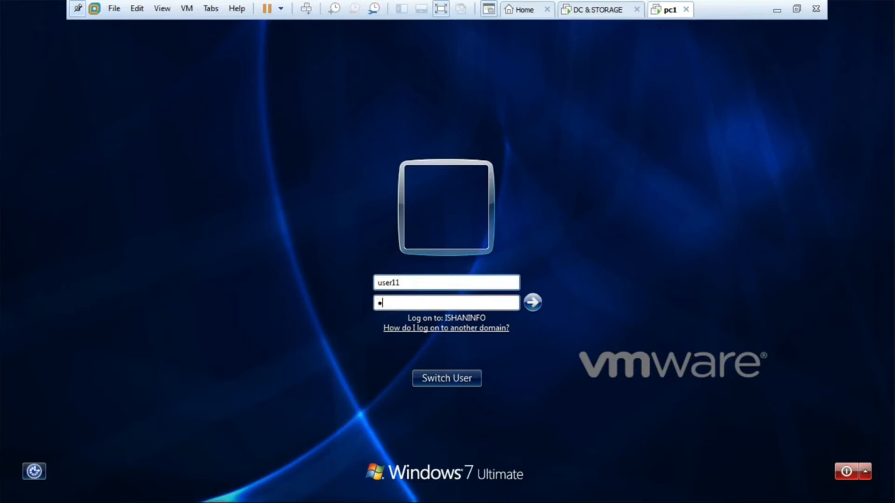
{"action": "type", "text": "*****"}
{"action": "key", "text": "Return"}
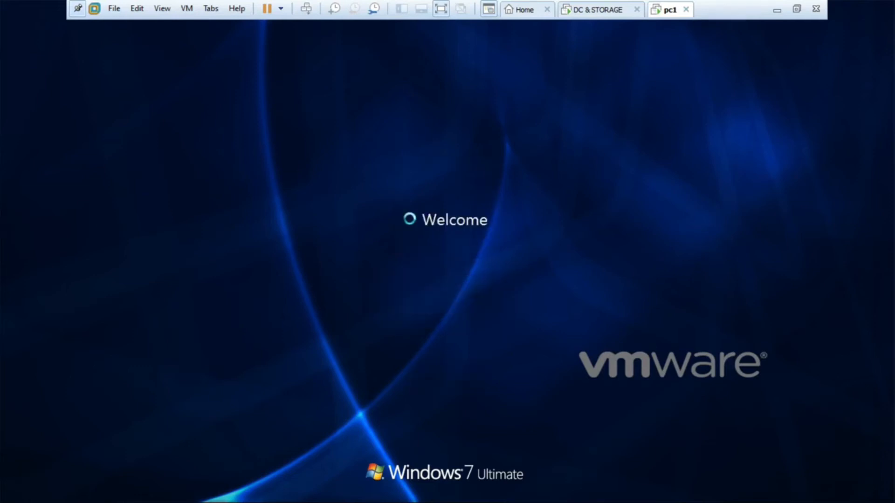
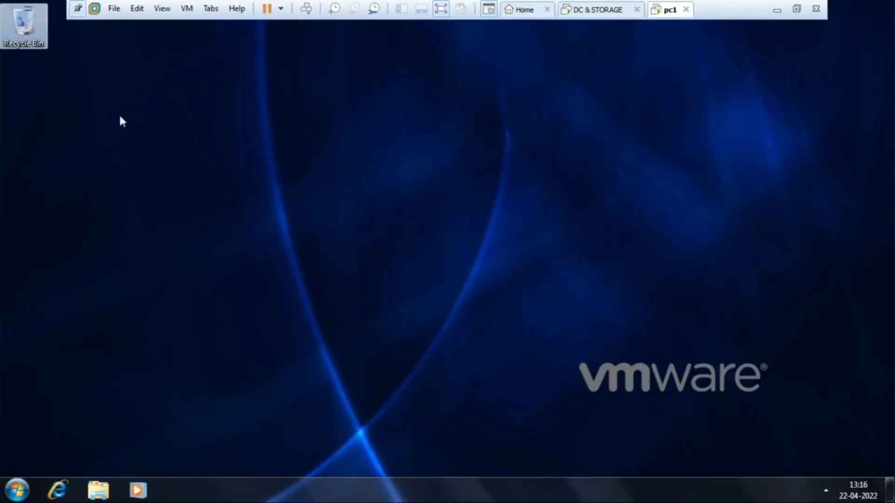
- Test user11's access on pc1 by toggling the taskbar lock off and on and opening the Run dialog
{"action": "right_click", "coordinate": [457, 488]}
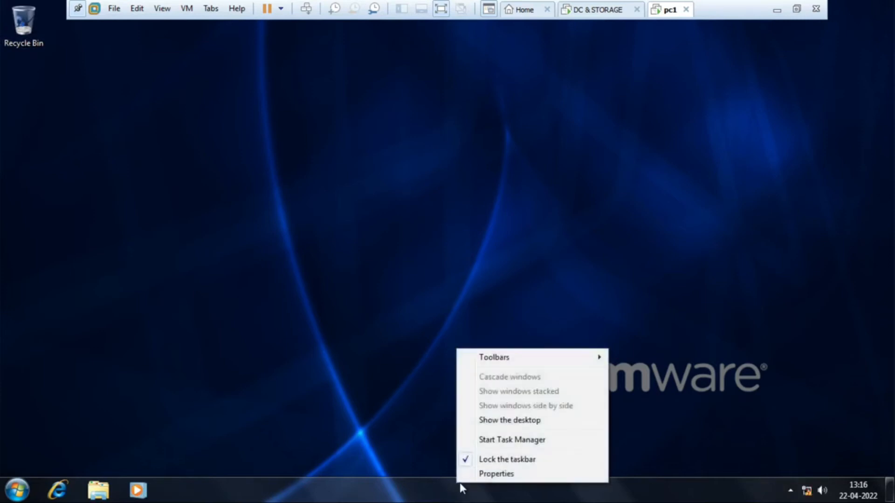
{"action": "left_click", "coordinate": [494, 462]}
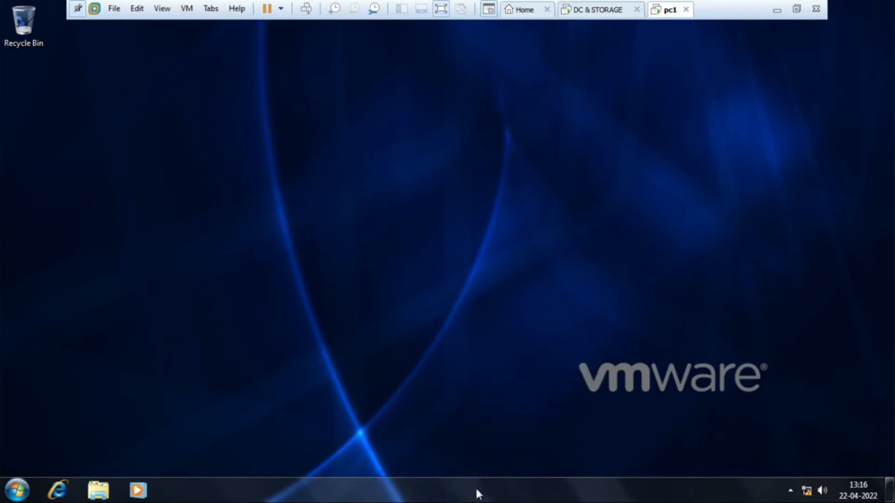
{"action": "right_click", "coordinate": [476, 488]}
{"action": "left_click", "coordinate": [508, 463]}
{"action": "key", "text": "super+r"}
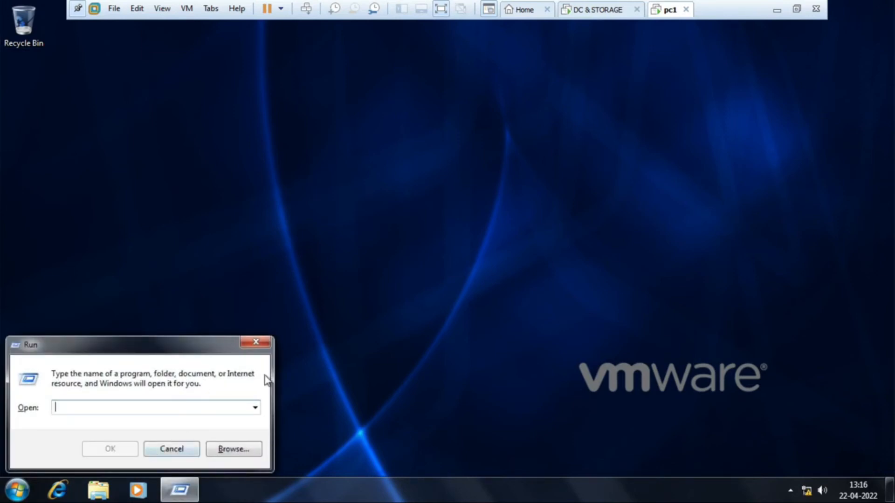
{"action": "left_click", "coordinate": [268, 343]}
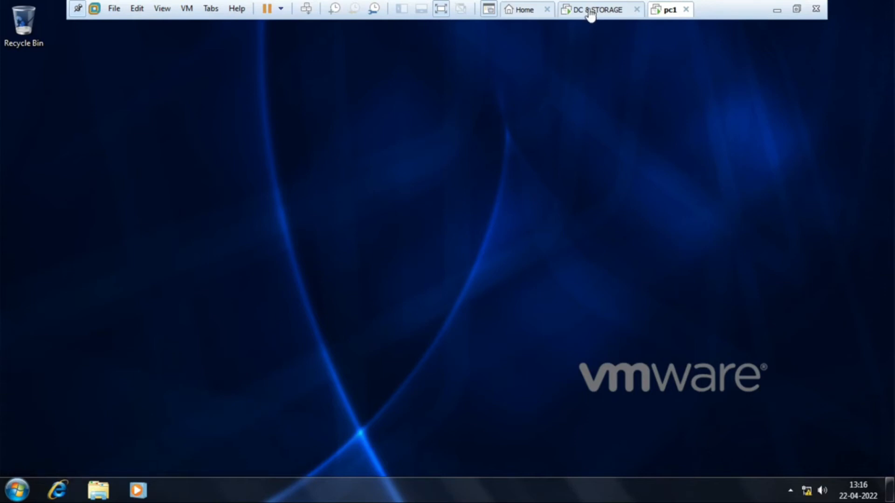
- On the DC & STORAGE virtual machine, turn off Block Inheritance for the IT OU in Group Policy Management
{"action": "left_click", "coordinate": [594, 10]}
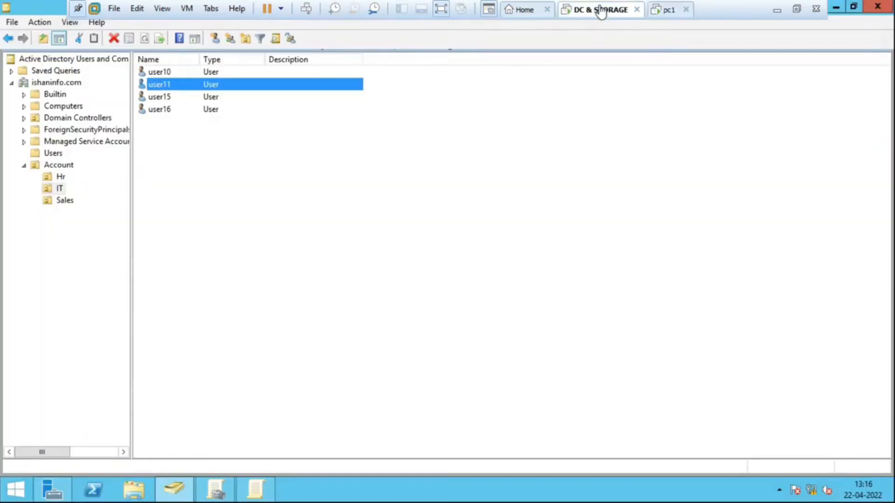
{"action": "left_click", "coordinate": [57, 188]}
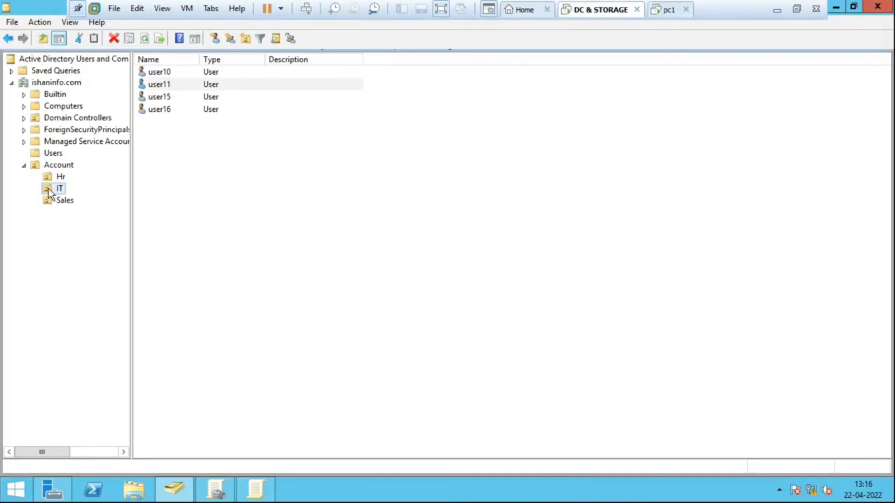
{"action": "left_click", "coordinate": [215, 489]}
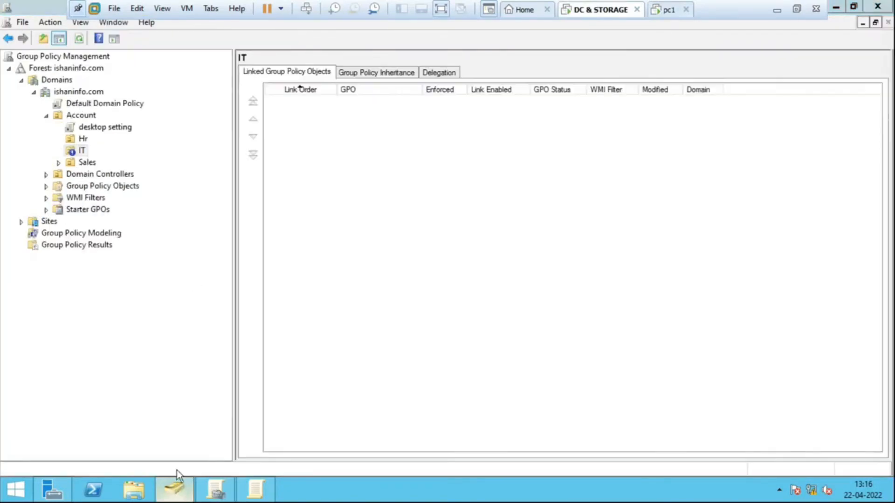
{"action": "left_click", "coordinate": [80, 154]}
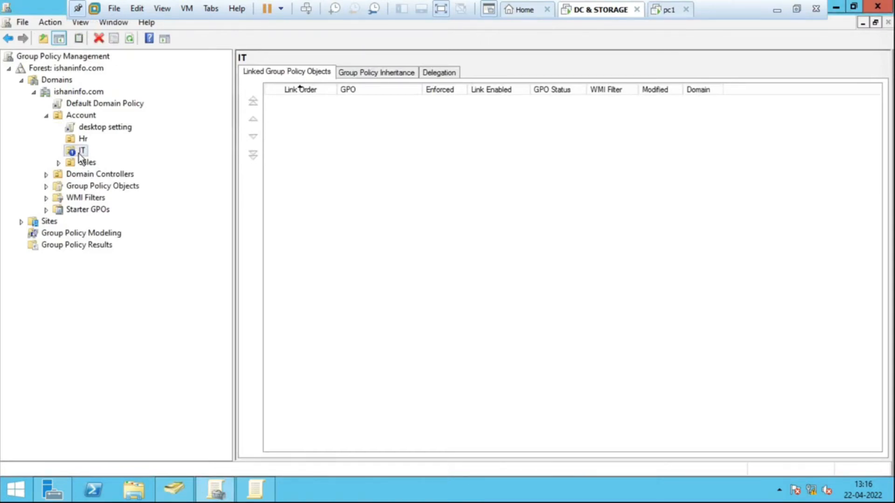
{"action": "right_click", "coordinate": [80, 153]}
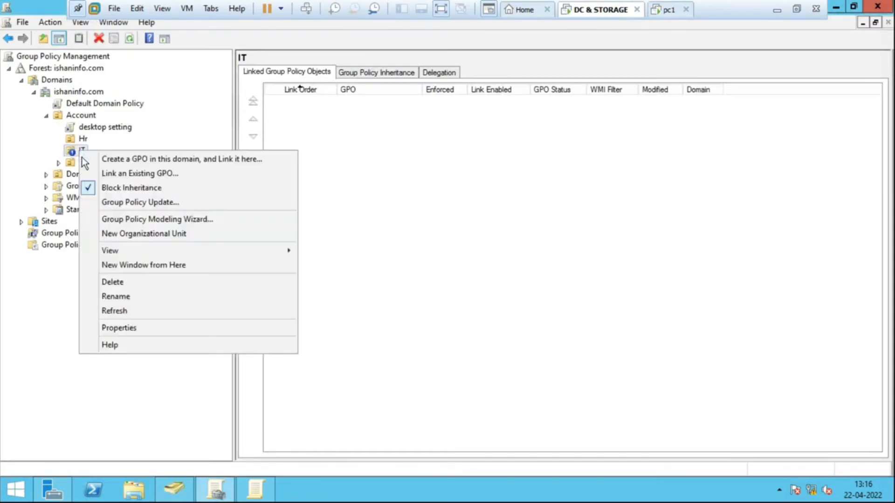
{"action": "left_click", "coordinate": [119, 187]}
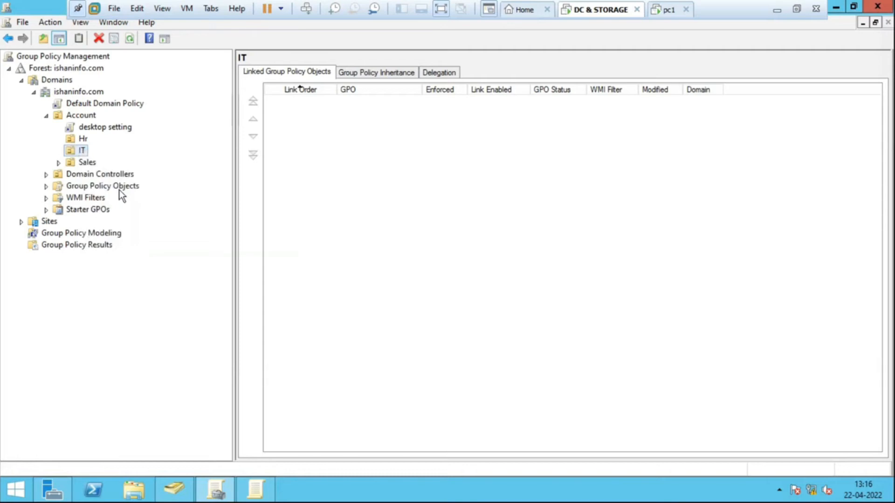
- Check the IT OU's Block Inheritance option and force a policy refresh with gpupdate /force
{"action": "right_click", "coordinate": [80, 151]}
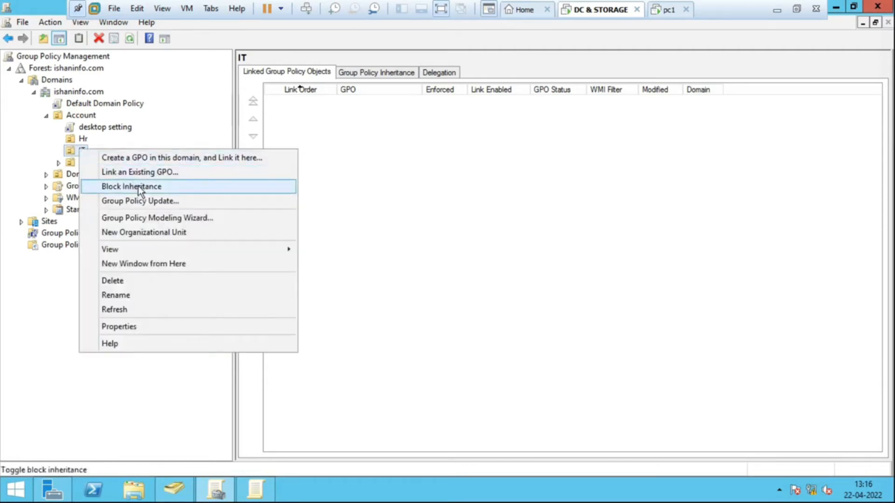
{"action": "left_click", "coordinate": [374, 188]}
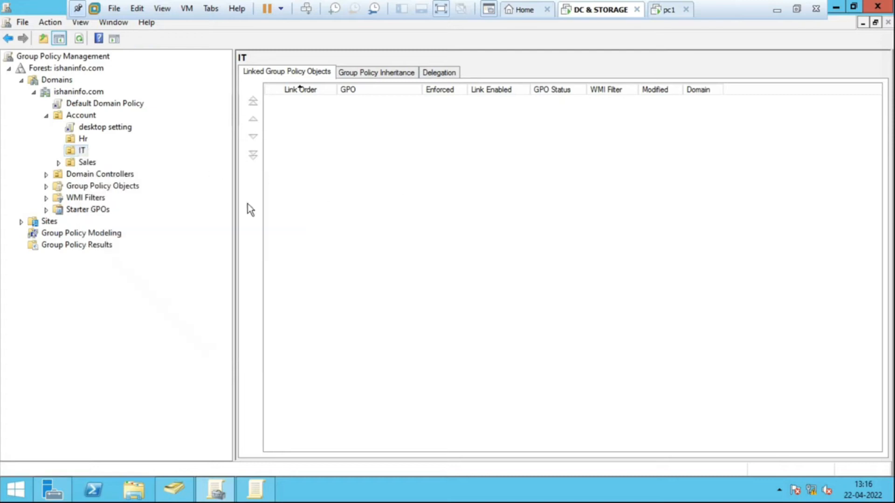
{"action": "key", "text": "super+r"}
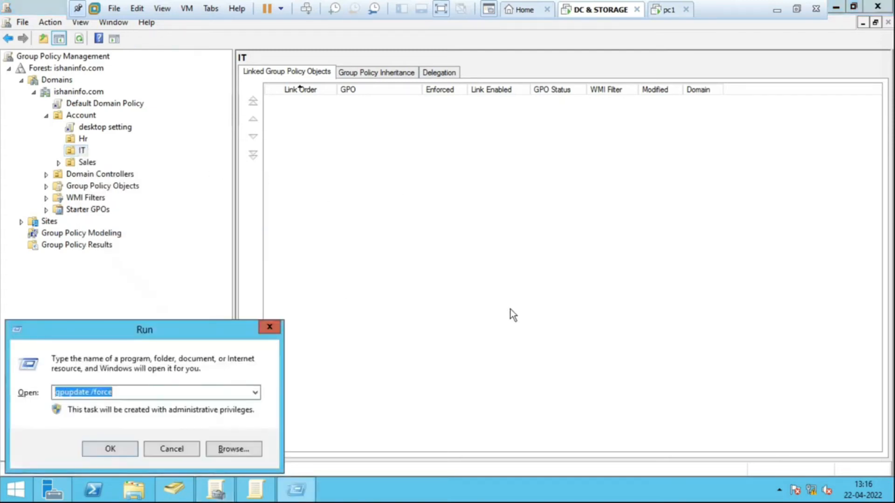
{"action": "key", "text": "Return"}
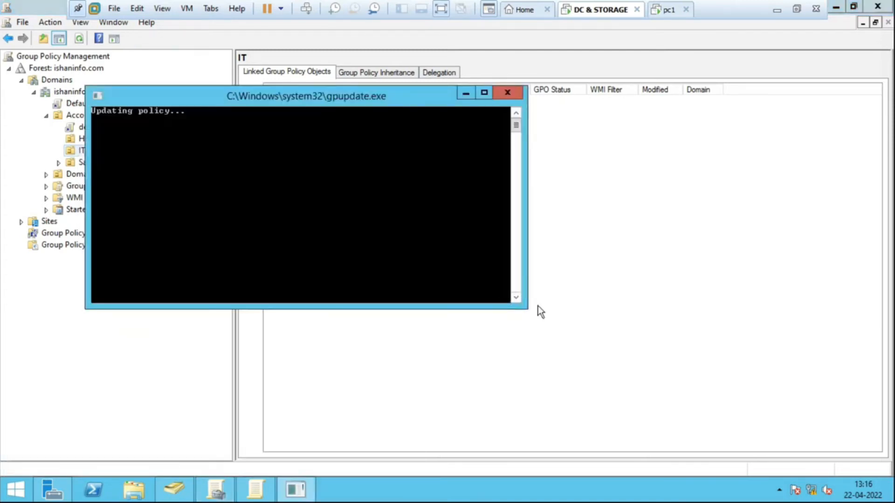
- Switch to the pc1 virtual machine and log off user11
{"action": "left_click", "coordinate": [668, 11]}
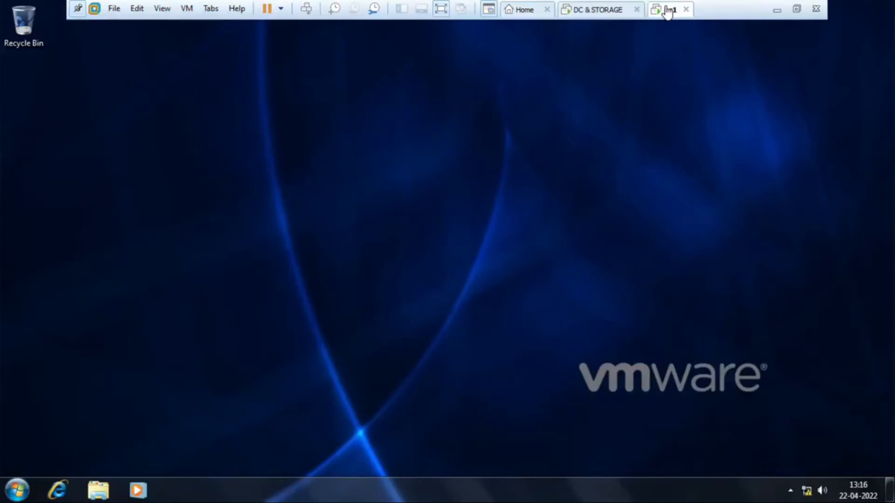
{"action": "left_click", "coordinate": [17, 489]}
{"action": "mouse_move", "coordinate": [229, 459]}
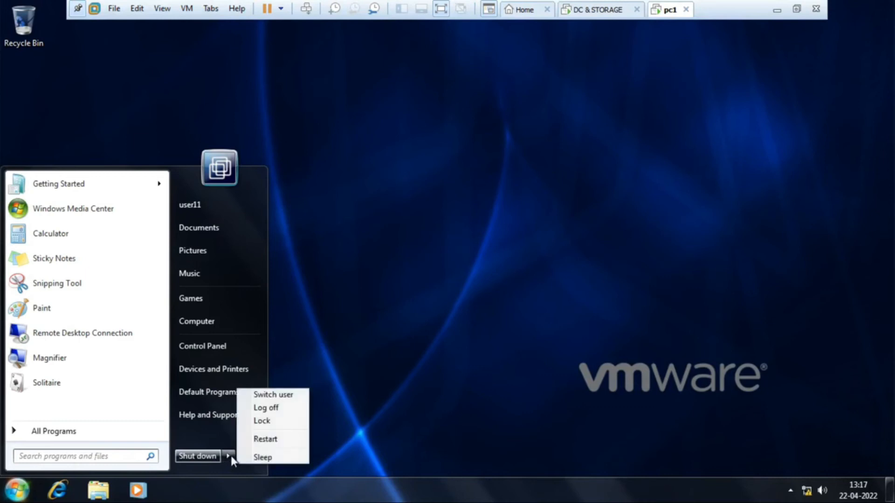
{"action": "left_click", "coordinate": [266, 409]}
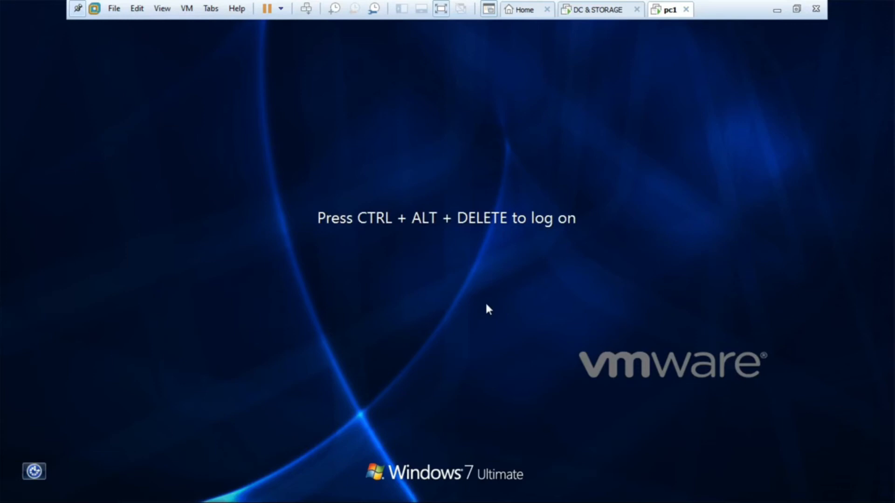
- Log on to pc1 again in the ISHANINFO domain as another user, user11, entering the account password
{"action": "key", "text": "ctrl+alt+Insert"}
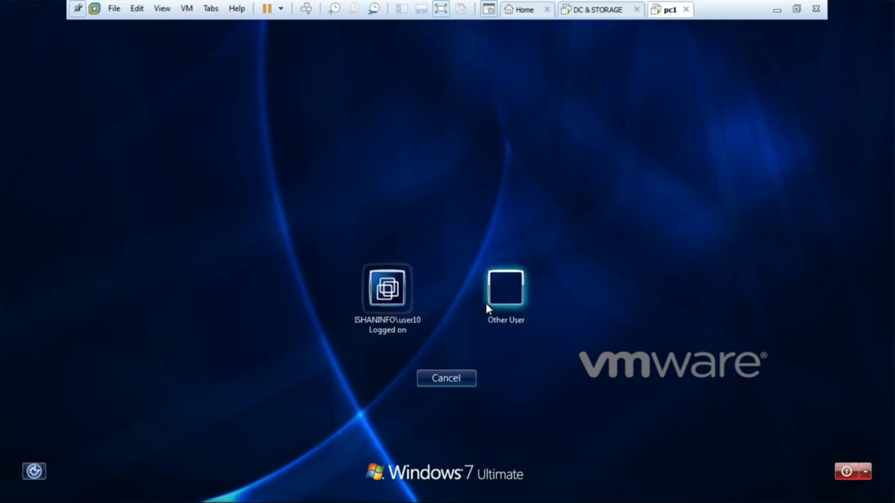
{"action": "left_click", "coordinate": [517, 303]}
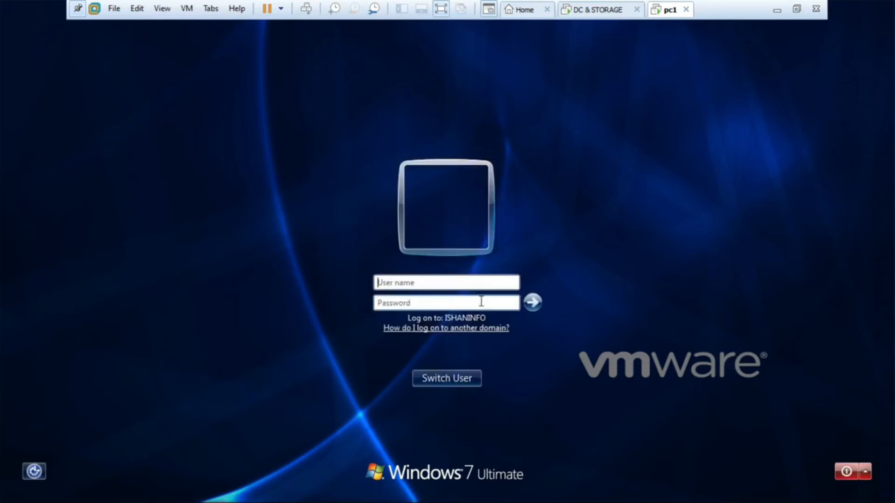
{"action": "left_click", "coordinate": [442, 284]}
{"action": "type", "text": "user11"}
{"action": "key", "text": "Tab"}
{"action": "type", "text": "••••••••"}
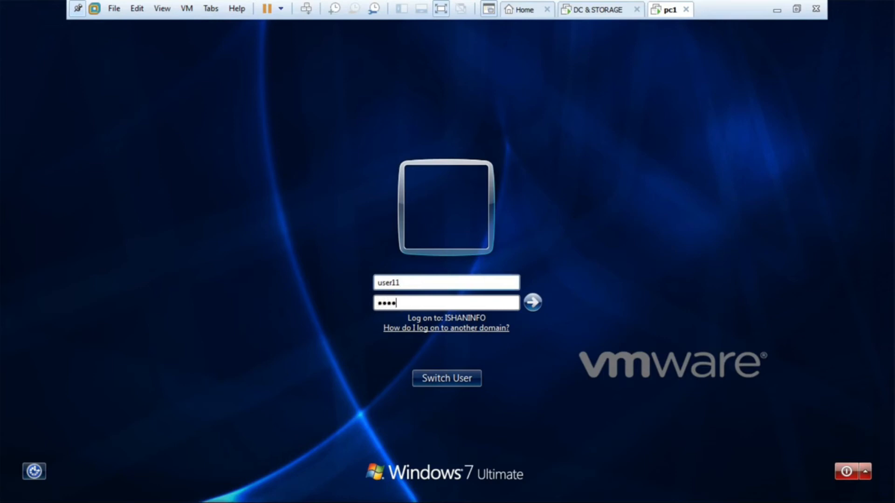
{"action": "type", "text": "•"}
{"action": "key", "text": "Return"}
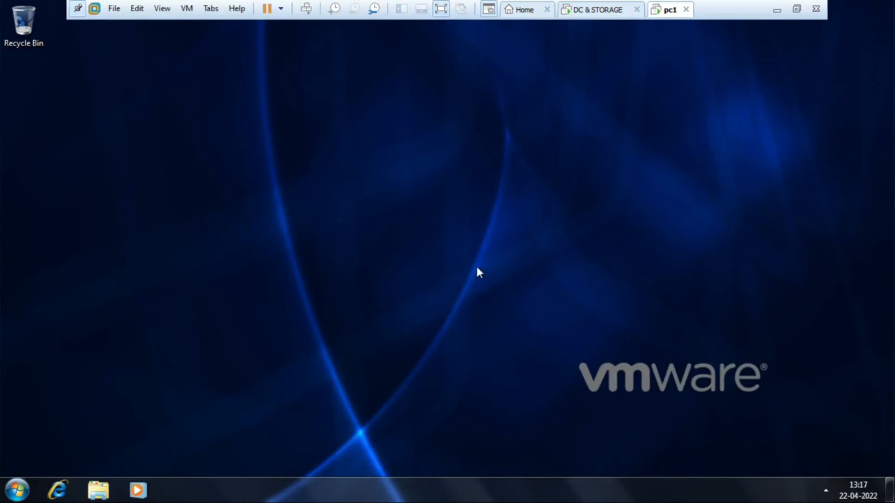
- Refresh the pc1 desktop and toggle the taskbar lock off and on to test whether the desktop restrictions apply
{"action": "right_click", "coordinate": [447, 150]}
{"action": "left_click", "coordinate": [488, 194]}
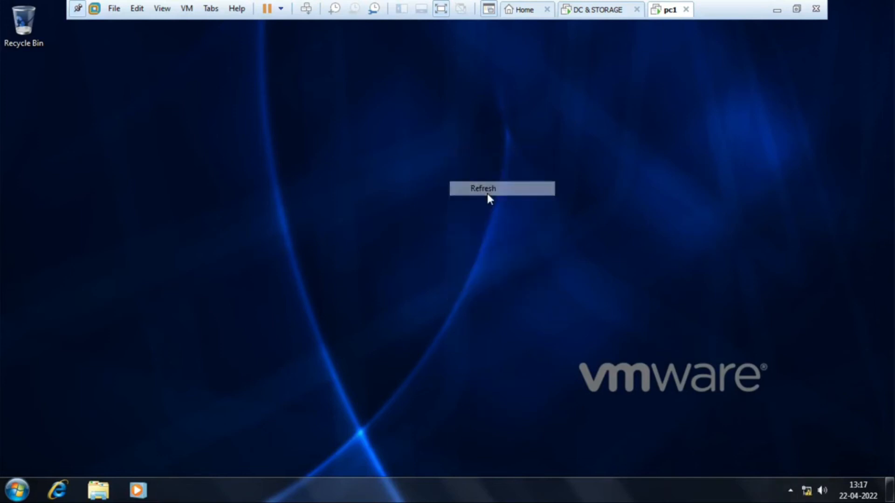
{"action": "right_click", "coordinate": [412, 138]}
{"action": "left_click", "coordinate": [447, 177]}
{"action": "right_click", "coordinate": [425, 137]}
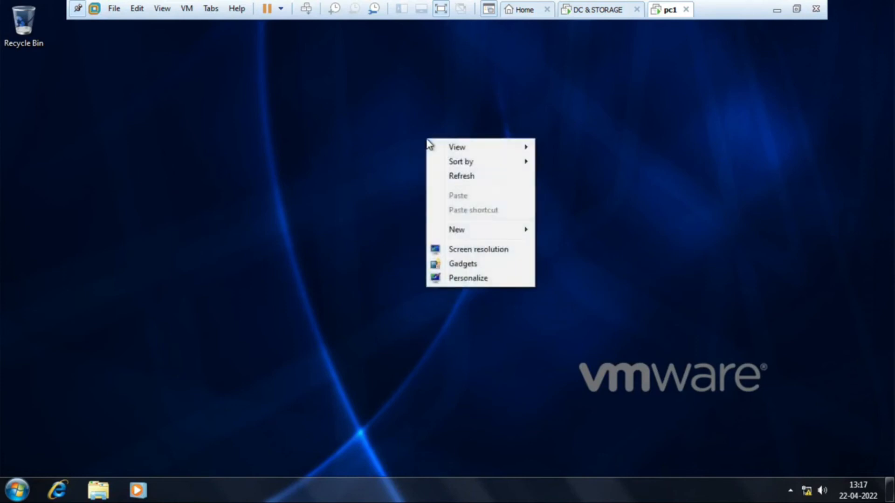
{"action": "left_click", "coordinate": [469, 180]}
{"action": "right_click", "coordinate": [464, 496]}
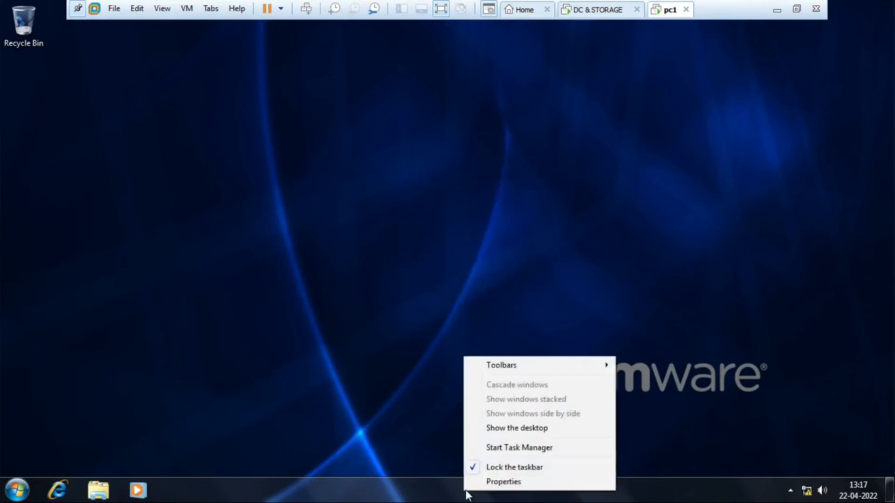
{"action": "left_click", "coordinate": [499, 467]}
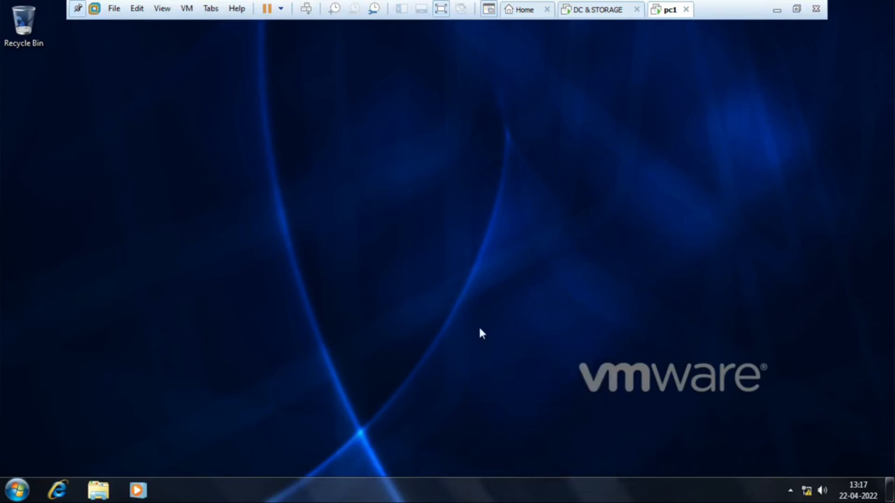
{"action": "right_click", "coordinate": [522, 495]}
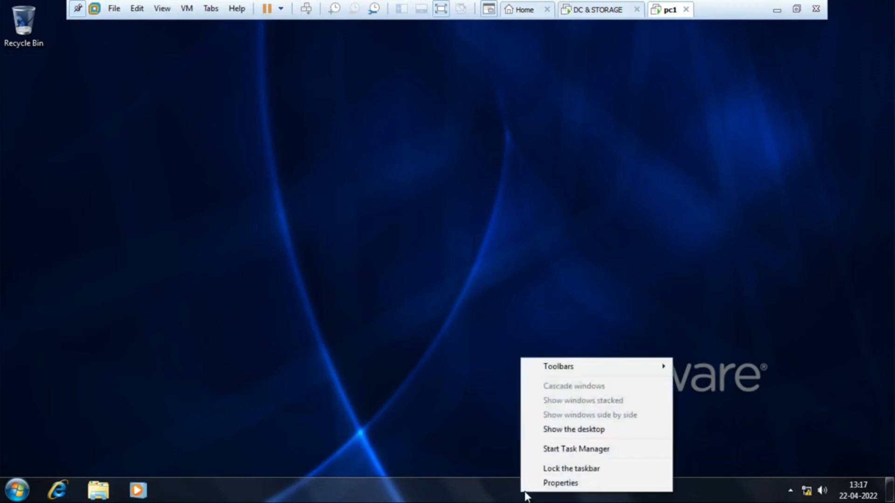
{"action": "left_click", "coordinate": [552, 470]}
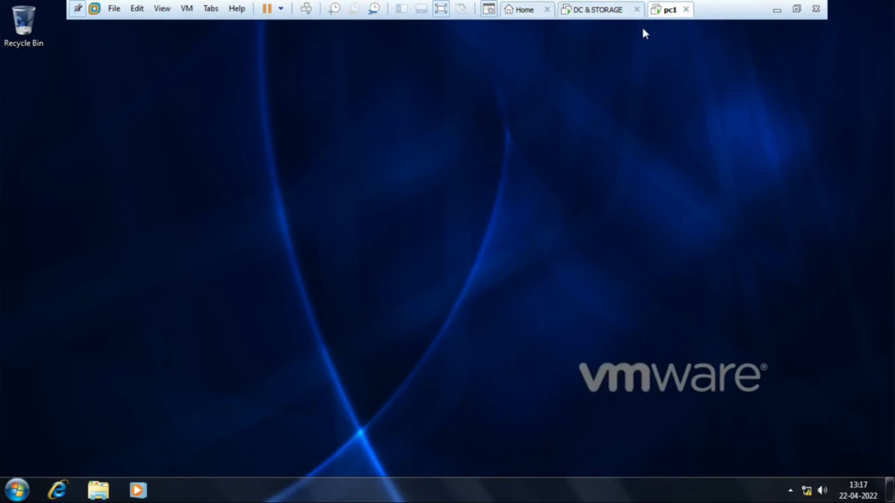
- Return to the DC & STORAGE virtual machine and inspect the IT OU's Block Inheritance option in Group Policy Management
{"action": "left_click", "coordinate": [598, 9]}
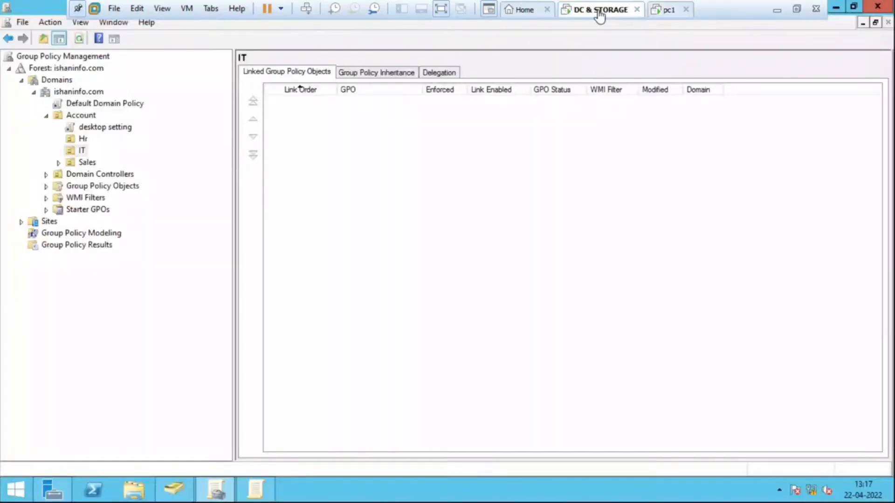
{"action": "left_click", "coordinate": [80, 151]}
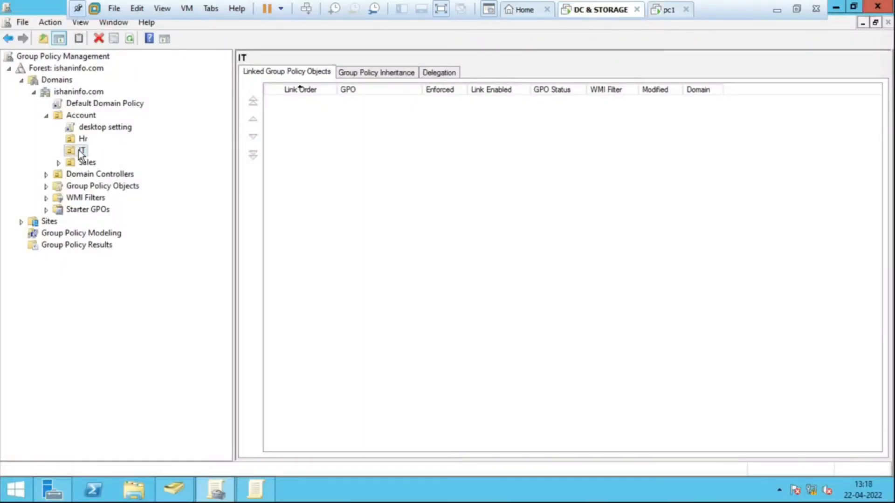
{"action": "right_click", "coordinate": [80, 150]}
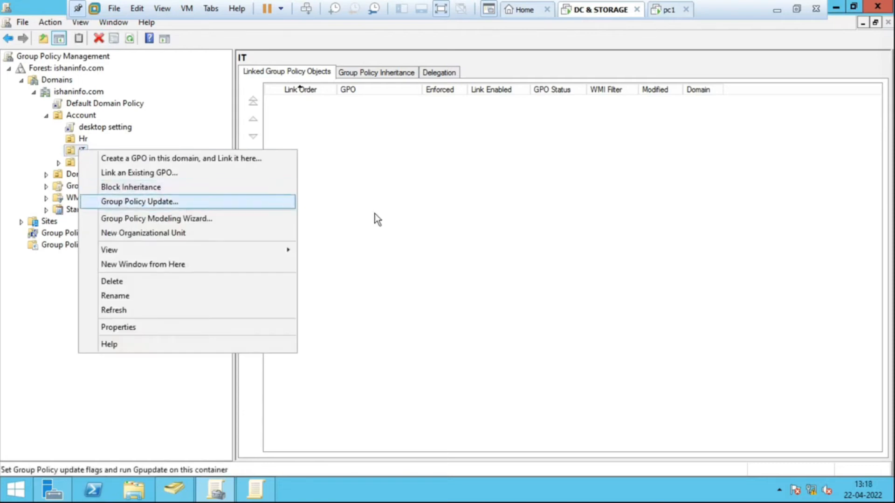
{"action": "left_click", "coordinate": [426, 220]}
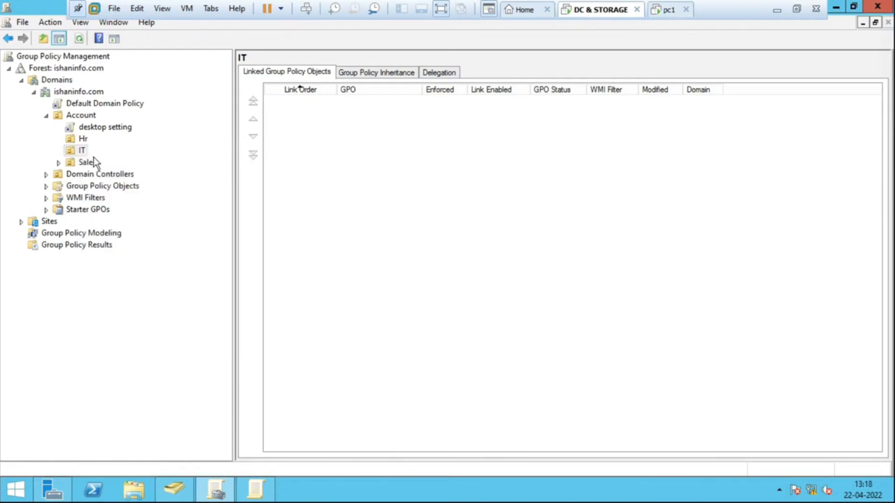
{"action": "left_click", "coordinate": [83, 152]}
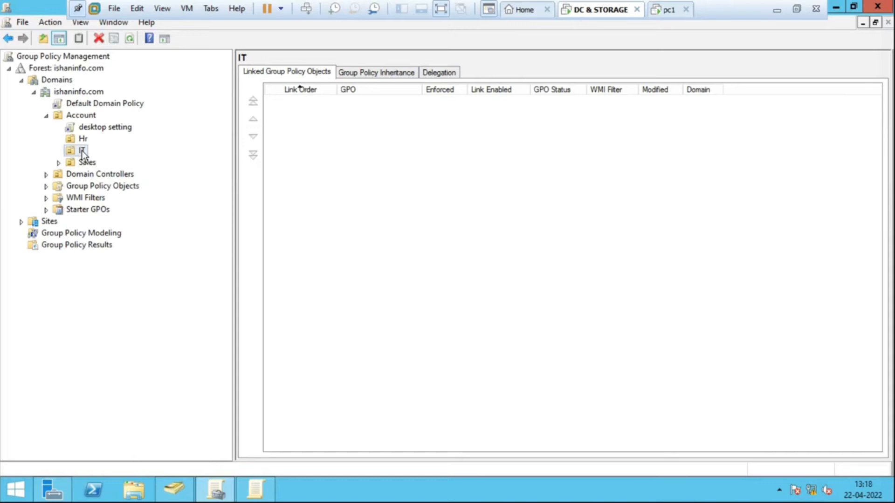
{"action": "right_click", "coordinate": [82, 151]}
{"action": "left_click", "coordinate": [81, 153]}
{"action": "right_click", "coordinate": [77, 150]}
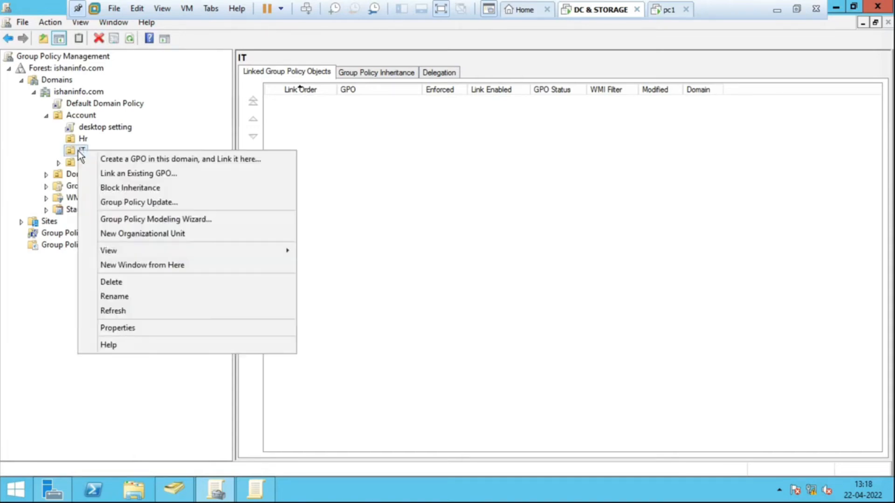
{"action": "left_click", "coordinate": [436, 192]}
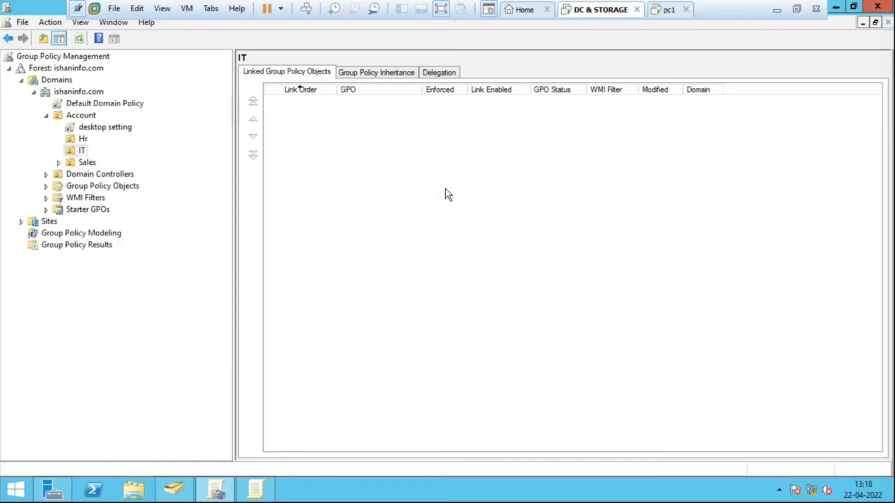
- Review the "desktop setting" GPO link under the Account OU and the GPO links of the IT and Hr OUs
{"action": "left_click", "coordinate": [107, 132]}
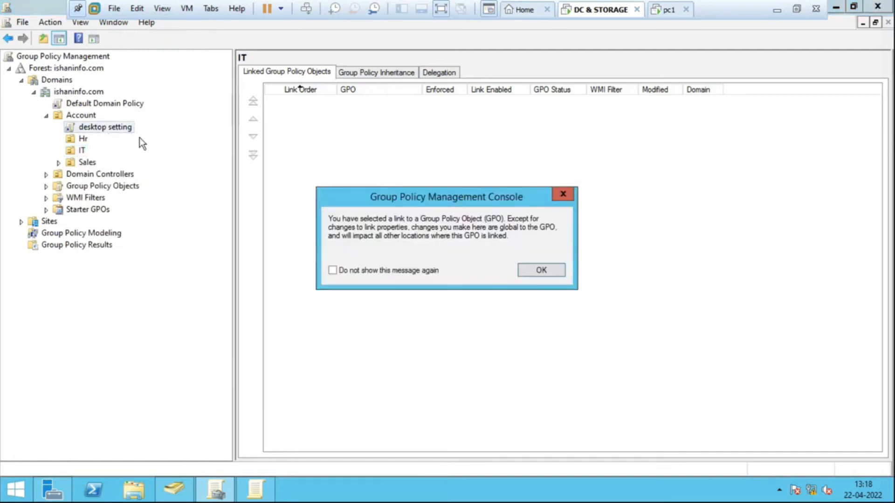
{"action": "left_click", "coordinate": [551, 271]}
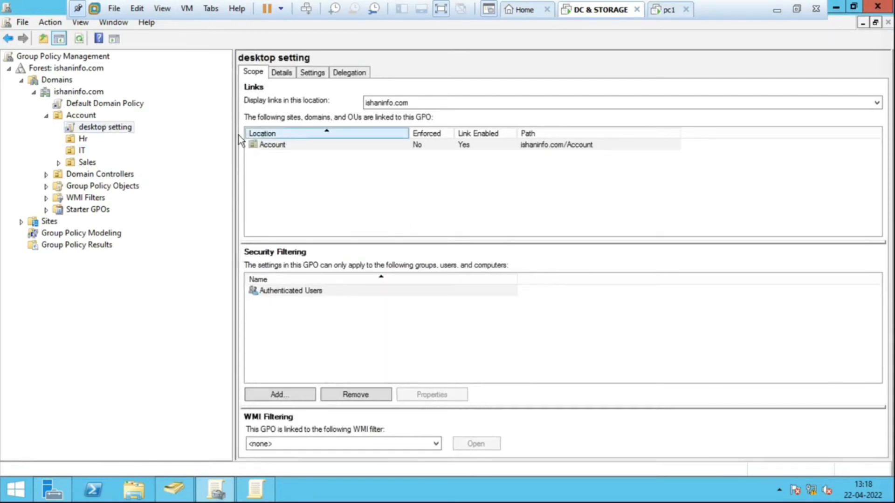
{"action": "left_click", "coordinate": [82, 148]}
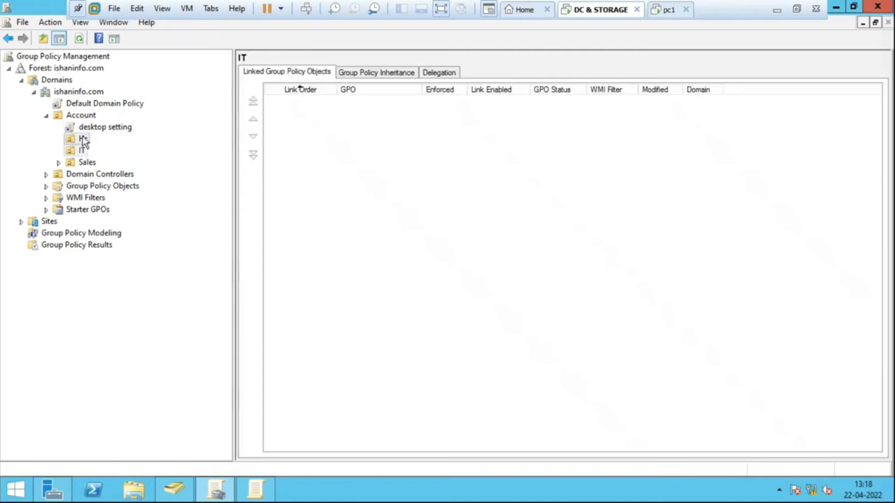
{"action": "left_click", "coordinate": [82, 137]}
{"action": "left_click", "coordinate": [106, 128]}
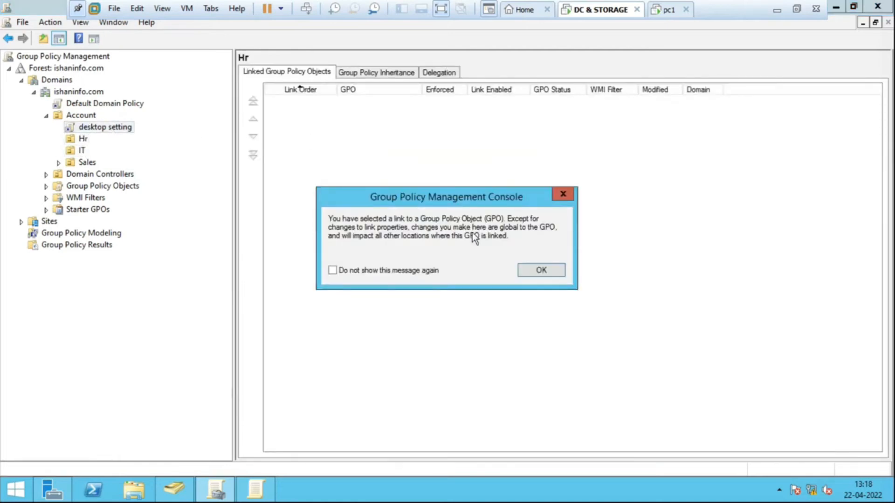
{"action": "left_click", "coordinate": [545, 270]}
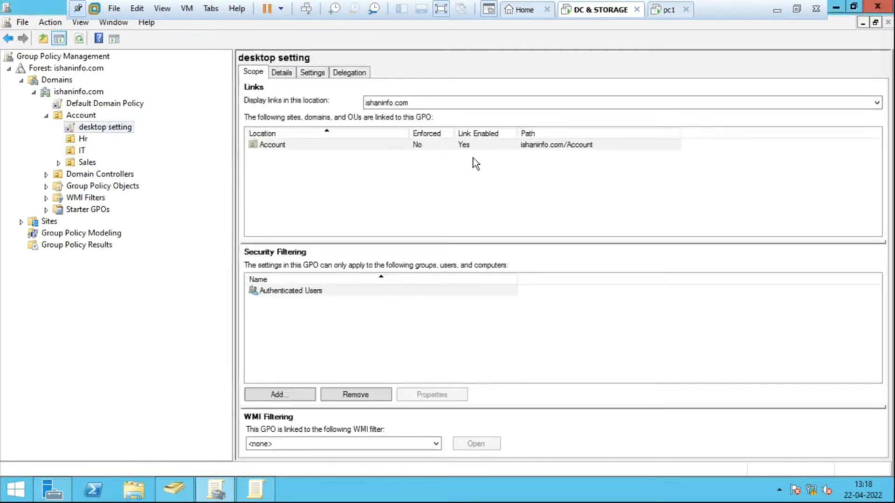
- Run gpupdate on the domain controller to refresh Group Policy
{"action": "left_click", "coordinate": [460, 194]}
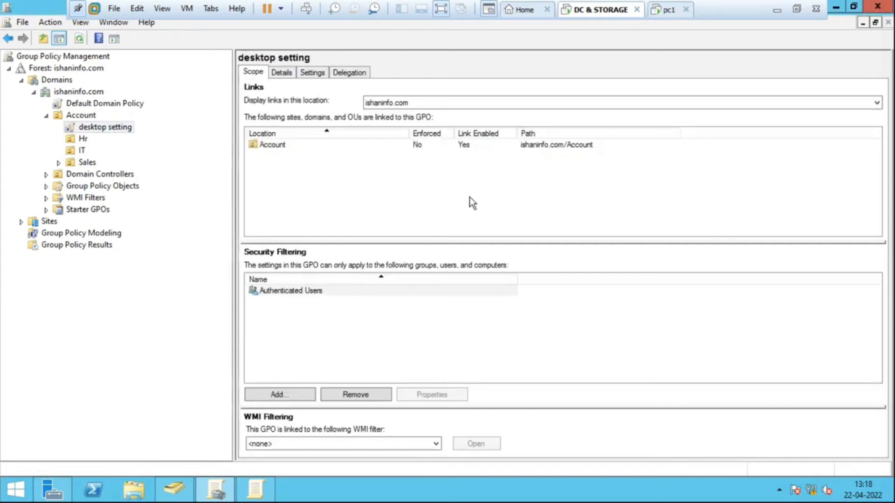
{"action": "key", "text": "super+r"}
{"action": "key", "text": "Return"}
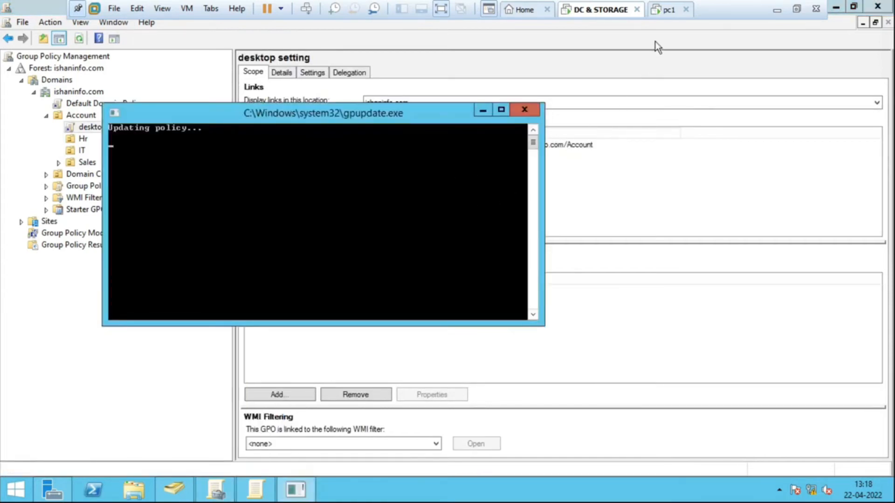
- Switch to the pc1 virtual machine, refresh user11's desktop and check which desktop options are available
{"action": "left_click", "coordinate": [670, 11]}
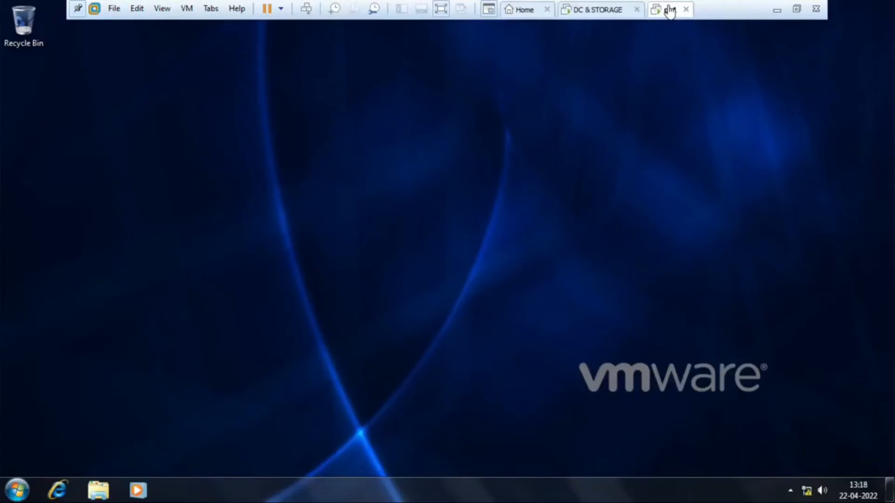
{"action": "right_click", "coordinate": [371, 159]}
{"action": "left_click", "coordinate": [416, 196]}
{"action": "right_click", "coordinate": [359, 135]}
{"action": "left_click", "coordinate": [403, 177]}
{"action": "right_click", "coordinate": [402, 178]}
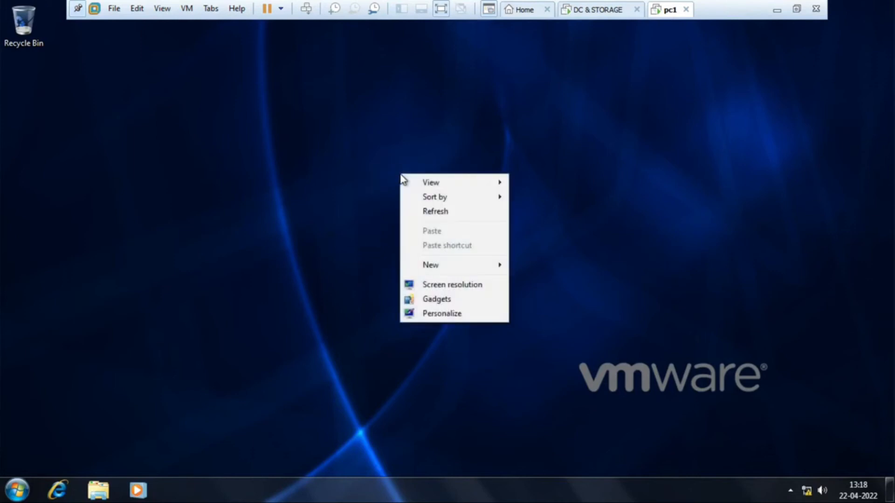
{"action": "left_click", "coordinate": [324, 196]}
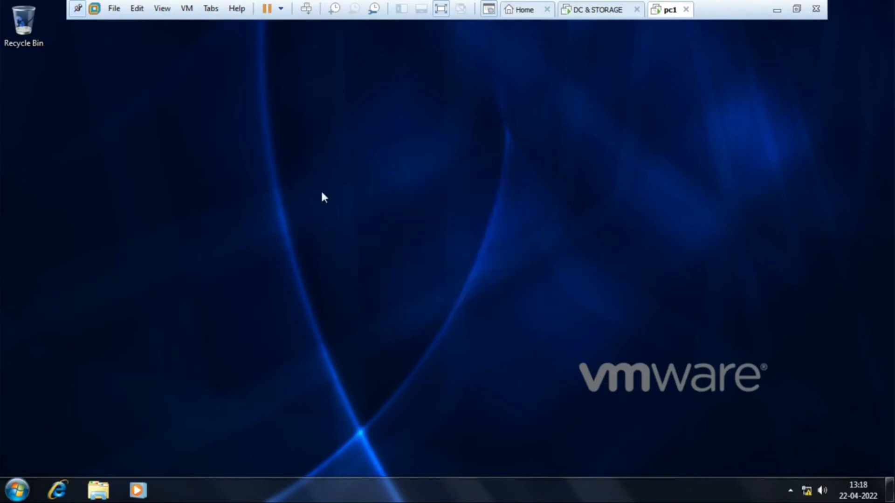
{"action": "left_click", "coordinate": [17, 490]}
{"action": "left_click", "coordinate": [459, 213]}
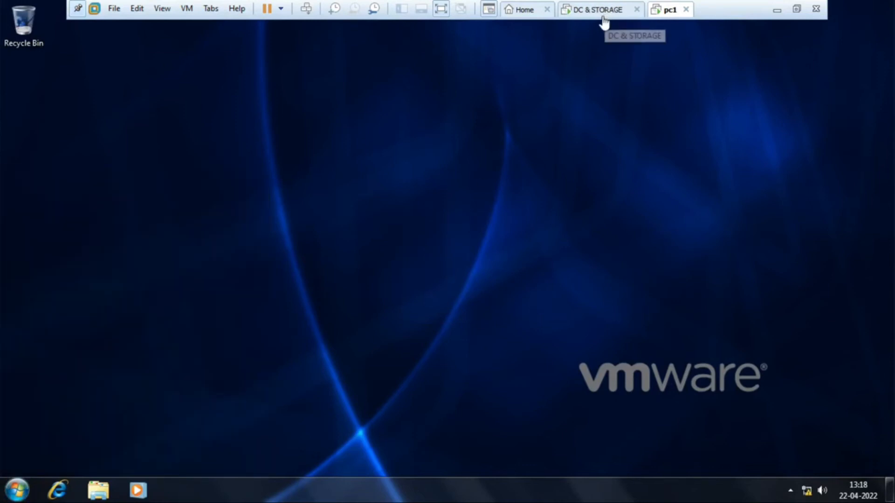
- Return to the DC & STORAGE virtual machine and find user15 in the IT OU in Active Directory Users and Computers
{"action": "left_click", "coordinate": [606, 8]}
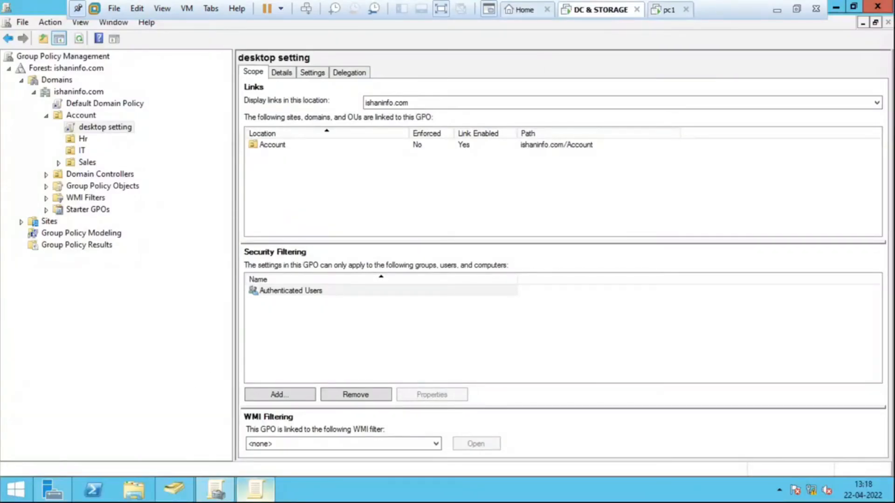
{"action": "left_click", "coordinate": [174, 489]}
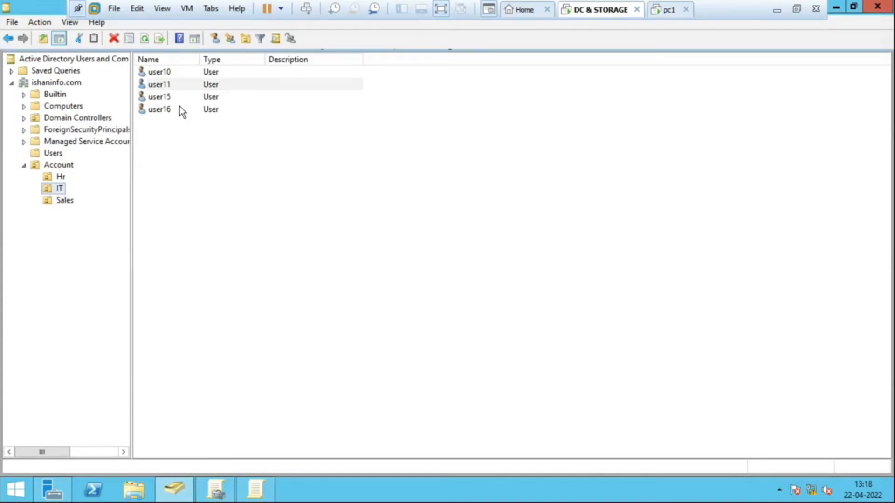
{"action": "left_click", "coordinate": [168, 97]}
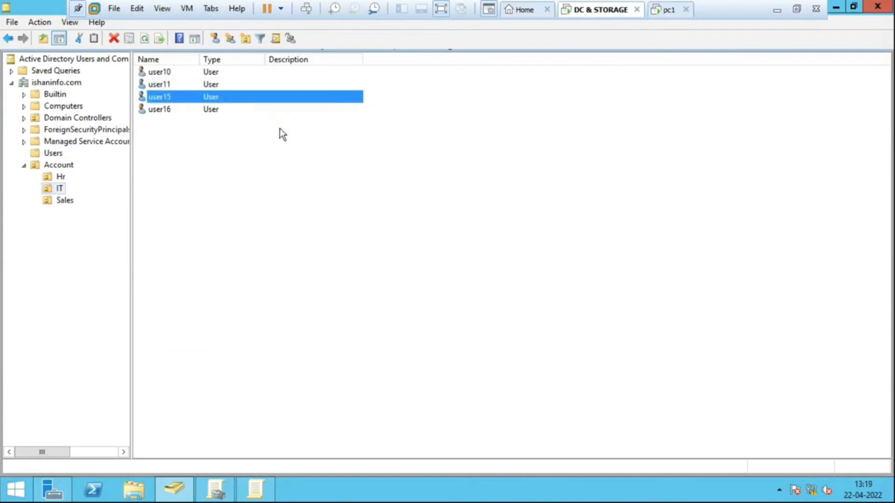
- Go back to the pc1 virtual machine and leave user11's session with Switch user
{"action": "left_click", "coordinate": [667, 10]}
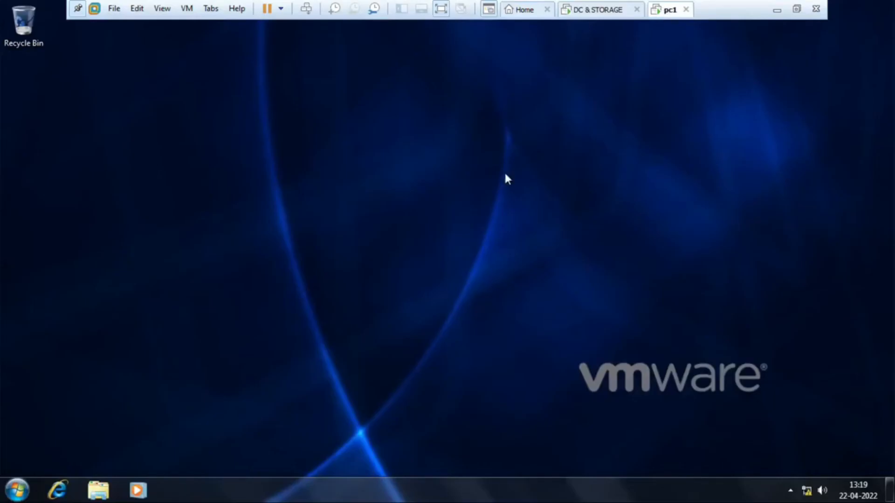
{"action": "left_click", "coordinate": [18, 490]}
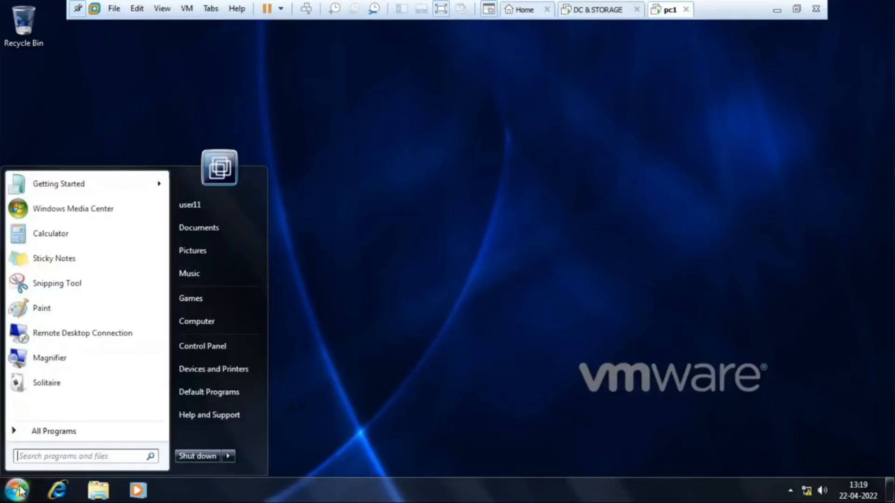
{"action": "left_click", "coordinate": [227, 456]}
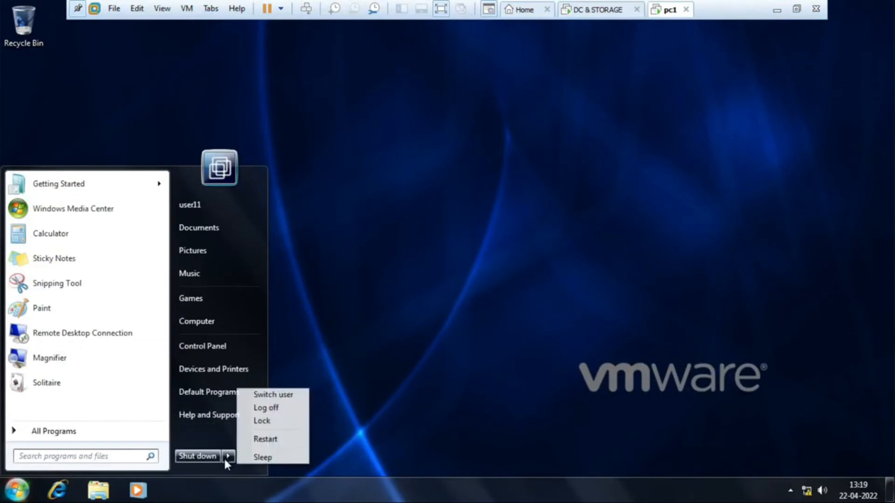
{"action": "left_click", "coordinate": [272, 395]}
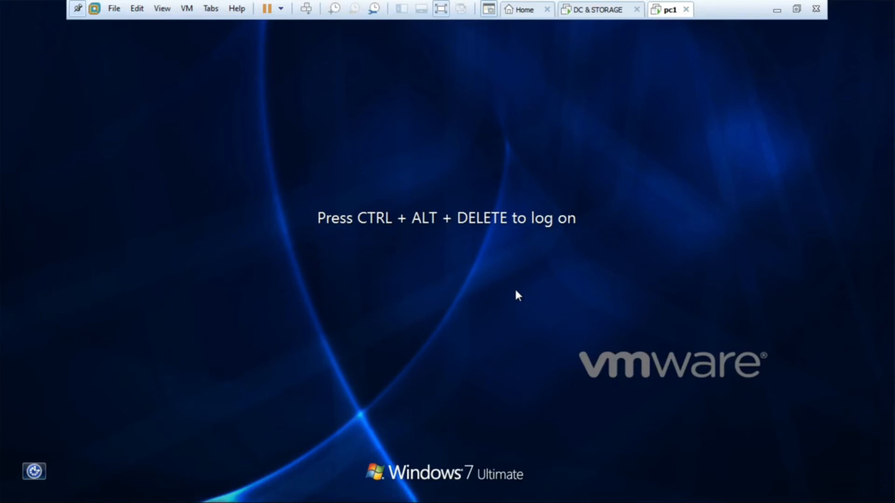
- Log on to pc1 in the ISHANINFO domain as another user, user15, entering the account password
{"action": "key", "text": "ctrl+alt+Insert"}
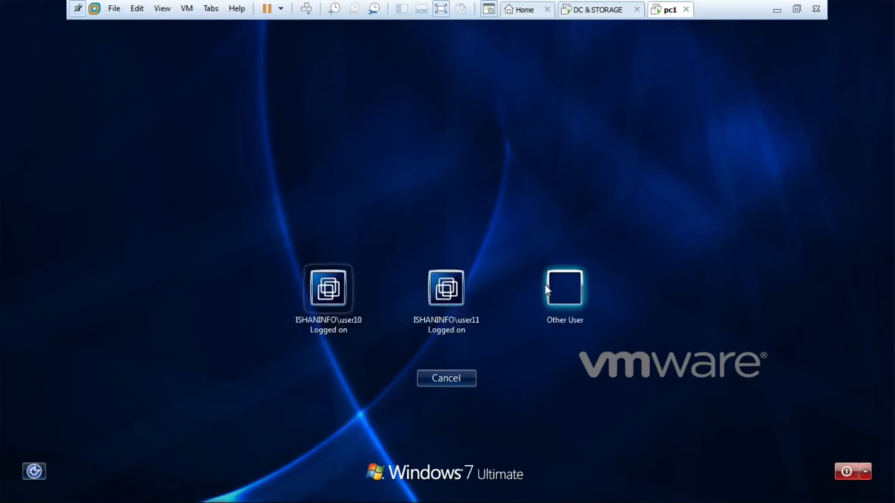
{"action": "left_click", "coordinate": [548, 289]}
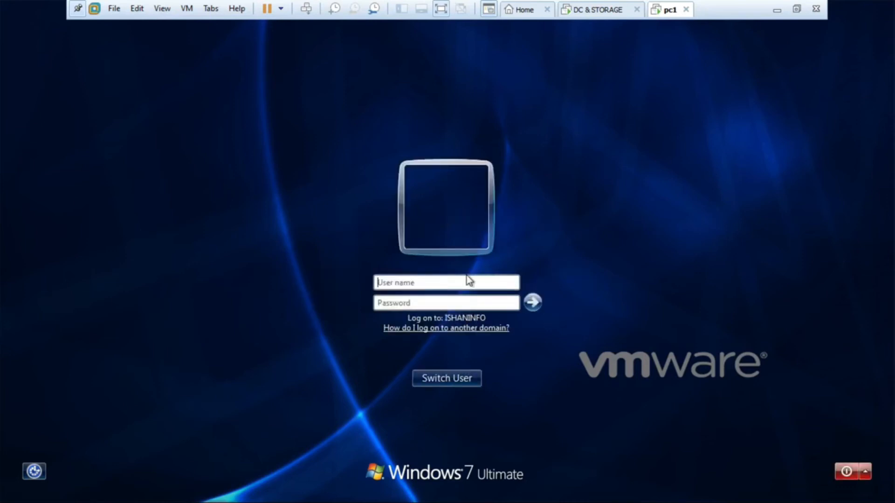
{"action": "type", "text": "user15"}
{"action": "key", "text": "Tab"}
{"action": "type", "text": "***"}
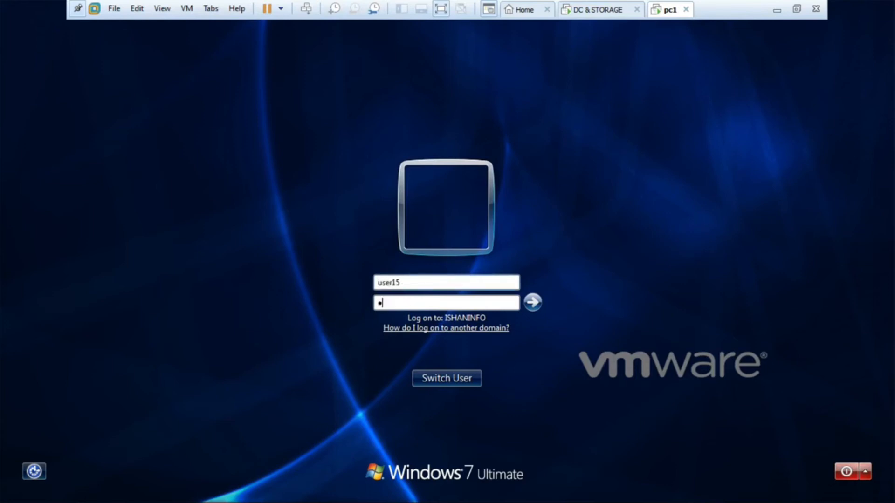
{"action": "type", "text": "******"}
{"action": "key", "text": "Return"}
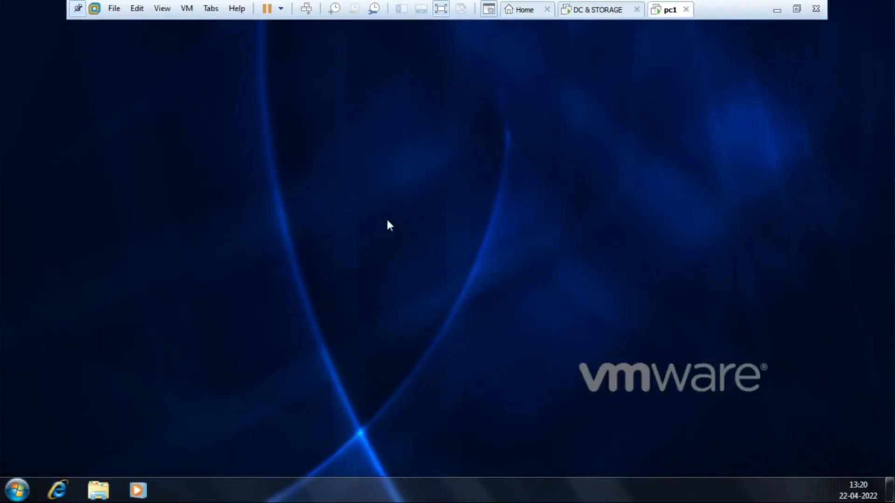
- Test the taskbar restrictions for user15 by checking the Lock the taskbar and Properties options
{"action": "right_click", "coordinate": [534, 495]}
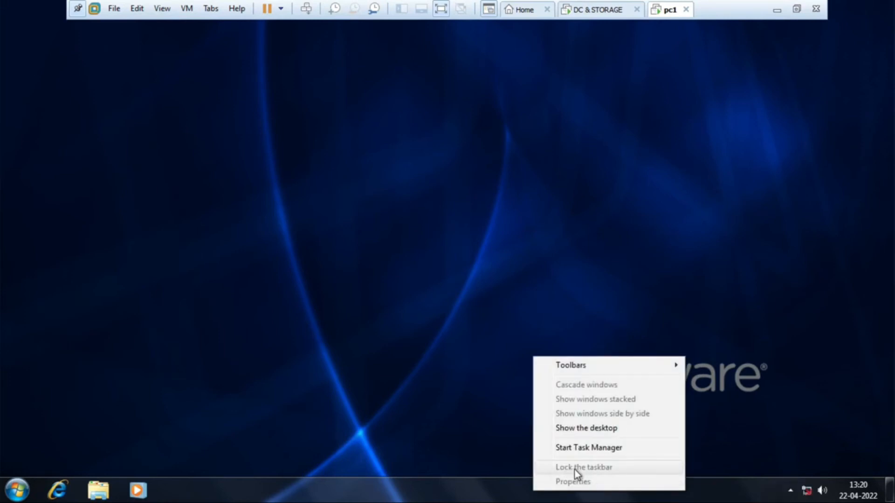
{"action": "left_click", "coordinate": [326, 408]}
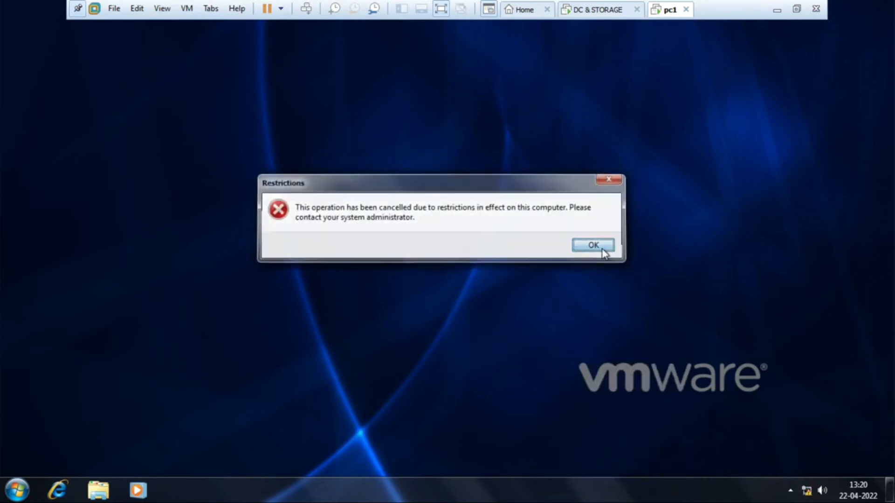
{"action": "left_click", "coordinate": [593, 245]}
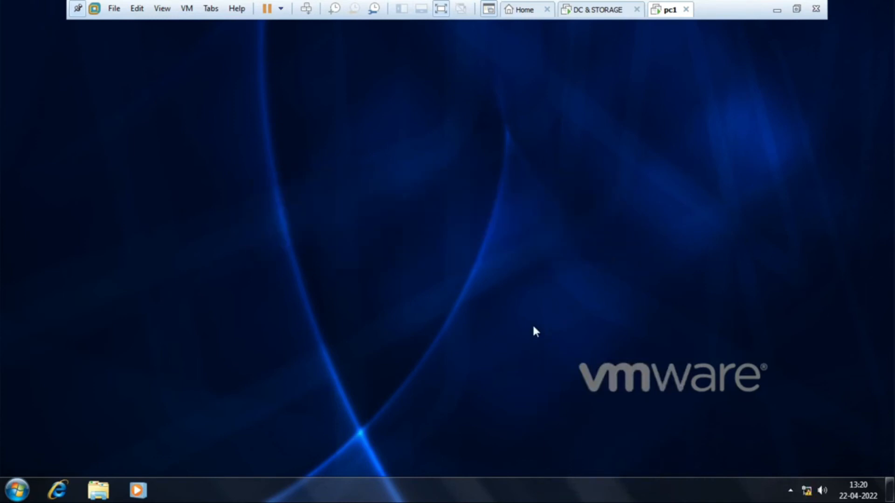
- Switch to Group Policy Management on the DC & STORAGE virtual machine and check the IT OU's Block Inheritance option
{"action": "left_click", "coordinate": [598, 10]}
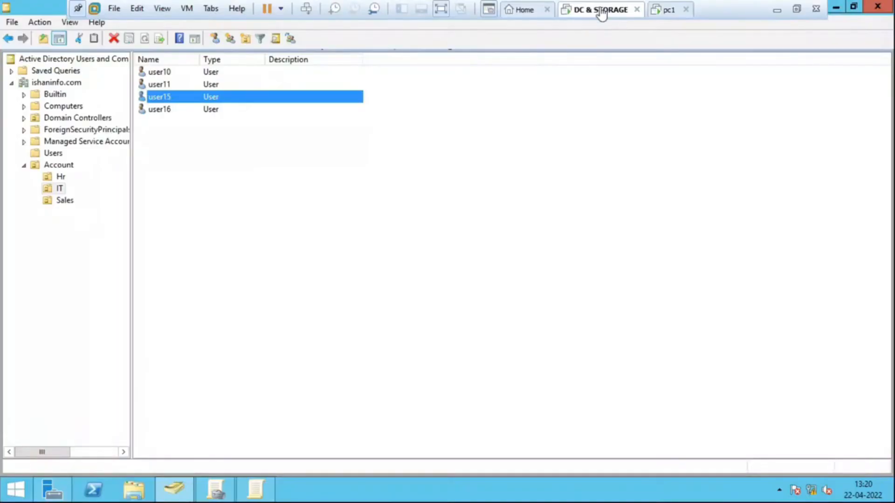
{"action": "left_click", "coordinate": [215, 490]}
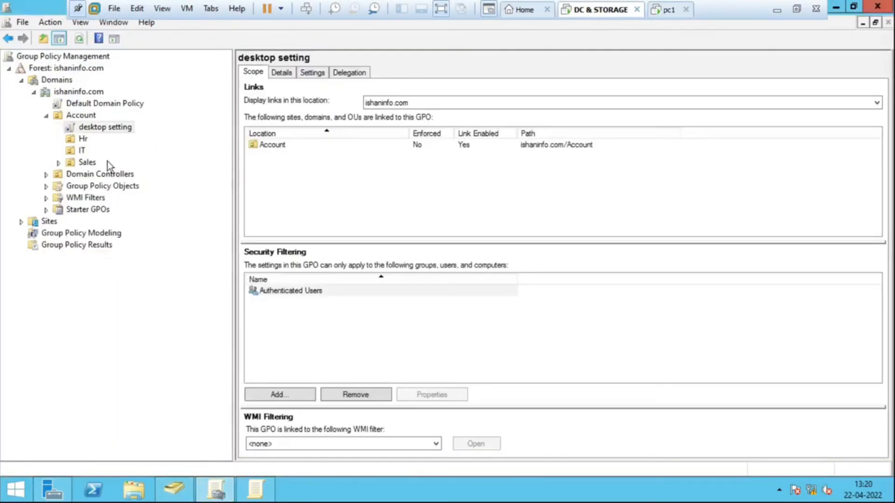
{"action": "left_click", "coordinate": [74, 152]}
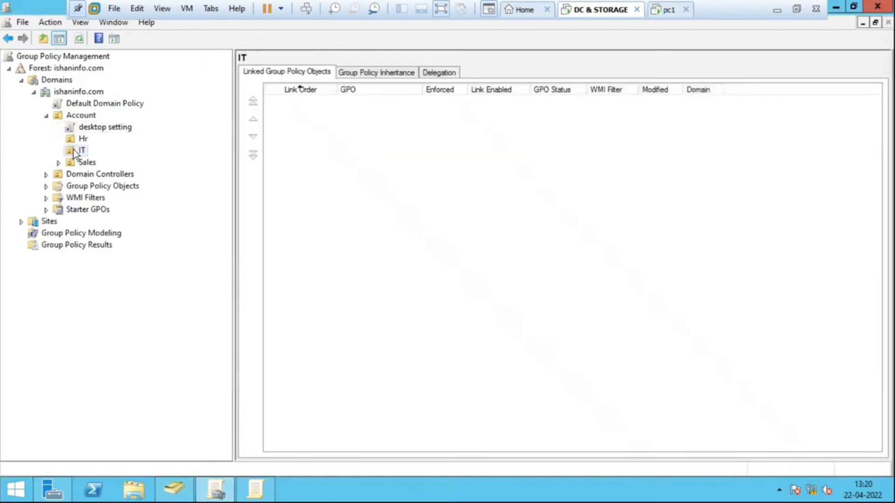
{"action": "right_click", "coordinate": [74, 152]}
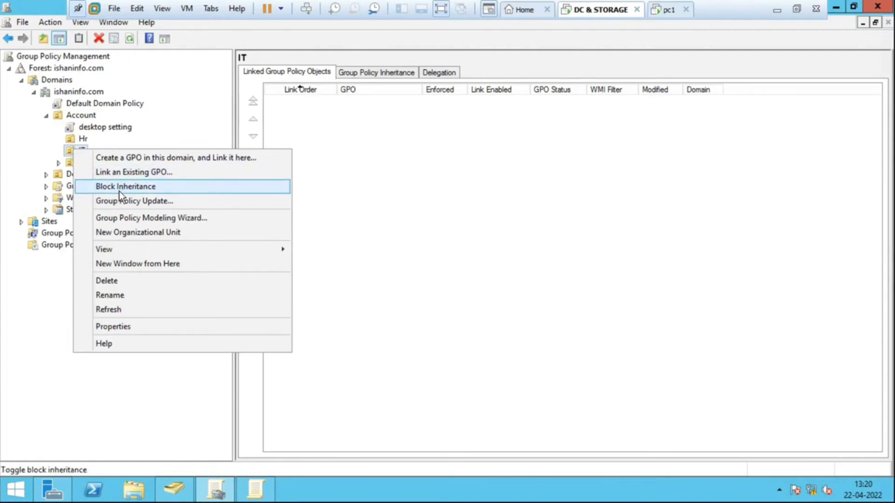
{"action": "left_click", "coordinate": [377, 234]}
- Compare the IT OU's linked GPOs with the scope of the "desktop setting" GPO linked to Account
{"action": "left_click", "coordinate": [79, 152]}
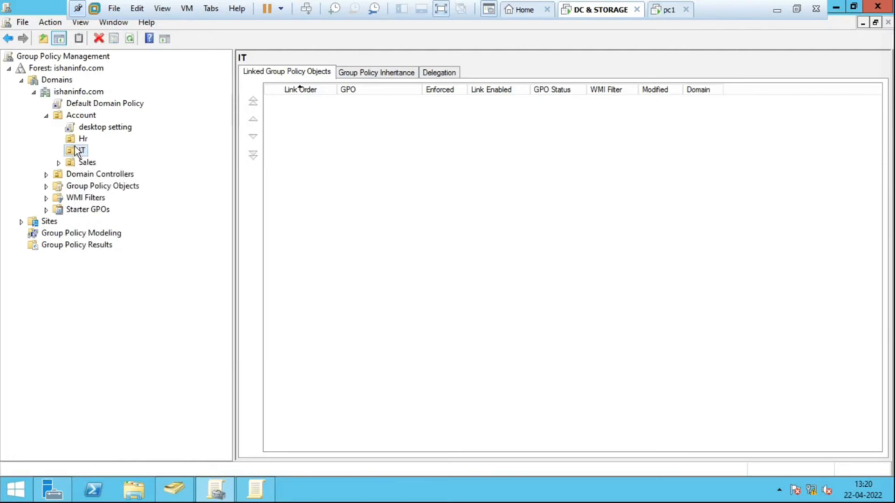
{"action": "left_click", "coordinate": [95, 125]}
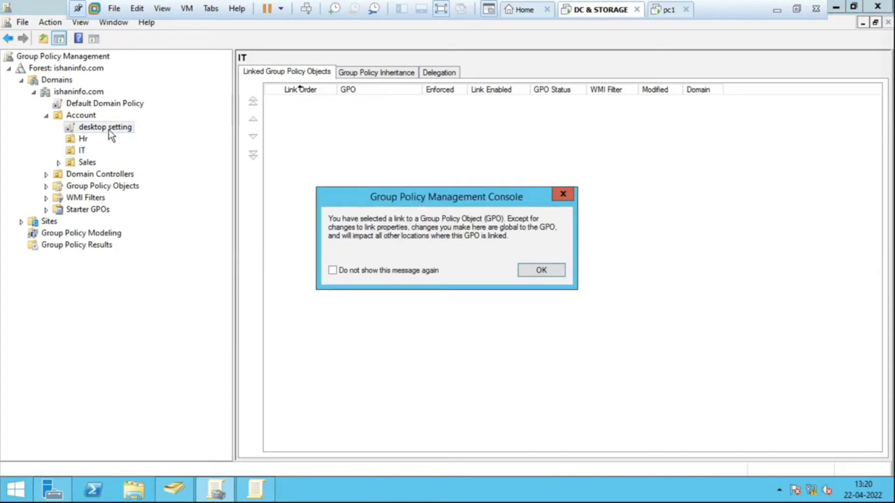
{"action": "left_click", "coordinate": [538, 269]}
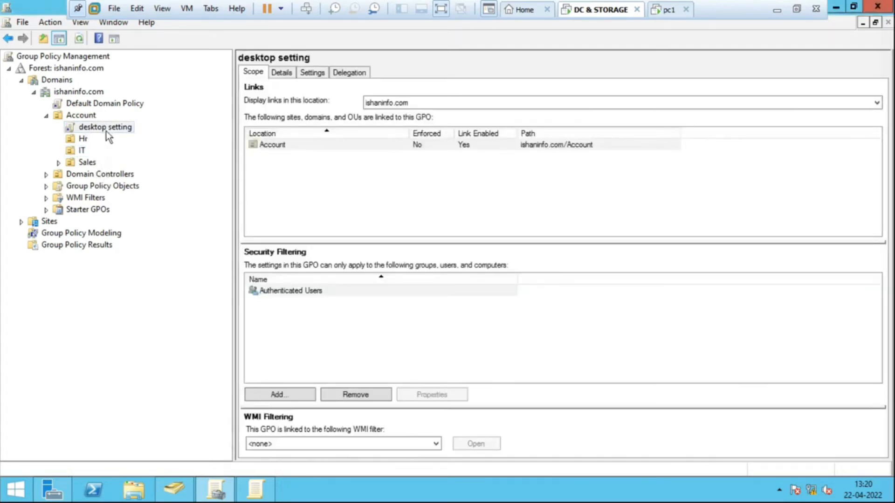
- Check the Sales OU's Block Inheritance option, leave it untouched and reselect the IT OU
{"action": "left_click", "coordinate": [88, 162]}
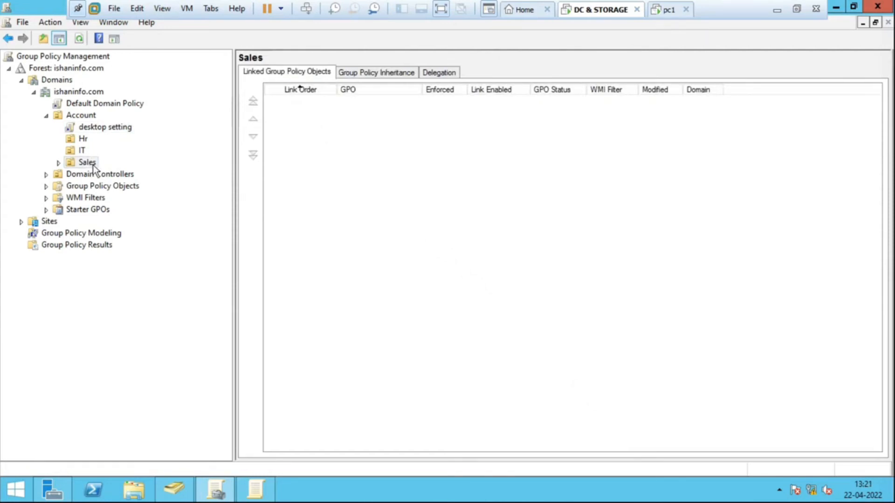
{"action": "right_click", "coordinate": [92, 165]}
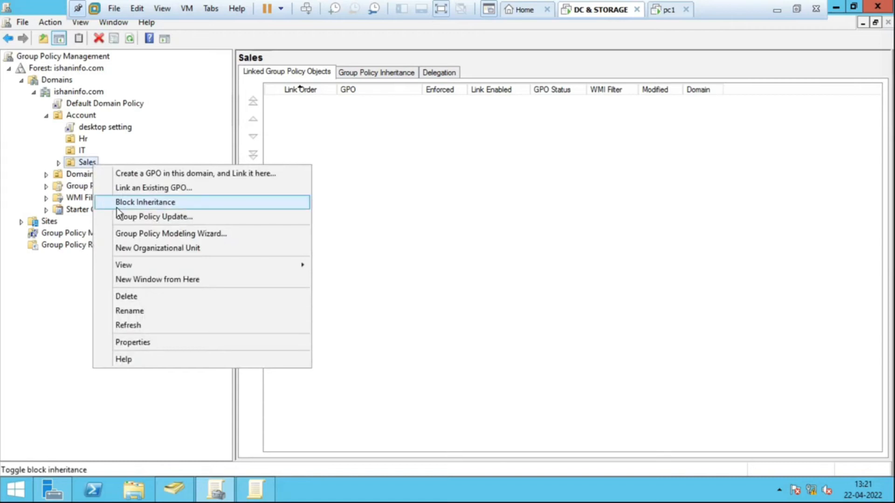
{"action": "left_click", "coordinate": [85, 153]}
{"action": "left_click", "coordinate": [84, 153]}
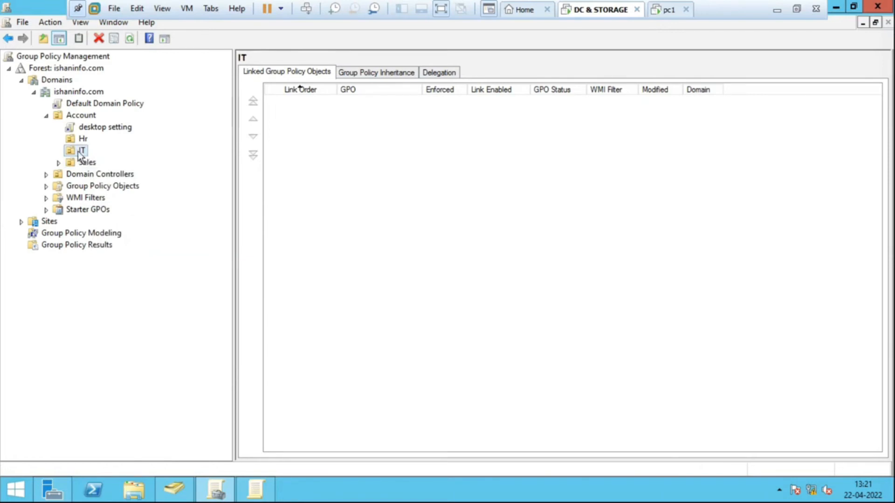
- Check the IT OU's Block Inheritance option without changing it, and review the "desktop setting" GPO's scope and link options
{"action": "right_click", "coordinate": [75, 153]}
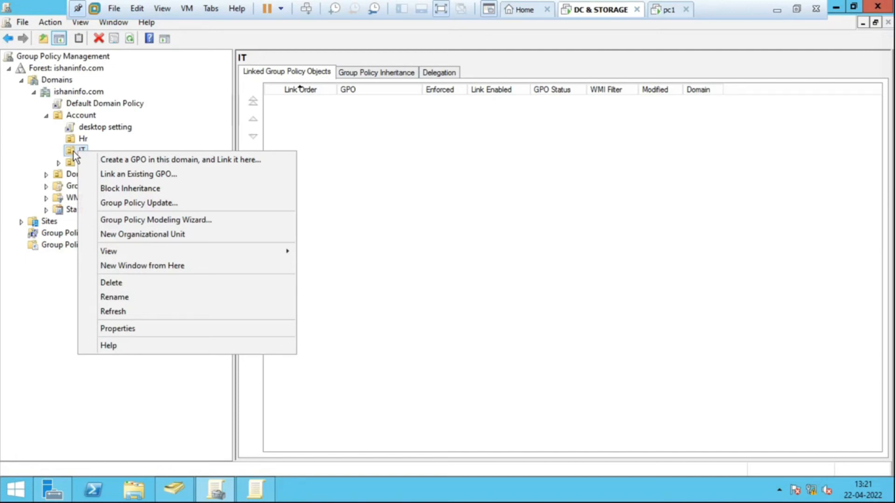
{"action": "left_click", "coordinate": [456, 184]}
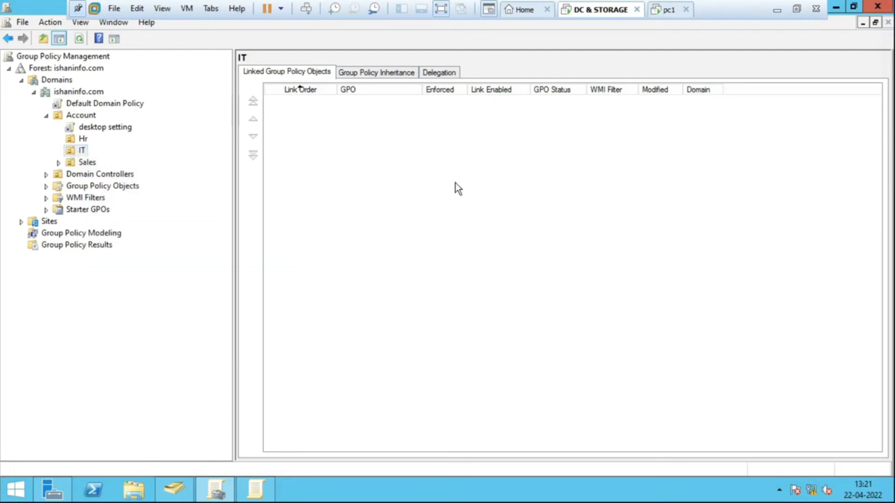
{"action": "left_click", "coordinate": [112, 128]}
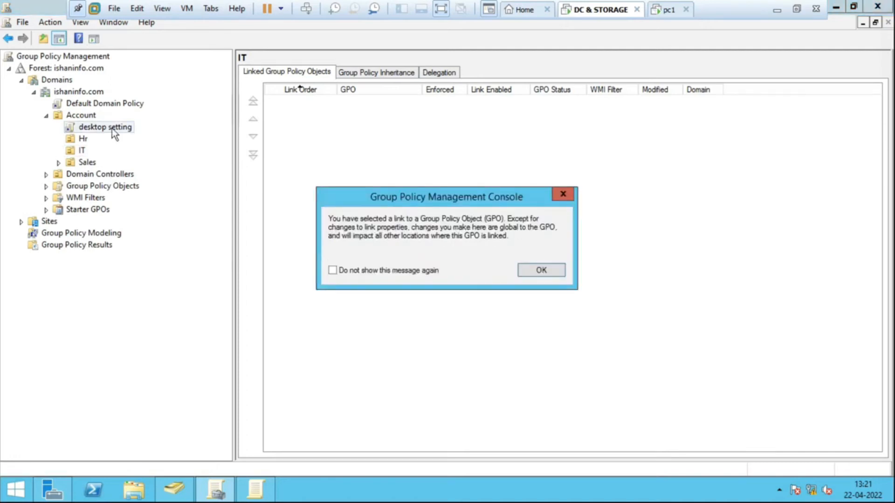
{"action": "left_click", "coordinate": [558, 270]}
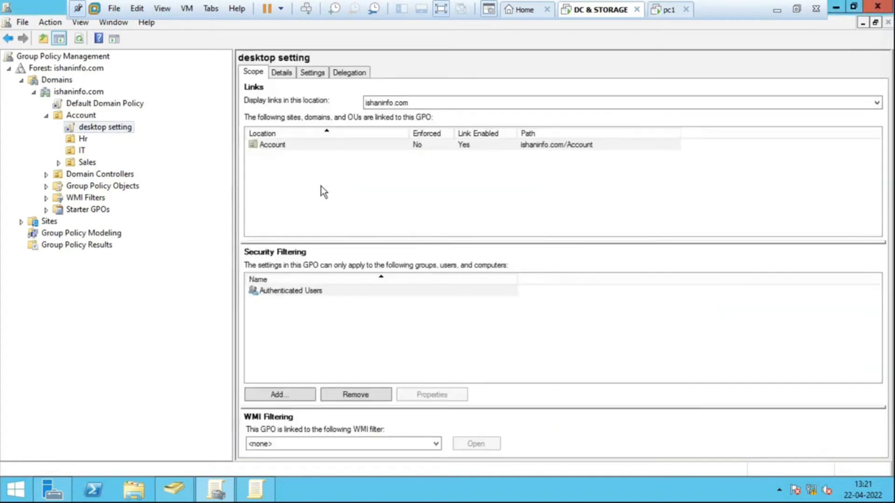
{"action": "right_click", "coordinate": [122, 127]}
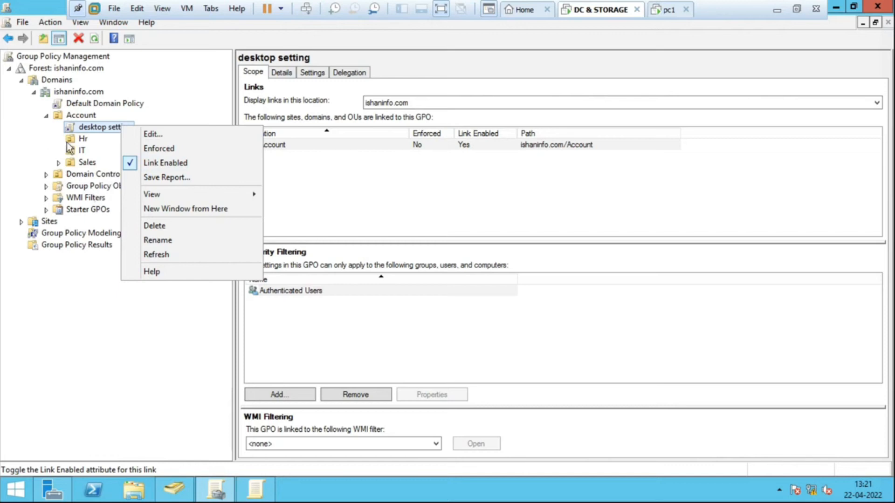
- Compare the linked GPOs of the Hr and IT OUs with the scope of the "desktop setting" link under Account
{"action": "left_click", "coordinate": [82, 144]}
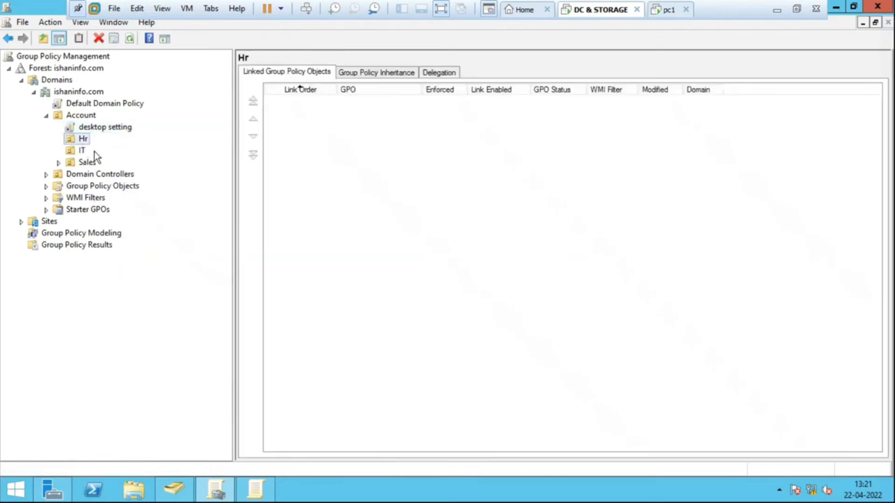
{"action": "left_click", "coordinate": [81, 150]}
{"action": "left_click", "coordinate": [95, 131]}
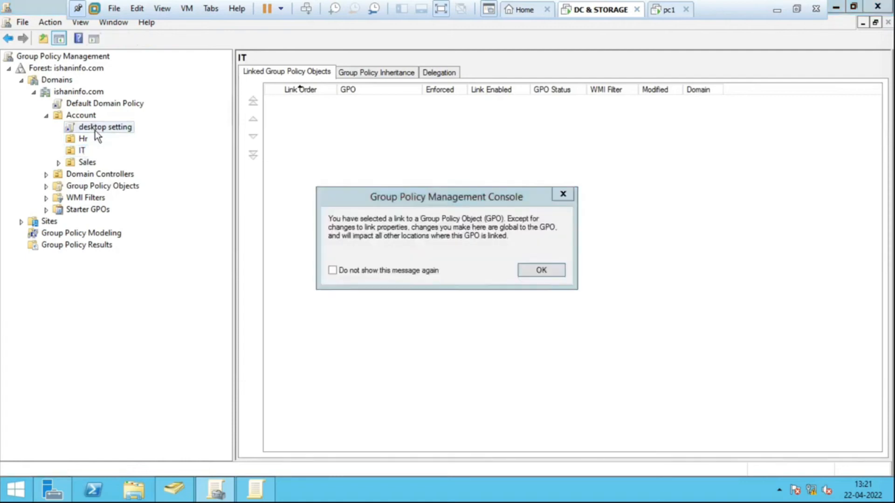
{"action": "left_click", "coordinate": [532, 270]}
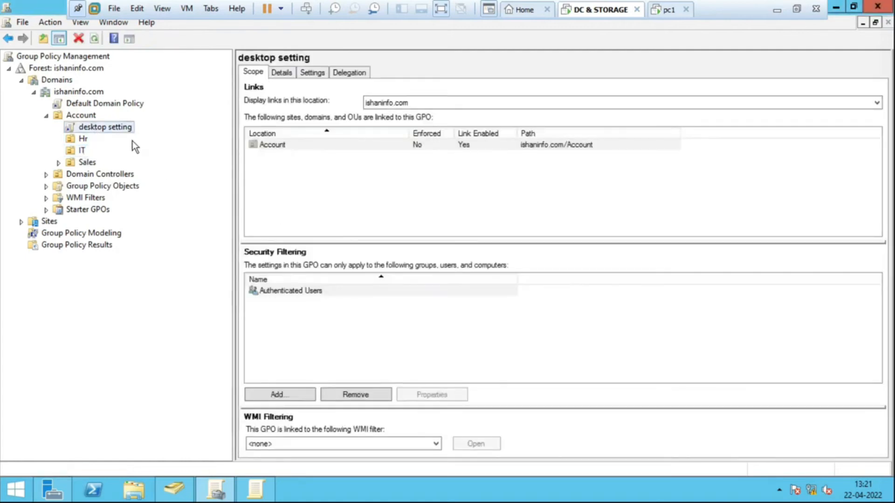
{"action": "right_click", "coordinate": [122, 133]}
{"action": "left_click", "coordinate": [113, 132]}
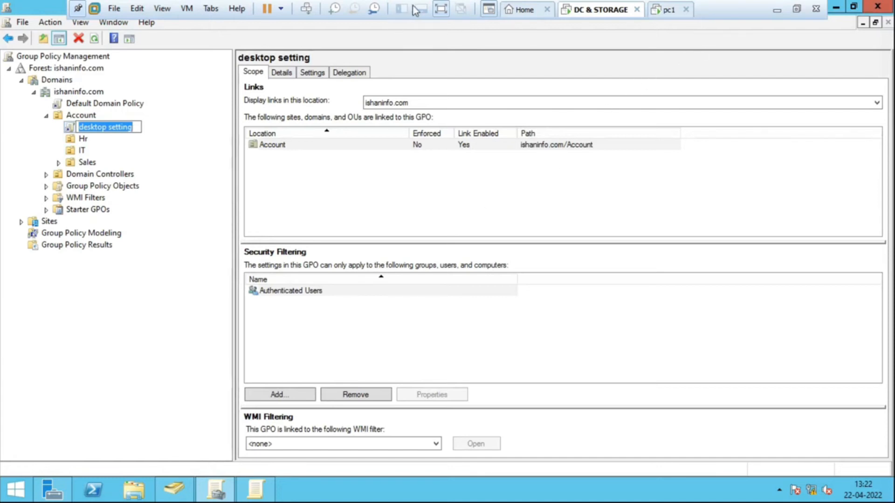
- Leave the virtual machine's full-screen view and mark Hr, IT, Sales and the "desktop setting" link with yellow pen strokes
{"action": "left_click", "coordinate": [441, 9]}
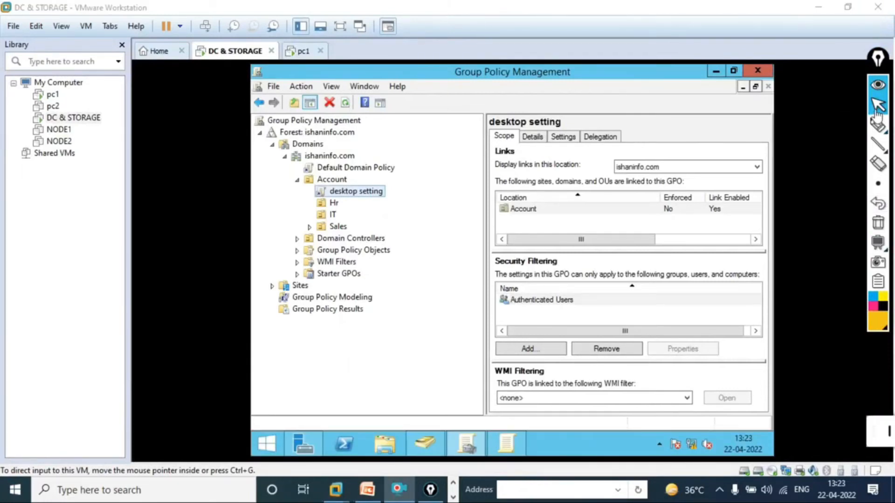
{"action": "mouse_move", "coordinate": [878, 125]}
{"action": "left_click", "coordinate": [816, 132]}
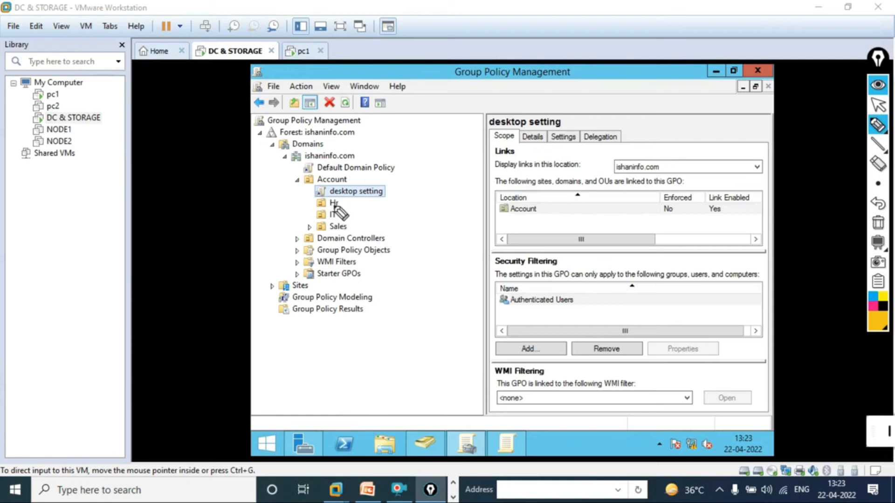
{"action": "mouse_move", "coordinate": [347, 203]}
{"action": "left_mouse_down"}
{"action": "mouse_move", "coordinate": [431, 188]}
{"action": "mouse_move", "coordinate": [360, 220]}
{"action": "mouse_move", "coordinate": [426, 211]}
{"action": "left_mouse_up"}
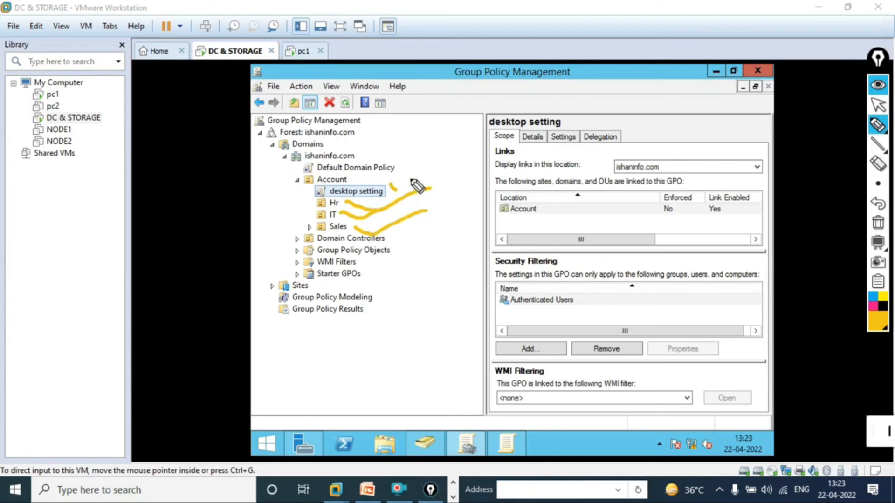
{"action": "left_click_drag", "start_coordinate": [390, 186], "coordinate": [429, 166]}
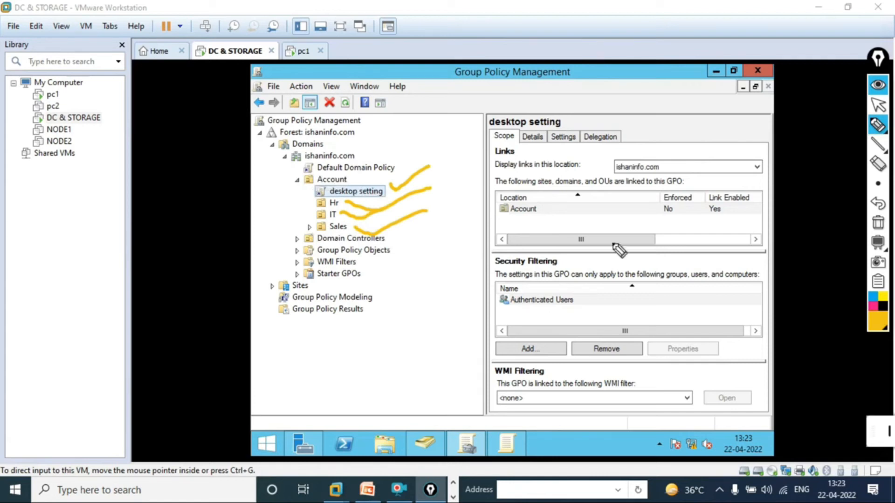
- Switch the annotation pen to red, tick and circle Group Policy Objects, and tick the Hr, IT and Sales OUs
{"action": "left_click", "coordinate": [879, 323]}
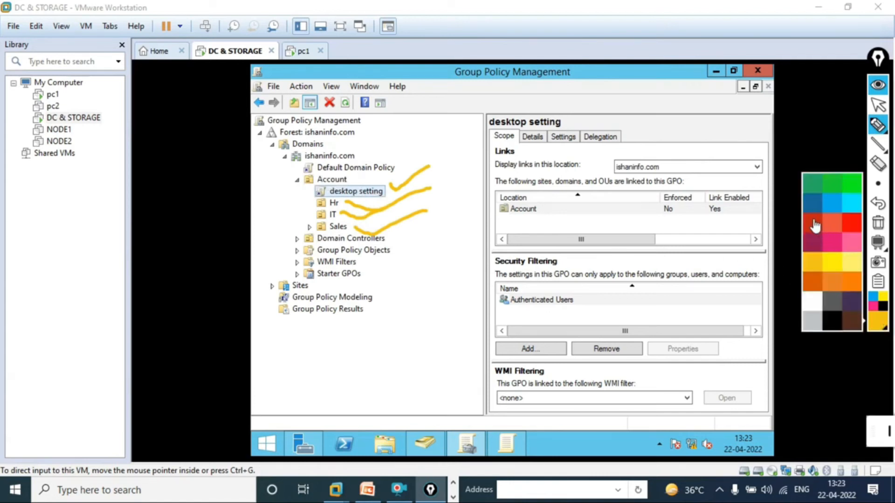
{"action": "left_click", "coordinate": [816, 224]}
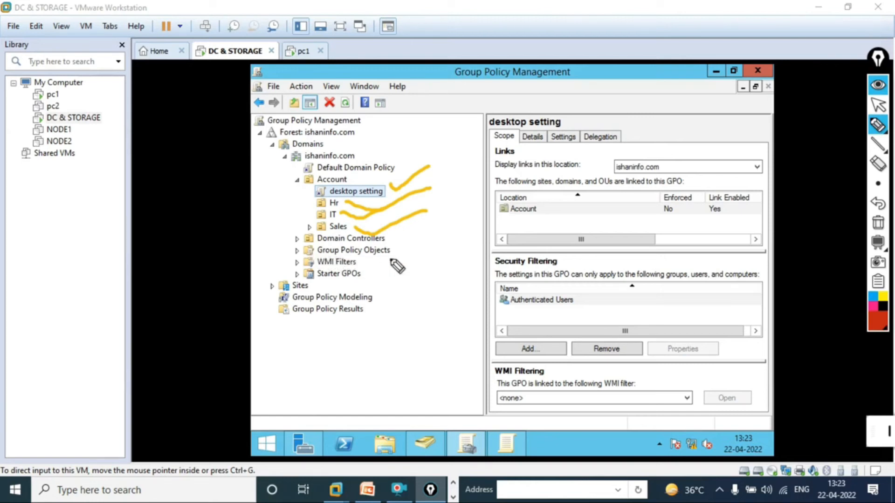
{"action": "mouse_move", "coordinate": [391, 250]}
{"action": "left_mouse_down"}
{"action": "mouse_move", "coordinate": [429, 243]}
{"action": "mouse_move", "coordinate": [412, 237]}
{"action": "mouse_move", "coordinate": [440, 266]}
{"action": "mouse_move", "coordinate": [417, 243]}
{"action": "left_mouse_up"}
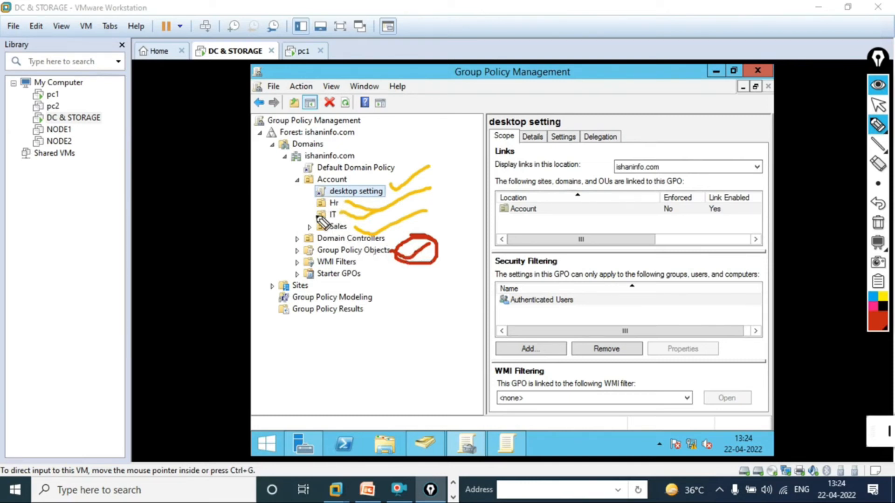
{"action": "mouse_move", "coordinate": [307, 222]}
{"action": "left_mouse_down"}
{"action": "mouse_move", "coordinate": [332, 223]}
{"action": "mouse_move", "coordinate": [325, 199]}
{"action": "left_mouse_up"}
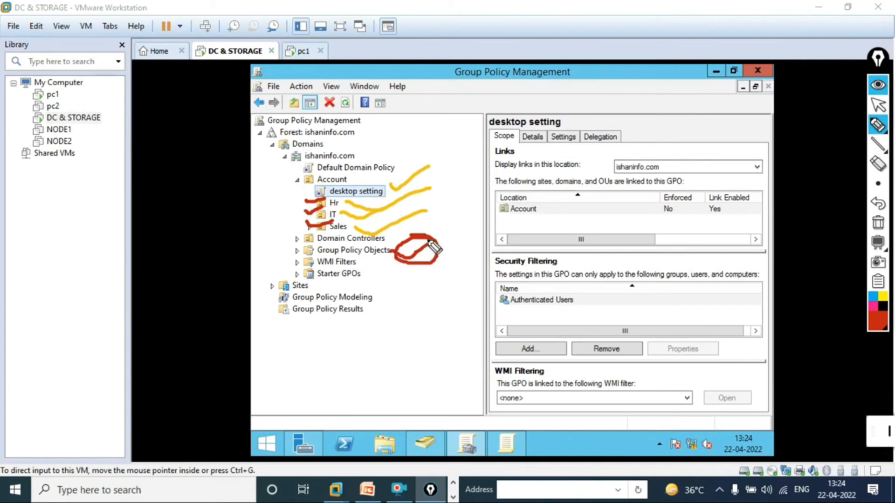
- Erase all pen annotations, return to the normal pointer and restore the virtual machine's full-screen view
{"action": "mouse_move", "coordinate": [879, 240]}
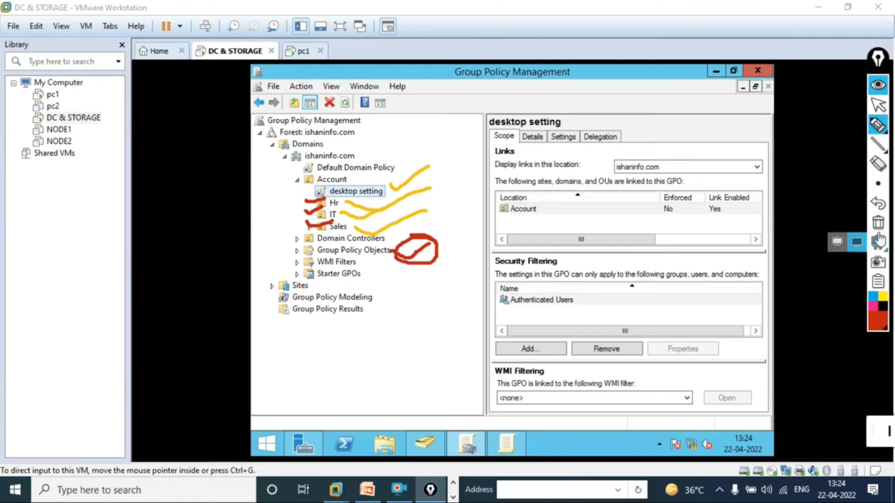
{"action": "left_click", "coordinate": [877, 222]}
{"action": "mouse_move", "coordinate": [880, 143]}
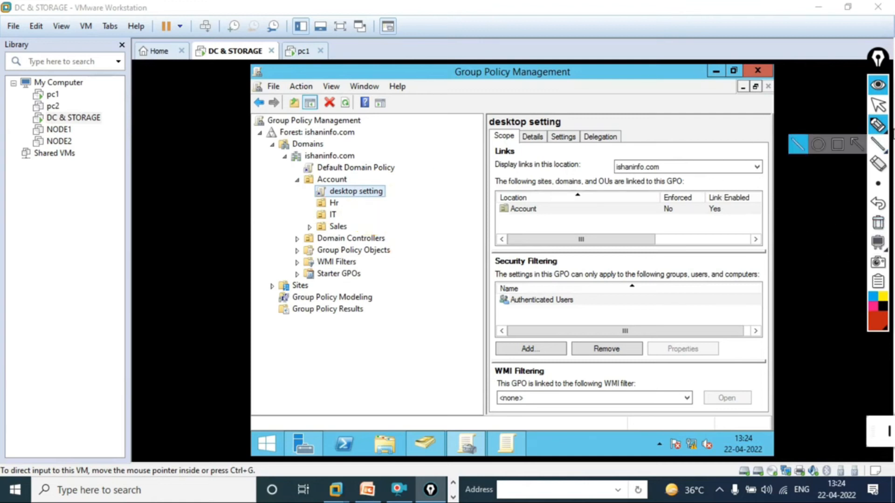
{"action": "mouse_move", "coordinate": [875, 126]}
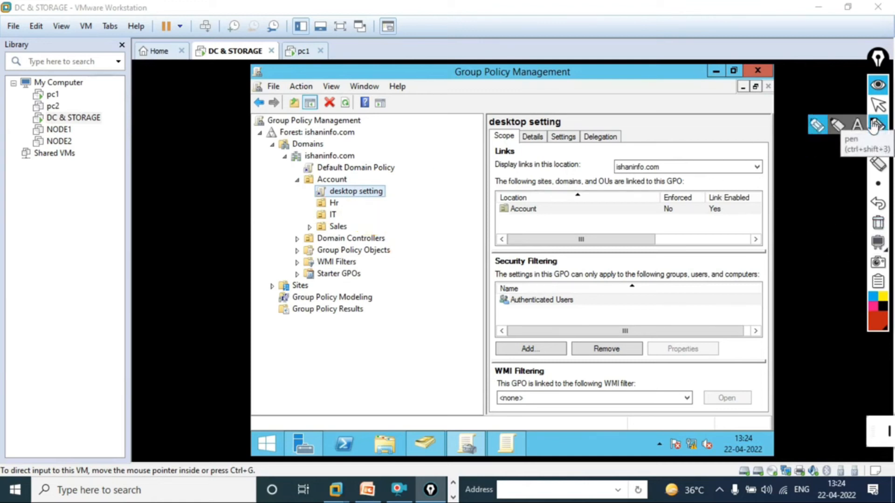
{"action": "left_click", "coordinate": [874, 126]}
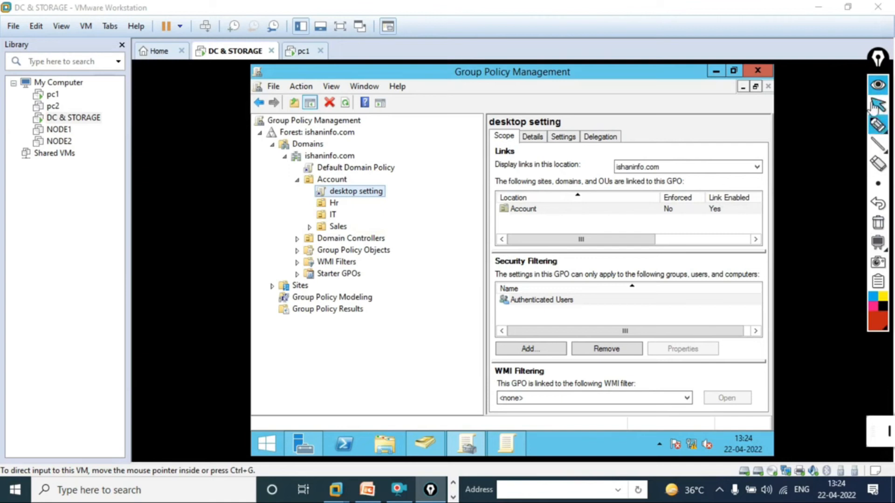
{"action": "left_click", "coordinate": [874, 107]}
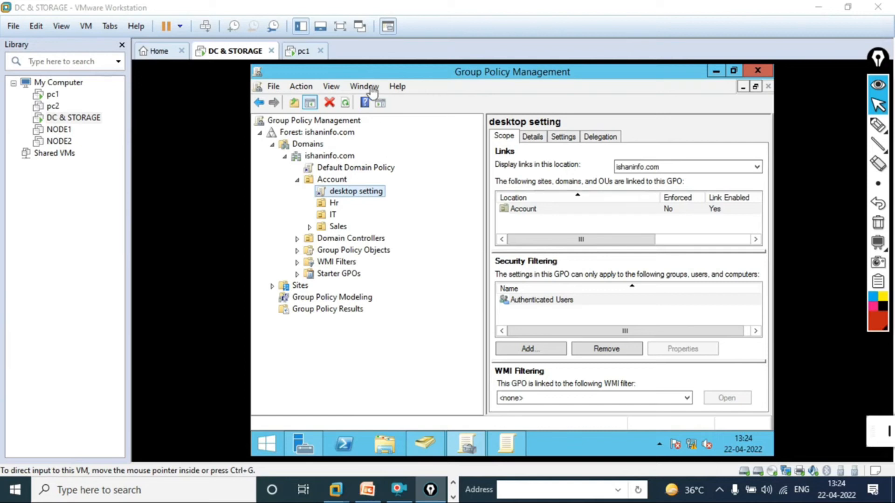
{"action": "left_click", "coordinate": [340, 26]}
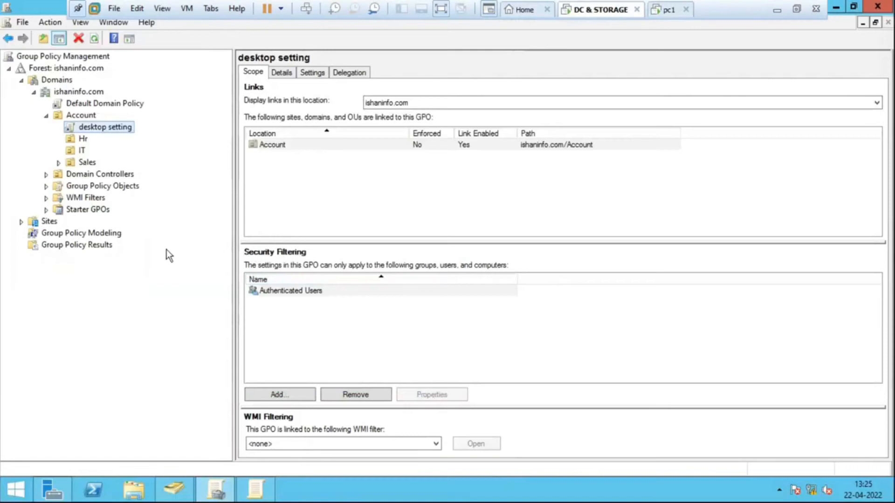
- Create a new GPO named DriveHinde in the Group Policy Objects container, with no source starter GPO
{"action": "left_click", "coordinate": [125, 188]}
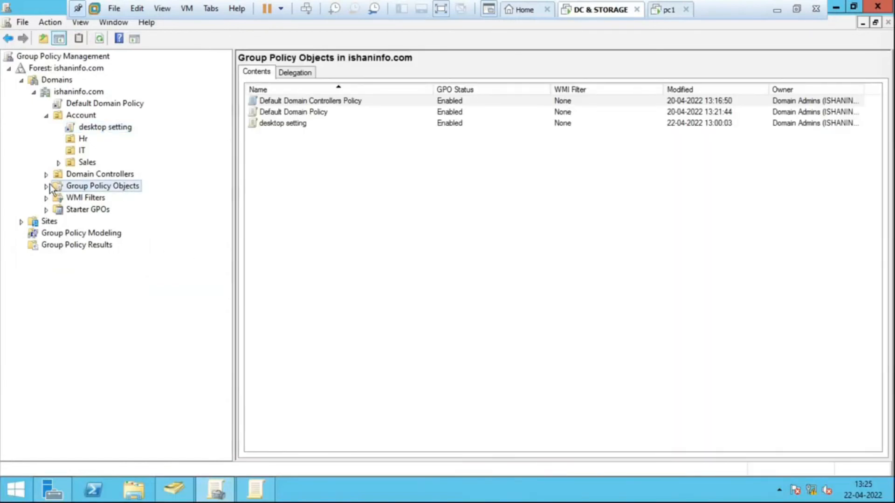
{"action": "left_click", "coordinate": [46, 187]}
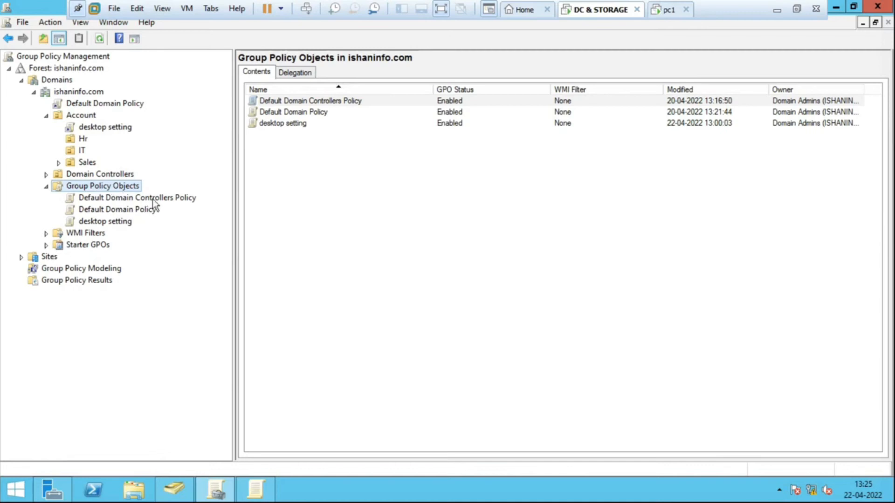
{"action": "right_click", "coordinate": [127, 184]}
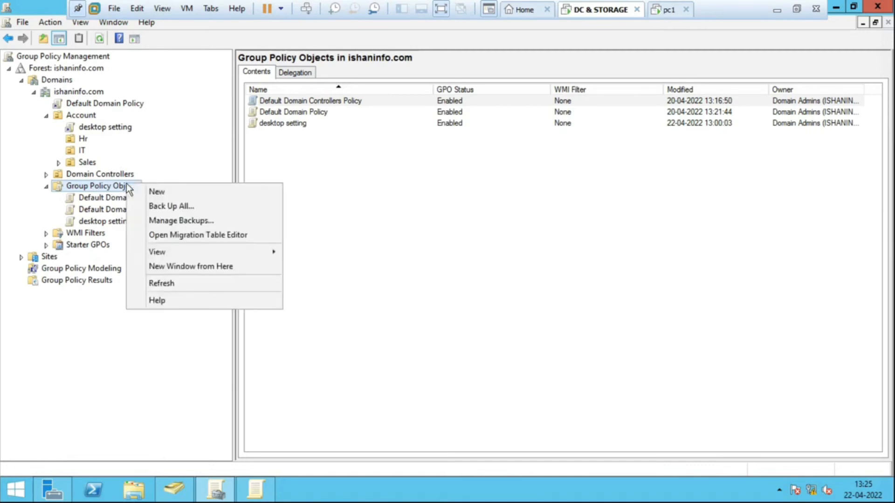
{"action": "left_click", "coordinate": [153, 192]}
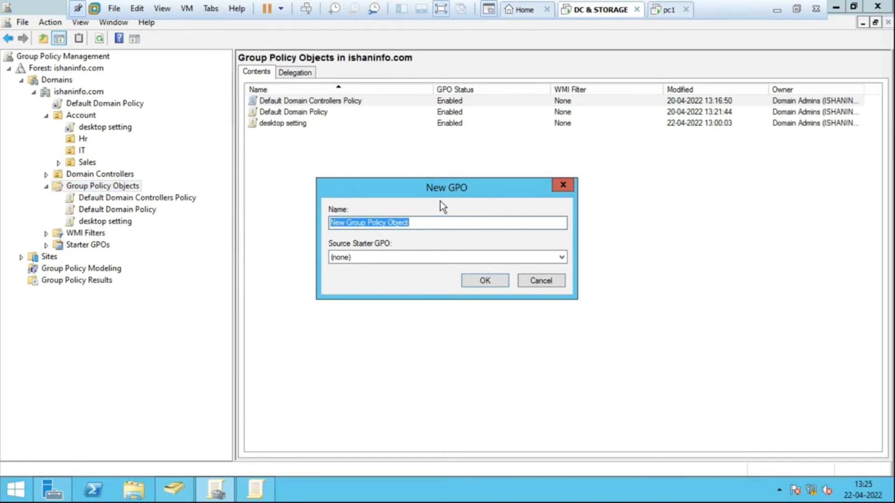
{"action": "type", "text": "Driv"}
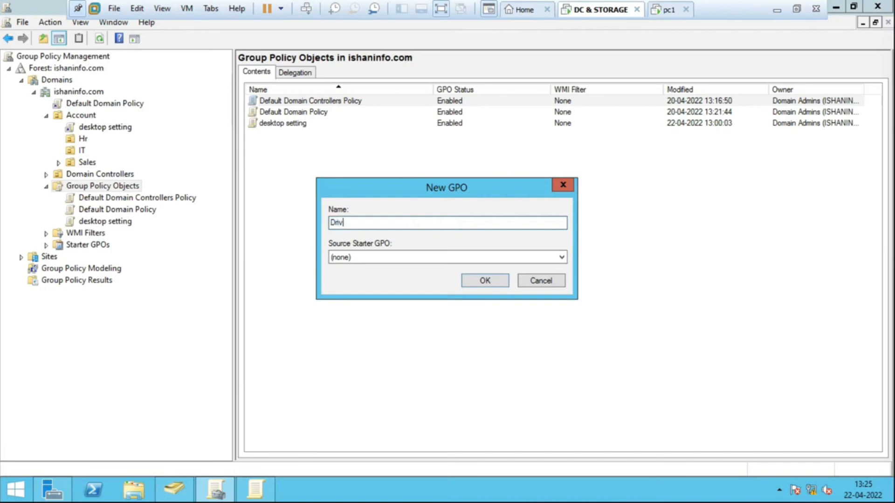
{"action": "type", "text": "eHindi\\"}
{"action": "key", "text": "BackSpace"}
{"action": "key", "text": "BackSpace"}
{"action": "type", "text": "e"}
{"action": "left_click", "coordinate": [482, 281]}
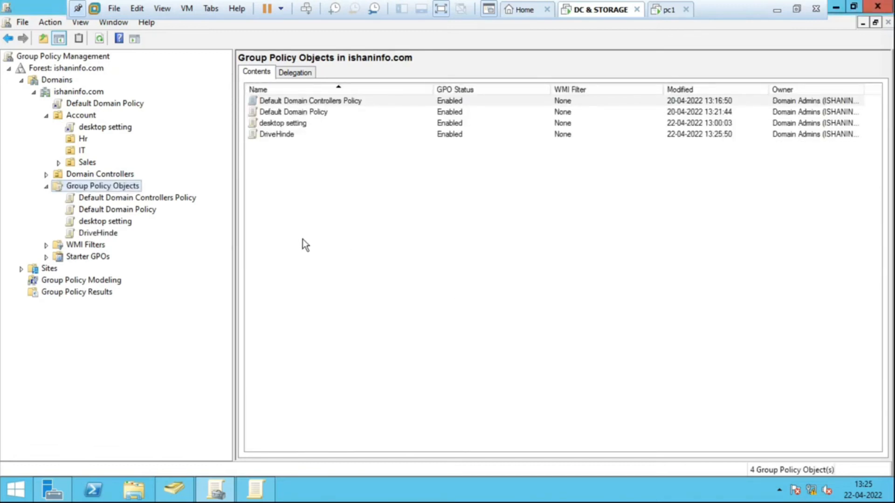
- Open the DriveHinde GPO from the Group Policy Objects container for editing
{"action": "left_click", "coordinate": [281, 134]}
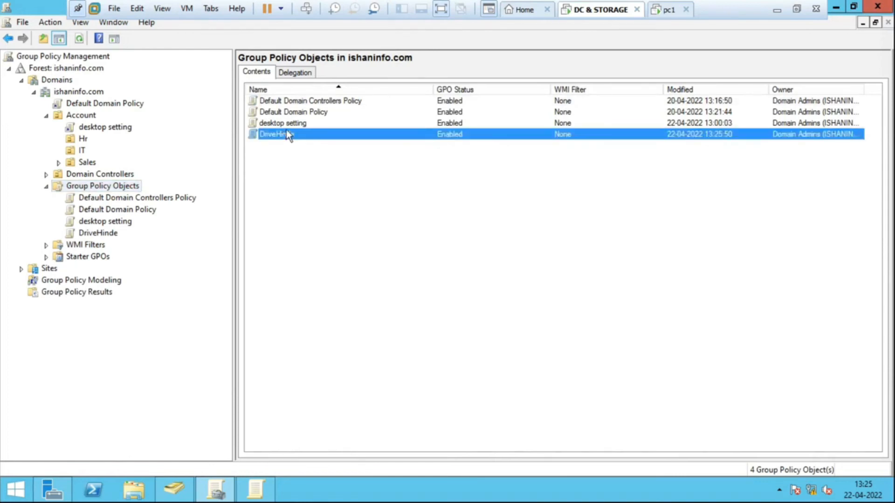
{"action": "left_click", "coordinate": [88, 234]}
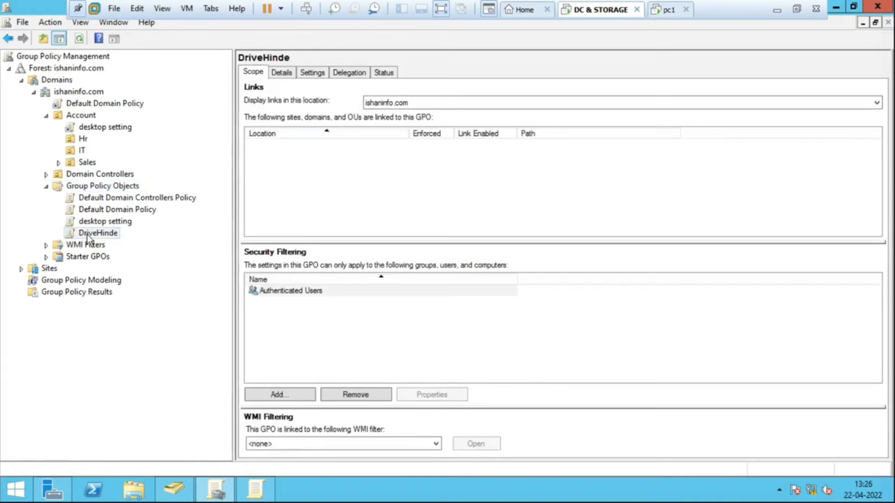
{"action": "right_click", "coordinate": [88, 238]}
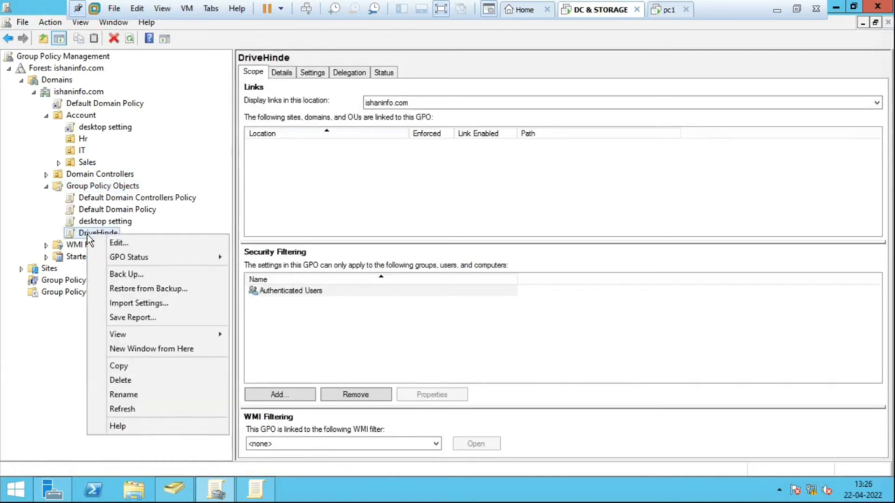
{"action": "left_click", "coordinate": [191, 226]}
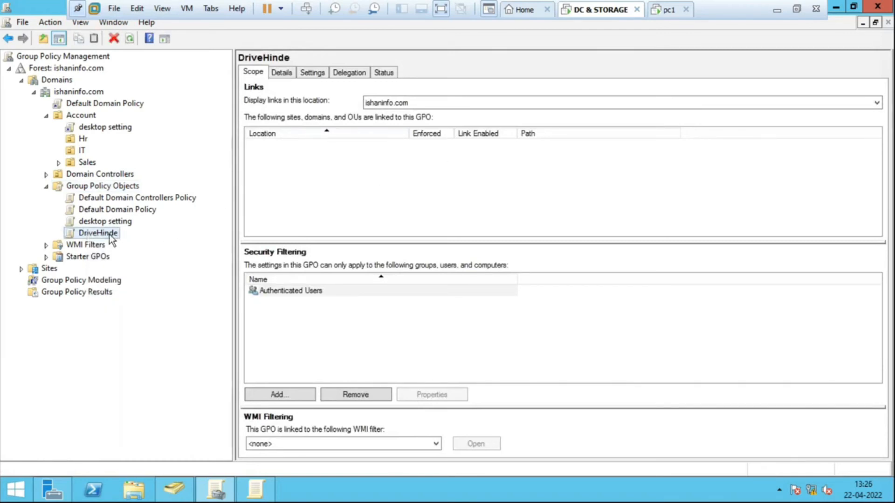
{"action": "right_click", "coordinate": [112, 232]}
{"action": "left_click", "coordinate": [131, 241]}
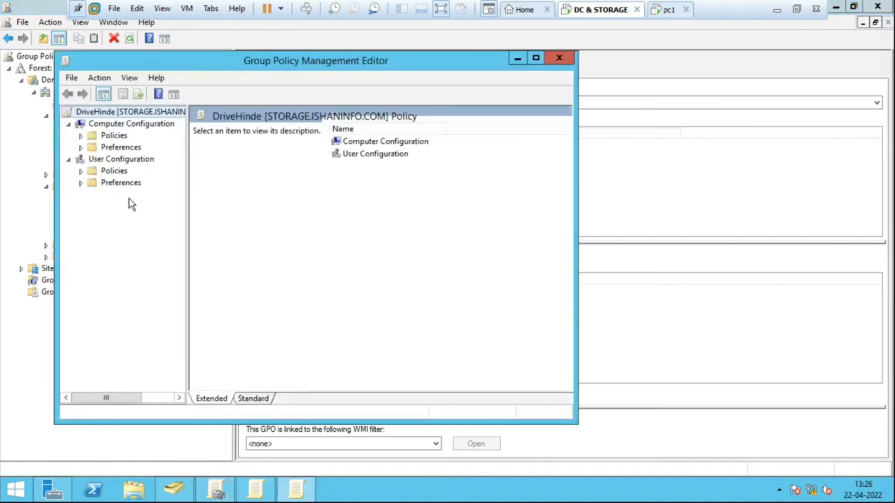
- Expand the Preferences node under User Configuration in the DriveHinde policy and widen the policy tree
{"action": "left_click", "coordinate": [76, 159]}
{"action": "left_click", "coordinate": [70, 160]}
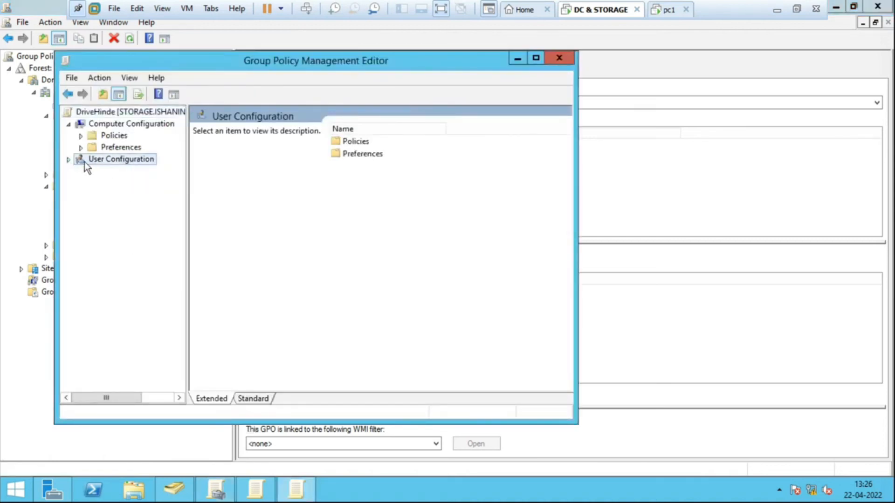
{"action": "left_click", "coordinate": [73, 161]}
{"action": "left_click", "coordinate": [100, 171]}
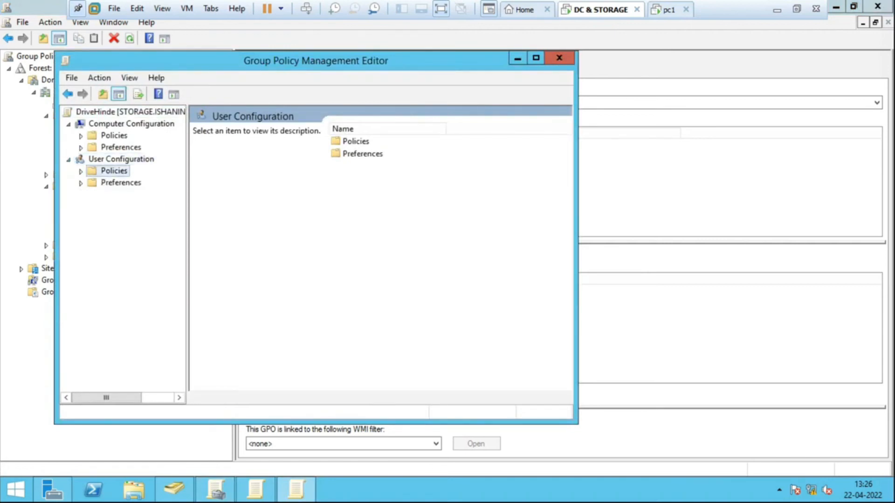
{"action": "left_click", "coordinate": [81, 183]}
{"action": "left_click", "coordinate": [81, 183]}
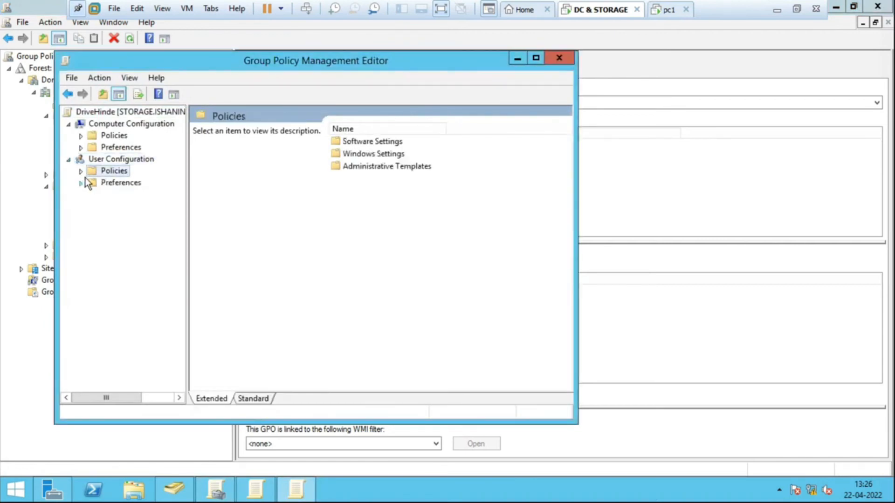
{"action": "left_click", "coordinate": [81, 183]}
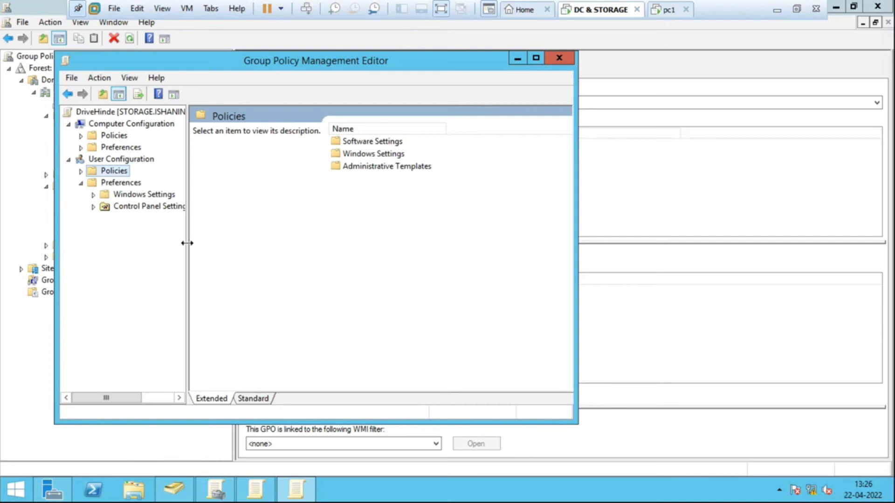
{"action": "left_click_drag", "start_coordinate": [186, 244], "coordinate": [280, 244]}
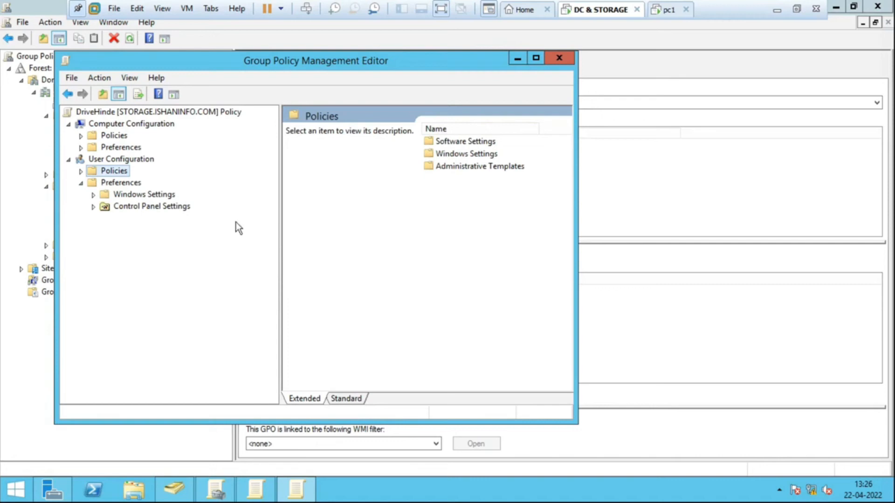
- Open the user policies' Administrative Templates > Windows Components > File Explorer settings and maximize the editor window
{"action": "left_click", "coordinate": [80, 171]}
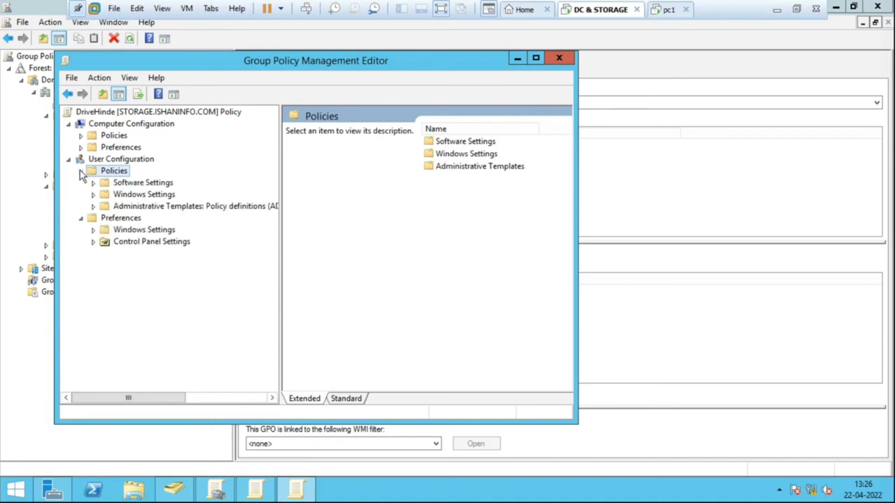
{"action": "left_click", "coordinate": [181, 206]}
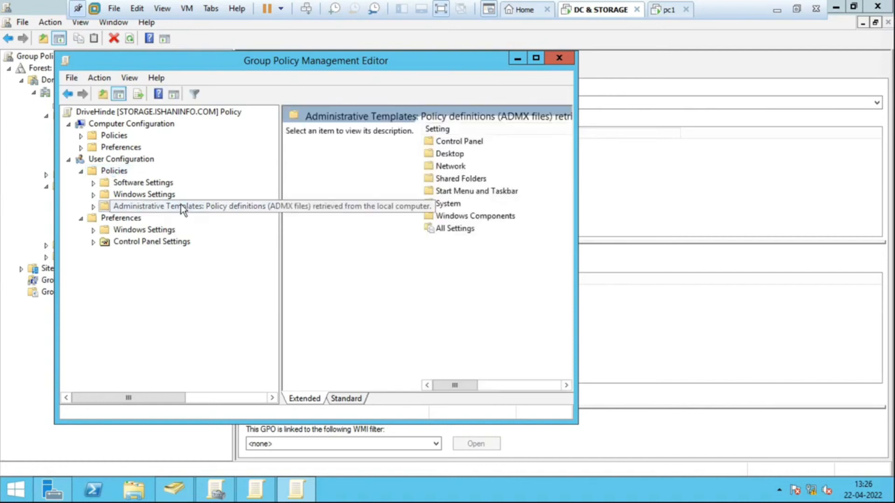
{"action": "left_click", "coordinate": [94, 206]}
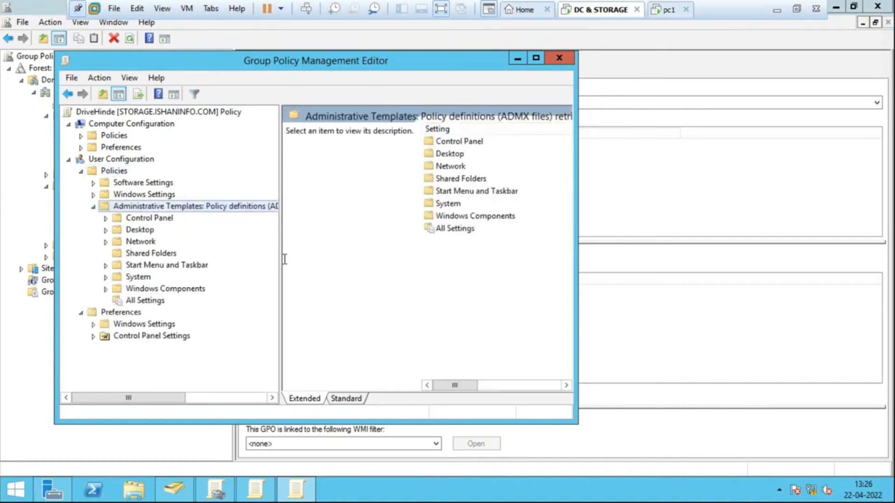
{"action": "left_click_drag", "start_coordinate": [280, 256], "coordinate": [311, 254]}
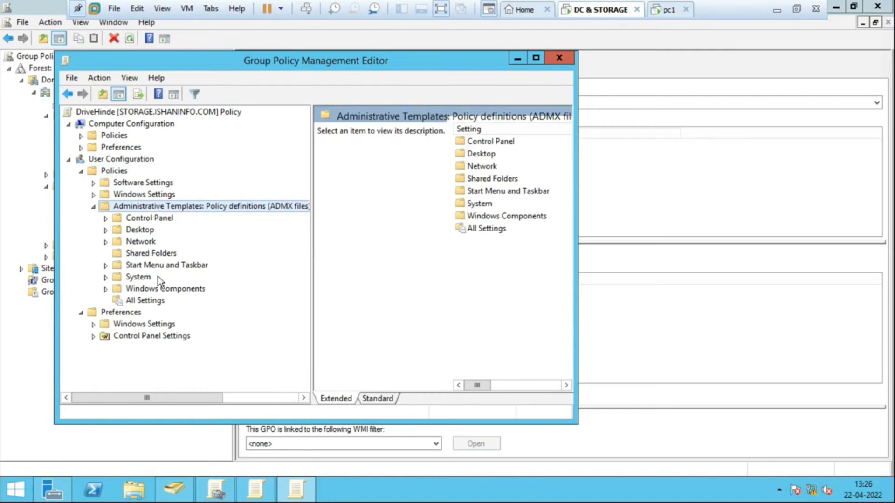
{"action": "left_click", "coordinate": [176, 292]}
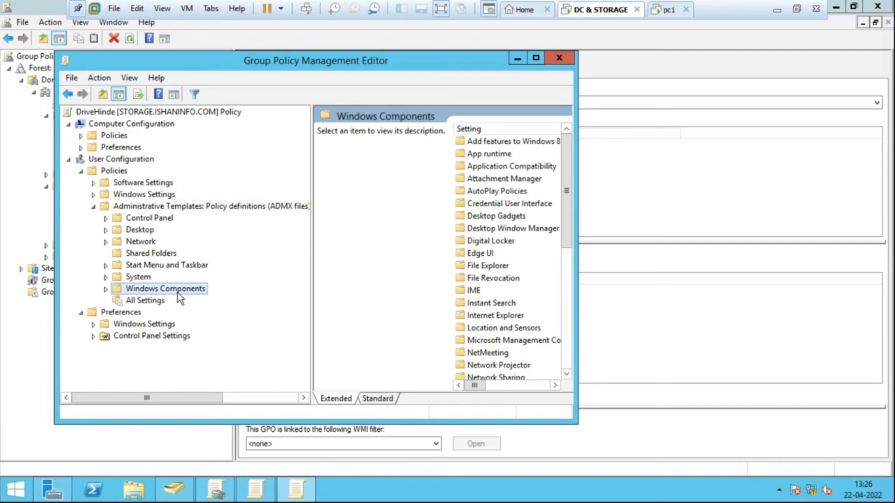
{"action": "left_click", "coordinate": [106, 290]}
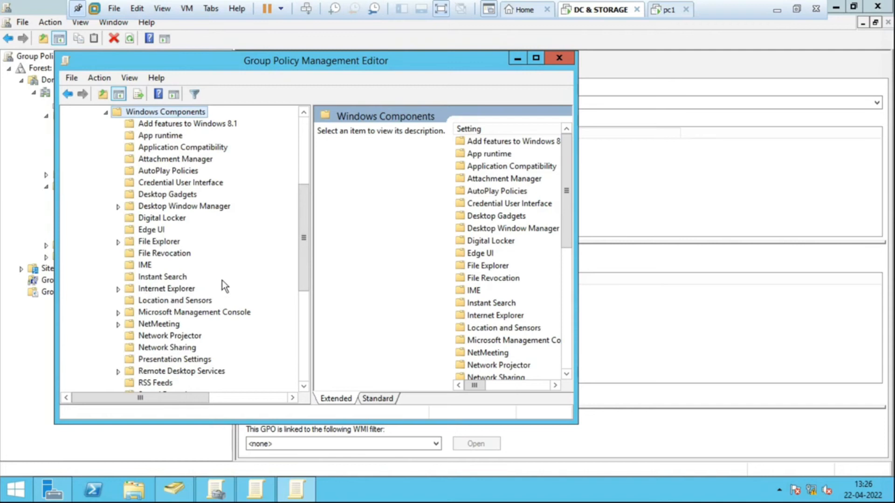
{"action": "left_click", "coordinate": [129, 245]}
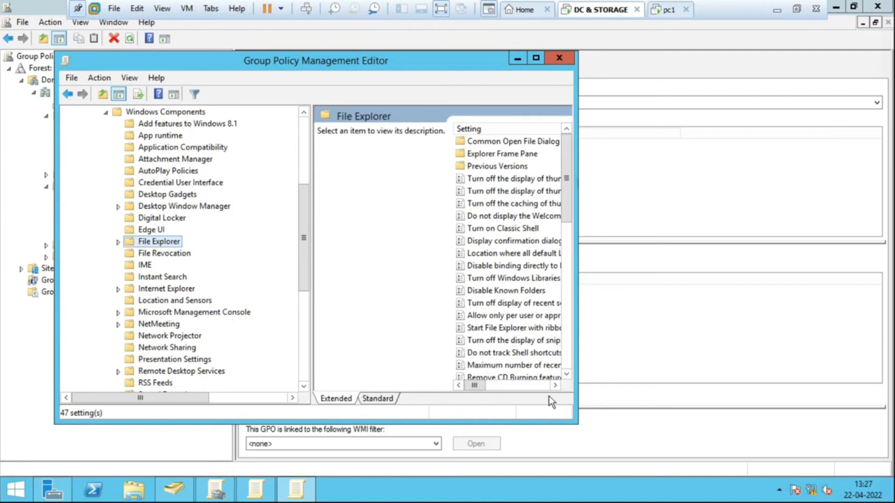
{"action": "double_click", "coordinate": [435, 63]}
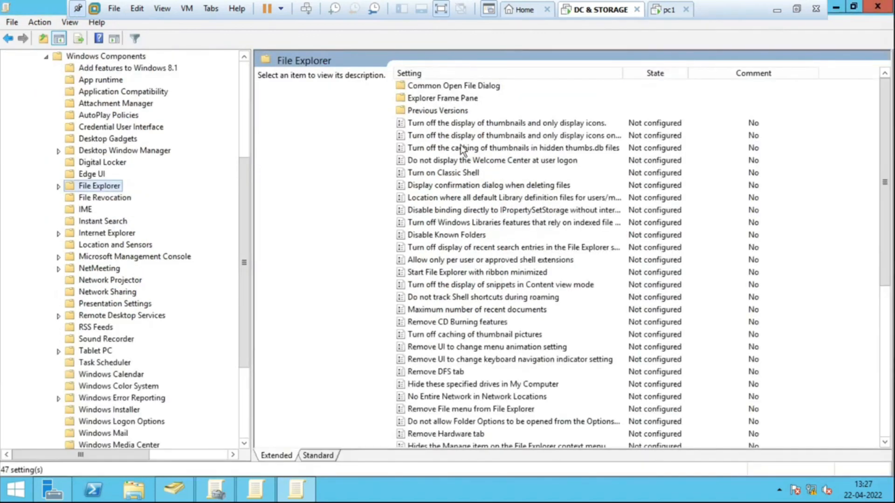
- Find the setting "Hide these specified drives in My Computer" among the File Explorer policies and select it
{"action": "left_click", "coordinate": [451, 234]}
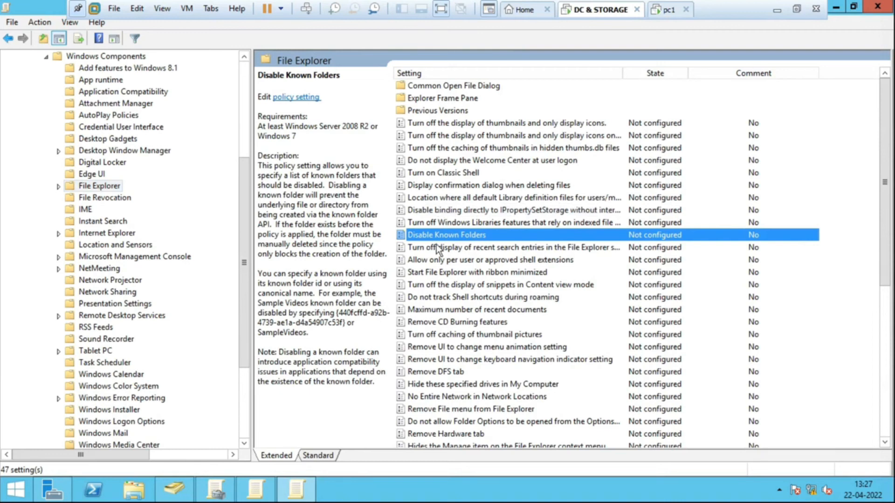
{"action": "left_click", "coordinate": [447, 156]}
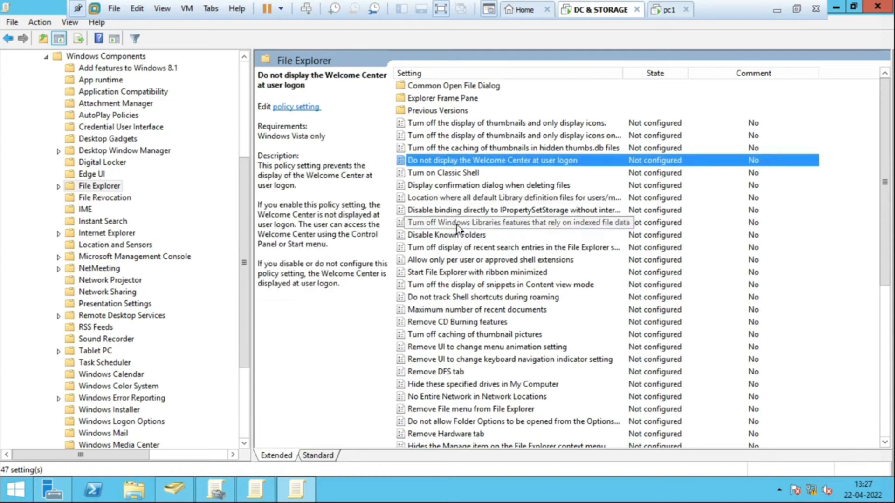
{"action": "left_click", "coordinate": [447, 296]}
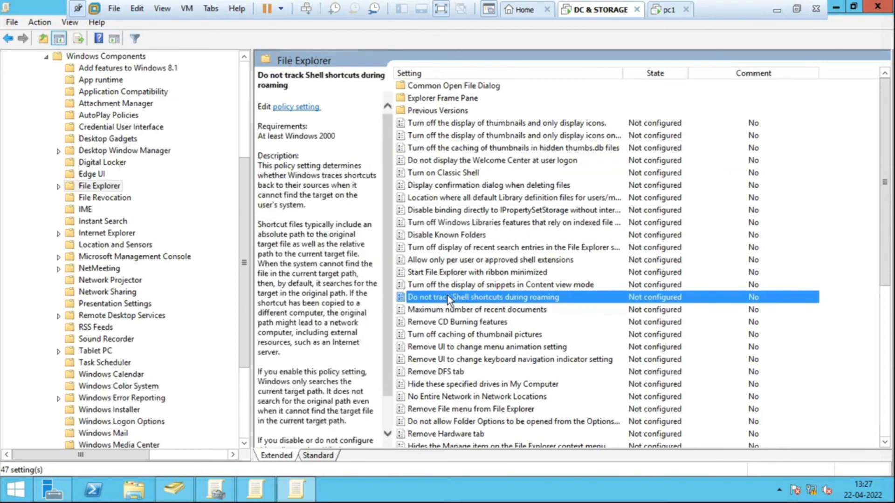
{"action": "key", "text": "h"}
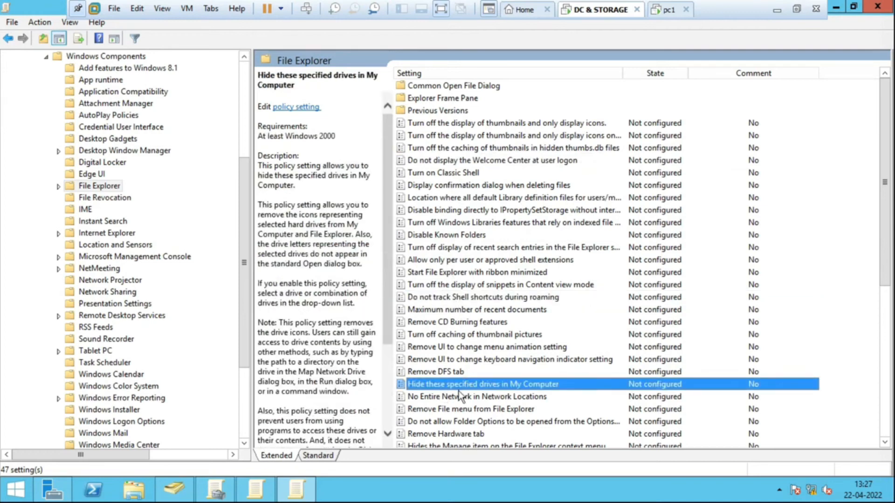
{"action": "scroll", "coordinate": [466, 394], "scroll_direction": "down", "scroll_amount": 7}
{"action": "key", "text": "h"}
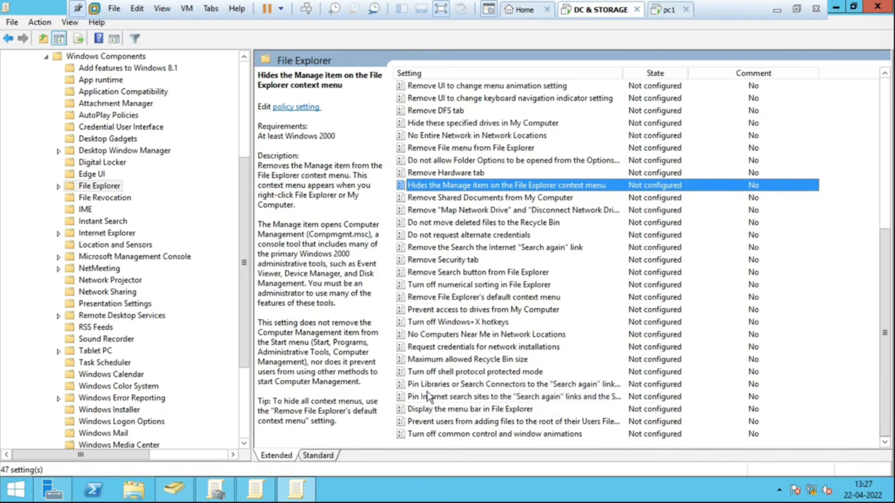
{"action": "key", "text": "h"}
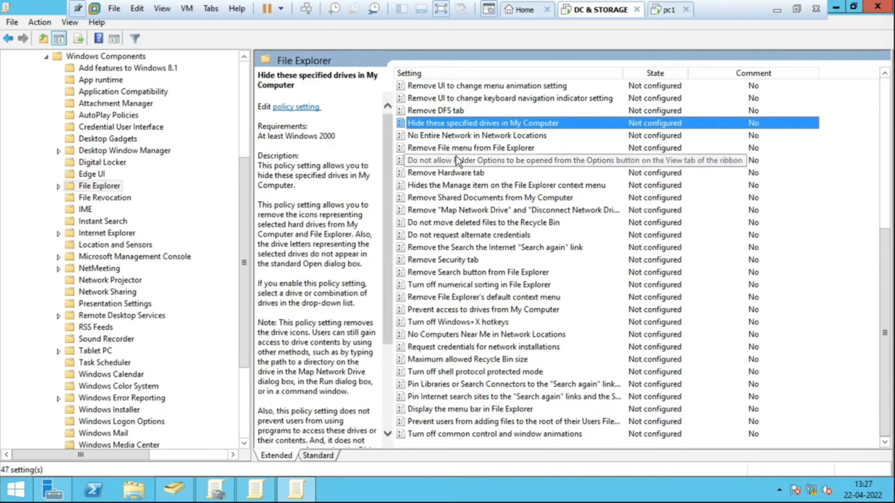
{"action": "key", "text": "h"}
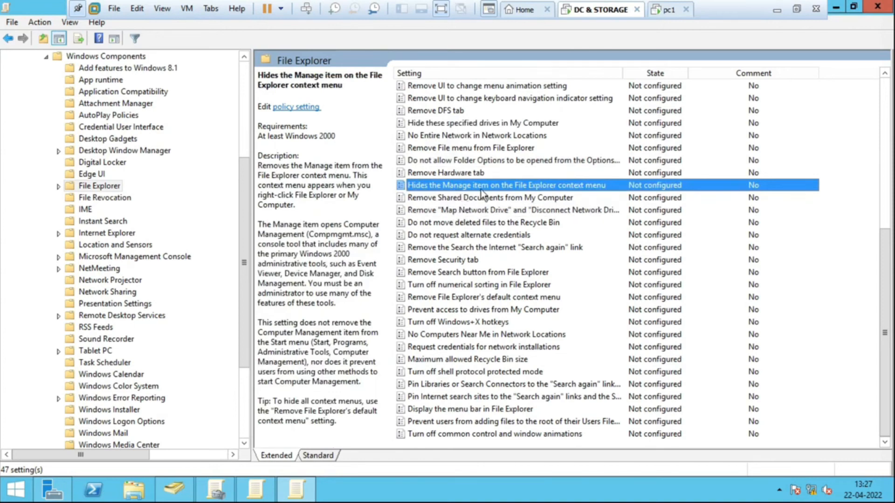
{"action": "key", "text": "h"}
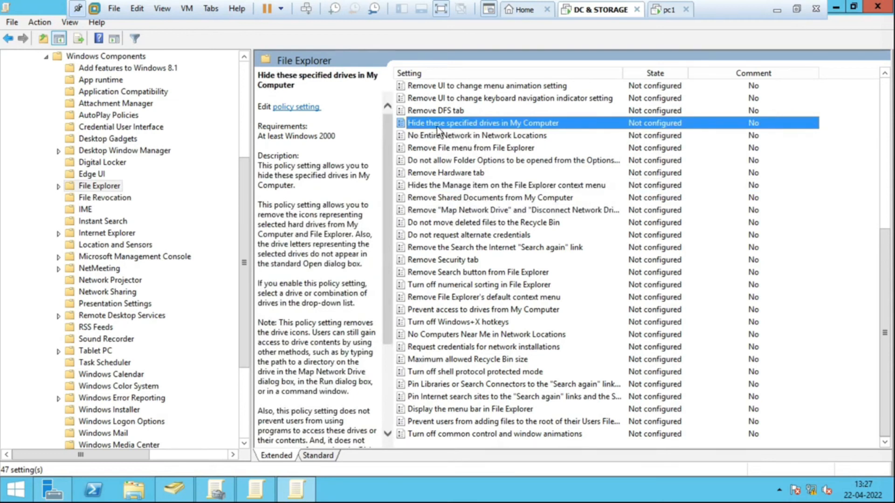
- Enable "Hide these specified drives in My Computer" with the combination "Restrict C drive only" and save the setting
{"action": "double_click", "coordinate": [498, 122]}
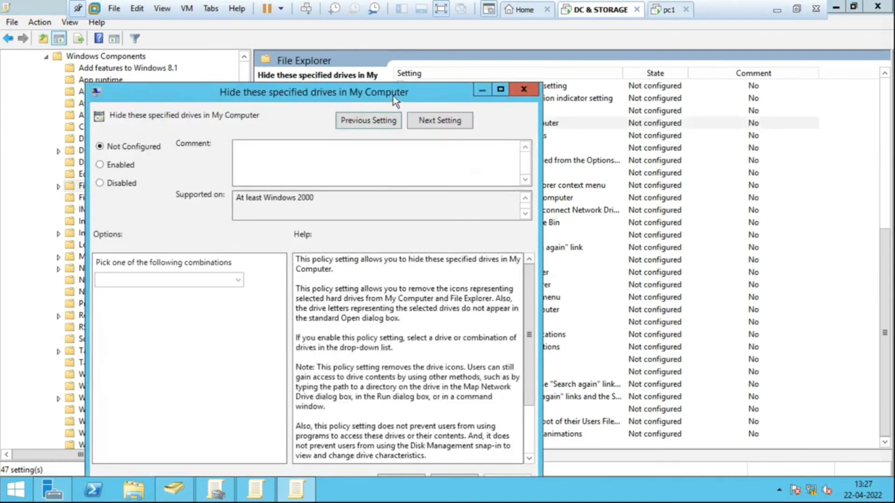
{"action": "left_click_drag", "start_coordinate": [392, 96], "coordinate": [480, 55]}
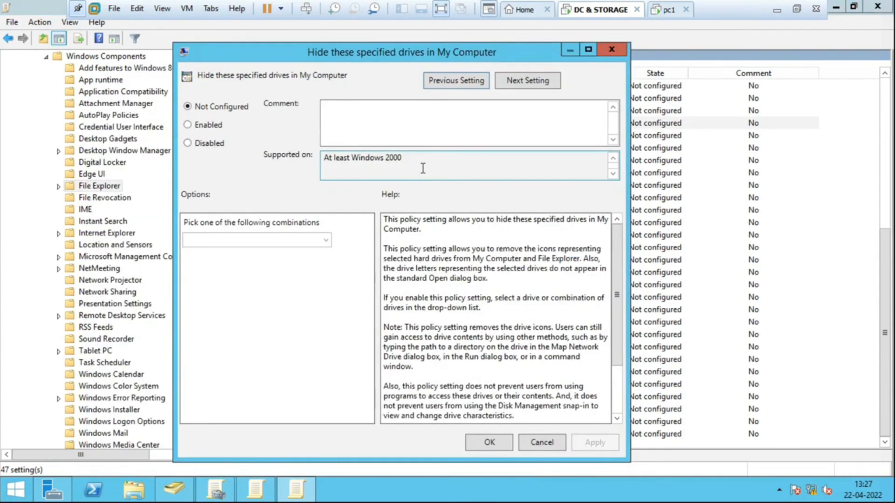
{"action": "left_click", "coordinate": [206, 126]}
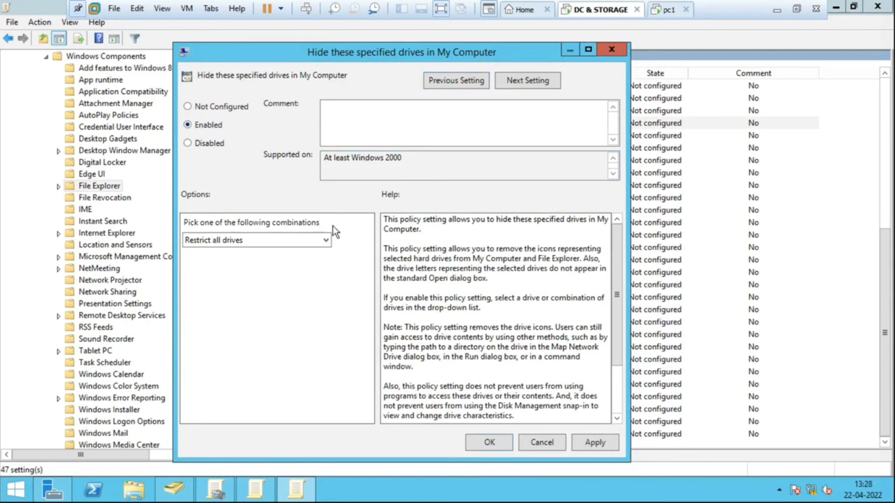
{"action": "left_click", "coordinate": [325, 242]}
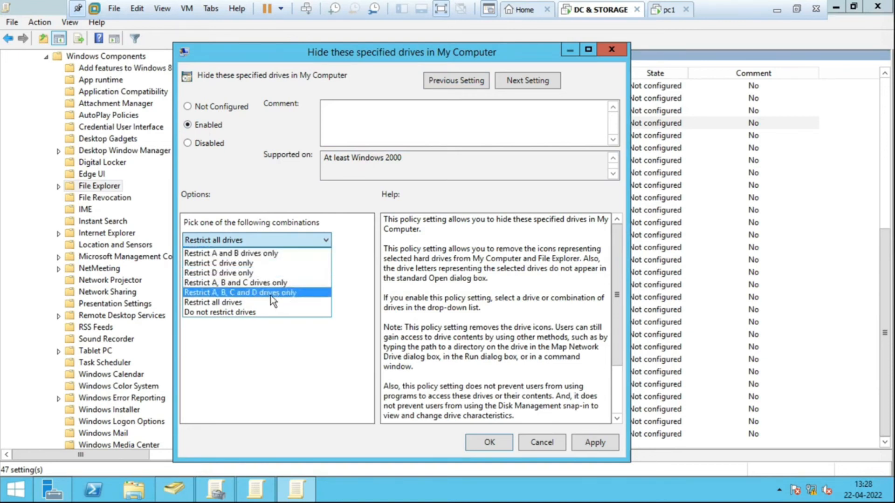
{"action": "left_click", "coordinate": [257, 264]}
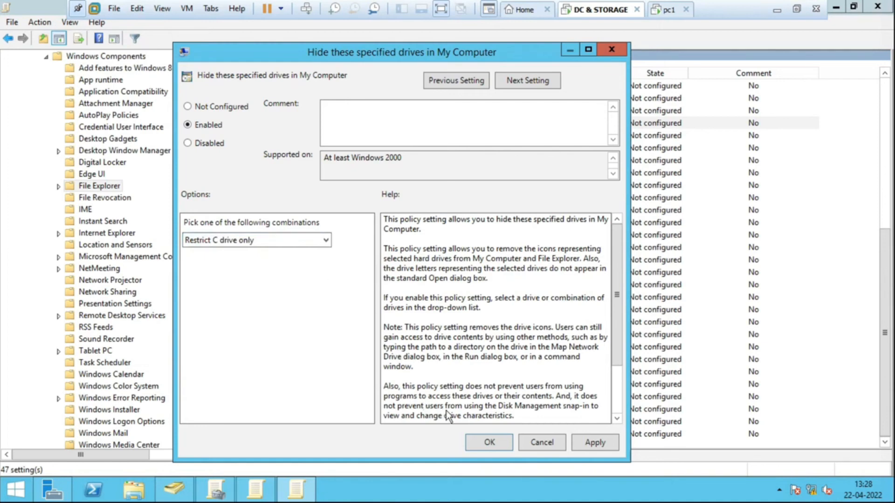
{"action": "left_click", "coordinate": [495, 443]}
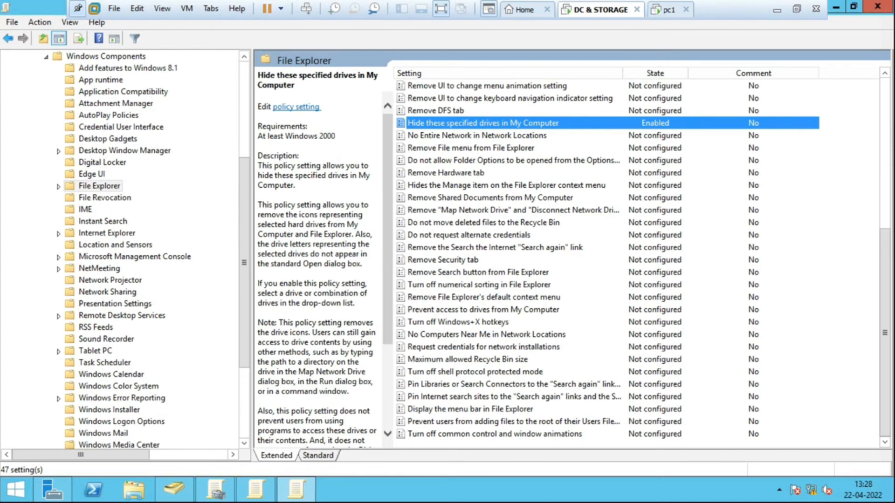
{"action": "left_click", "coordinate": [440, 9]}
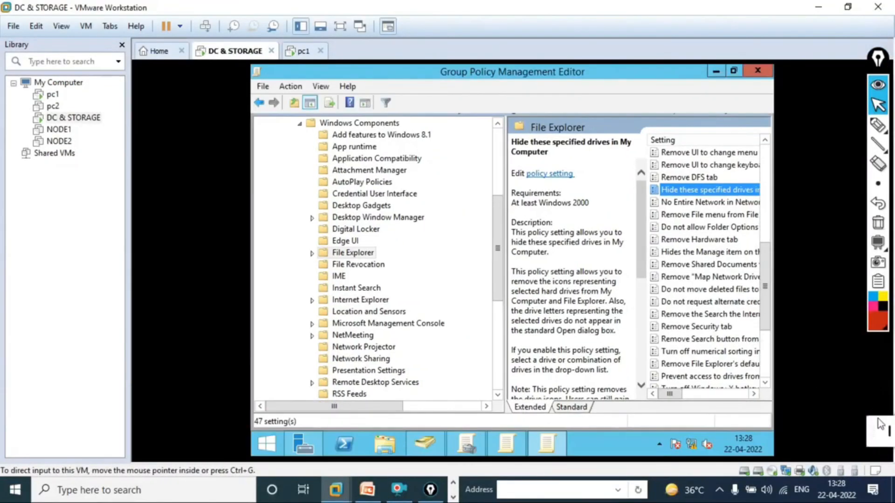
{"action": "left_click", "coordinate": [677, 294]}
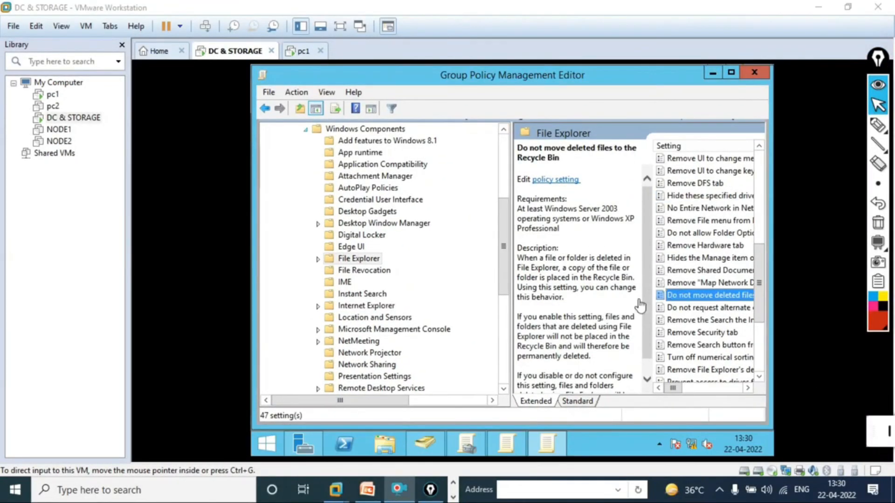
{"action": "left_click", "coordinate": [637, 80]}
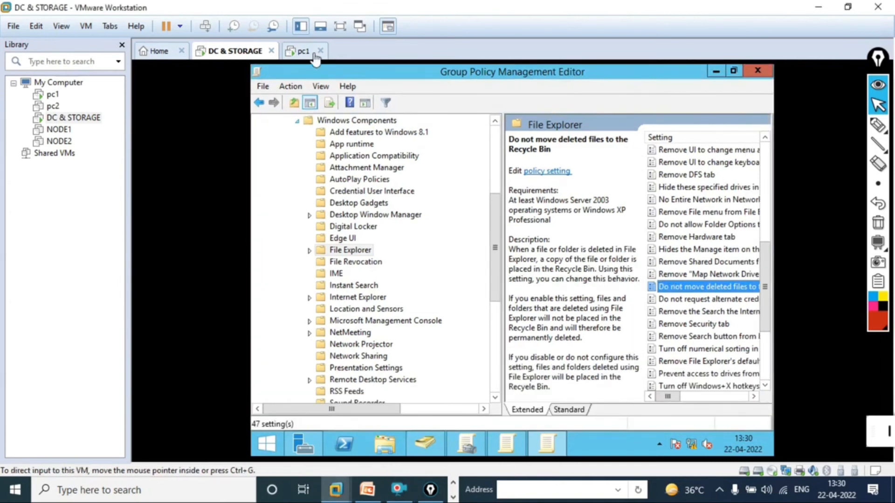
{"action": "left_click", "coordinate": [340, 26]}
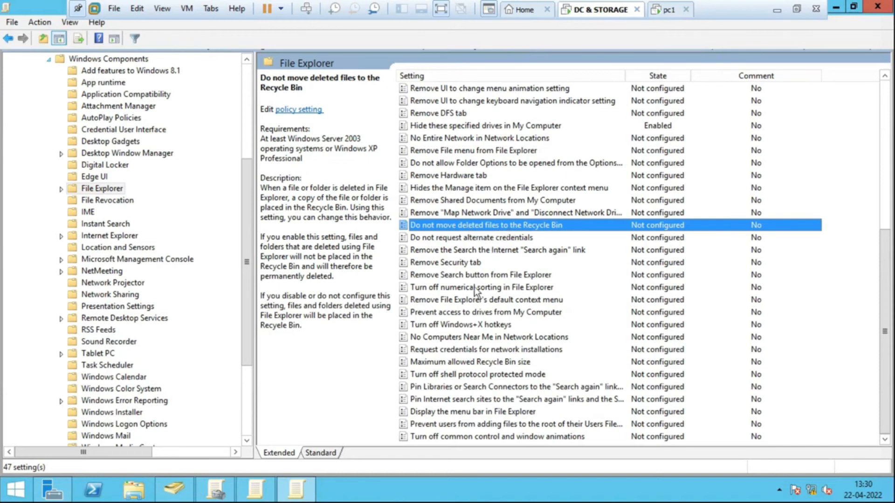
- Enable the "Do not move deleted files to the Recycle Bin" setting and restore the editor to a smaller window revealing the GPO console
{"action": "double_click", "coordinate": [496, 224]}
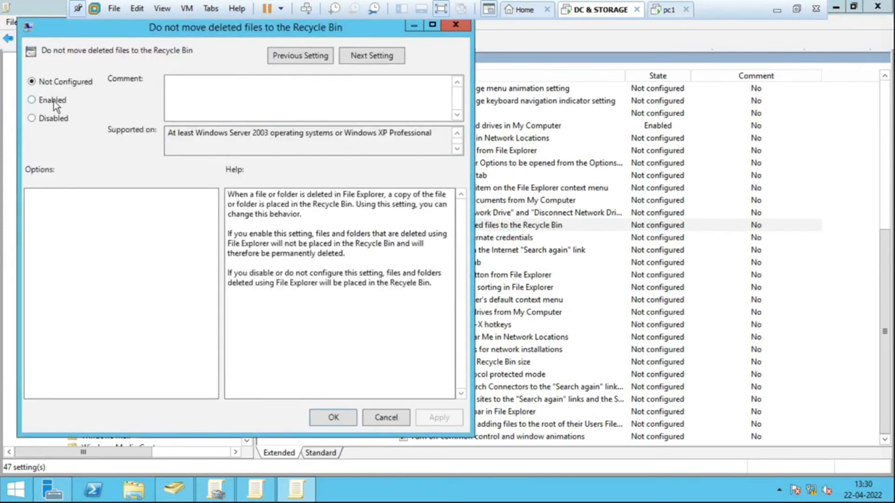
{"action": "left_click", "coordinate": [54, 100]}
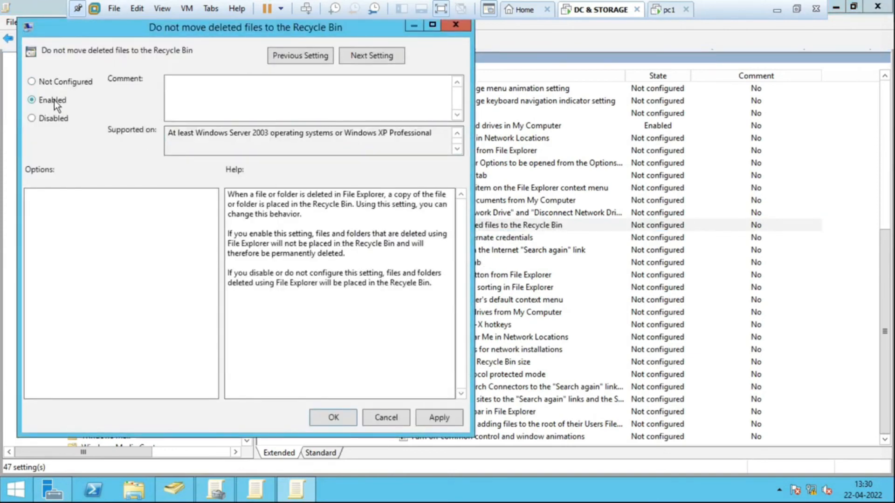
{"action": "left_click", "coordinate": [332, 416]}
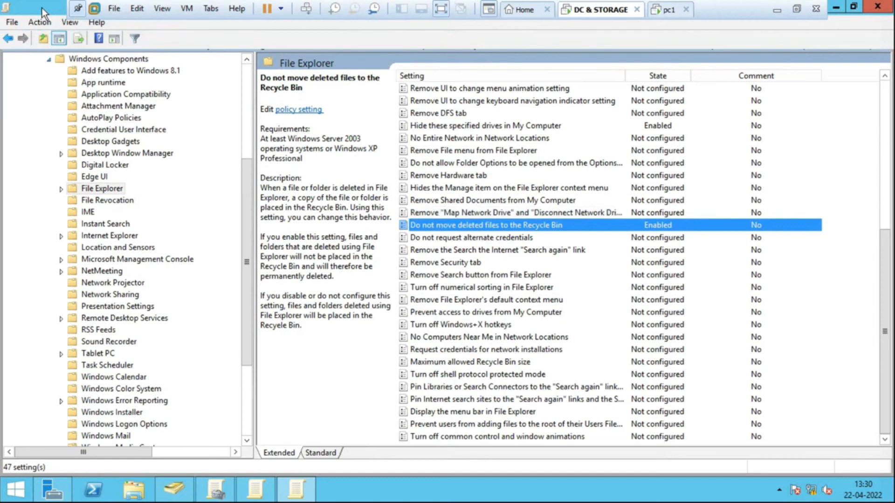
{"action": "left_click_drag", "start_coordinate": [42, 8], "coordinate": [370, 61]}
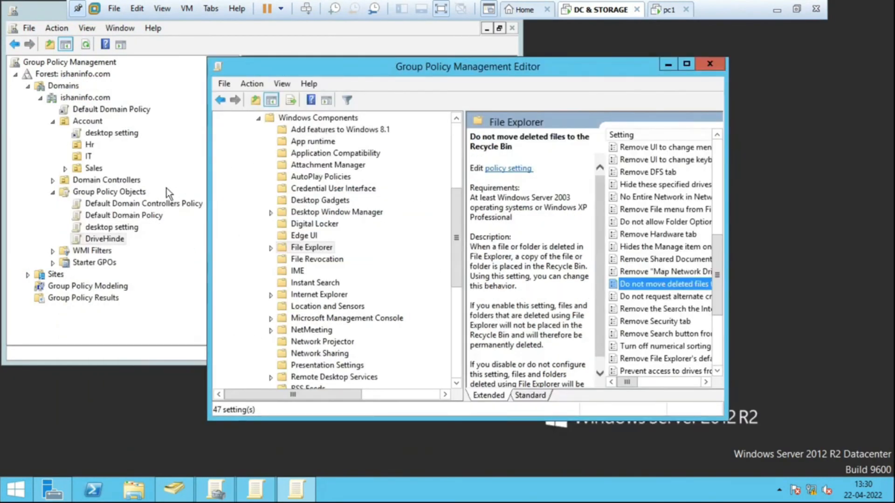
- Review the scope of the DriveHinde GPO and the policies linked to the Account, Hr, IT and Sales units
{"action": "left_click", "coordinate": [167, 152]}
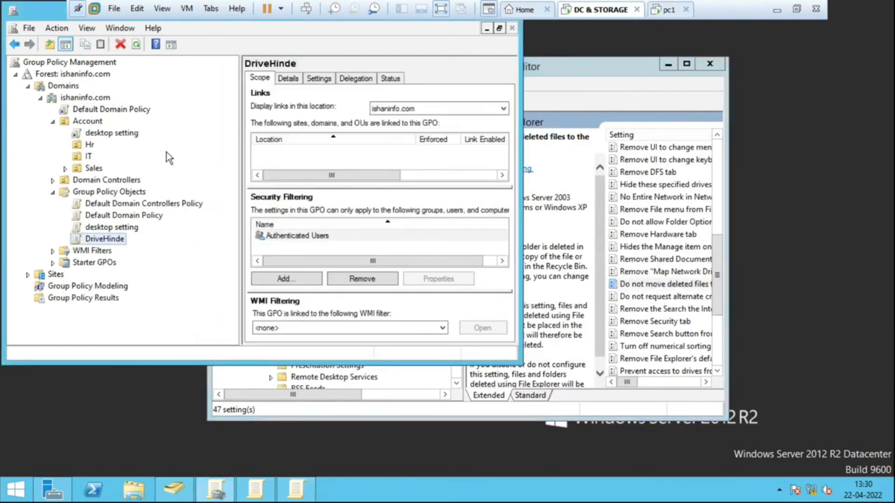
{"action": "left_click", "coordinate": [105, 239]}
{"action": "left_click", "coordinate": [162, 245]}
{"action": "left_click", "coordinate": [93, 122]}
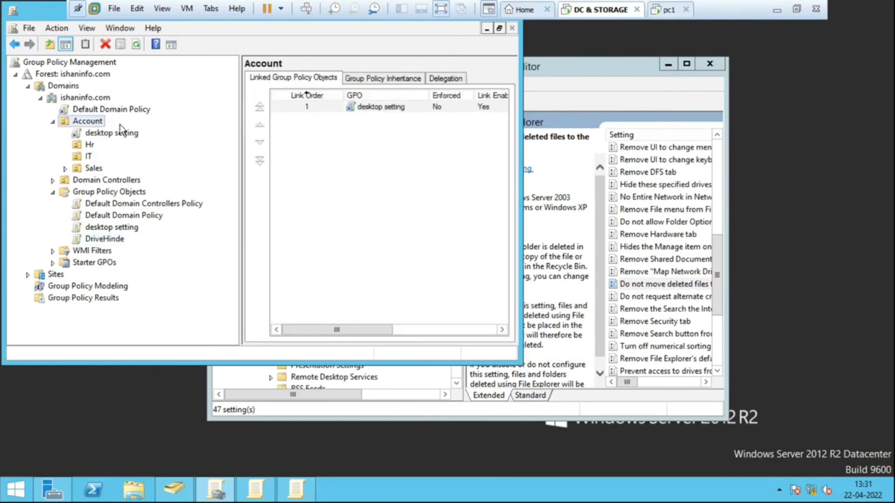
{"action": "left_click", "coordinate": [89, 143]}
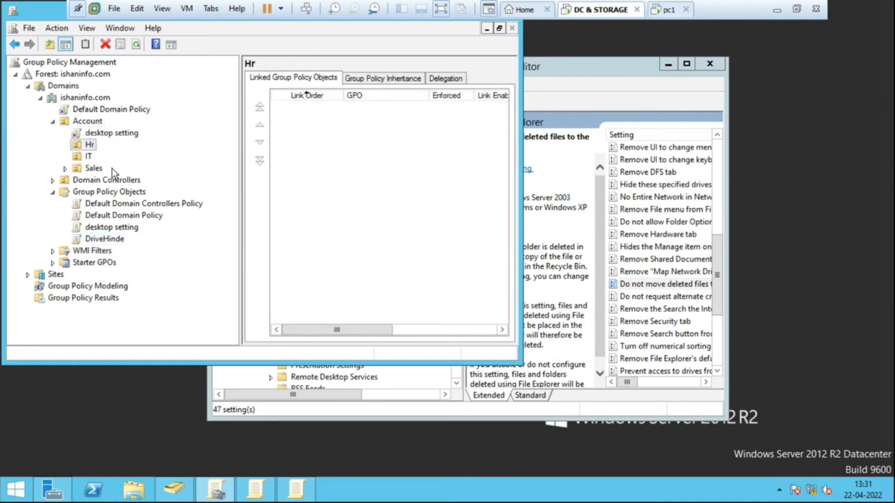
{"action": "left_click", "coordinate": [85, 157]}
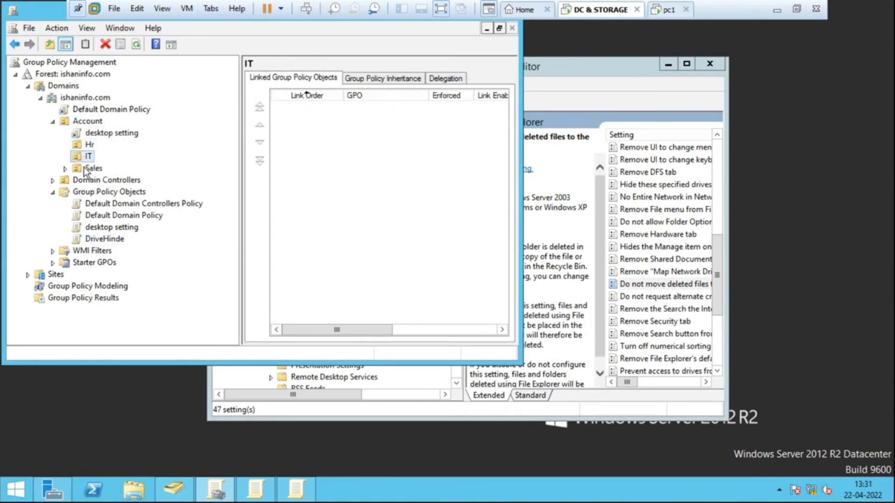
{"action": "left_click", "coordinate": [86, 172]}
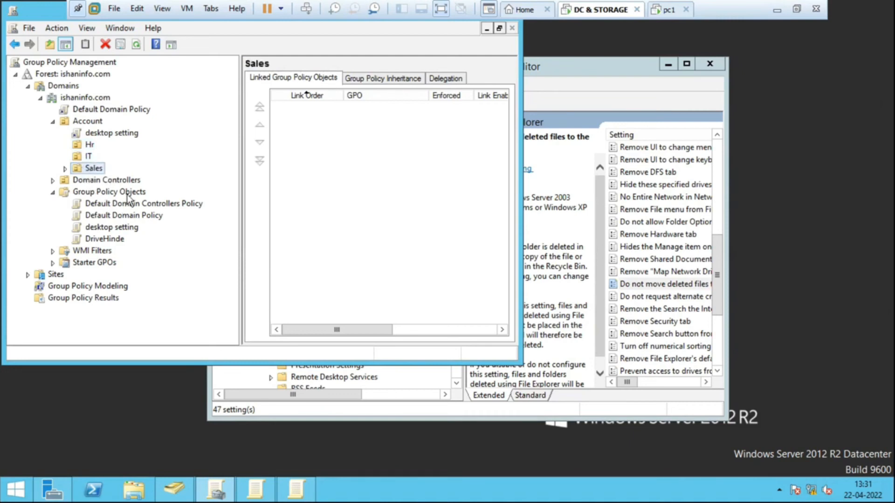
- Open the DriveHinde GPO for editing, look at its user policy categories, and close that editor window
{"action": "left_click", "coordinate": [109, 240]}
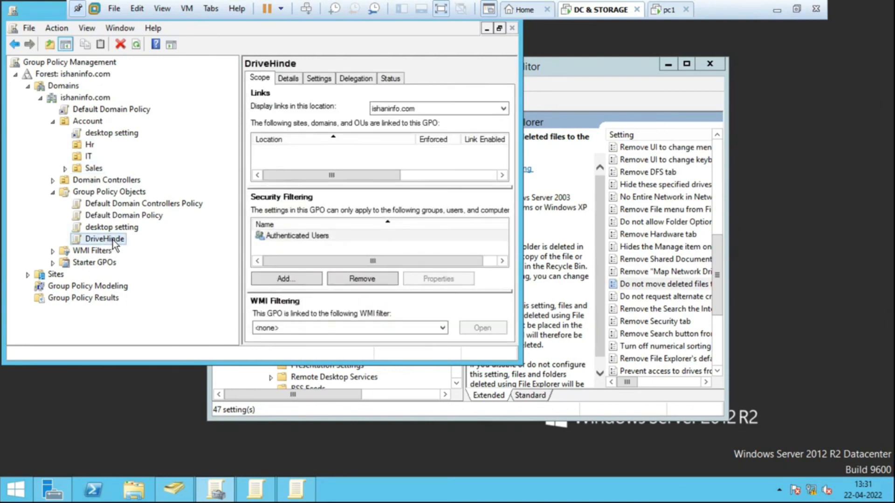
{"action": "right_click", "coordinate": [112, 240]}
{"action": "left_click", "coordinate": [142, 245]}
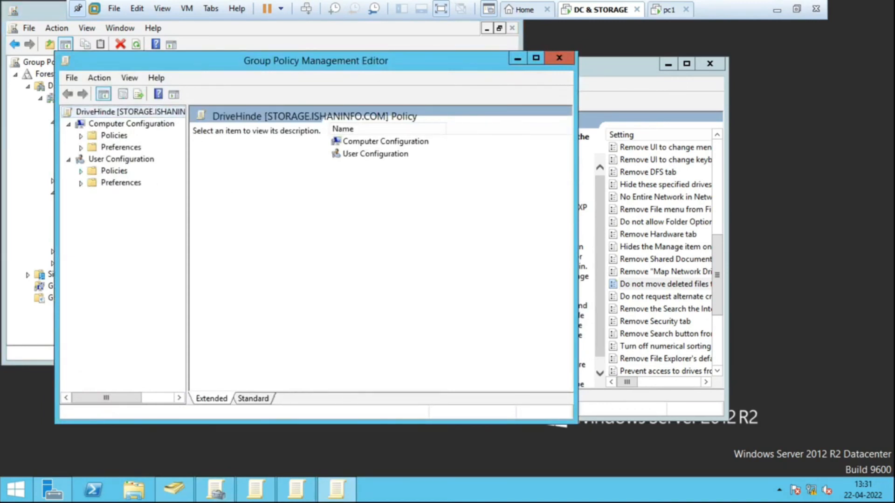
{"action": "left_click", "coordinate": [80, 171]}
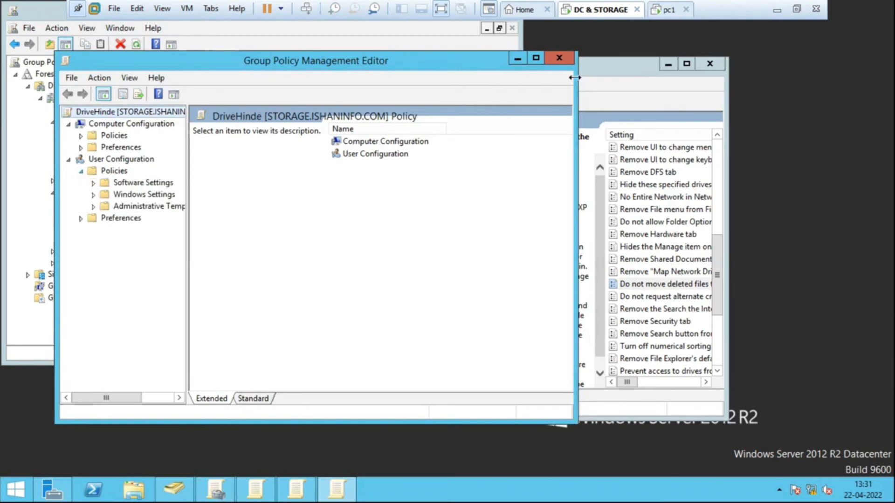
{"action": "left_click", "coordinate": [559, 58]}
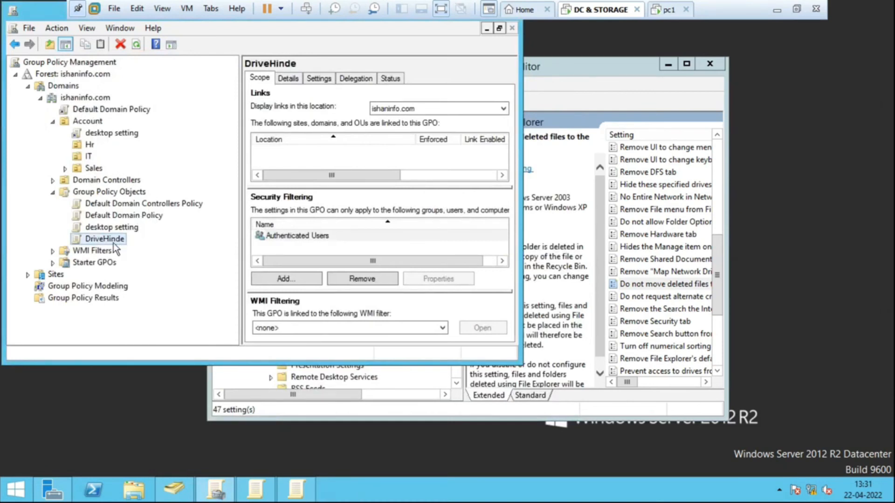
- Link the existing DriveHinde GPO to the Sales organizational unit and maximize the Group Policy Management console
{"action": "left_click", "coordinate": [93, 168]}
{"action": "right_click", "coordinate": [93, 172]}
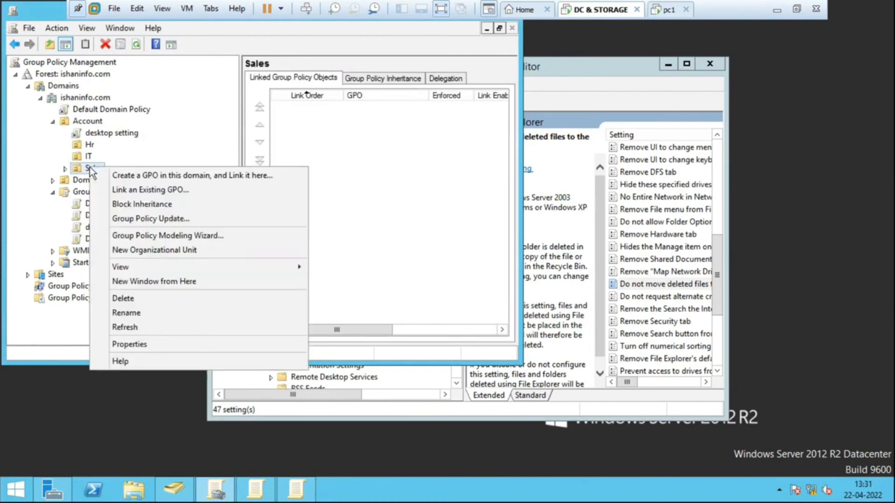
{"action": "left_click", "coordinate": [157, 191]}
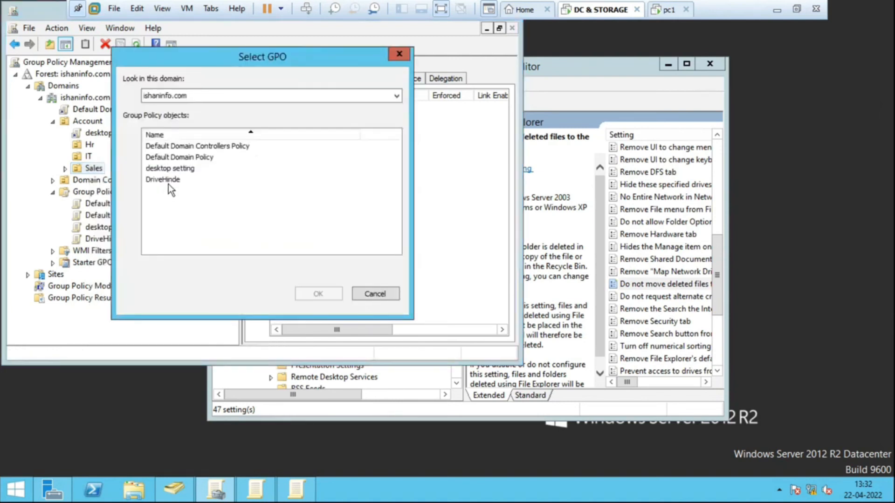
{"action": "left_click", "coordinate": [170, 181]}
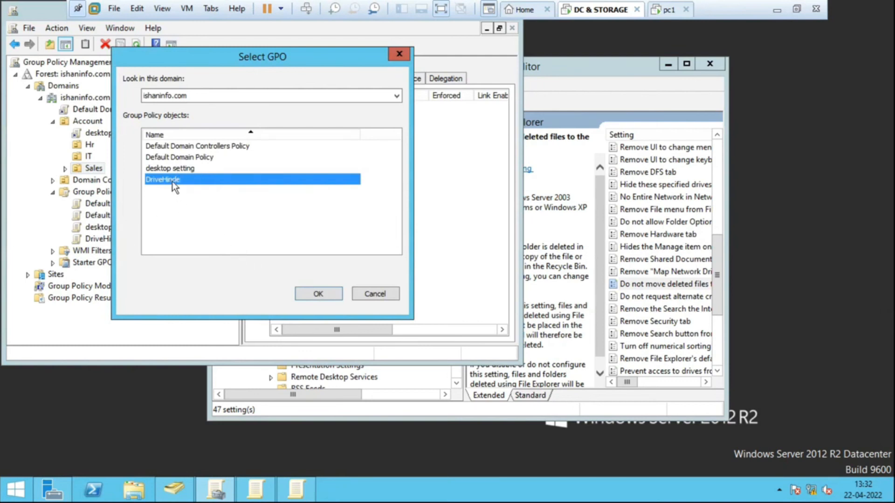
{"action": "left_click", "coordinate": [321, 293]}
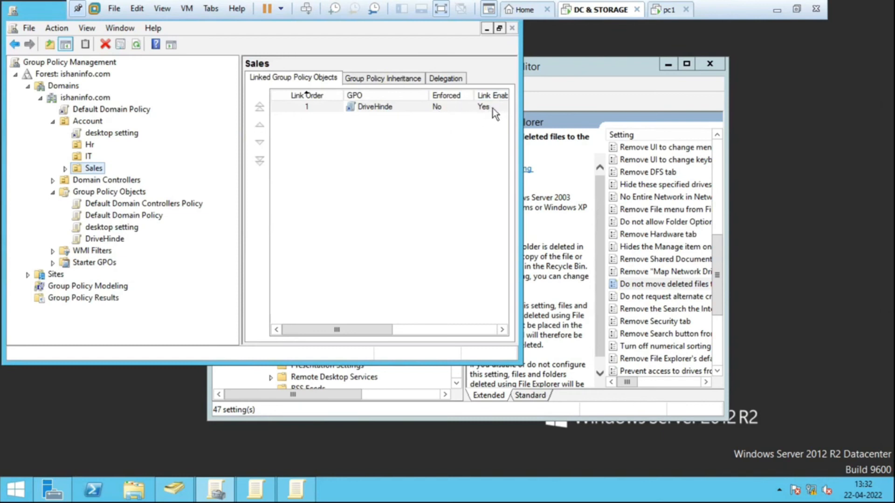
{"action": "double_click", "coordinate": [58, 16]}
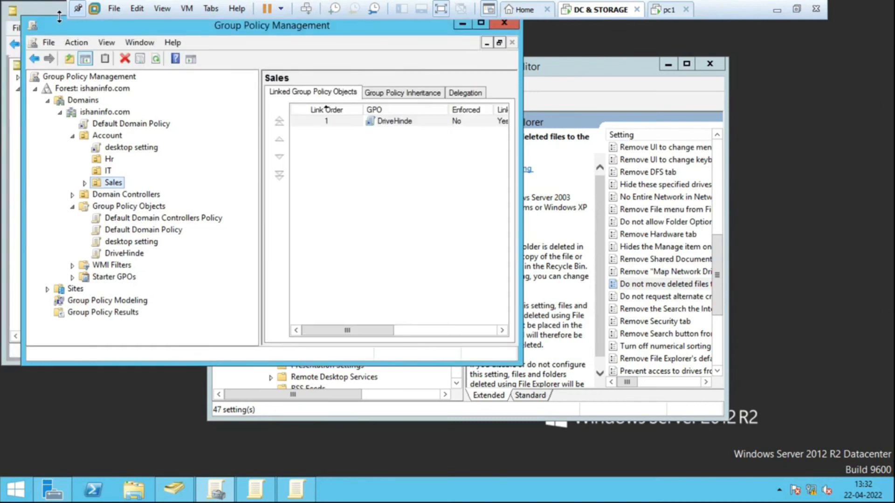
{"action": "left_click", "coordinate": [481, 25]}
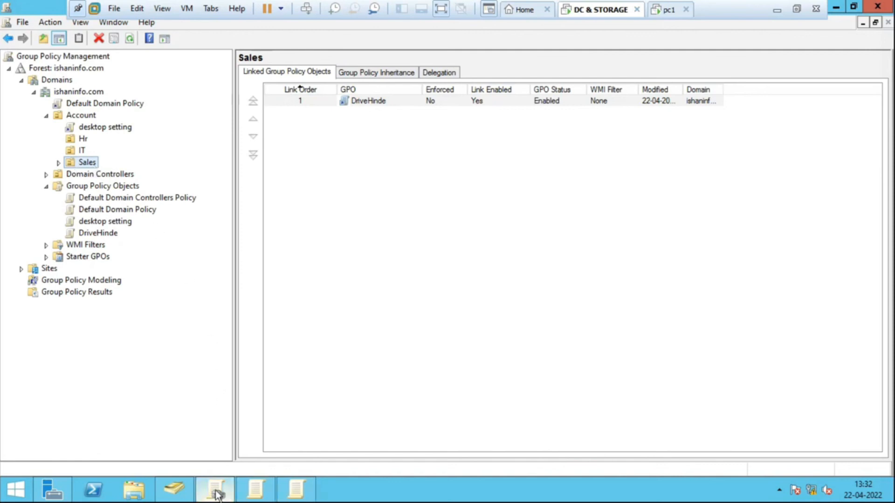
- Switch to Active Directory Users and Computers and check which user accounts belong to the Sales unit
{"action": "left_click", "coordinate": [174, 490]}
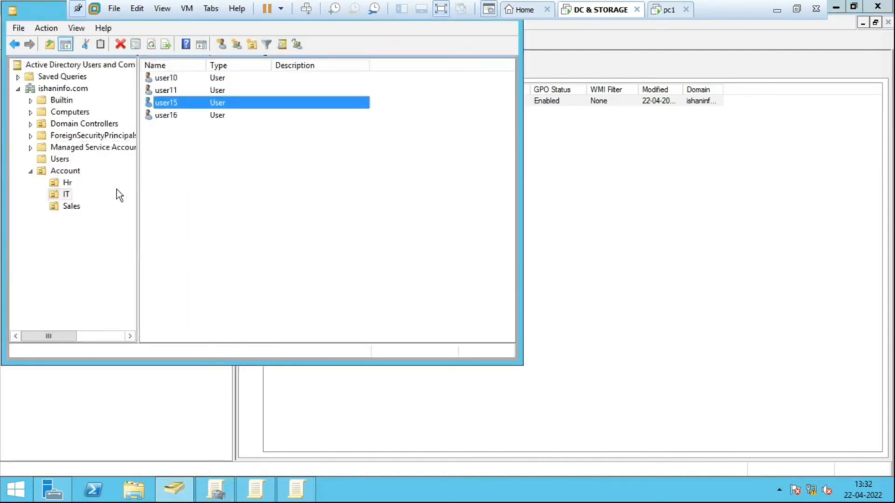
{"action": "left_click", "coordinate": [68, 209]}
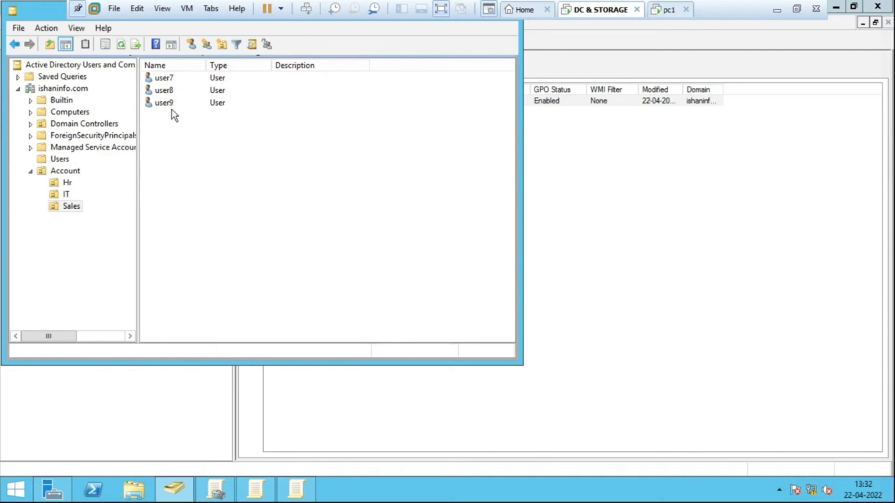
{"action": "left_click", "coordinate": [167, 82]}
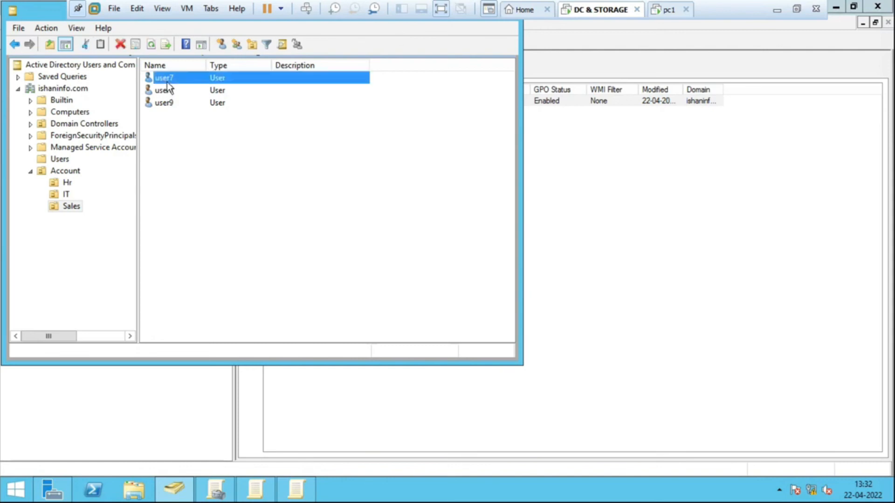
{"action": "left_click", "coordinate": [171, 90]}
{"action": "left_click", "coordinate": [173, 83]}
{"action": "left_click", "coordinate": [173, 105]}
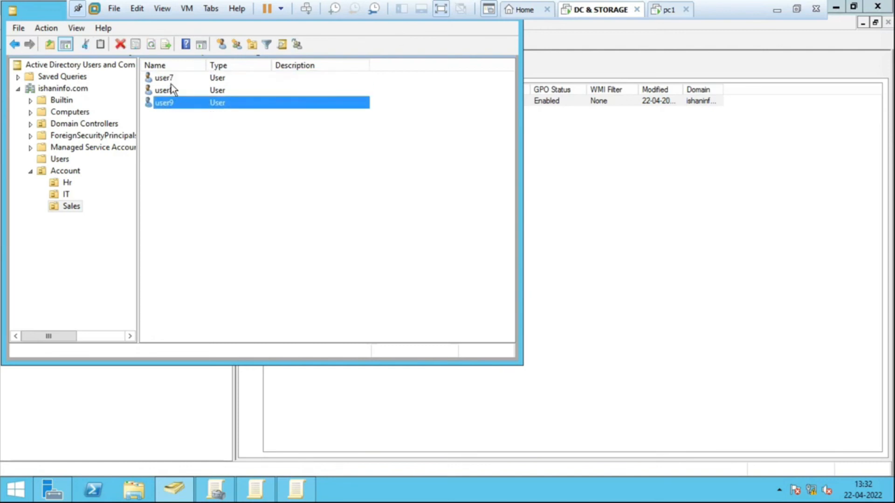
{"action": "left_click", "coordinate": [170, 81]}
{"action": "left_click", "coordinate": [173, 107]}
- Go to the pc1 virtual machine and leave the current session with Switch user
{"action": "left_click", "coordinate": [666, 10]}
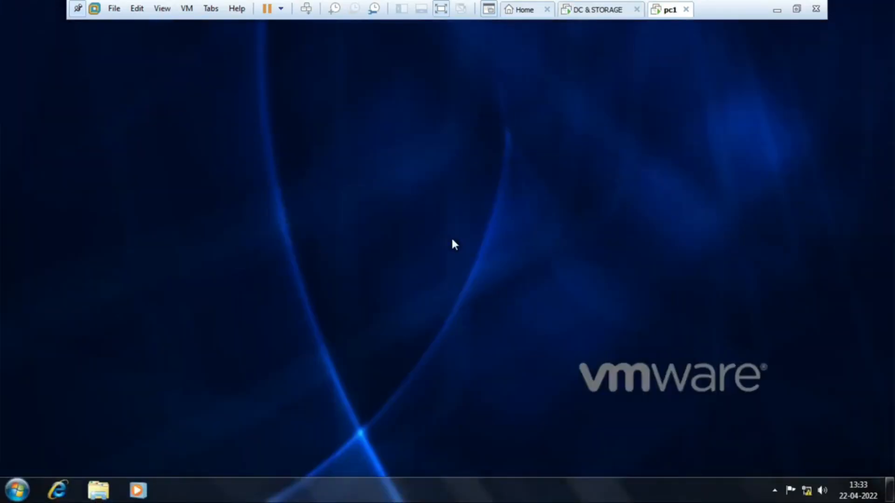
{"action": "left_click", "coordinate": [17, 489]}
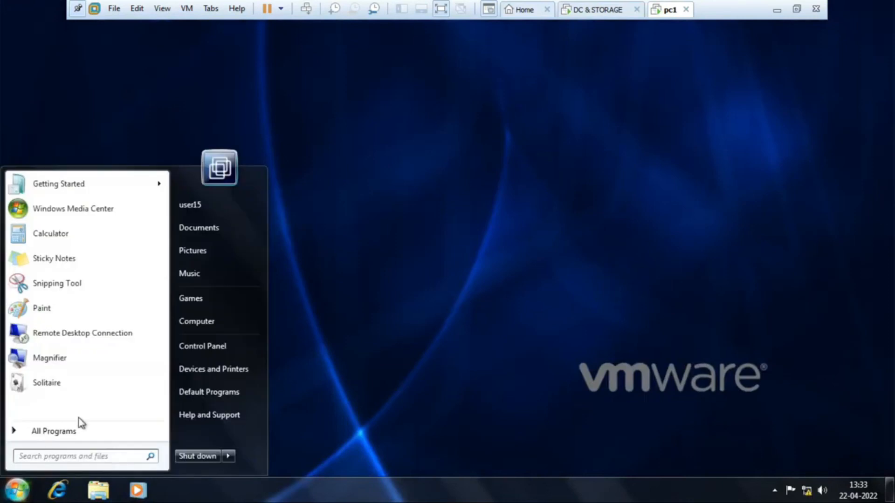
{"action": "left_click", "coordinate": [228, 455]}
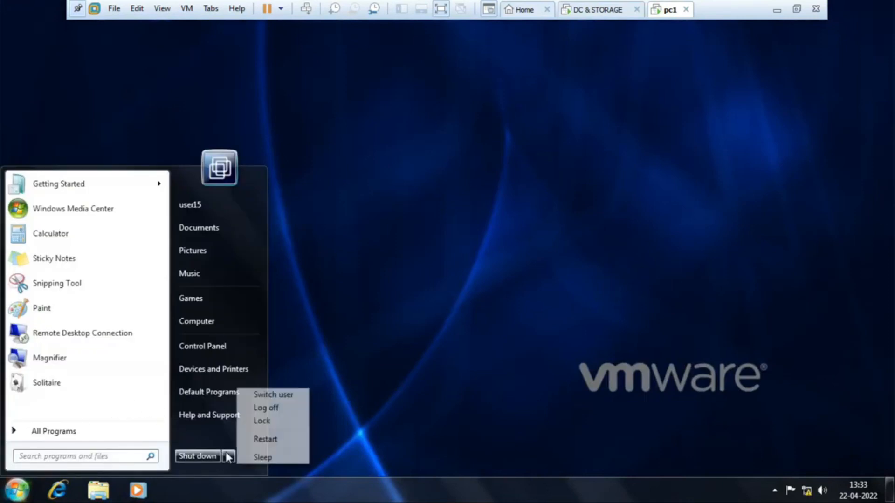
{"action": "left_click", "coordinate": [274, 395]}
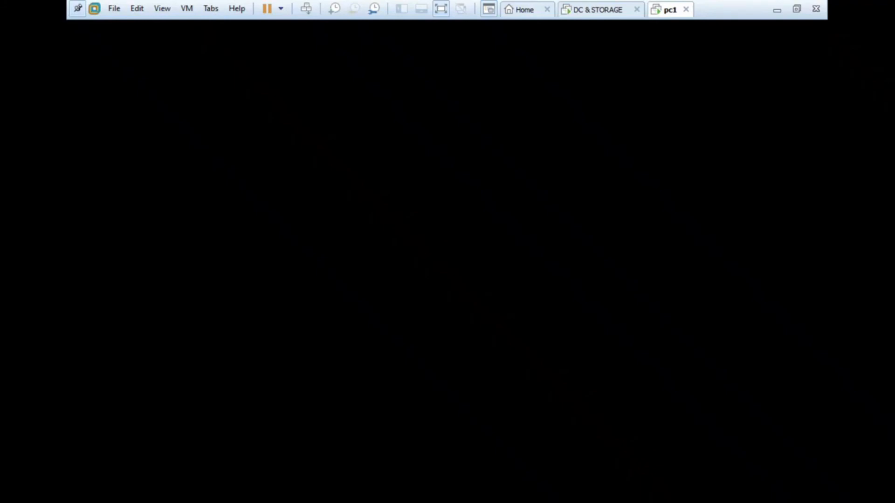
- Return to the DC & STORAGE virtual machine and run gpupdate /force
{"action": "left_click", "coordinate": [604, 8]}
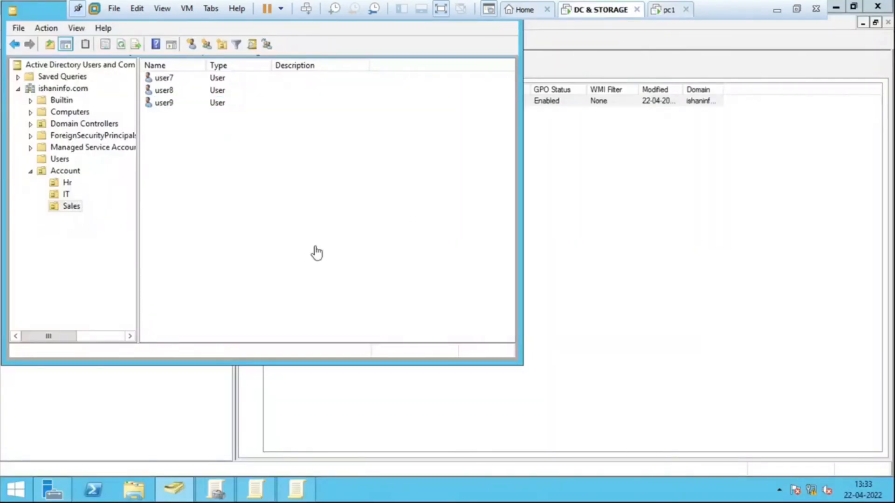
{"action": "key", "text": "super+r"}
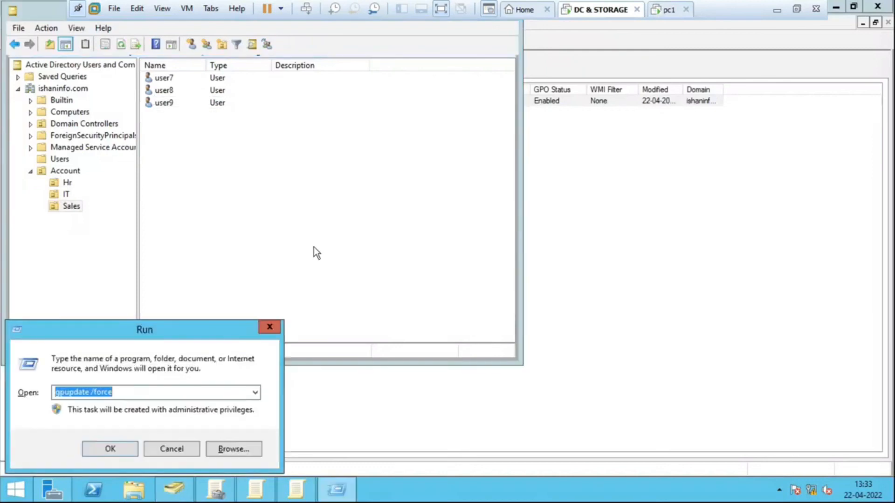
{"action": "key", "text": "Return"}
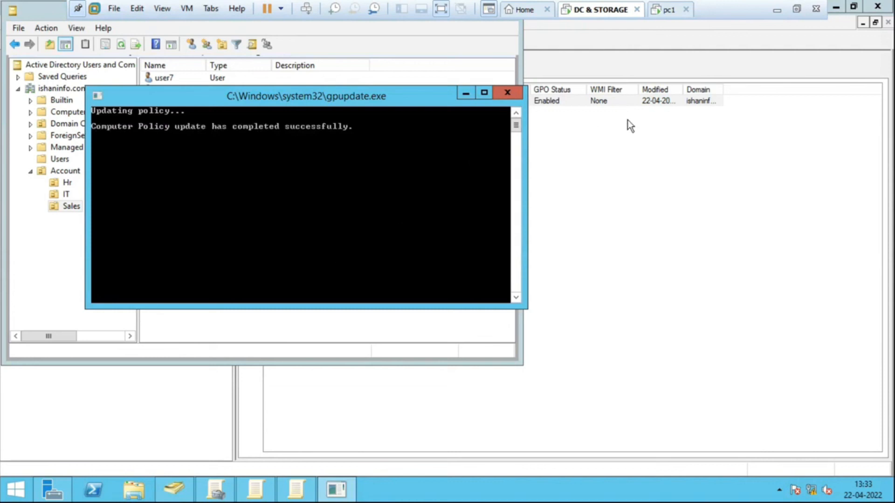
- Log on to the pc1 virtual machine as another user, entering the user name user7 and the account password
{"action": "left_click", "coordinate": [668, 9]}
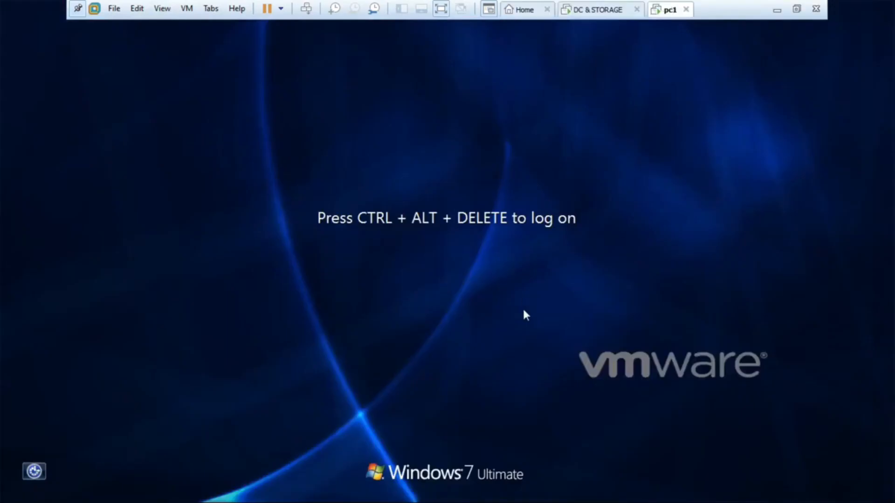
{"action": "key", "text": "ctrl+alt+Insert"}
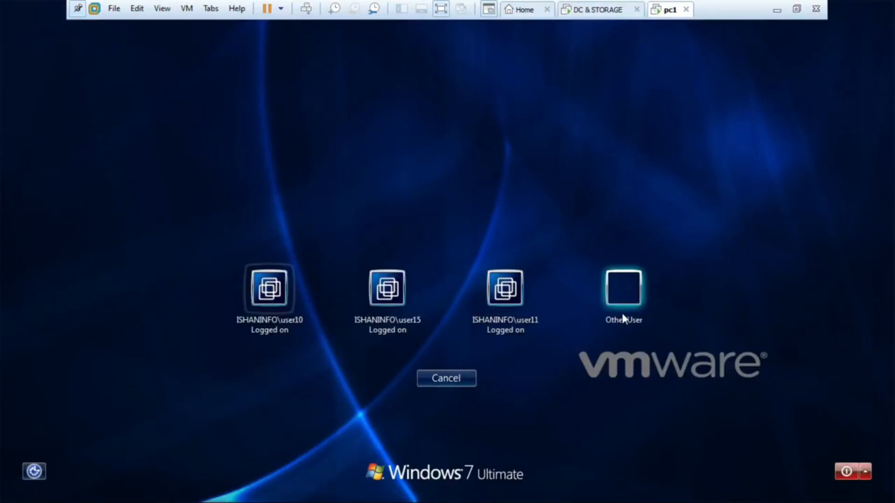
{"action": "left_click", "coordinate": [622, 318]}
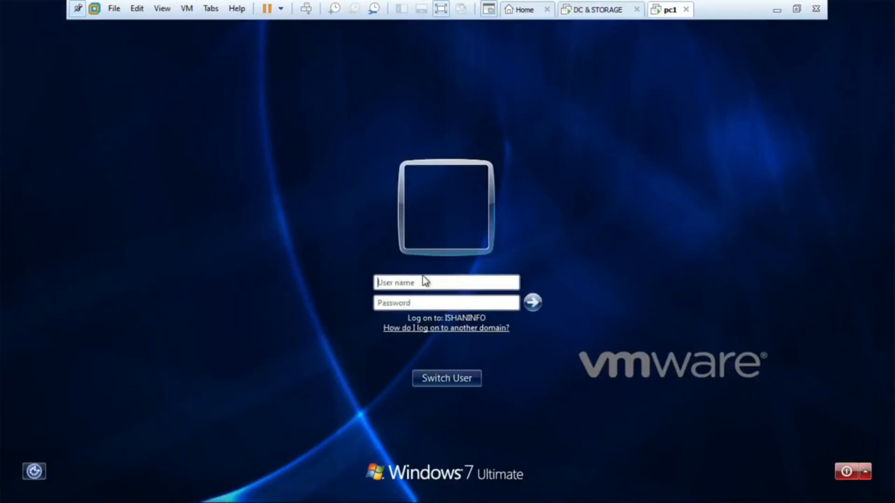
{"action": "type", "text": "user7"}
{"action": "key", "text": "Tab"}
{"action": "type", "text": "••"}
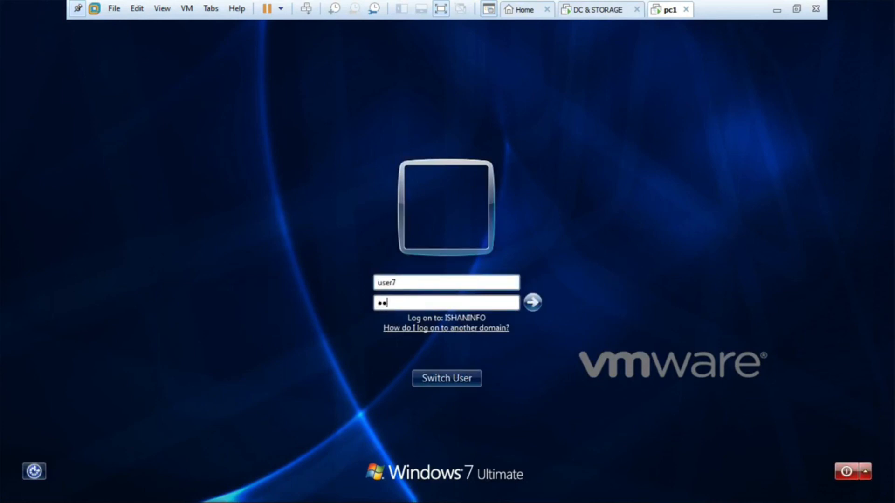
{"action": "type", "text": "•••••••"}
{"action": "key", "text": "Return"}
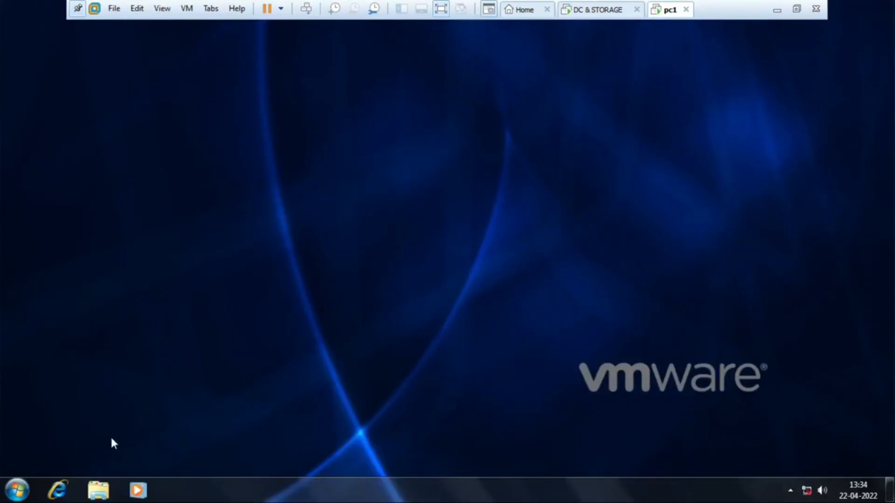
- Open Computer on pc1 and examine the listed drives to check whether the C drive is hidden
{"action": "left_click", "coordinate": [19, 490]}
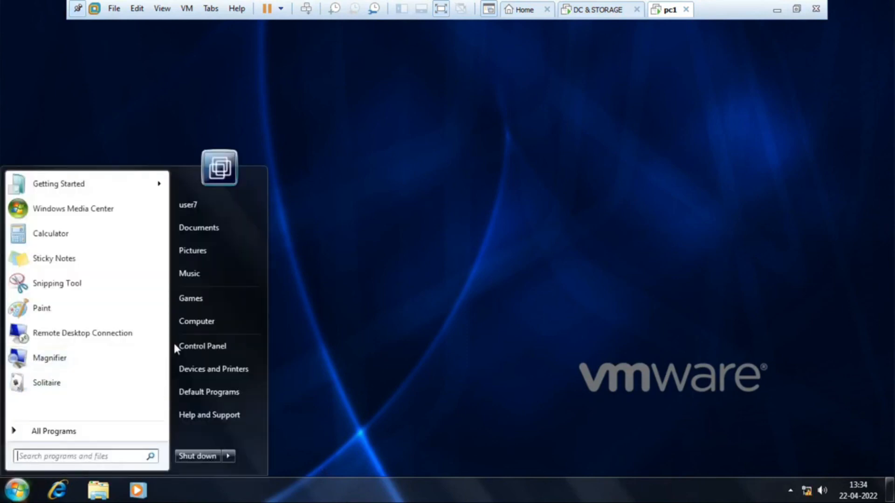
{"action": "left_click", "coordinate": [204, 325]}
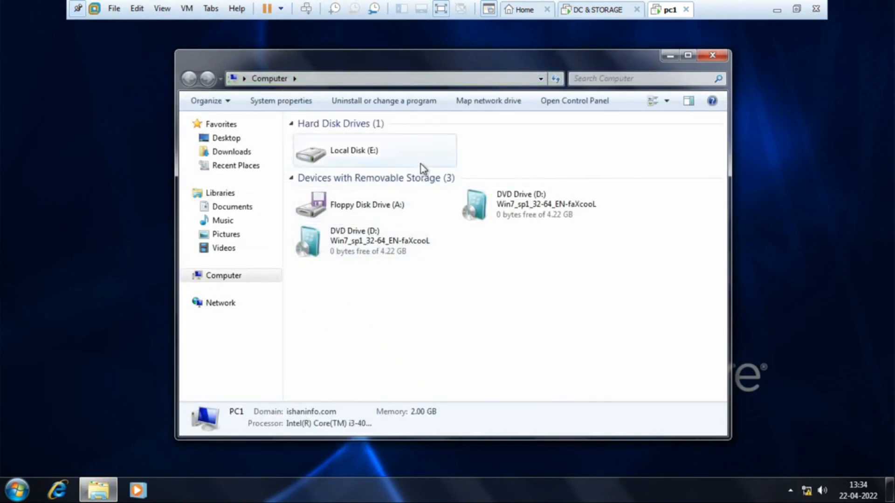
{"action": "left_click", "coordinate": [375, 152]}
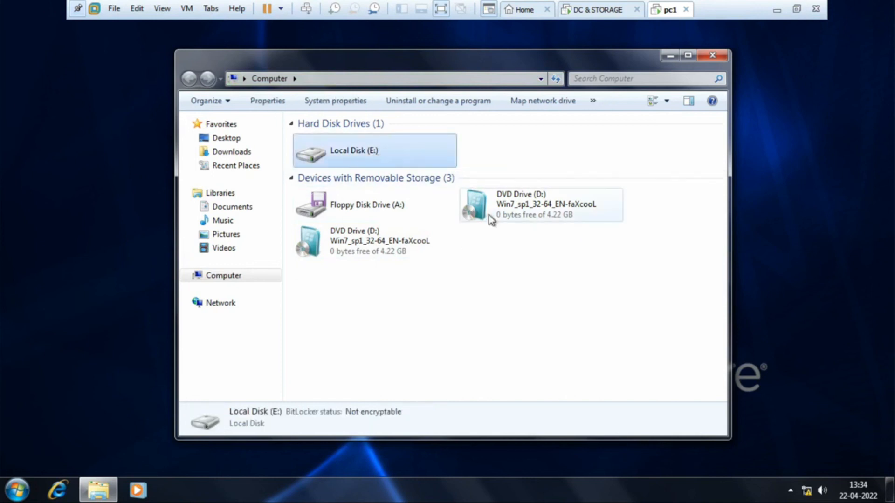
{"action": "left_click", "coordinate": [384, 254]}
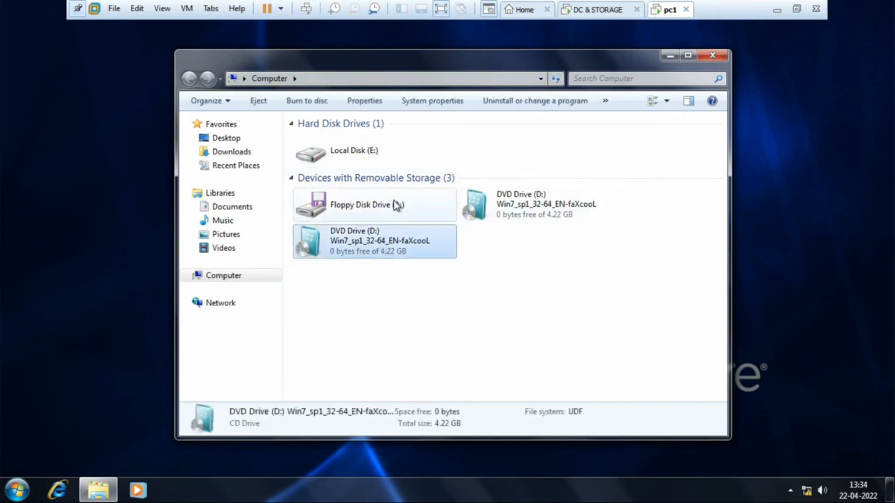
- Inspect the hard disk and DVD drives listed in user7's Computer window
{"action": "left_click", "coordinate": [349, 162]}
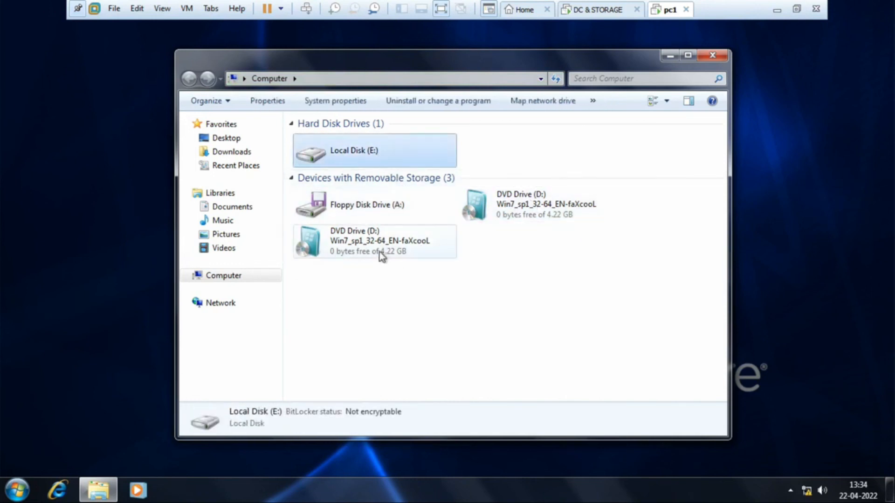
{"action": "left_click", "coordinate": [379, 252]}
{"action": "left_click", "coordinate": [501, 217]}
{"action": "left_click", "coordinate": [351, 169]}
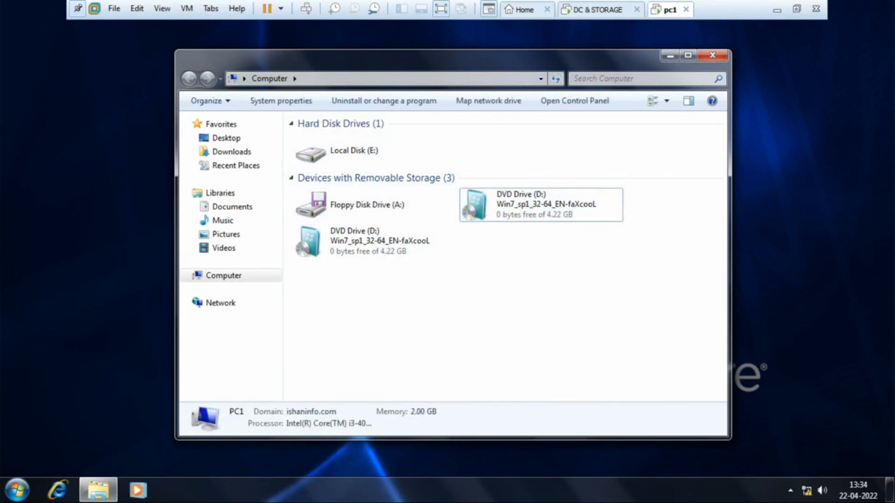
- Switch to the DC & STORAGE virtual machine and select user10 in the IT OU
{"action": "left_click", "coordinate": [593, 12]}
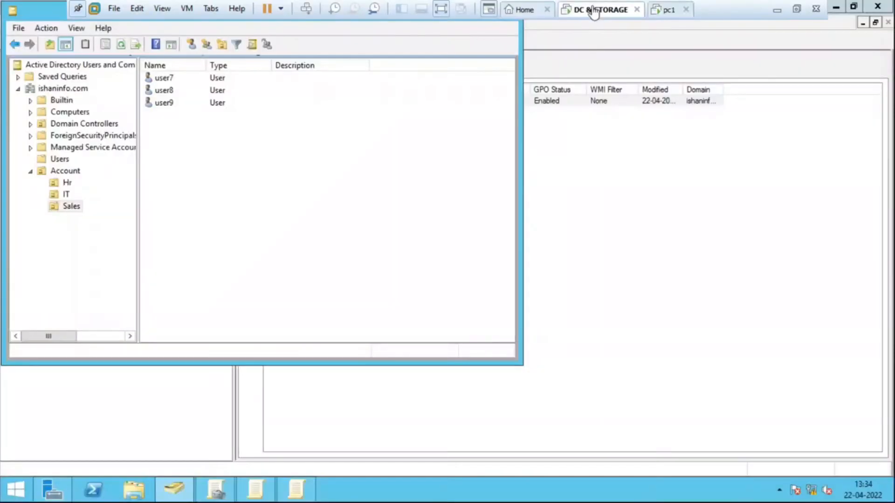
{"action": "left_click", "coordinate": [67, 193]}
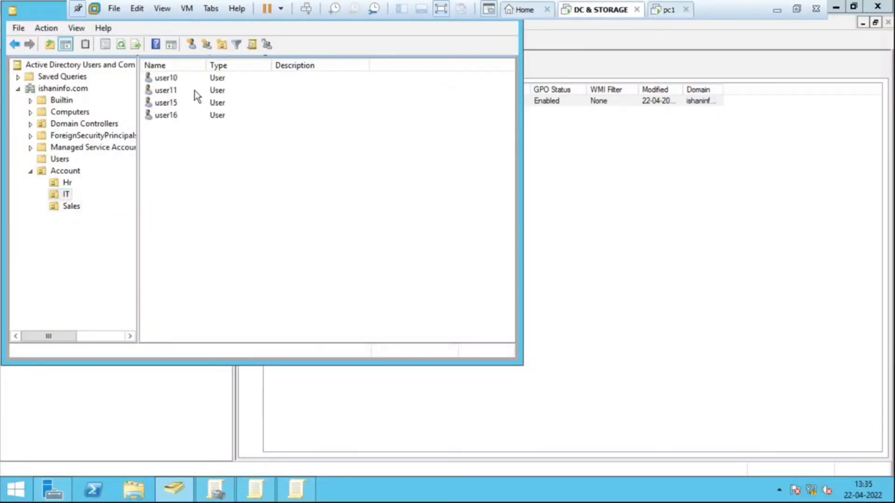
{"action": "left_click", "coordinate": [167, 81]}
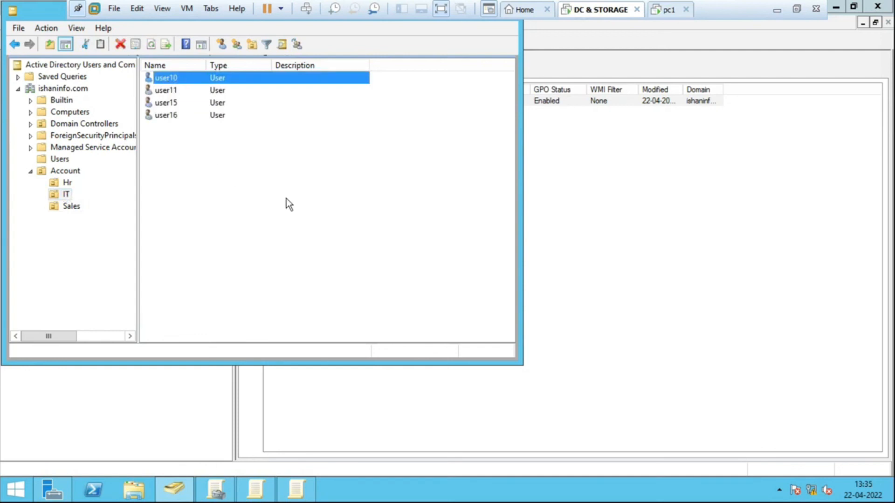
- Return to the pc1 virtual machine and leave the user7 session for the logon screen
{"action": "left_click", "coordinate": [670, 10]}
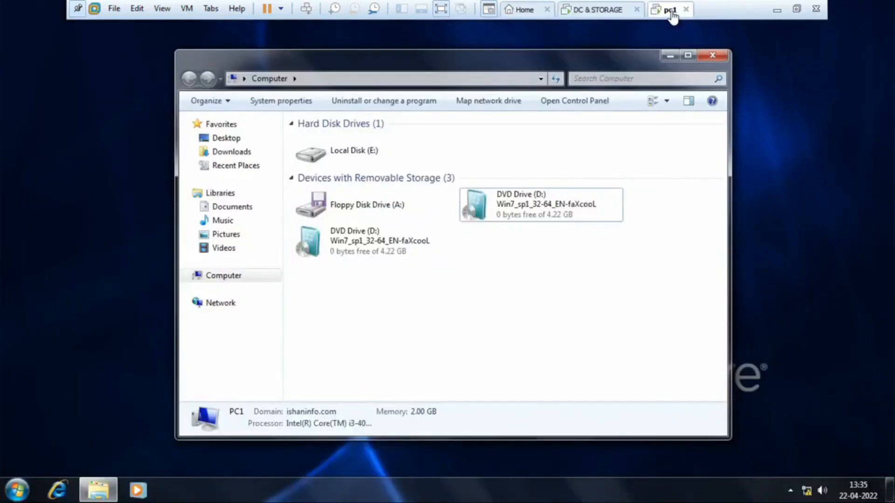
{"action": "left_click", "coordinate": [17, 490]}
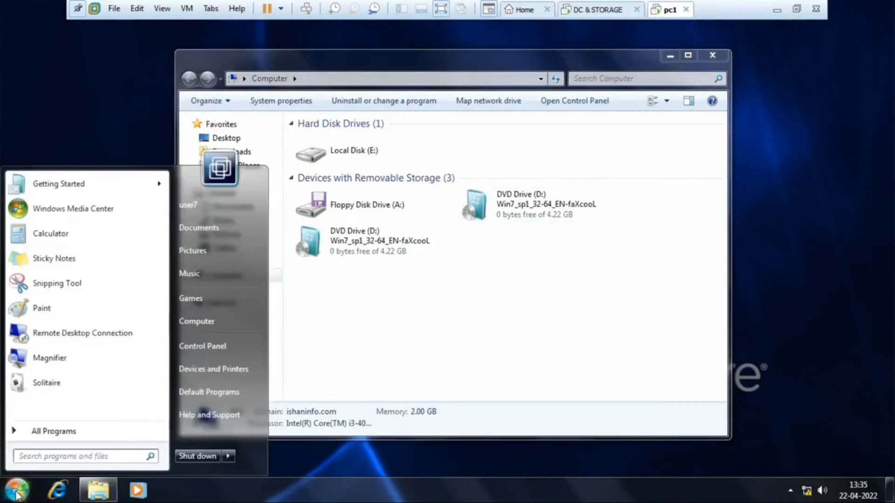
{"action": "left_click", "coordinate": [228, 456]}
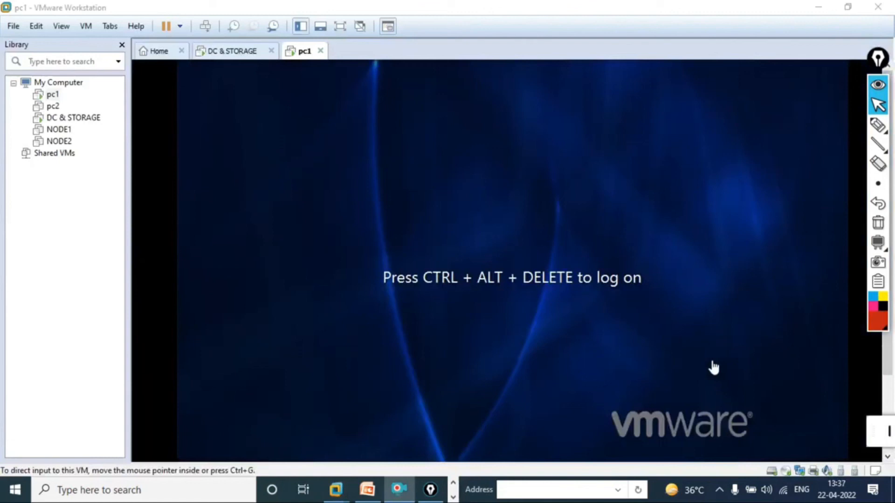
- Show pc1 in full screen and log on as the IT OU account user10, entering the account password
{"action": "left_click", "coordinate": [685, 331]}
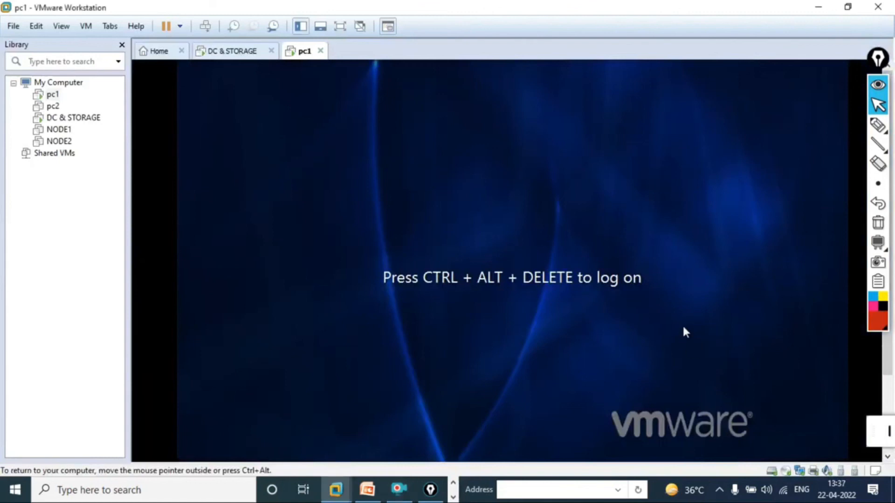
{"action": "left_click", "coordinate": [340, 27]}
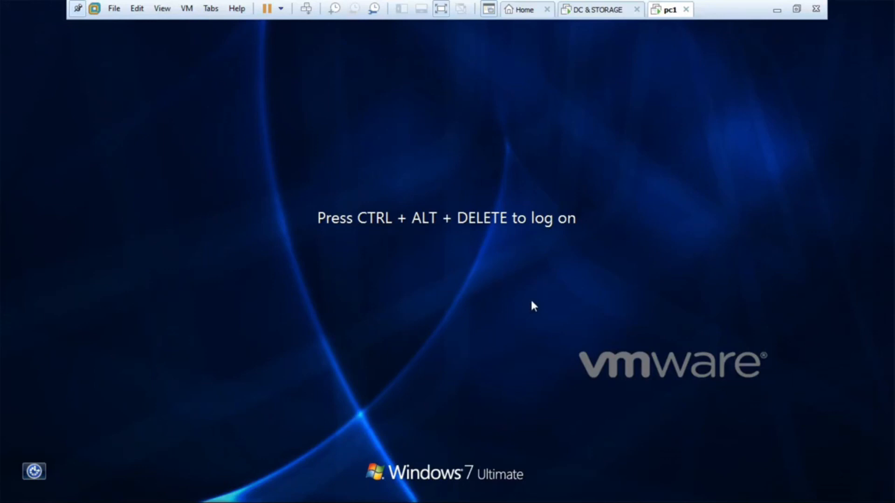
{"action": "key", "text": "ctrl+alt+Insert"}
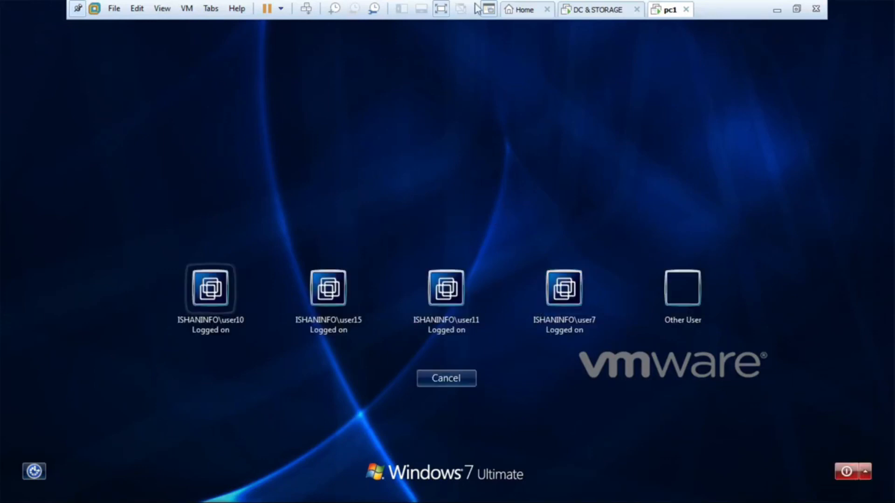
{"action": "left_click", "coordinate": [588, 10]}
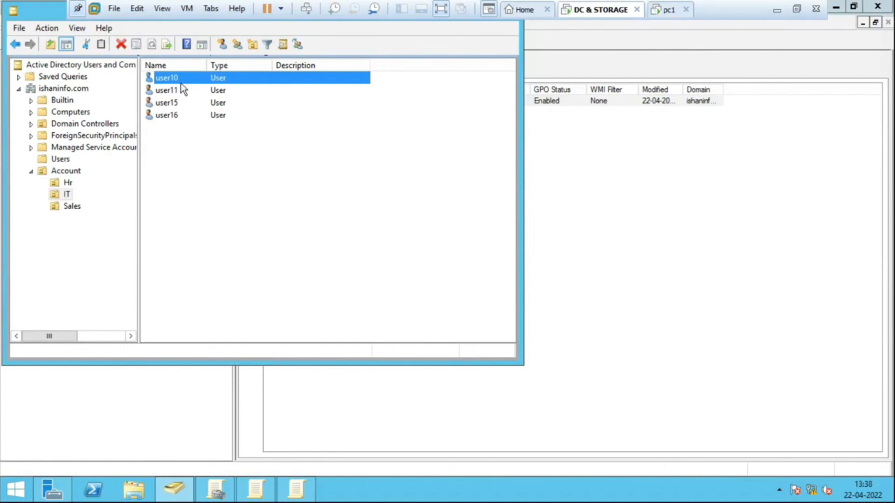
{"action": "left_click", "coordinate": [669, 10]}
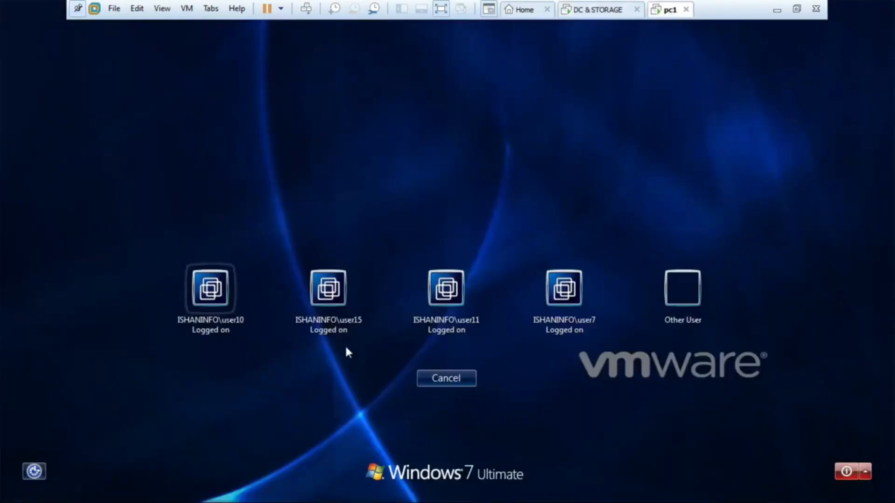
{"action": "left_click", "coordinate": [215, 315]}
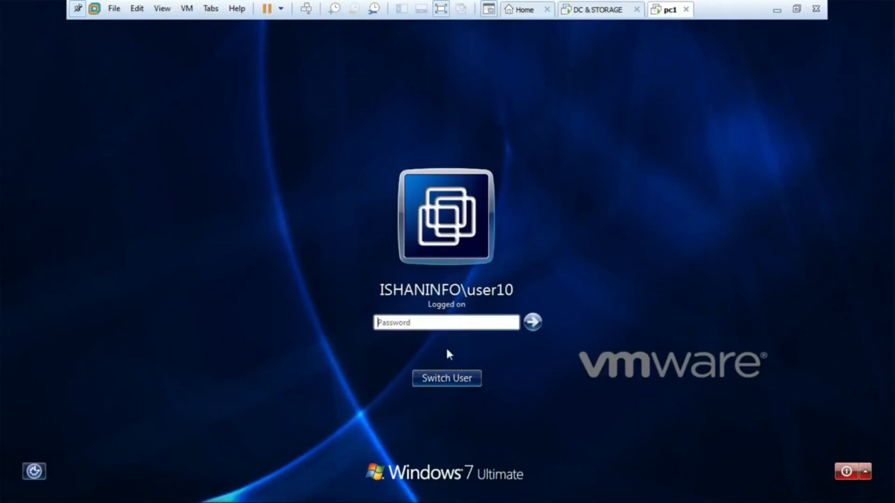
{"action": "left_click", "coordinate": [440, 323]}
{"action": "type", "text": "*"}
{"action": "key", "text": "Return"}
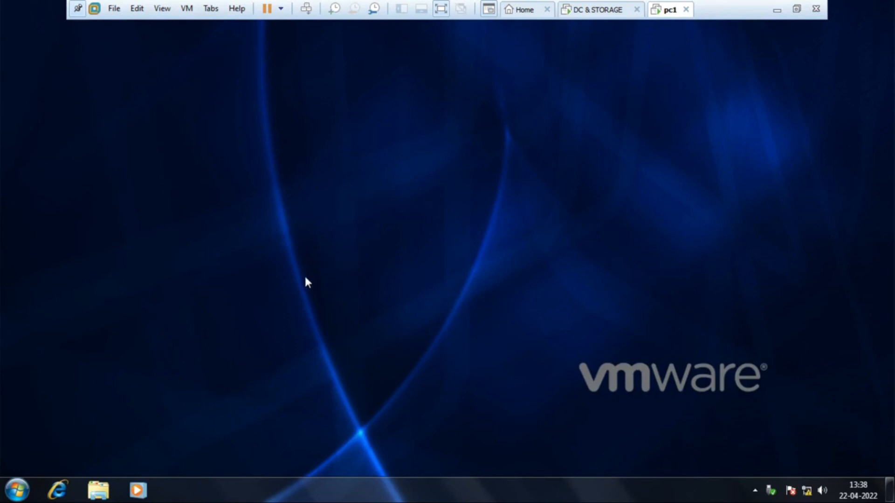
- Open Computer as user10, check whether Local Disk (C:) is available, and close the window
{"action": "left_click", "coordinate": [16, 490]}
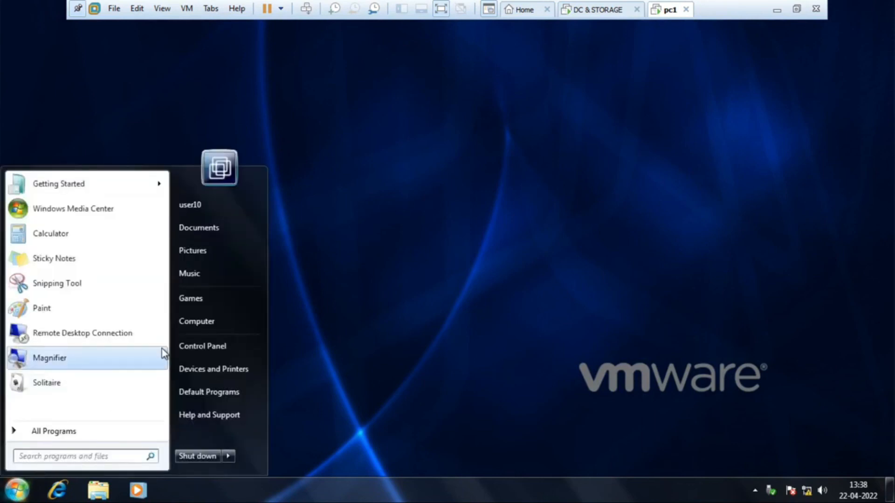
{"action": "left_click", "coordinate": [219, 322]}
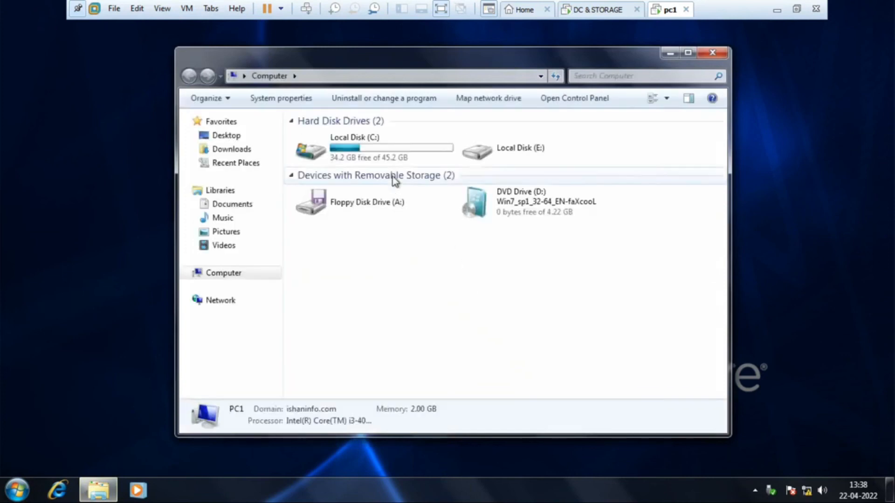
{"action": "left_click", "coordinate": [377, 152]}
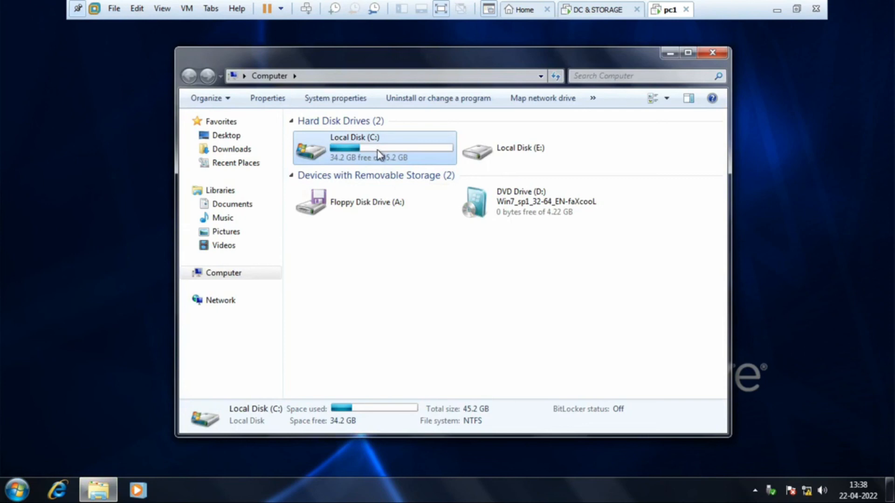
{"action": "left_click", "coordinate": [712, 52]}
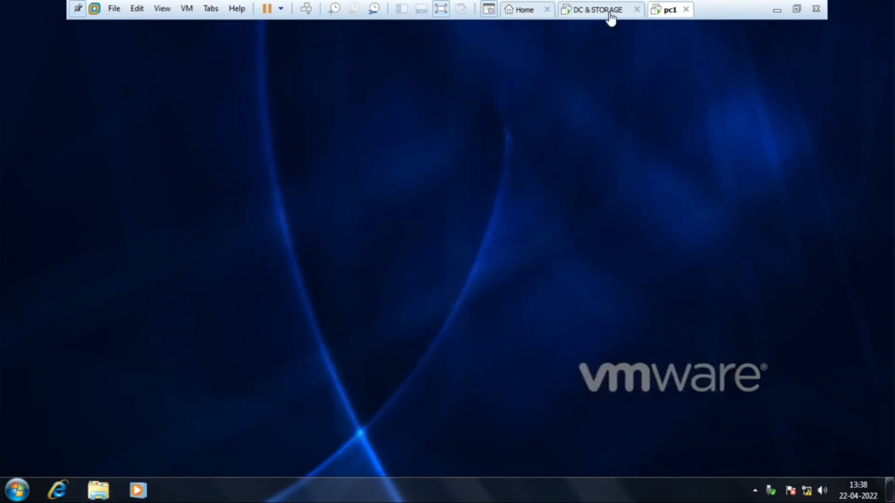
- Switch to the DC & STORAGE virtual machine and review the user accounts in the Sales OU, ending on user9
{"action": "left_click", "coordinate": [606, 10]}
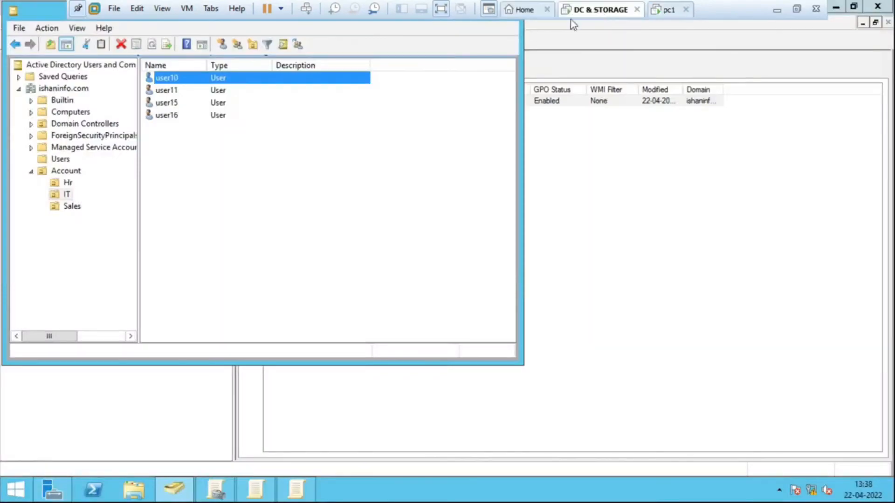
{"action": "left_click", "coordinate": [72, 207]}
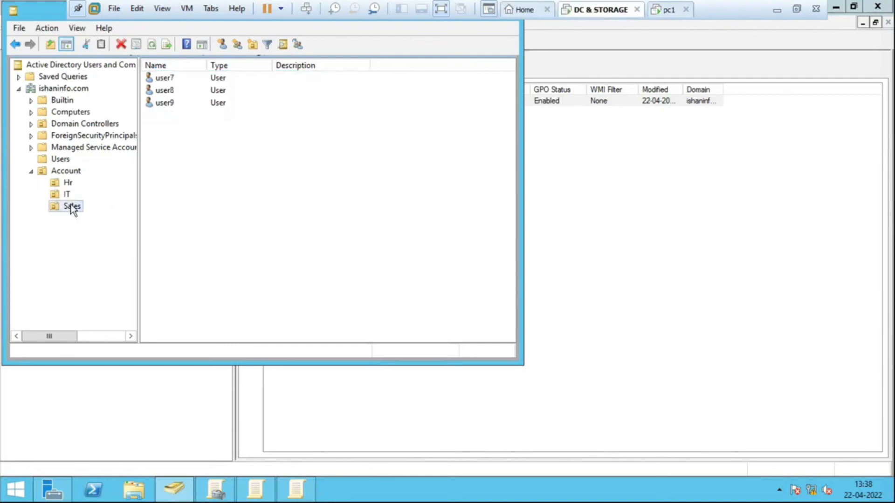
{"action": "left_click", "coordinate": [177, 80]}
{"action": "left_click", "coordinate": [169, 91]}
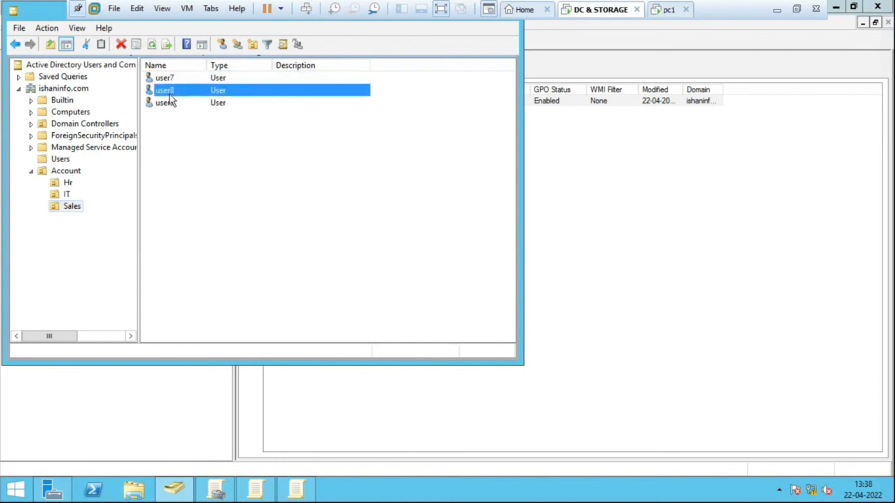
{"action": "left_click", "coordinate": [173, 105]}
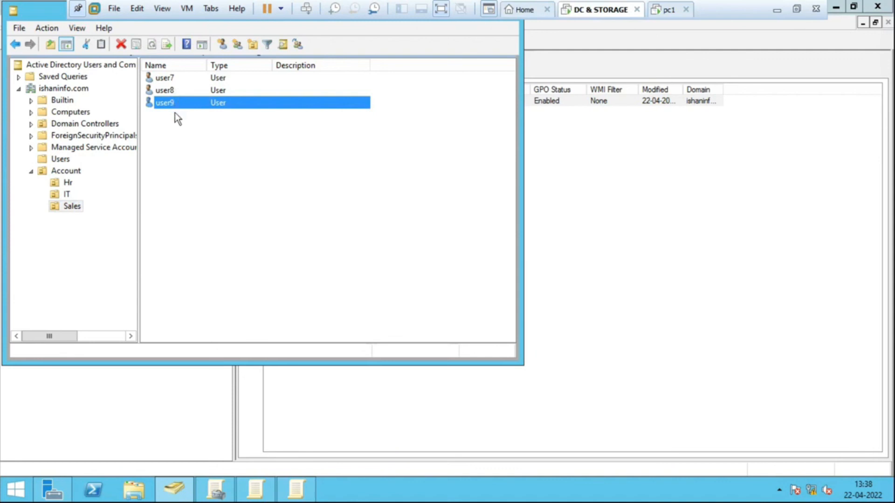
- Go back to the user10 session on pc1, recheck the drives in Computer, and close the window
{"action": "left_click", "coordinate": [669, 14]}
{"action": "left_click", "coordinate": [1, 490]}
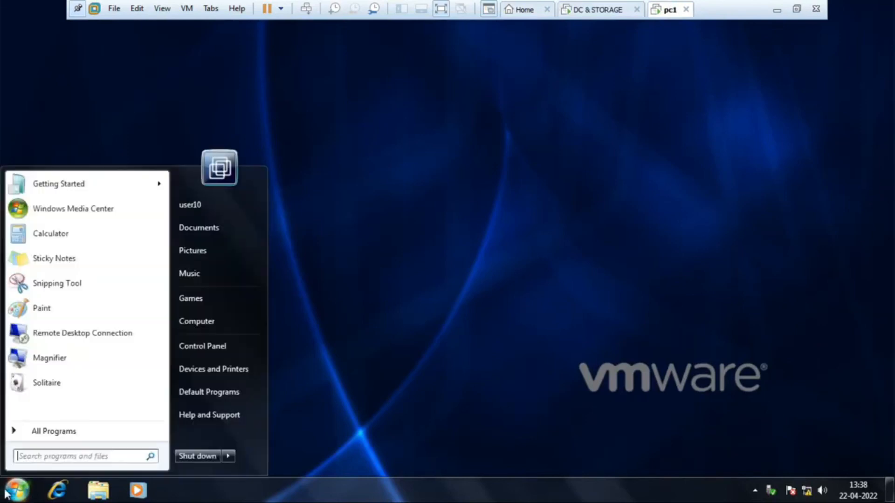
{"action": "left_click", "coordinate": [213, 320]}
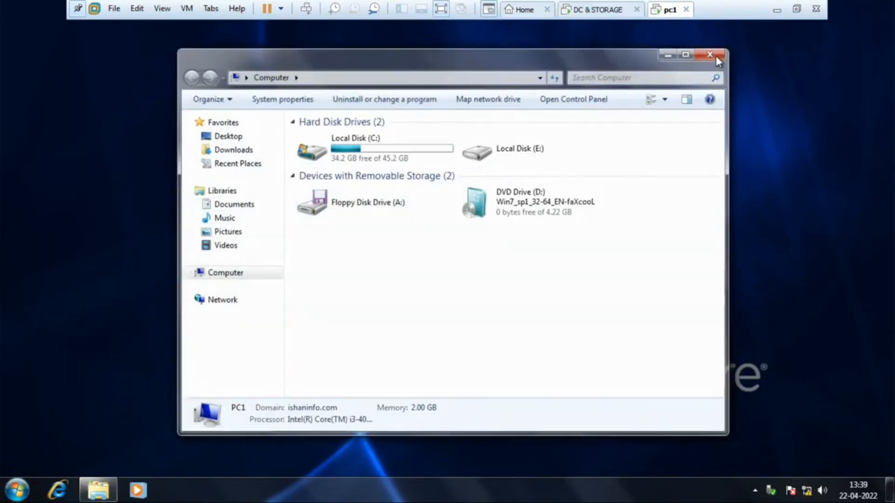
{"action": "left_click", "coordinate": [713, 53]}
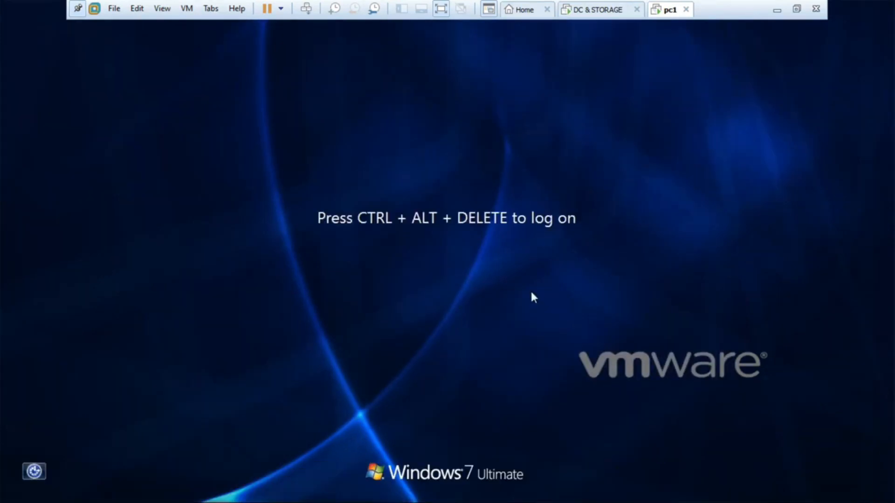
- Log on to pc1 as another user, entering the user name user9 and the account password
{"action": "key", "text": "ctrl+alt+Insert"}
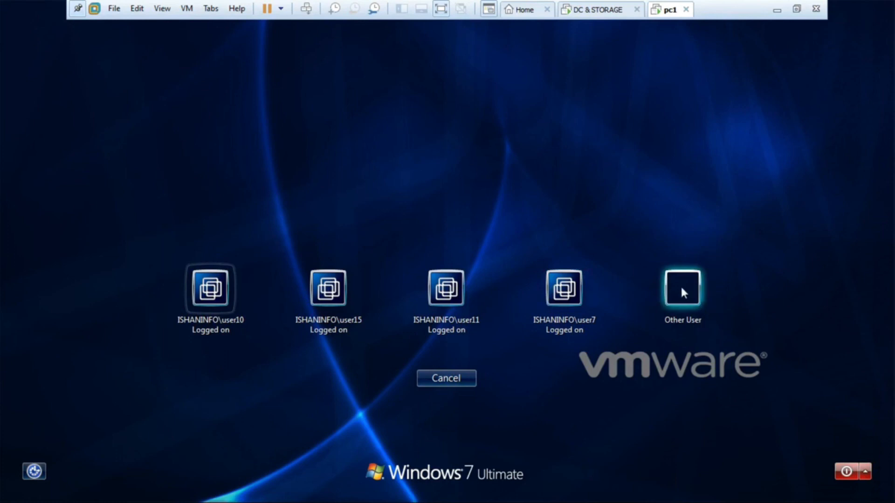
{"action": "left_click", "coordinate": [683, 292]}
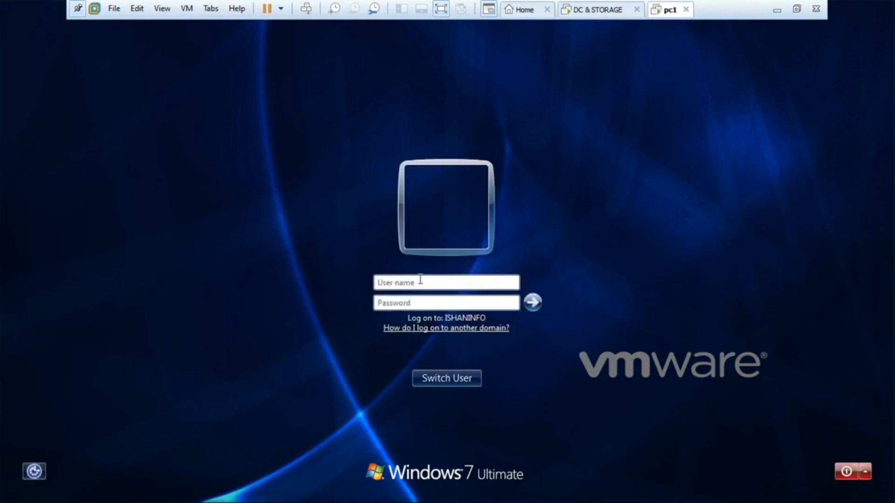
{"action": "type", "text": "user9"}
{"action": "key", "text": "Tab"}
{"action": "type", "text": "P"}
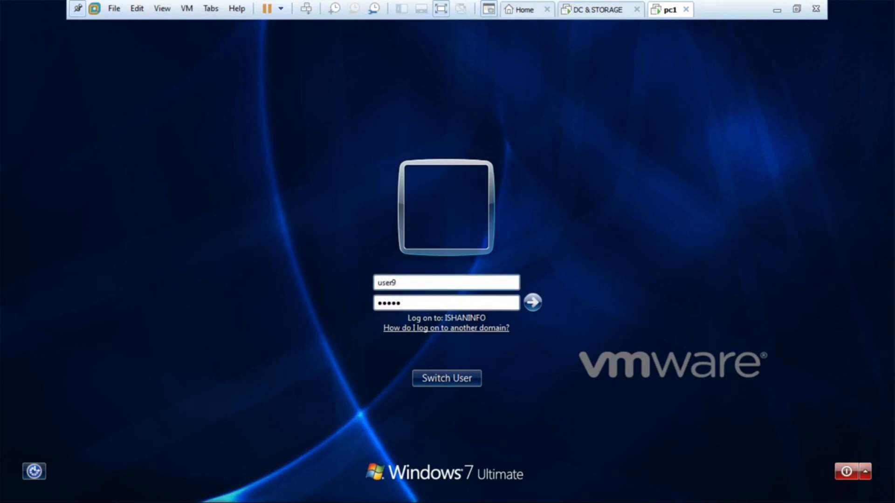
{"action": "key", "text": "Return"}
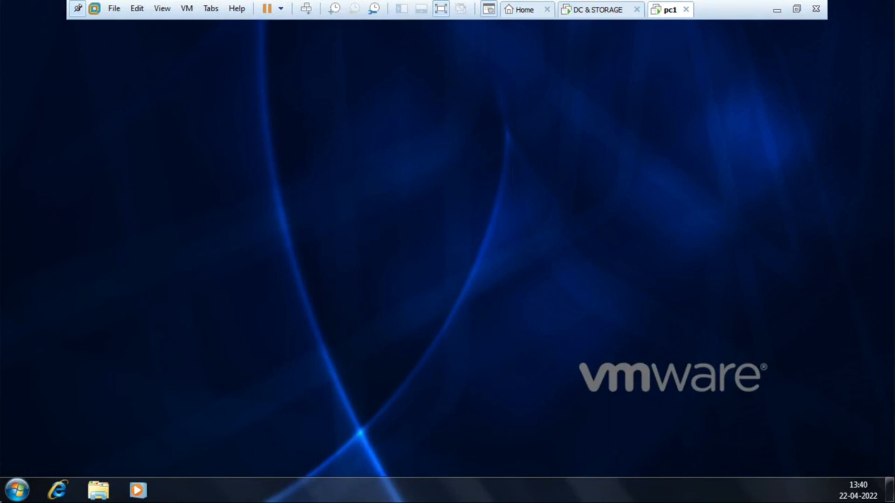
- Check in Computer whether the C drive is hidden for user9, close the window, and return to the DC & STORAGE virtual machine
{"action": "left_click", "coordinate": [17, 490]}
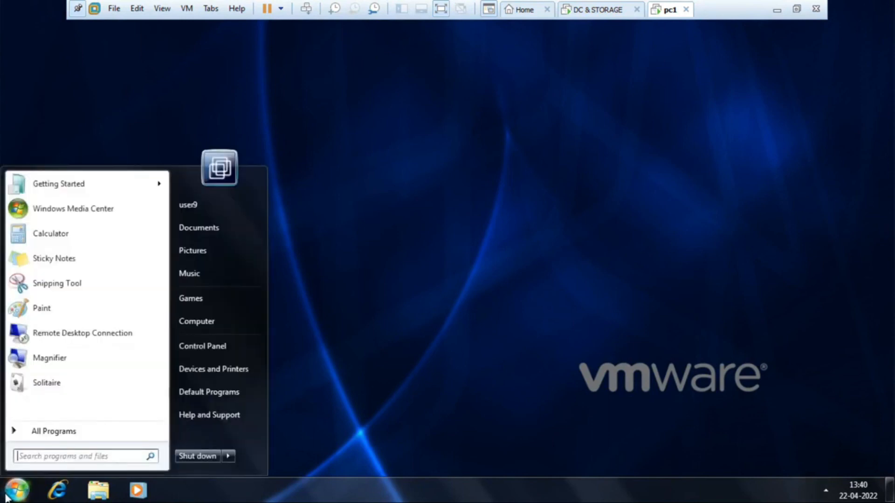
{"action": "left_click", "coordinate": [202, 329]}
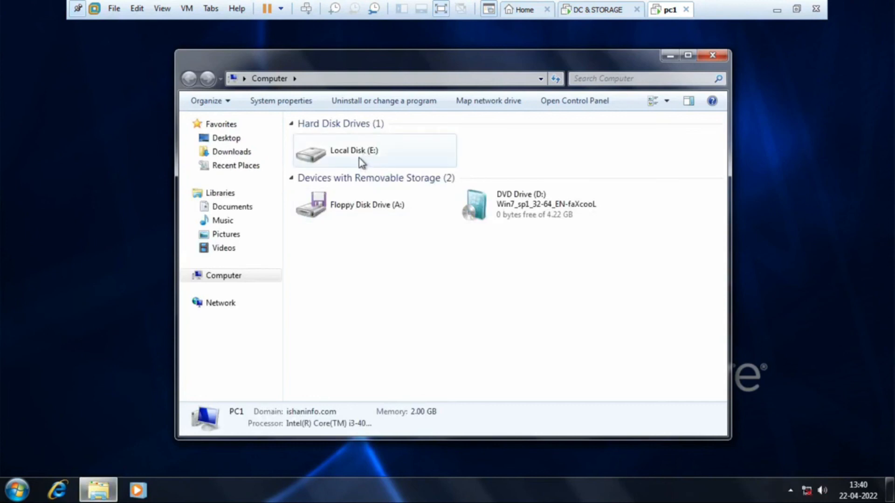
{"action": "left_click", "coordinate": [362, 162]}
{"action": "left_click", "coordinate": [540, 205]}
{"action": "left_click", "coordinate": [671, 195]}
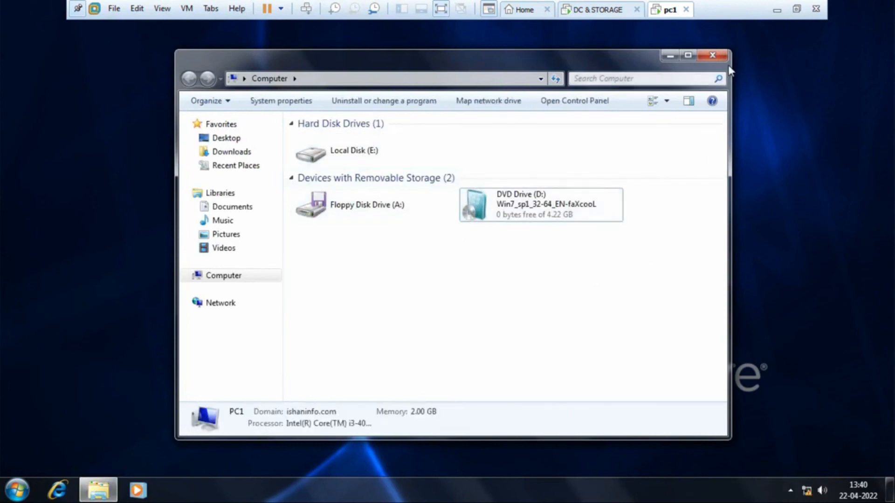
{"action": "left_click", "coordinate": [713, 56]}
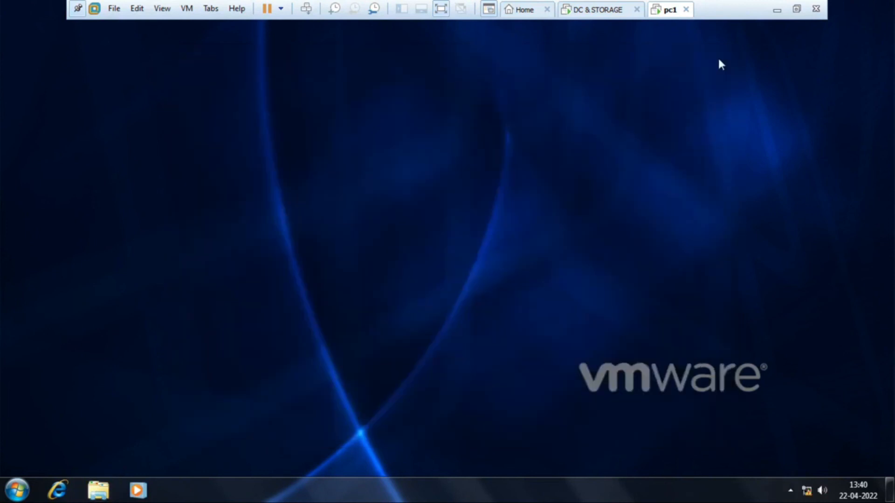
{"action": "left_click", "coordinate": [584, 14]}
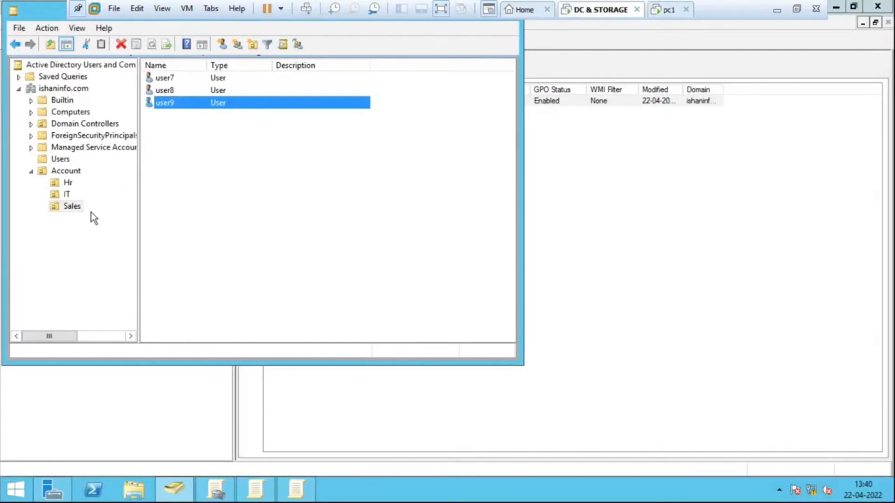
- Select user7, user8 and user9 together in the Sales OU and take the virtual machine out of full screen
{"action": "left_click", "coordinate": [72, 206]}
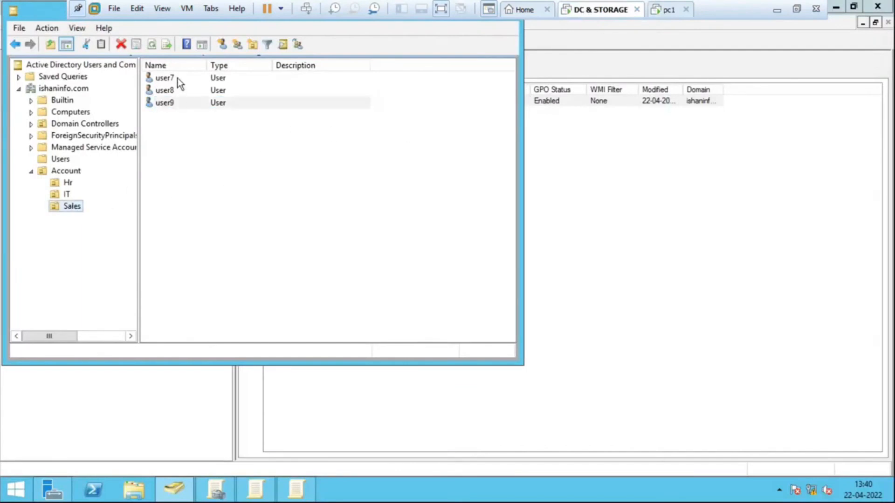
{"action": "left_click", "coordinate": [245, 154]}
{"action": "left_click_drag", "start_coordinate": [273, 167], "coordinate": [166, 70]}
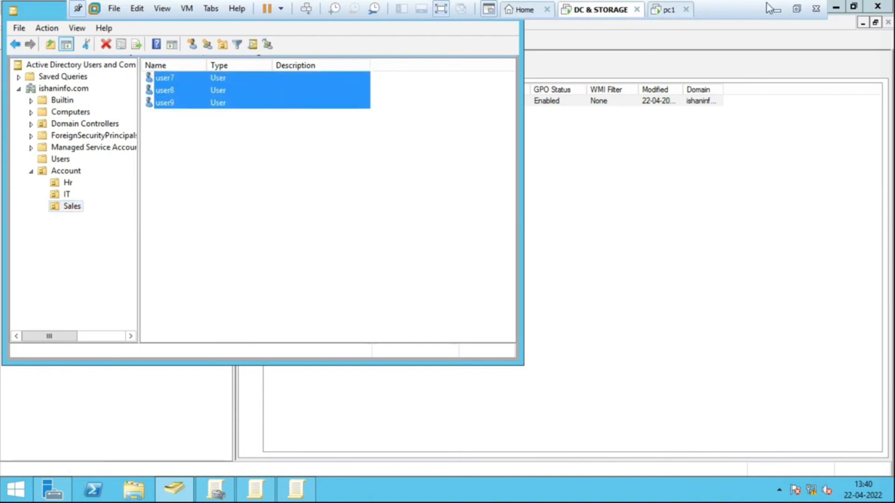
{"action": "left_click", "coordinate": [441, 9]}
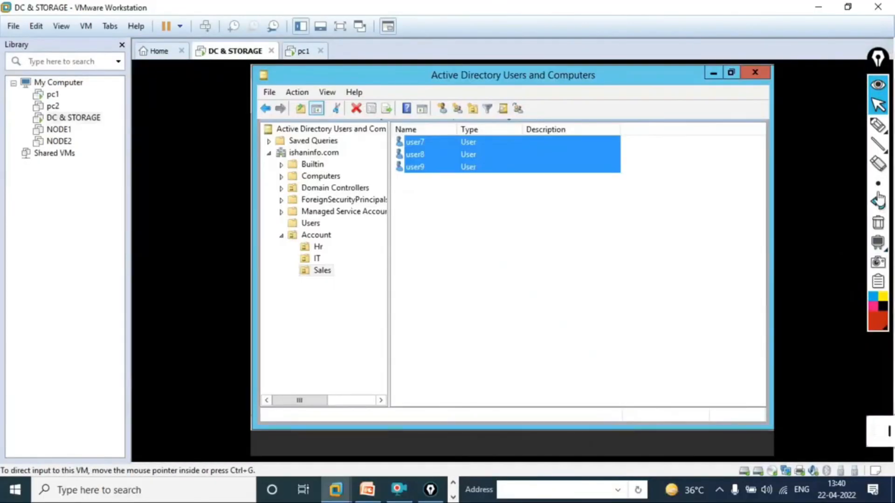
- Sketch a large red square with the annotation pen and switch the background to a blackboard
{"action": "mouse_move", "coordinate": [878, 142]}
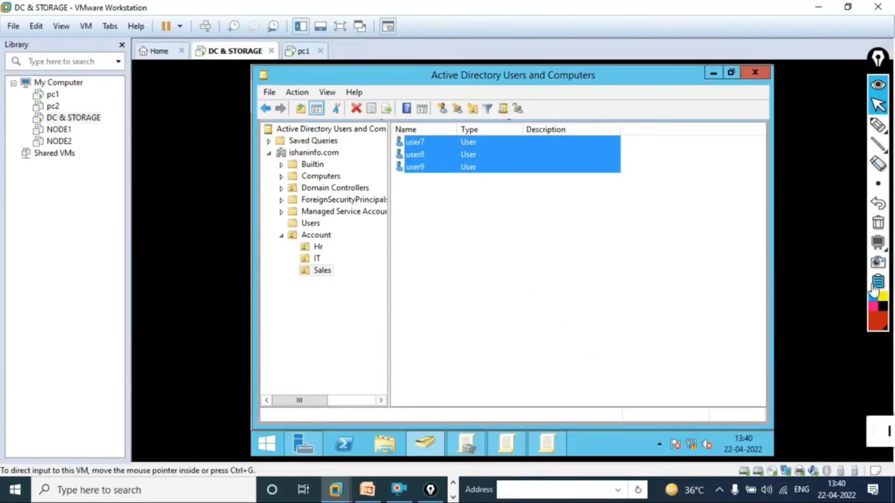
{"action": "left_click", "coordinate": [876, 125]}
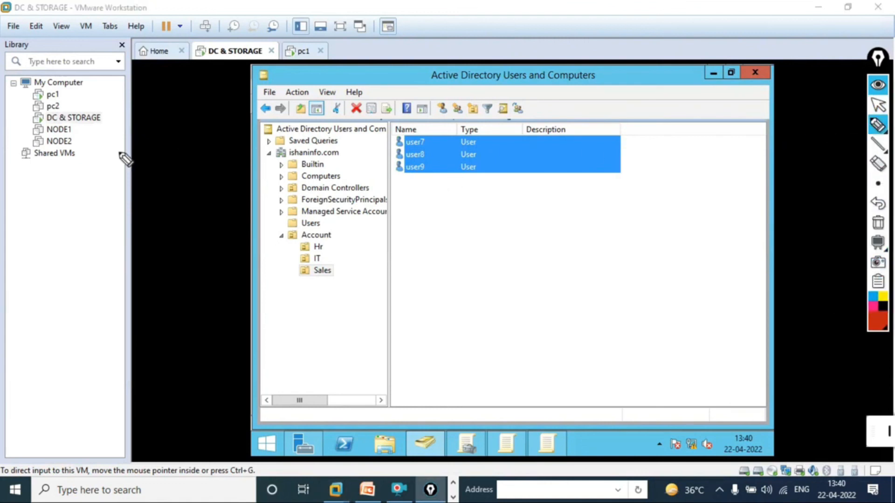
{"action": "left_click_drag", "start_coordinate": [122, 86], "coordinate": [120, 244]}
{"action": "mouse_move", "coordinate": [112, 102]}
{"action": "left_mouse_down"}
{"action": "mouse_move", "coordinate": [251, 104]}
{"action": "mouse_move", "coordinate": [152, 260]}
{"action": "mouse_move", "coordinate": [100, 254]}
{"action": "left_mouse_up"}
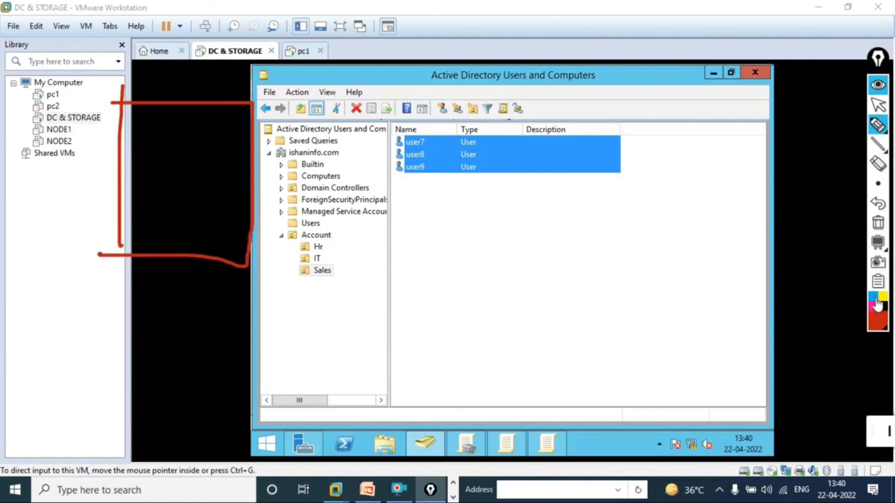
{"action": "left_click", "coordinate": [879, 320]}
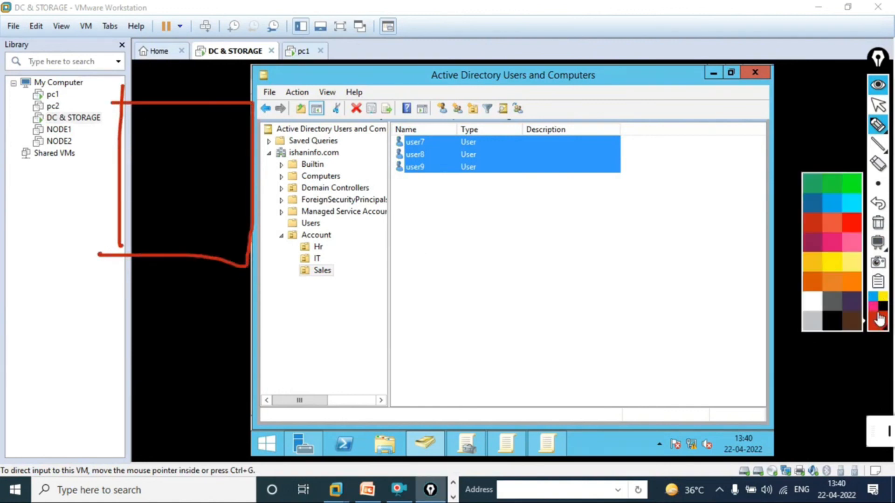
{"action": "left_click", "coordinate": [878, 242]}
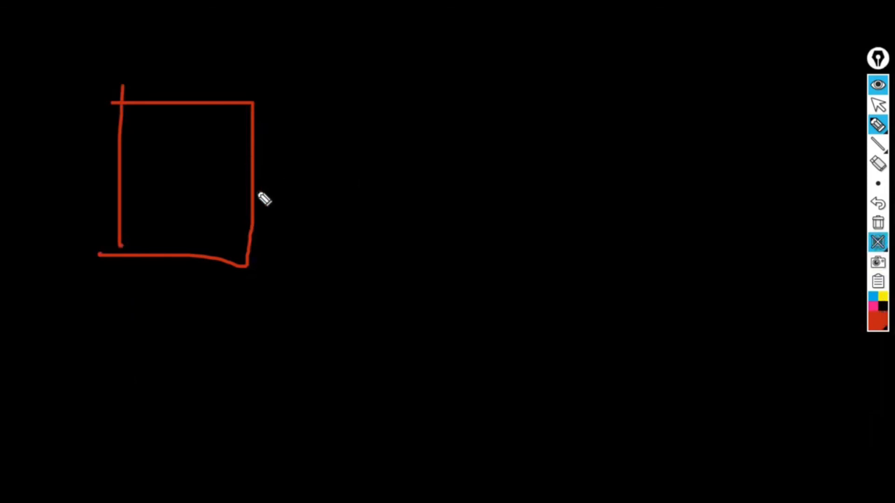
- Draw eight small boxes in two rows of four on the blackboard and circle the four middle ones
{"action": "left_click_drag", "start_coordinate": [425, 254], "coordinate": [437, 322]}
{"action": "mouse_move", "coordinate": [434, 263]}
{"action": "left_mouse_down"}
{"action": "mouse_move", "coordinate": [463, 262]}
{"action": "mouse_move", "coordinate": [442, 323]}
{"action": "left_mouse_up"}
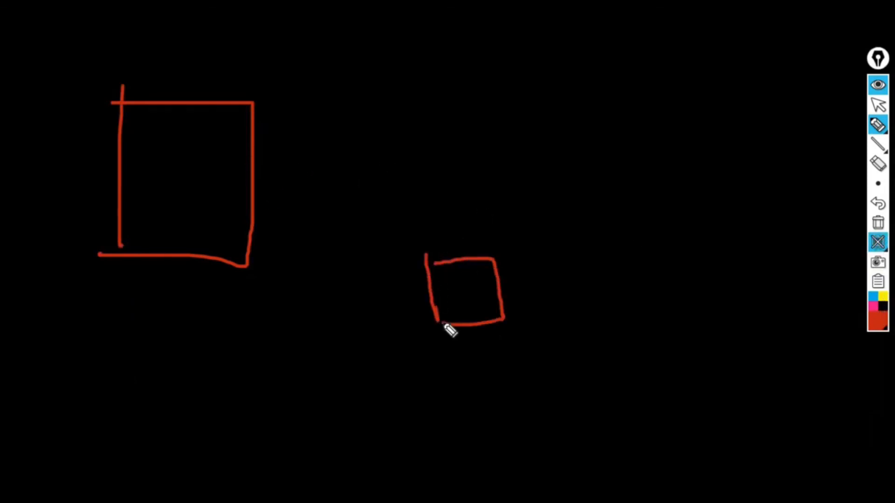
{"action": "left_click_drag", "start_coordinate": [606, 287], "coordinate": [612, 327]}
{"action": "mouse_move", "coordinate": [613, 266]}
{"action": "left_mouse_down"}
{"action": "mouse_move", "coordinate": [662, 317]}
{"action": "mouse_move", "coordinate": [620, 323]}
{"action": "left_mouse_up"}
{"action": "left_click_drag", "start_coordinate": [817, 282], "coordinate": [815, 336]}
{"action": "mouse_move", "coordinate": [805, 271]}
{"action": "left_mouse_down"}
{"action": "mouse_move", "coordinate": [858, 312]}
{"action": "mouse_move", "coordinate": [817, 336]}
{"action": "left_mouse_up"}
{"action": "mouse_move", "coordinate": [692, 289]}
{"action": "left_mouse_down"}
{"action": "mouse_move", "coordinate": [727, 271]}
{"action": "mouse_move", "coordinate": [712, 317]}
{"action": "left_mouse_up"}
{"action": "mouse_move", "coordinate": [472, 380]}
{"action": "left_mouse_down"}
{"action": "mouse_move", "coordinate": [482, 407]}
{"action": "mouse_move", "coordinate": [509, 404]}
{"action": "mouse_move", "coordinate": [492, 406]}
{"action": "left_mouse_up"}
{"action": "left_click_drag", "start_coordinate": [586, 391], "coordinate": [602, 437]}
{"action": "left_click_drag", "start_coordinate": [751, 390], "coordinate": [756, 427]}
{"action": "mouse_move", "coordinate": [845, 389]}
{"action": "left_mouse_down"}
{"action": "mouse_move", "coordinate": [847, 426]}
{"action": "mouse_move", "coordinate": [831, 428]}
{"action": "left_mouse_up"}
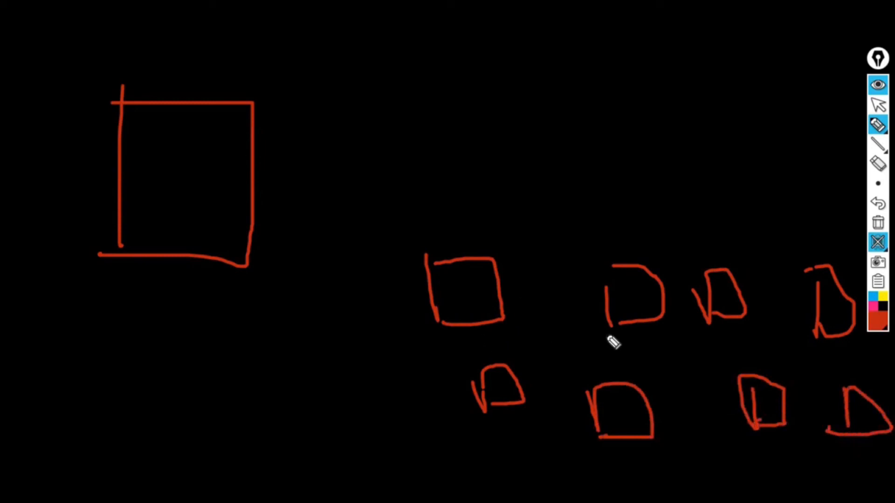
{"action": "mouse_move", "coordinate": [725, 268]}
{"action": "left_mouse_down"}
{"action": "mouse_move", "coordinate": [599, 283]}
{"action": "mouse_move", "coordinate": [667, 487]}
{"action": "mouse_move", "coordinate": [801, 401]}
{"action": "mouse_move", "coordinate": [705, 250]}
{"action": "left_mouse_up"}
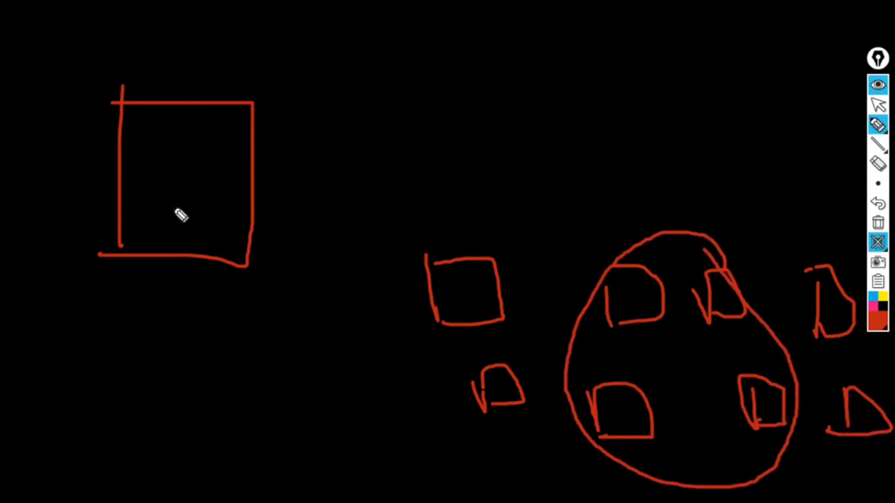
- Draw three horizontal lines inside the large square and a tilted box beside it with underlined pen marks
{"action": "left_click_drag", "start_coordinate": [137, 148], "coordinate": [248, 152]}
{"action": "left_click_drag", "start_coordinate": [139, 177], "coordinate": [245, 178]}
{"action": "left_click_drag", "start_coordinate": [155, 210], "coordinate": [238, 214]}
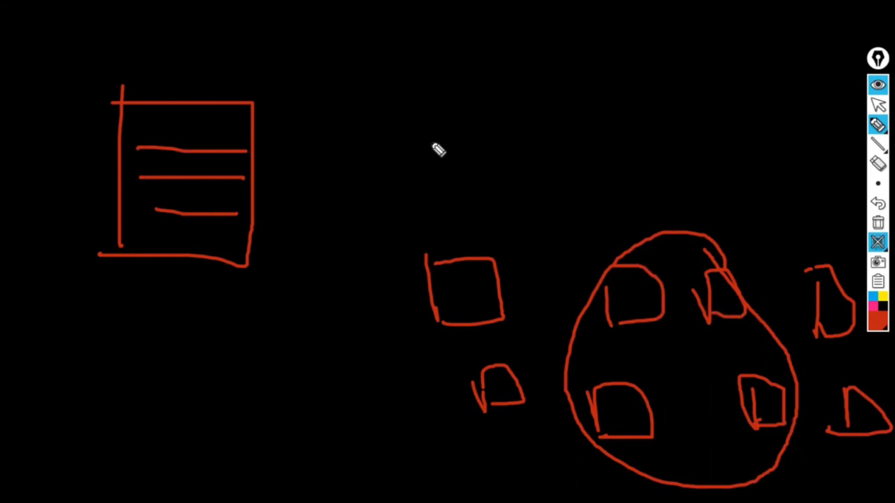
{"action": "left_click_drag", "start_coordinate": [265, 71], "coordinate": [300, 162]}
{"action": "mouse_move", "coordinate": [256, 60]}
{"action": "left_mouse_down"}
{"action": "mouse_move", "coordinate": [353, 145]}
{"action": "mouse_move", "coordinate": [283, 141]}
{"action": "left_mouse_up"}
{"action": "mouse_move", "coordinate": [326, 47]}
{"action": "left_mouse_down"}
{"action": "mouse_move", "coordinate": [348, 73]}
{"action": "mouse_move", "coordinate": [316, 46]}
{"action": "mouse_move", "coordinate": [394, 16]}
{"action": "left_mouse_up"}
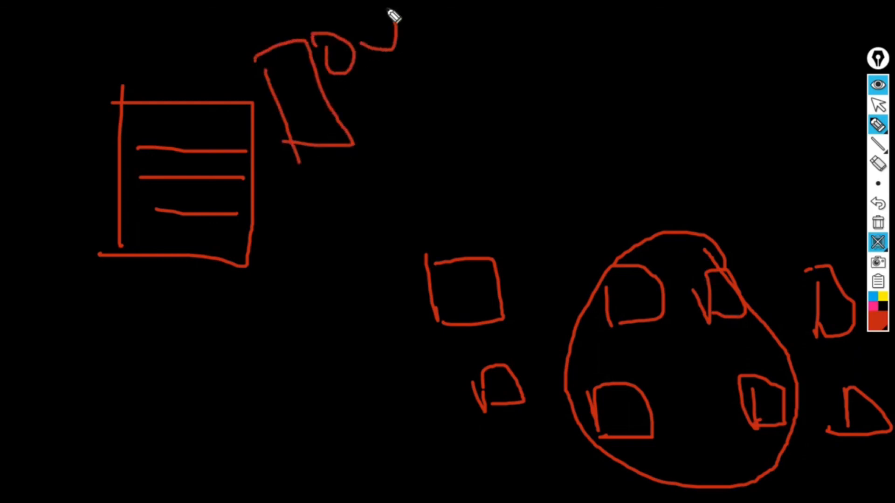
{"action": "mouse_move", "coordinate": [350, 71]}
{"action": "left_mouse_down"}
{"action": "mouse_move", "coordinate": [474, 15]}
{"action": "mouse_move", "coordinate": [425, 50]}
{"action": "left_mouse_up"}
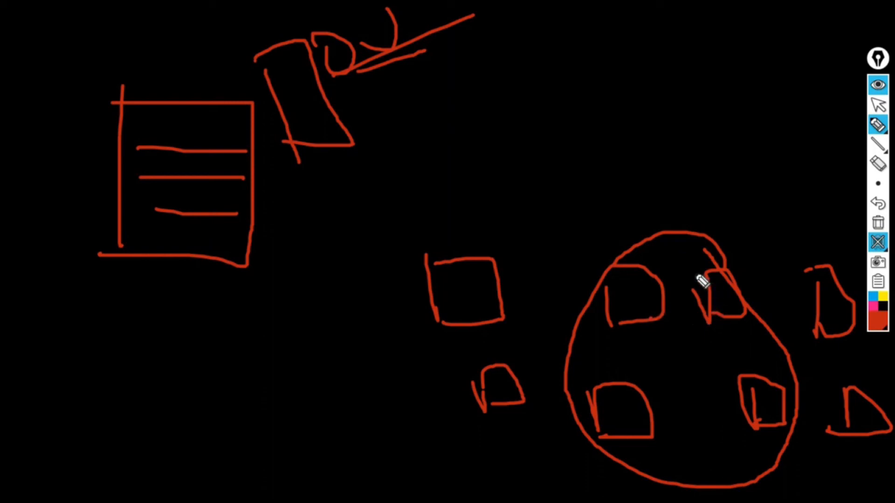
- Retrace the circled group and its two upper boxes, and add more lines and a curved arrow beside the tilted box
{"action": "mouse_move", "coordinate": [700, 271]}
{"action": "left_mouse_down"}
{"action": "mouse_move", "coordinate": [739, 275]}
{"action": "mouse_move", "coordinate": [719, 325]}
{"action": "mouse_move", "coordinate": [707, 291]}
{"action": "left_mouse_up"}
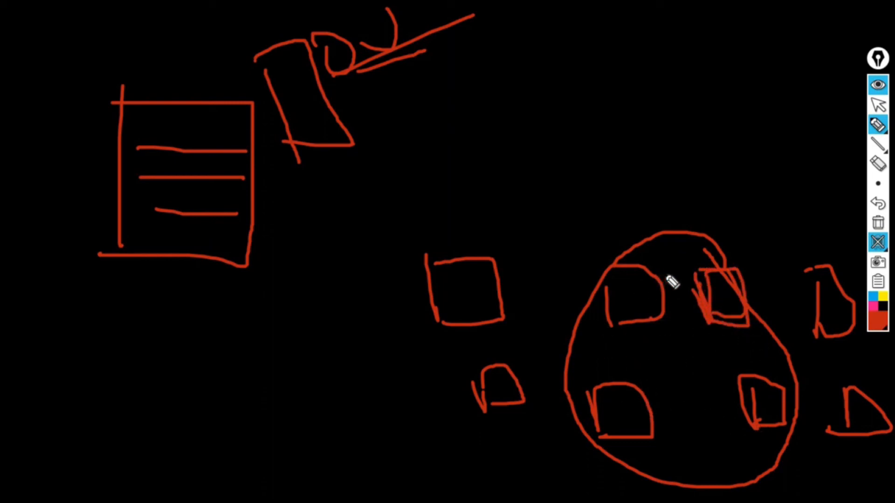
{"action": "mouse_move", "coordinate": [582, 247]}
{"action": "left_mouse_down"}
{"action": "mouse_move", "coordinate": [735, 253]}
{"action": "mouse_move", "coordinate": [805, 393]}
{"action": "mouse_move", "coordinate": [781, 461]}
{"action": "mouse_move", "coordinate": [616, 462]}
{"action": "mouse_move", "coordinate": [559, 285]}
{"action": "mouse_move", "coordinate": [707, 244]}
{"action": "left_mouse_up"}
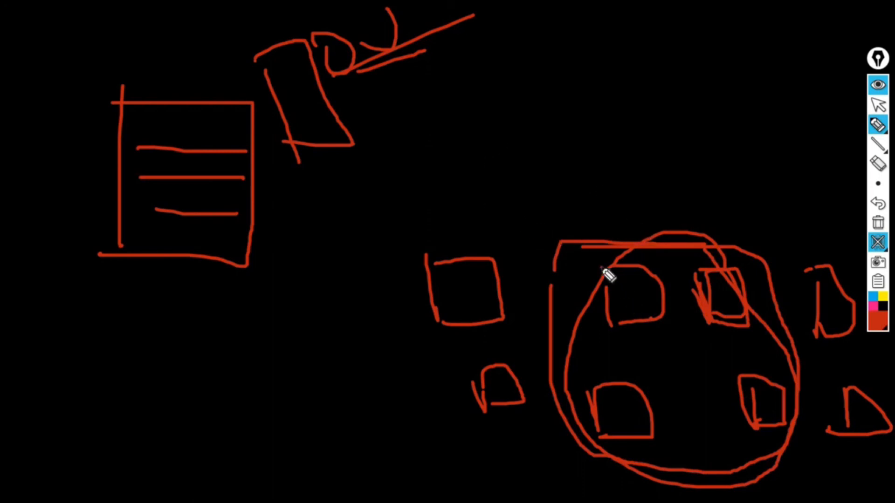
{"action": "mouse_move", "coordinate": [604, 272]}
{"action": "left_mouse_down"}
{"action": "mouse_move", "coordinate": [663, 308]}
{"action": "mouse_move", "coordinate": [615, 323]}
{"action": "left_mouse_up"}
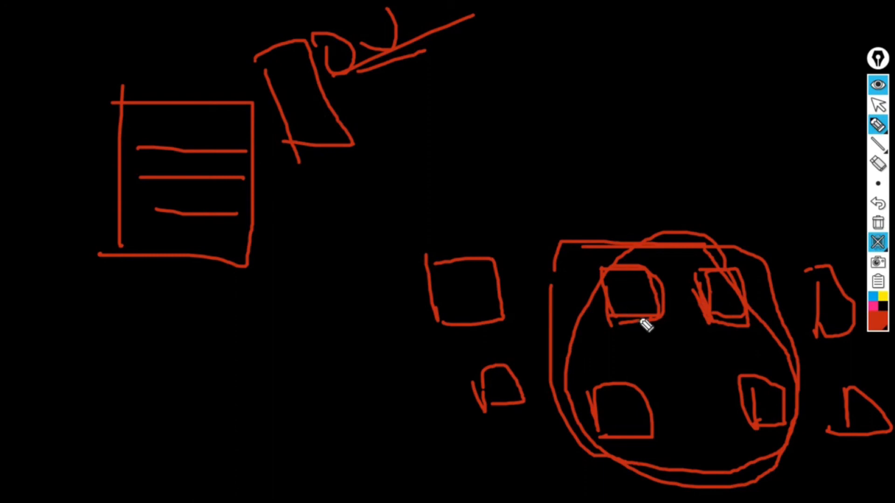
{"action": "left_click_drag", "start_coordinate": [338, 93], "coordinate": [448, 73]}
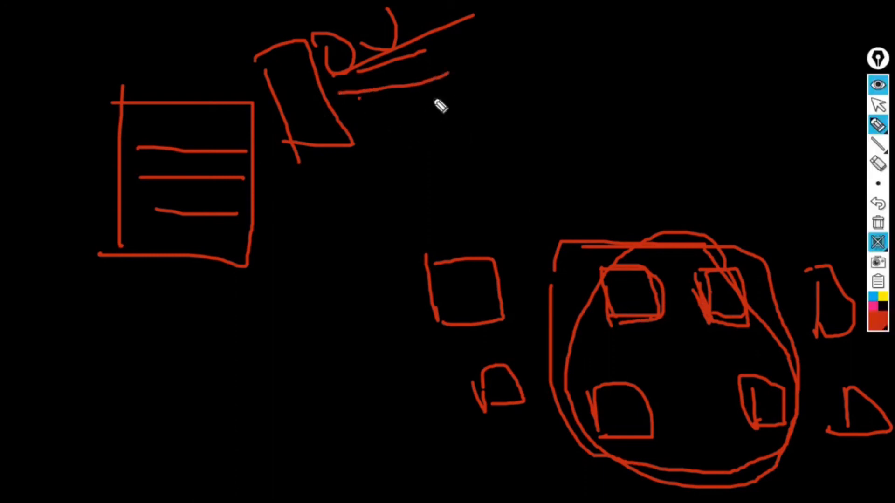
{"action": "left_click_drag", "start_coordinate": [359, 98], "coordinate": [581, 61]}
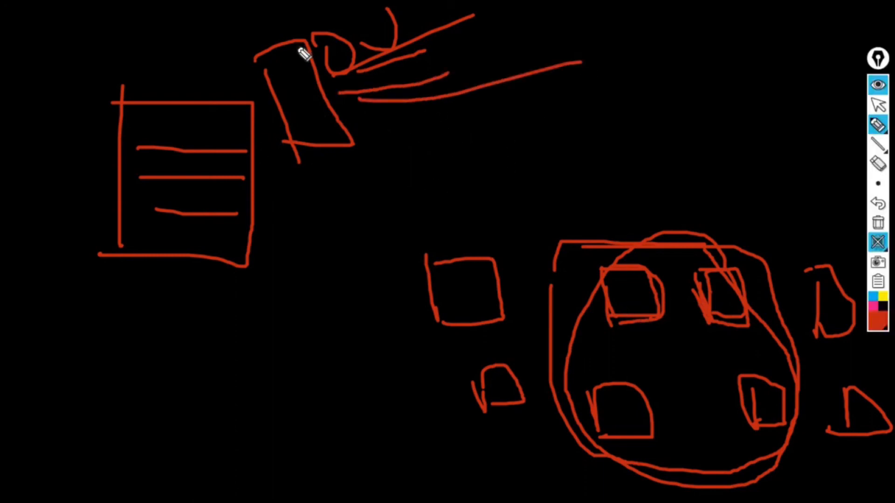
{"action": "mouse_move", "coordinate": [382, 154]}
{"action": "left_mouse_down"}
{"action": "mouse_move", "coordinate": [463, 194]}
{"action": "mouse_move", "coordinate": [443, 44]}
{"action": "mouse_move", "coordinate": [427, 28]}
{"action": "mouse_move", "coordinate": [487, 116]}
{"action": "left_mouse_up"}
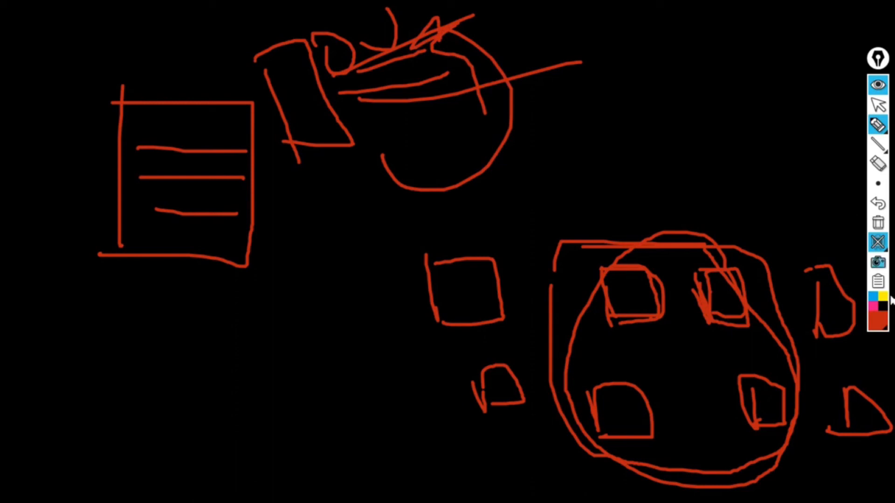
- Clear all the drawings, close the blackboard and switch the annotation tool back to the pointer
{"action": "left_click", "coordinate": [875, 227]}
{"action": "left_click", "coordinate": [857, 241]}
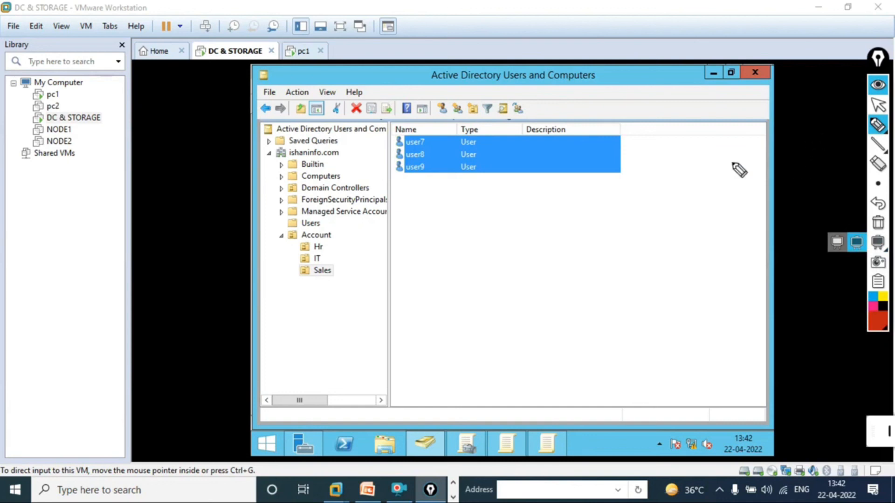
{"action": "left_click", "coordinate": [878, 105]}
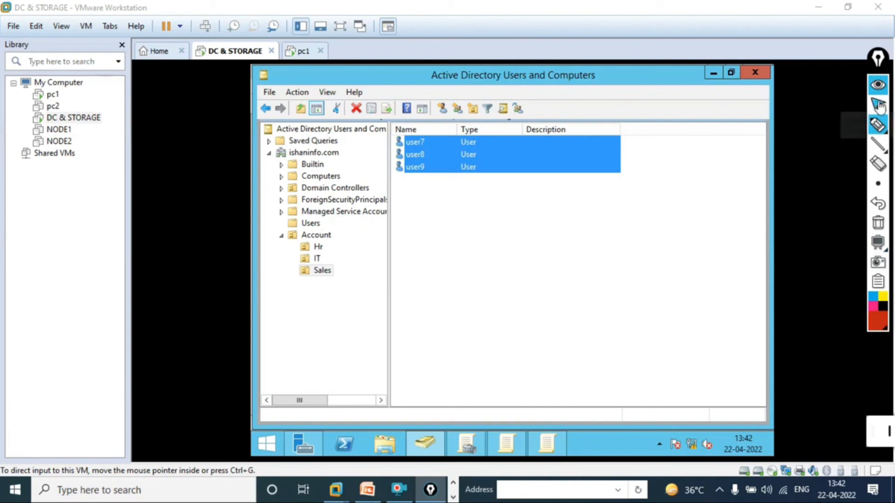